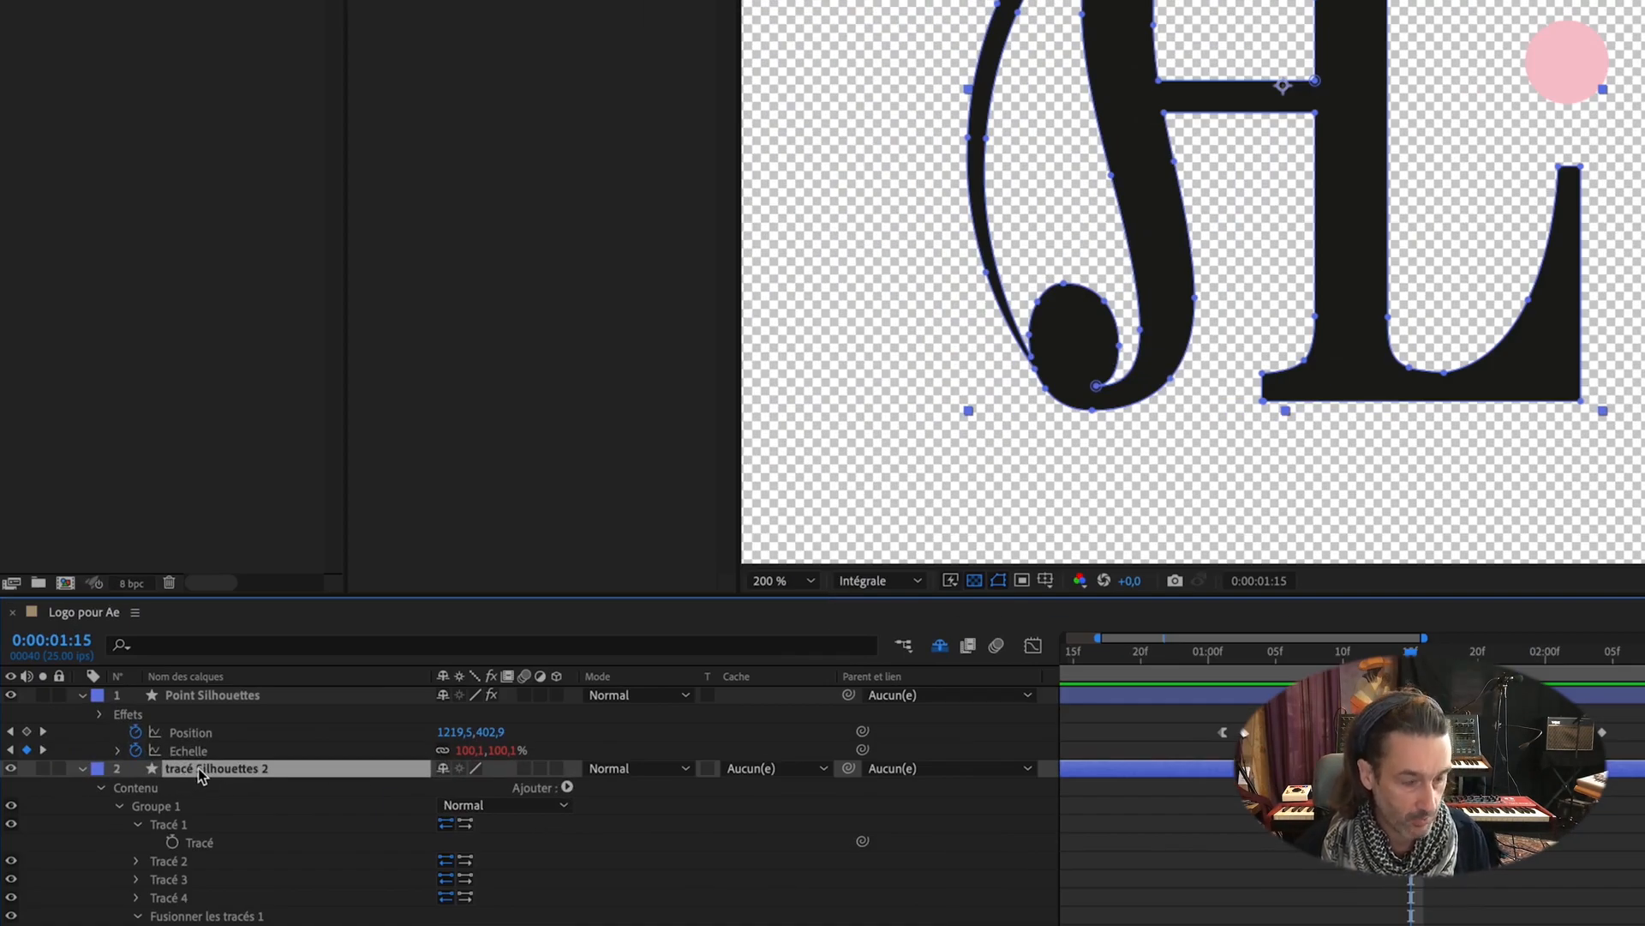
Step: Duplicate the tracé Silhouettes 2 layer and set the original's track matte to Alpha inversé tracé Silhouettes 3
key(super+d)
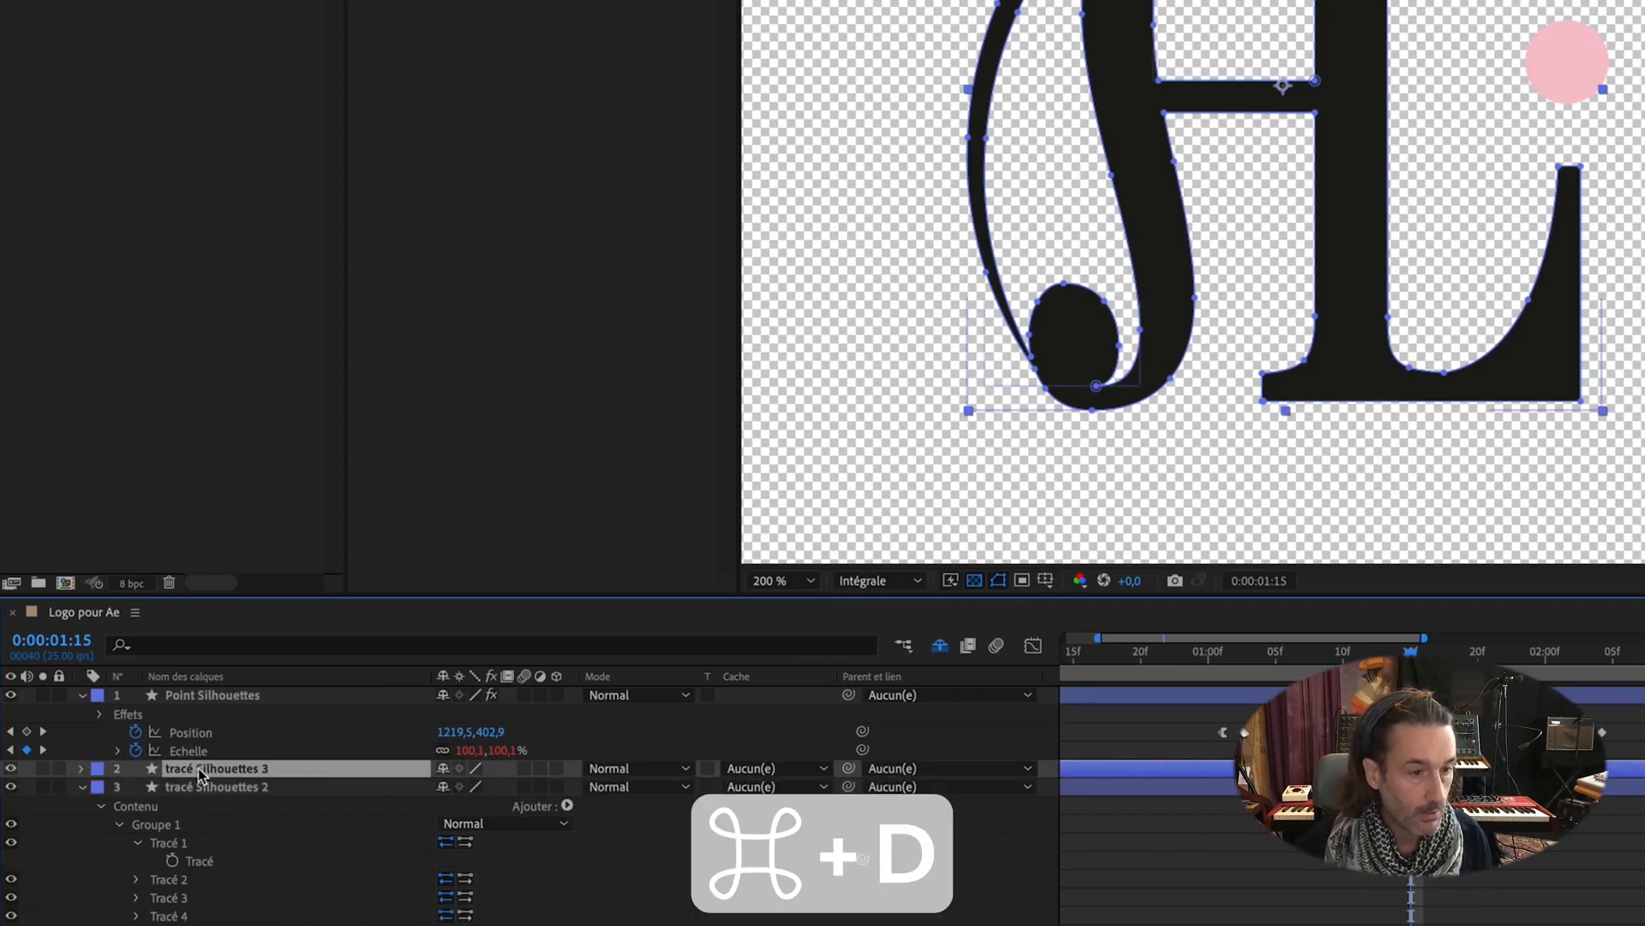
click(749, 786)
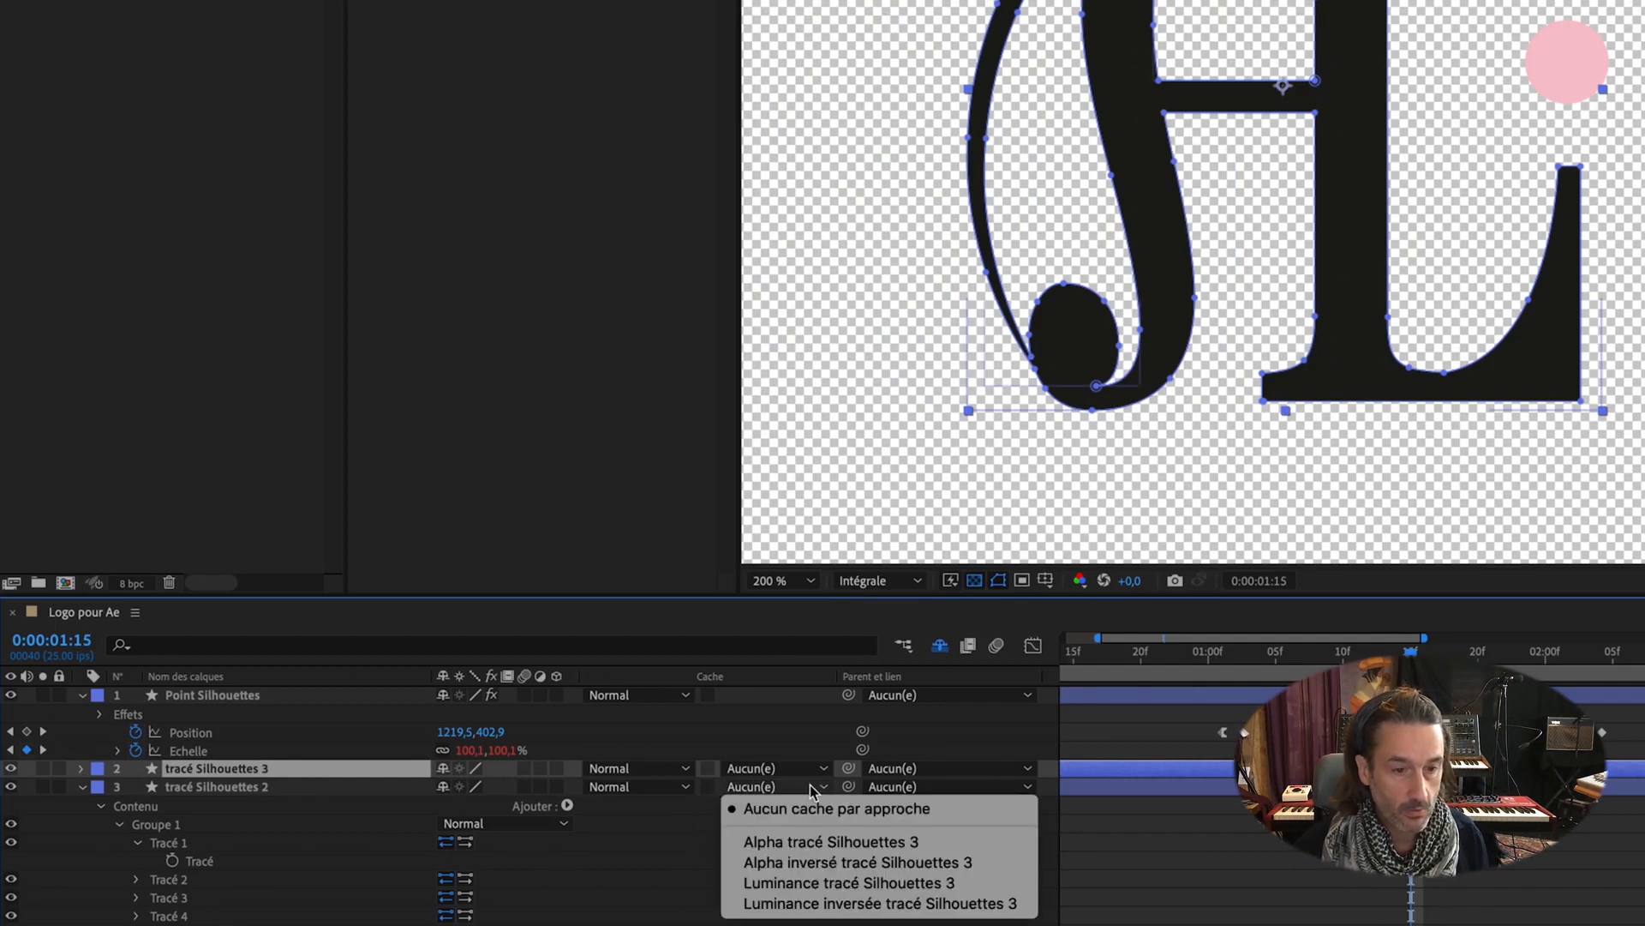
click(824, 863)
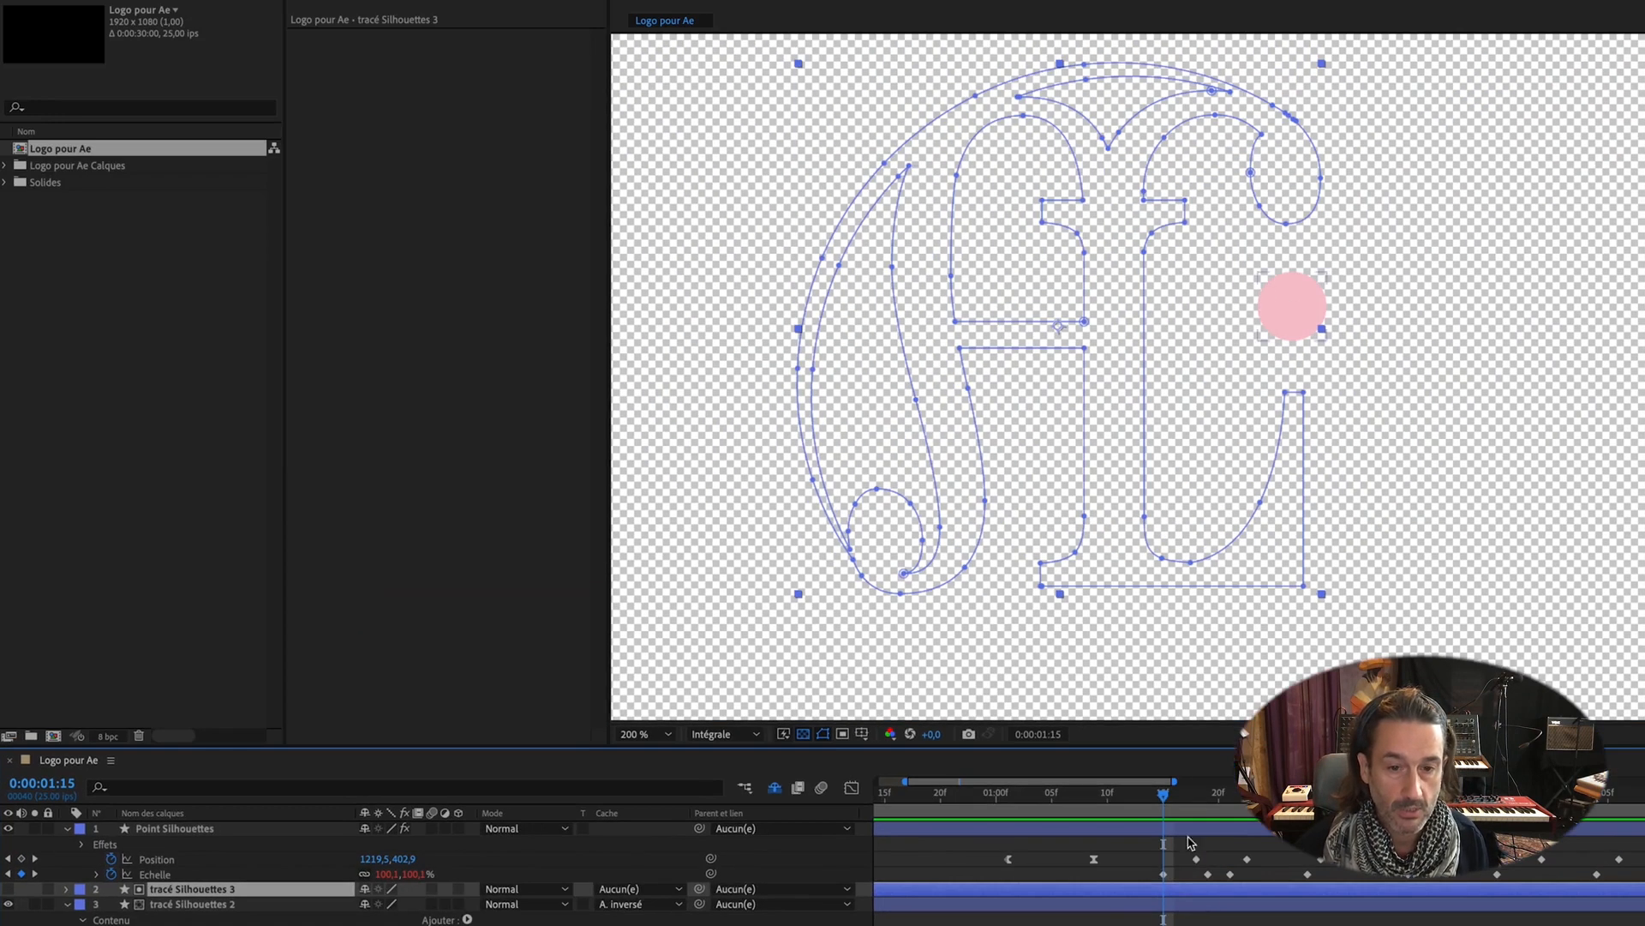
Step: At 0:00:01:18, draw a closed rounded Pen mask around the upper part of the L's right arm on the tracé Silhouettes 3 layer
drag(1164, 796, 1197, 802)
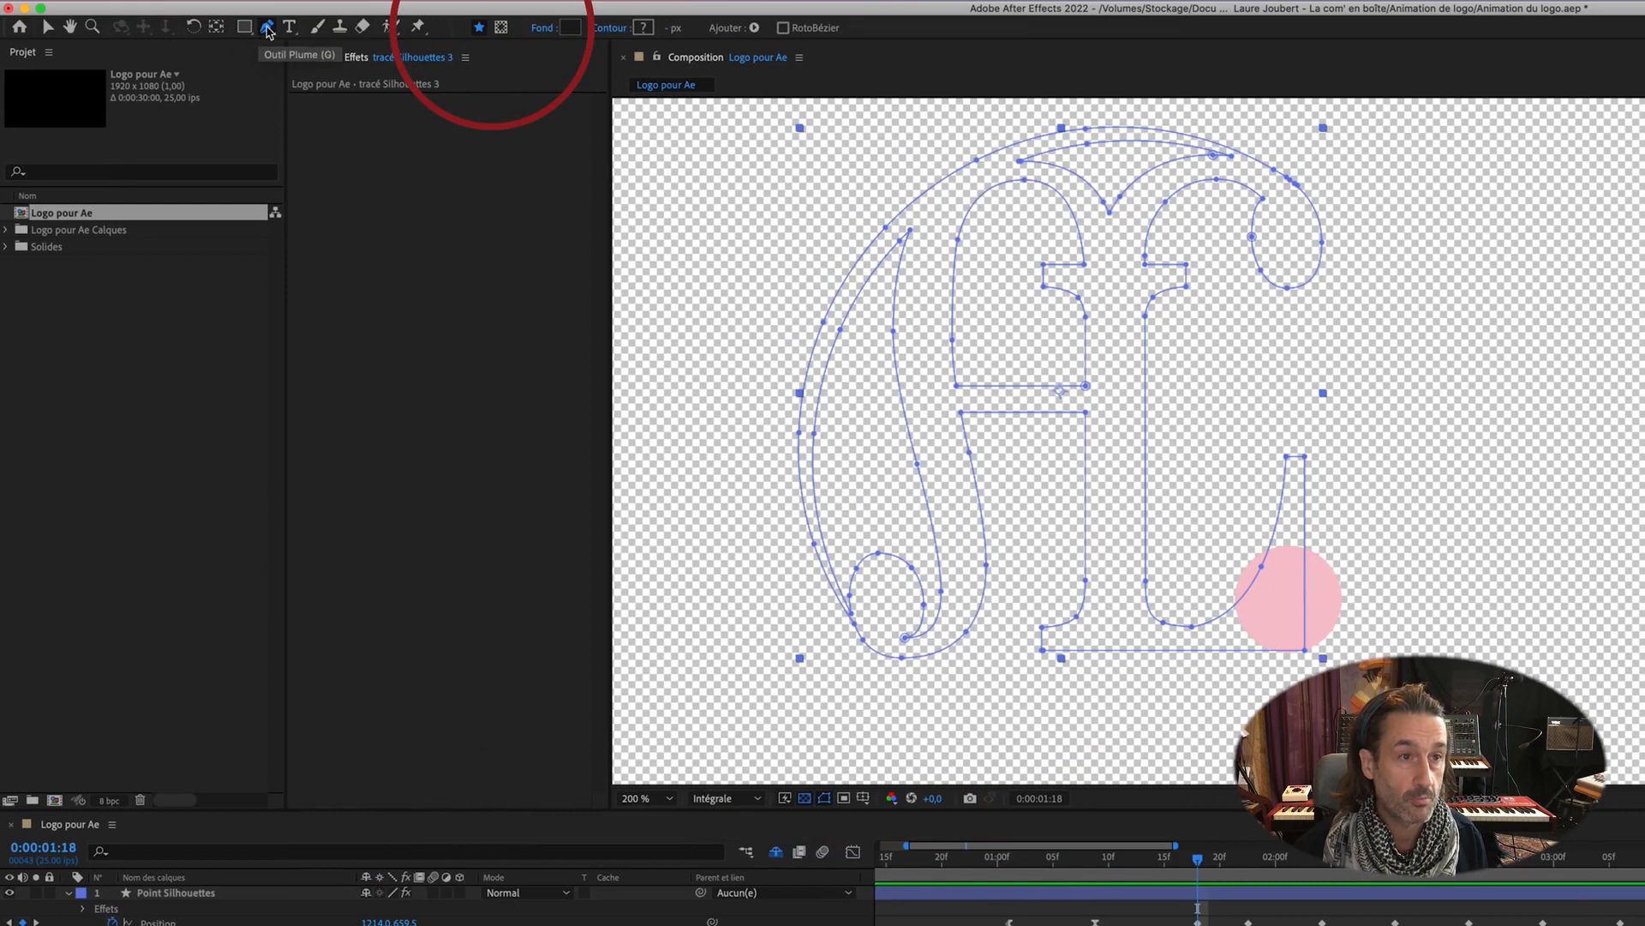
click(502, 29)
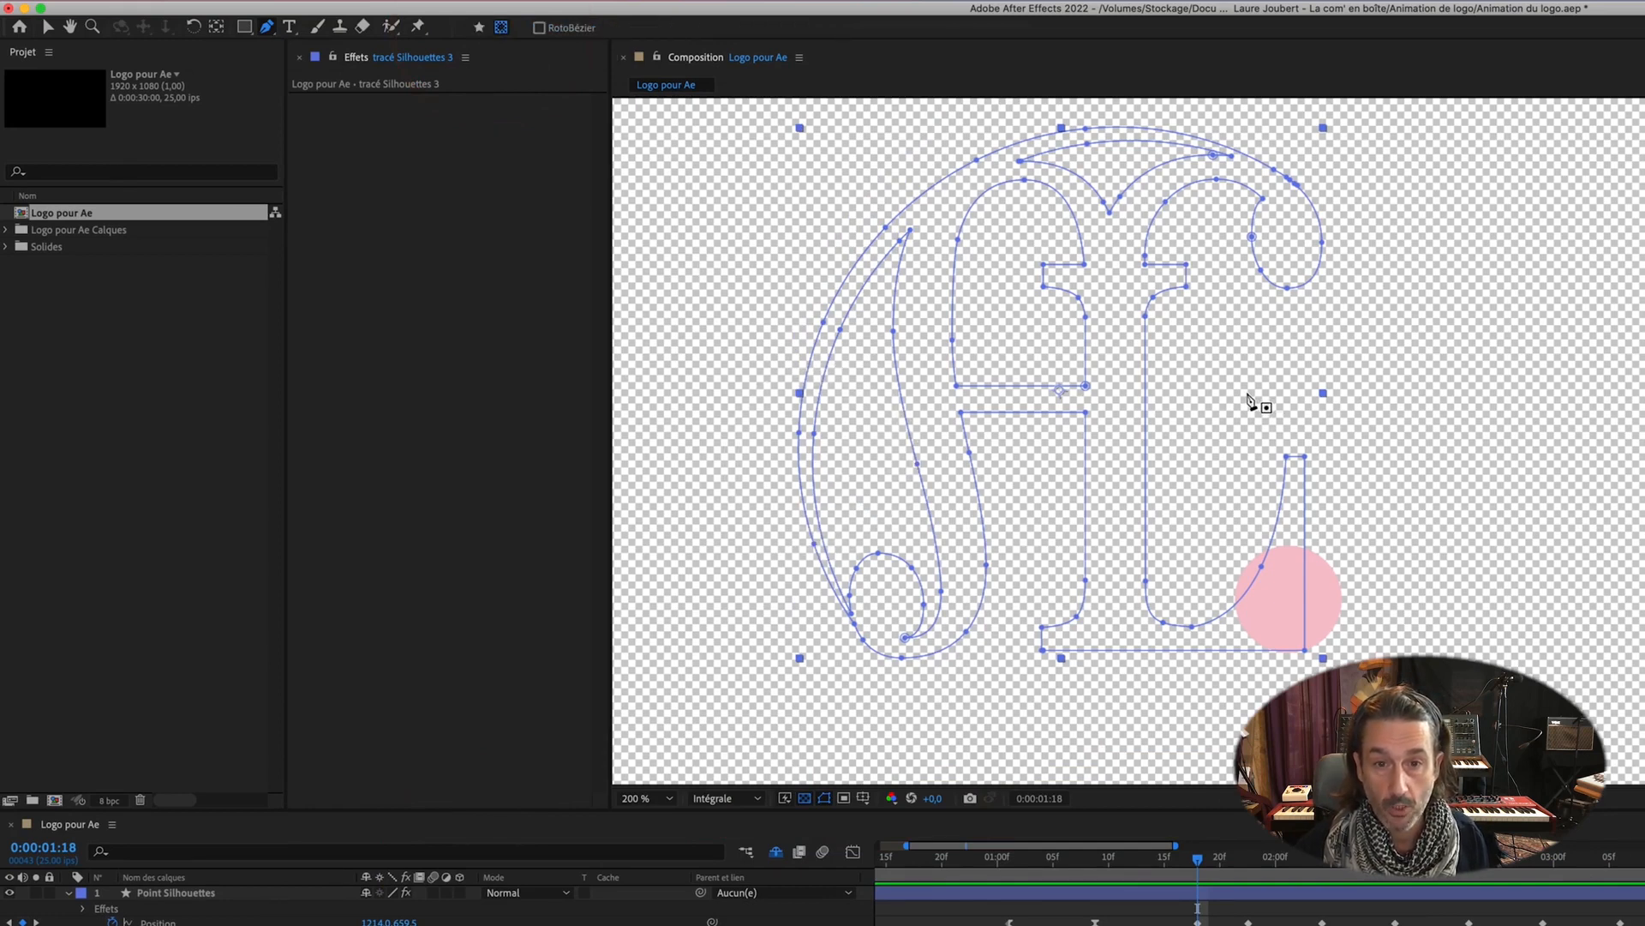
drag(1269, 360, 1291, 329)
click(1394, 343)
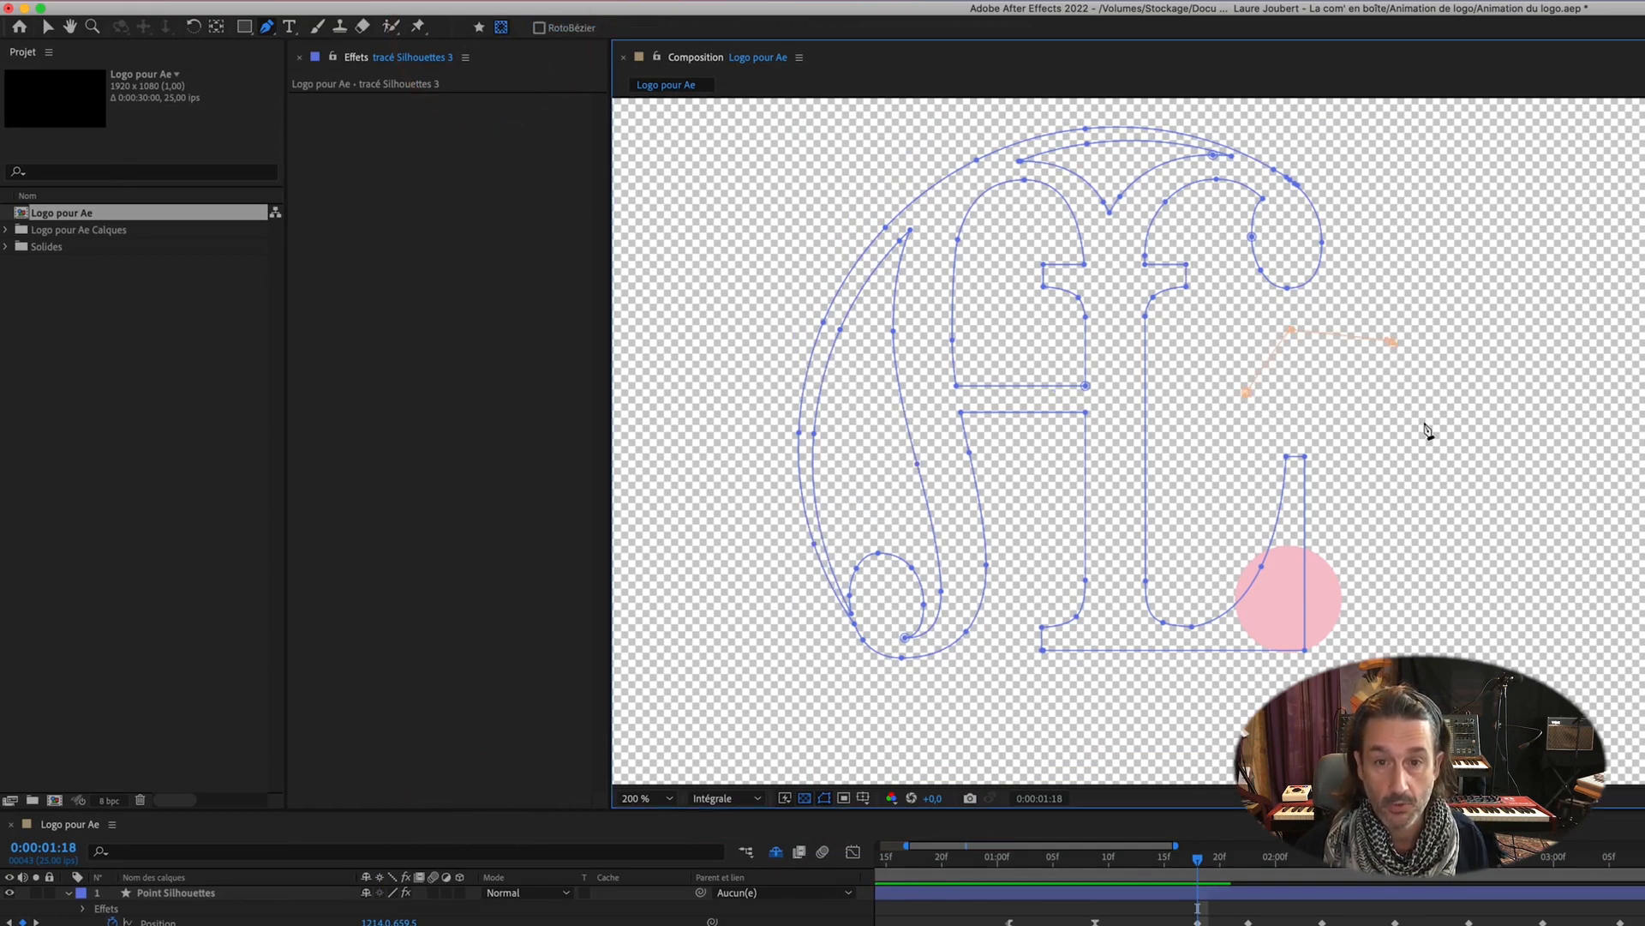
click(1424, 424)
drag(1403, 535, 1326, 573)
click(1231, 570)
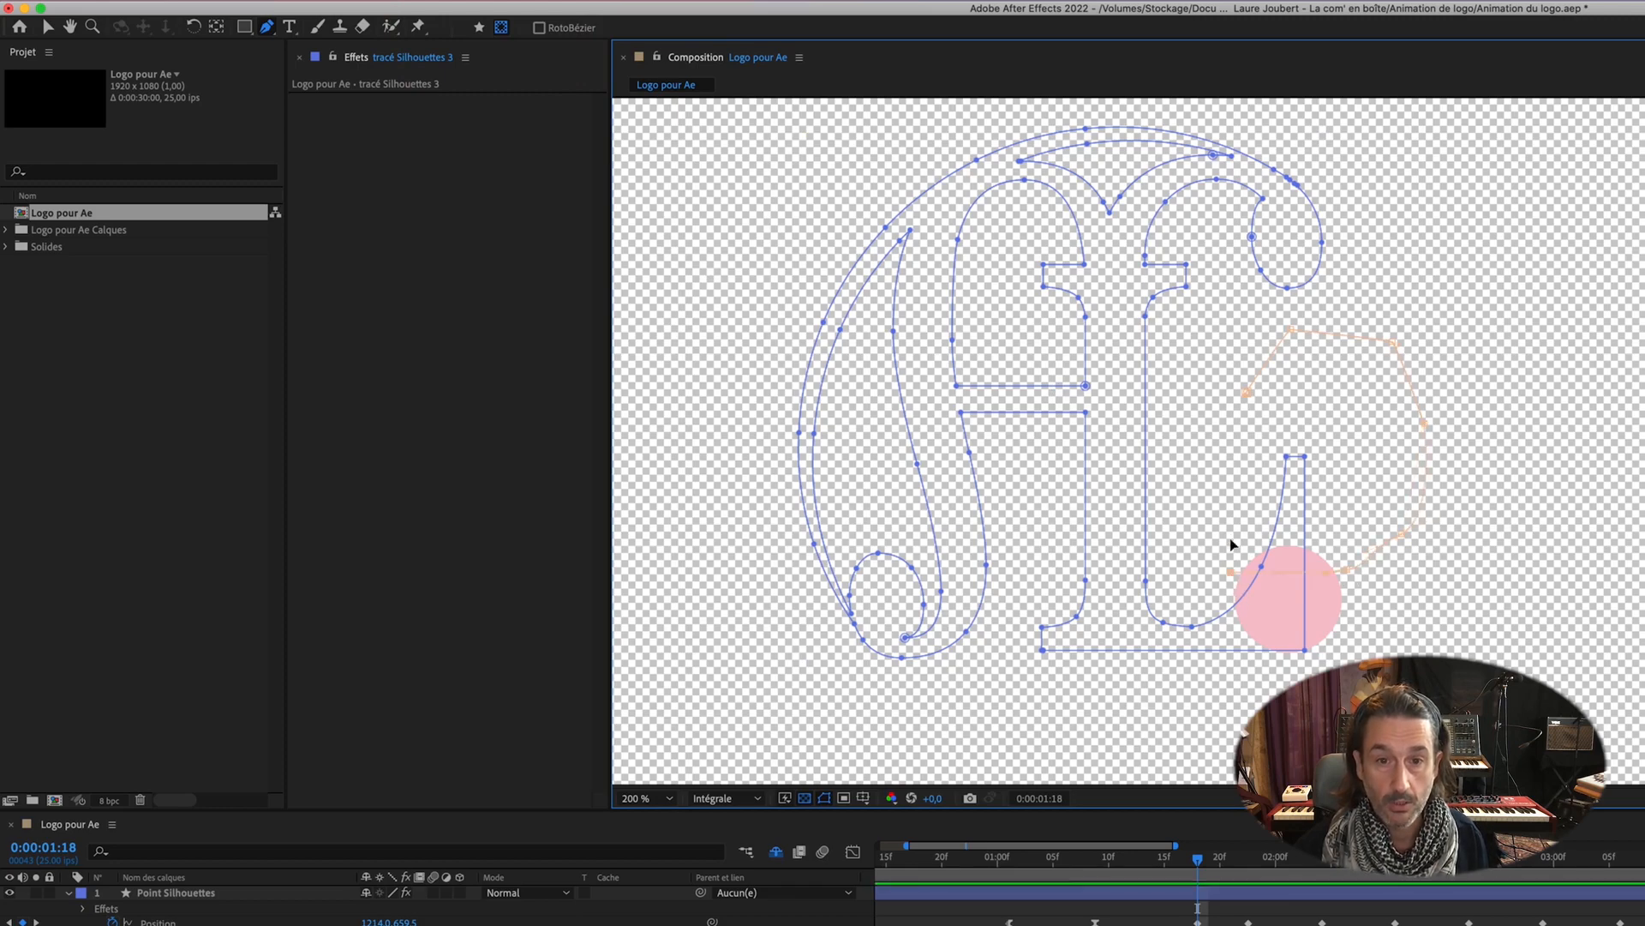
click(1234, 420)
click(1246, 393)
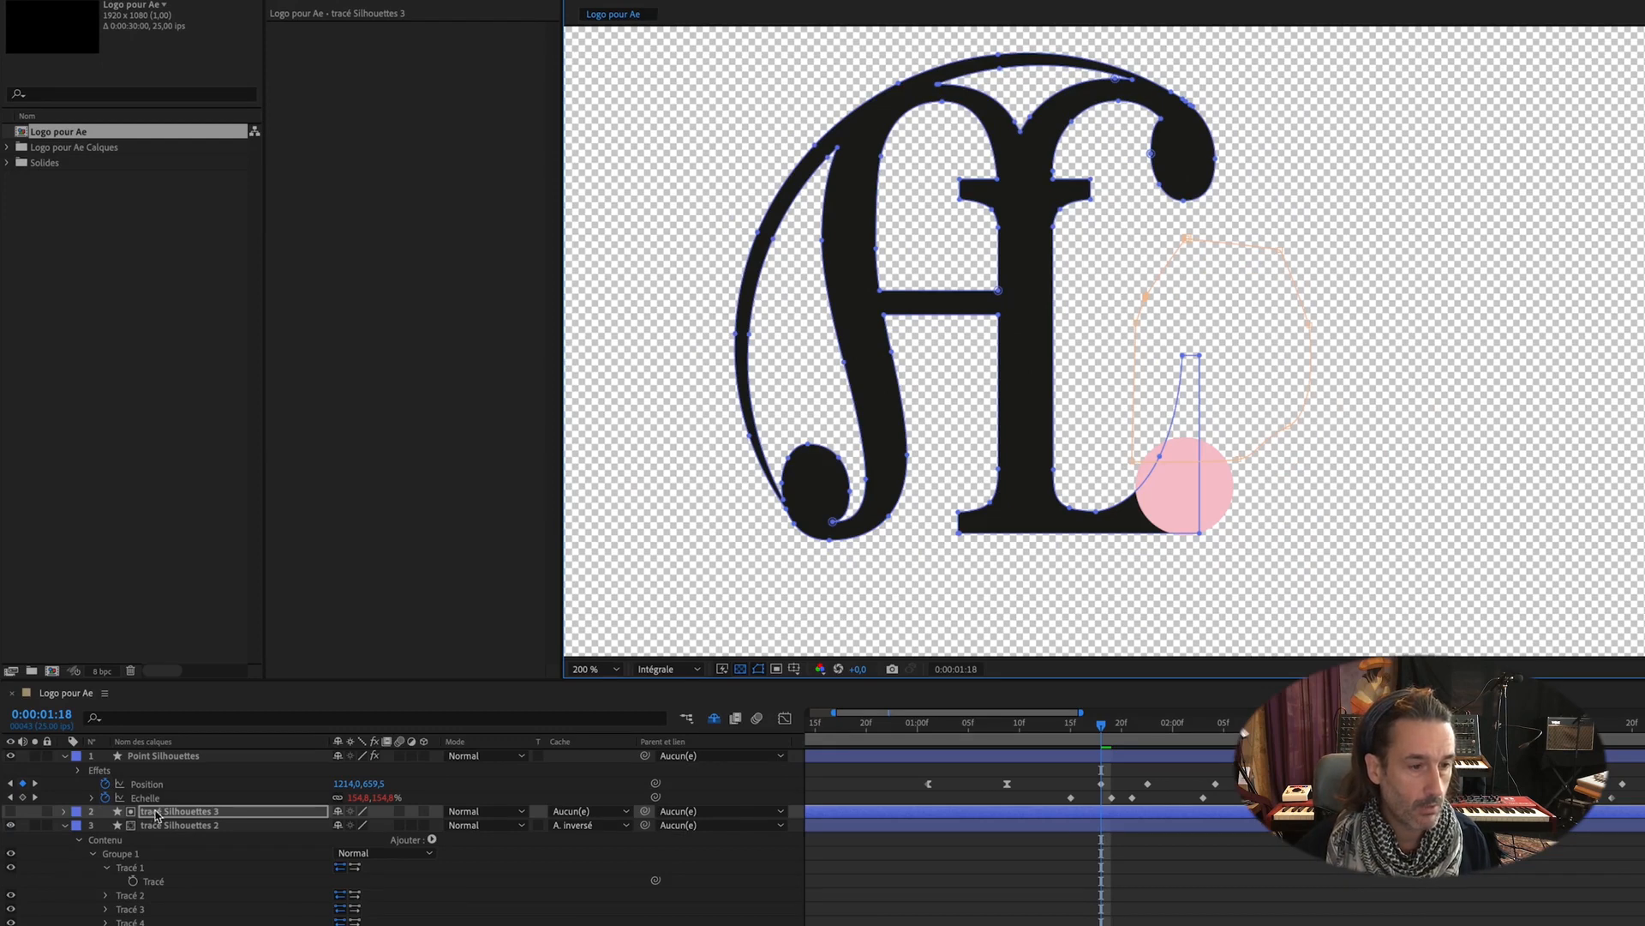
Step: Set the mode of Masque 1 on the tracé Silhouettes 3 layer to Soustraction
click(64, 811)
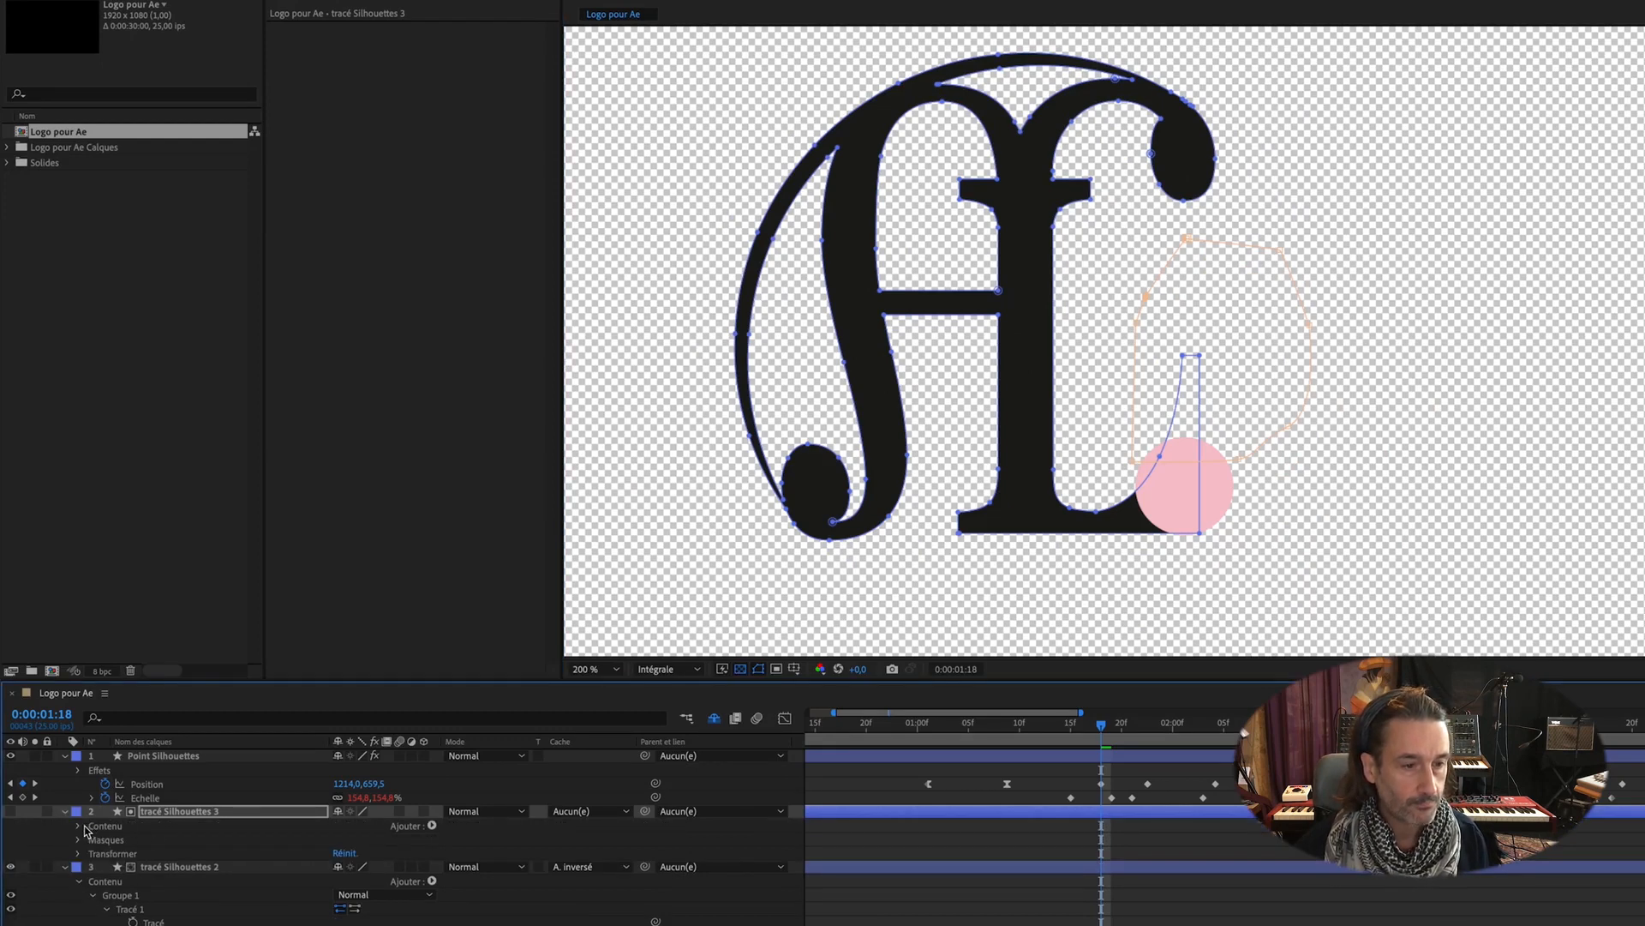
click(78, 841)
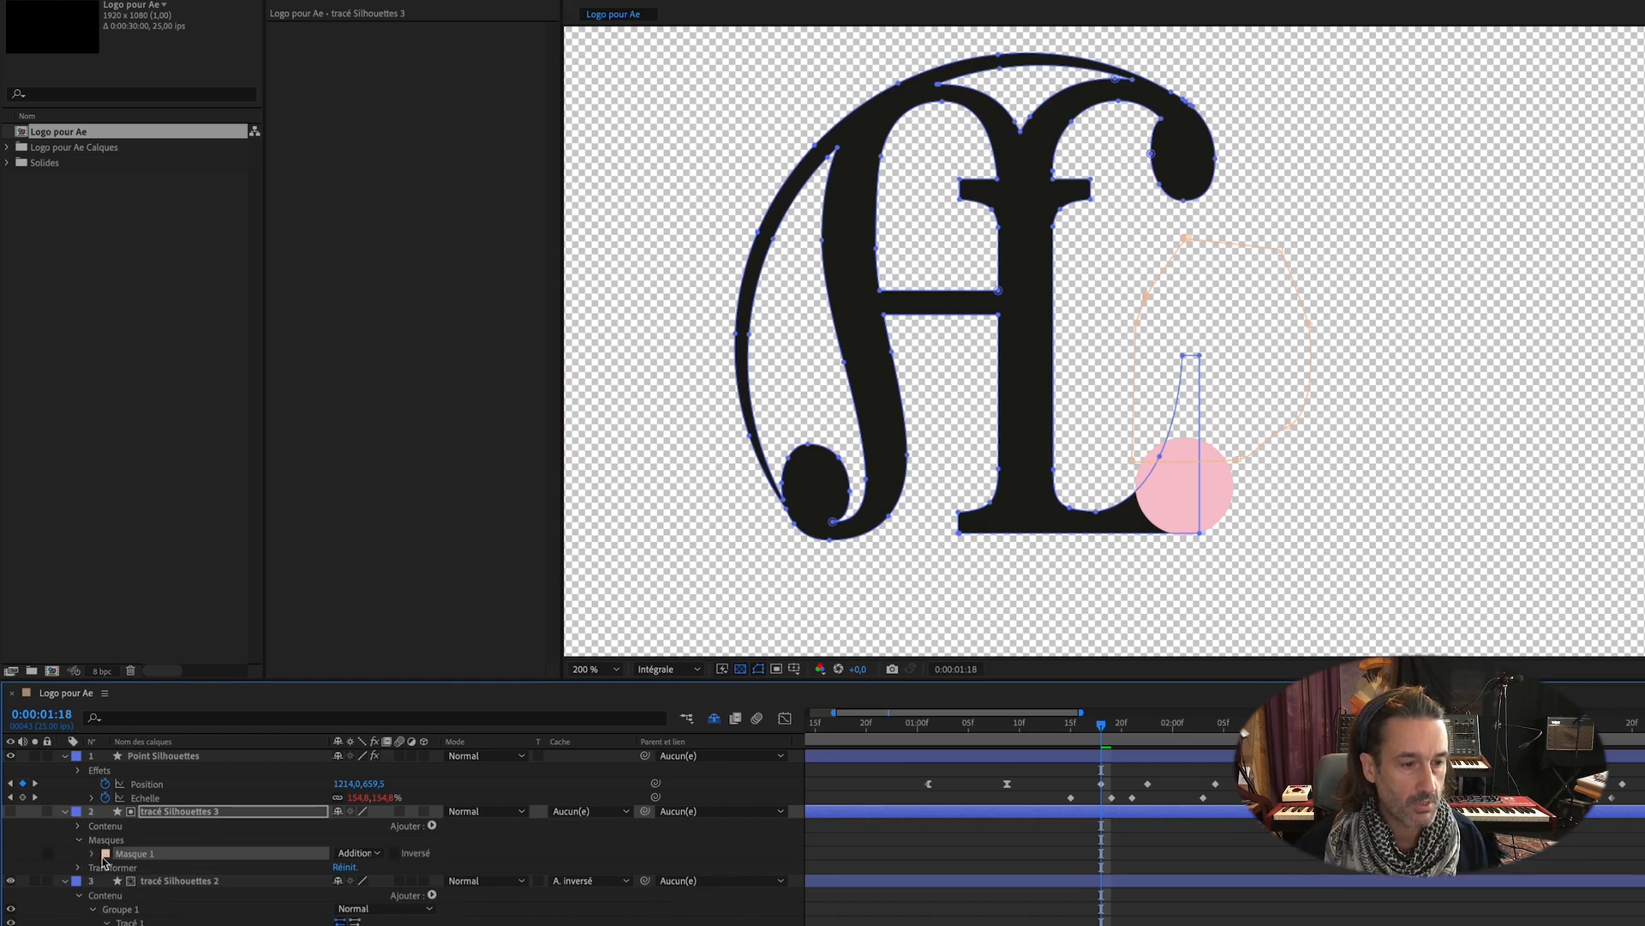
click(359, 853)
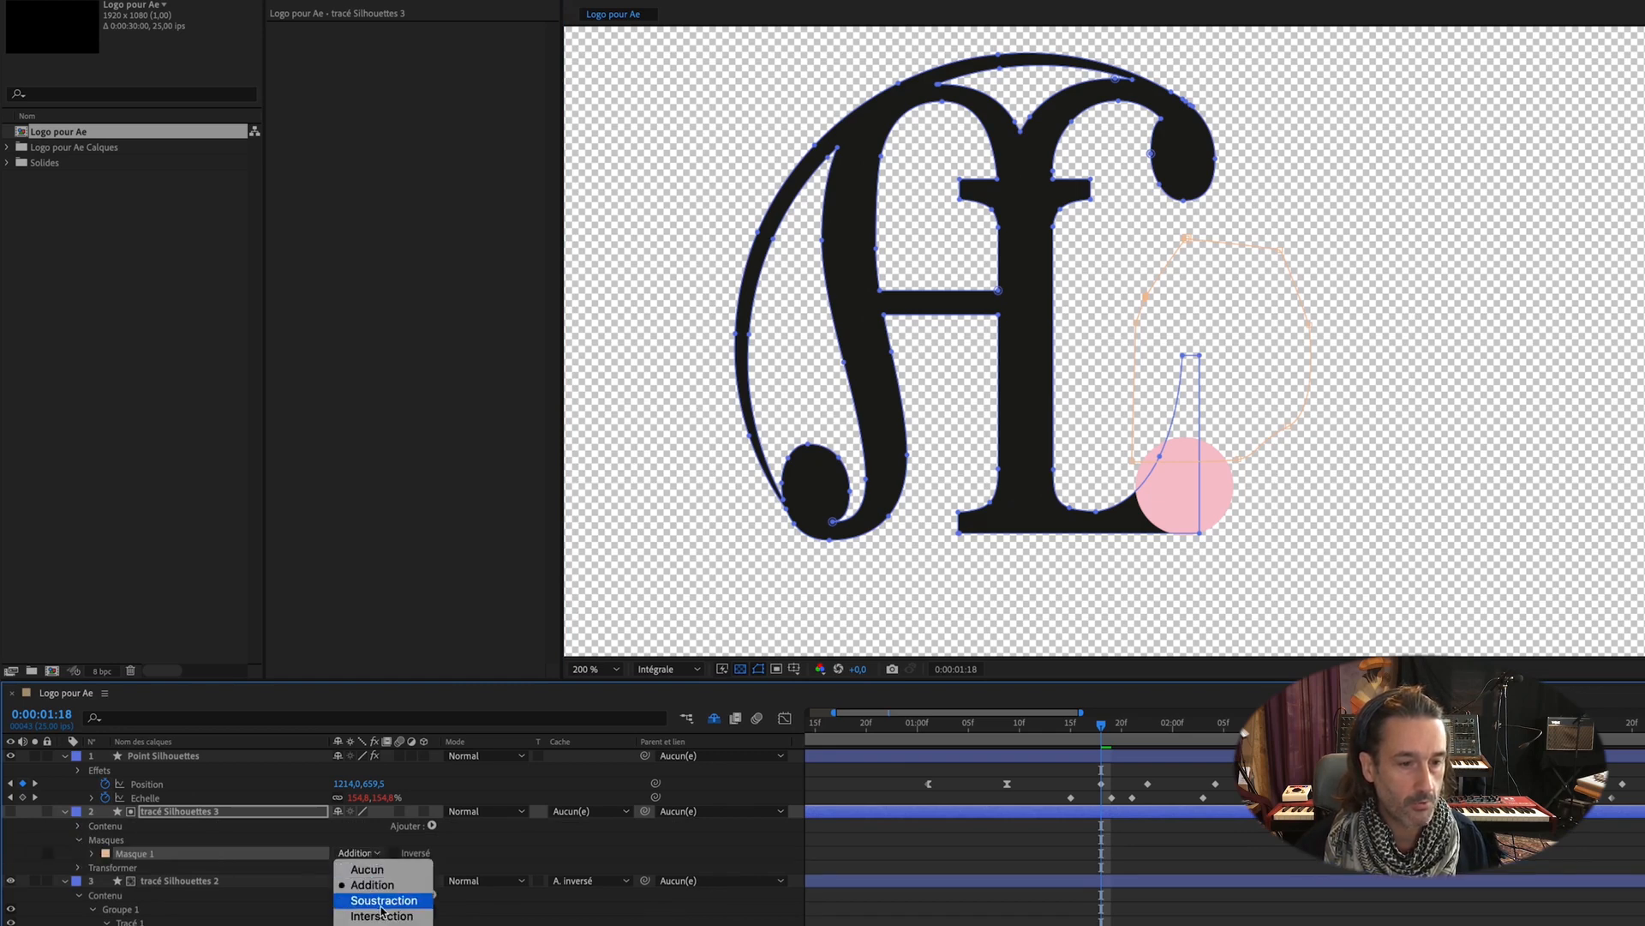
click(382, 901)
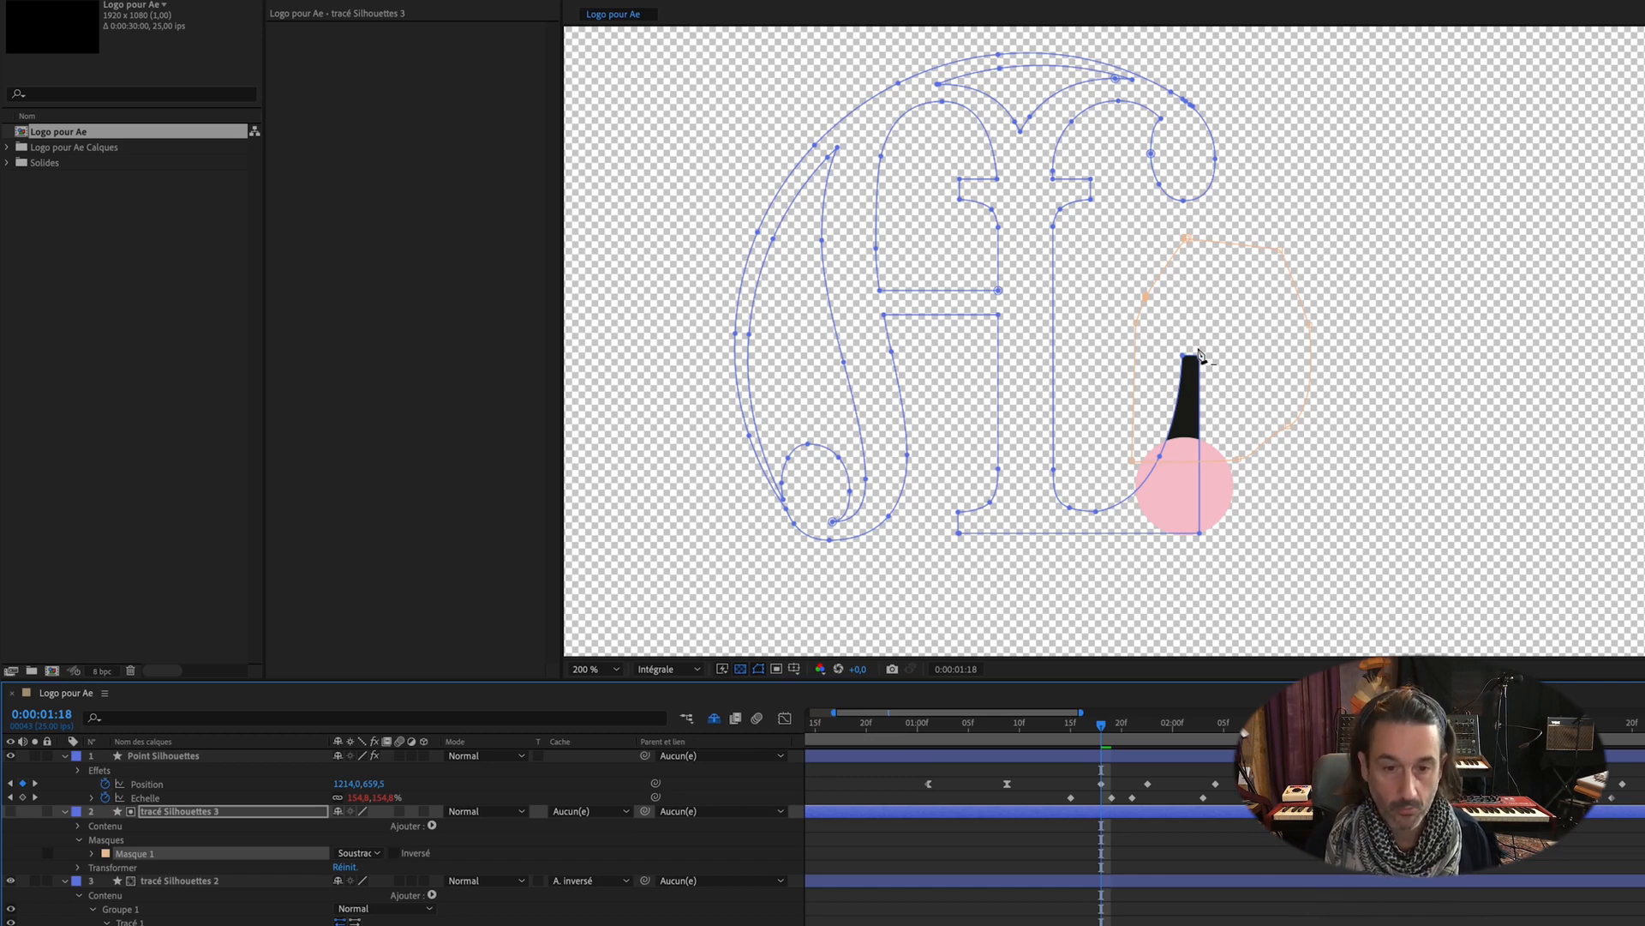
Step: At 0:00:01:16, move the whole mask up and right, clear of the lettering, and start keyframing its Tracé du masque
key(Page_Up)
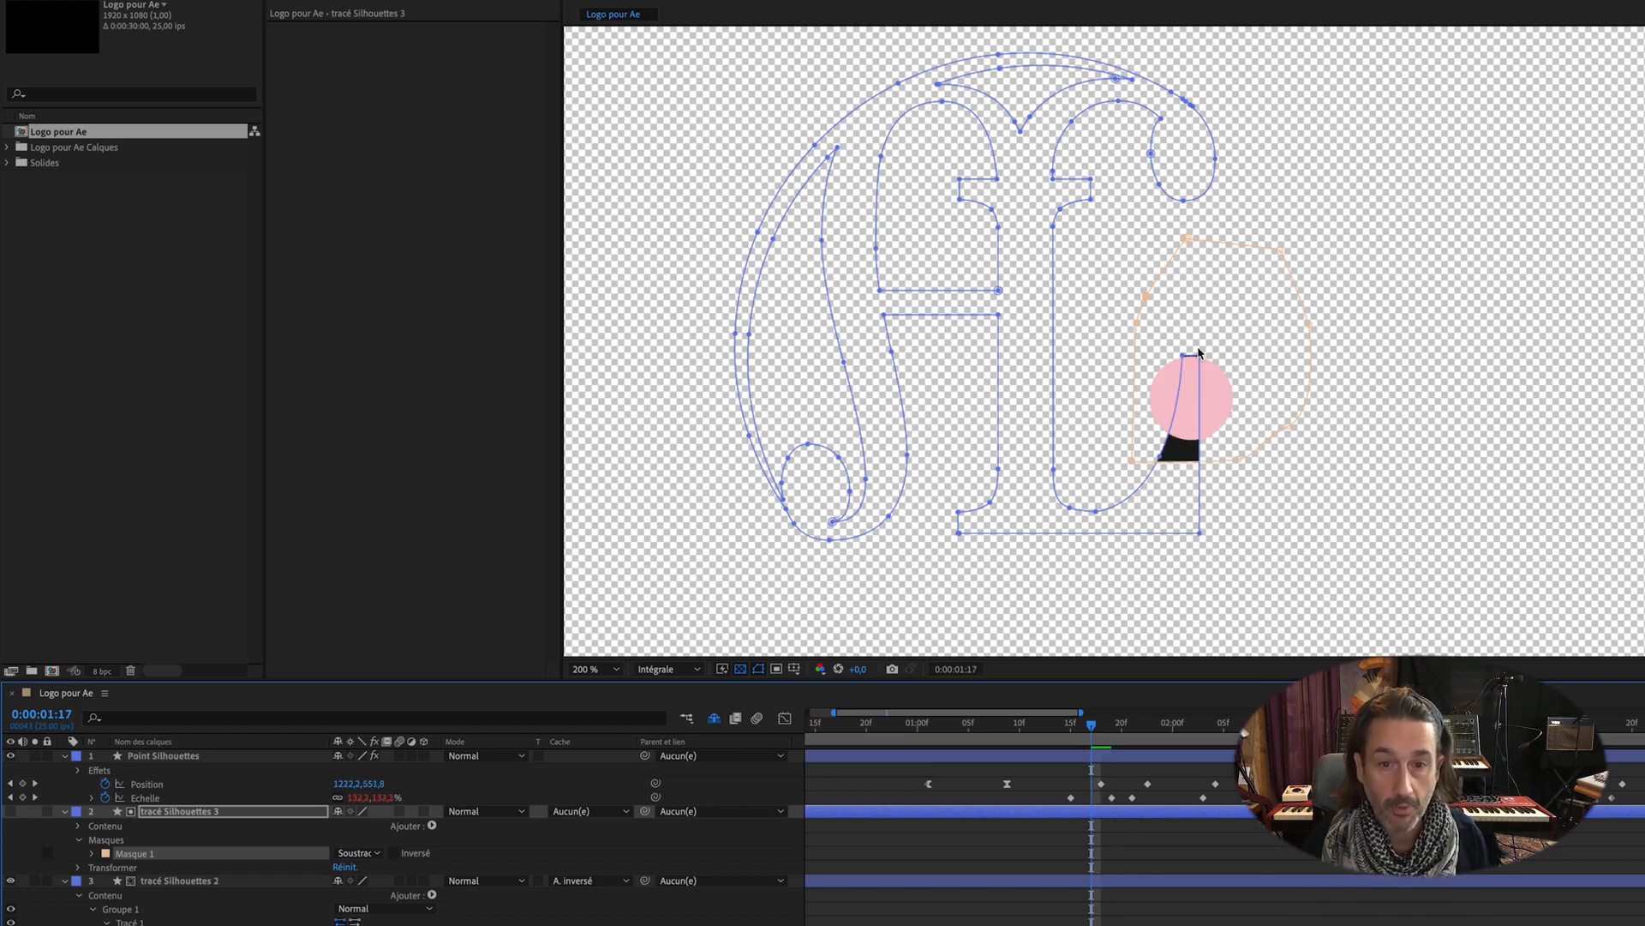
key(Page_Up)
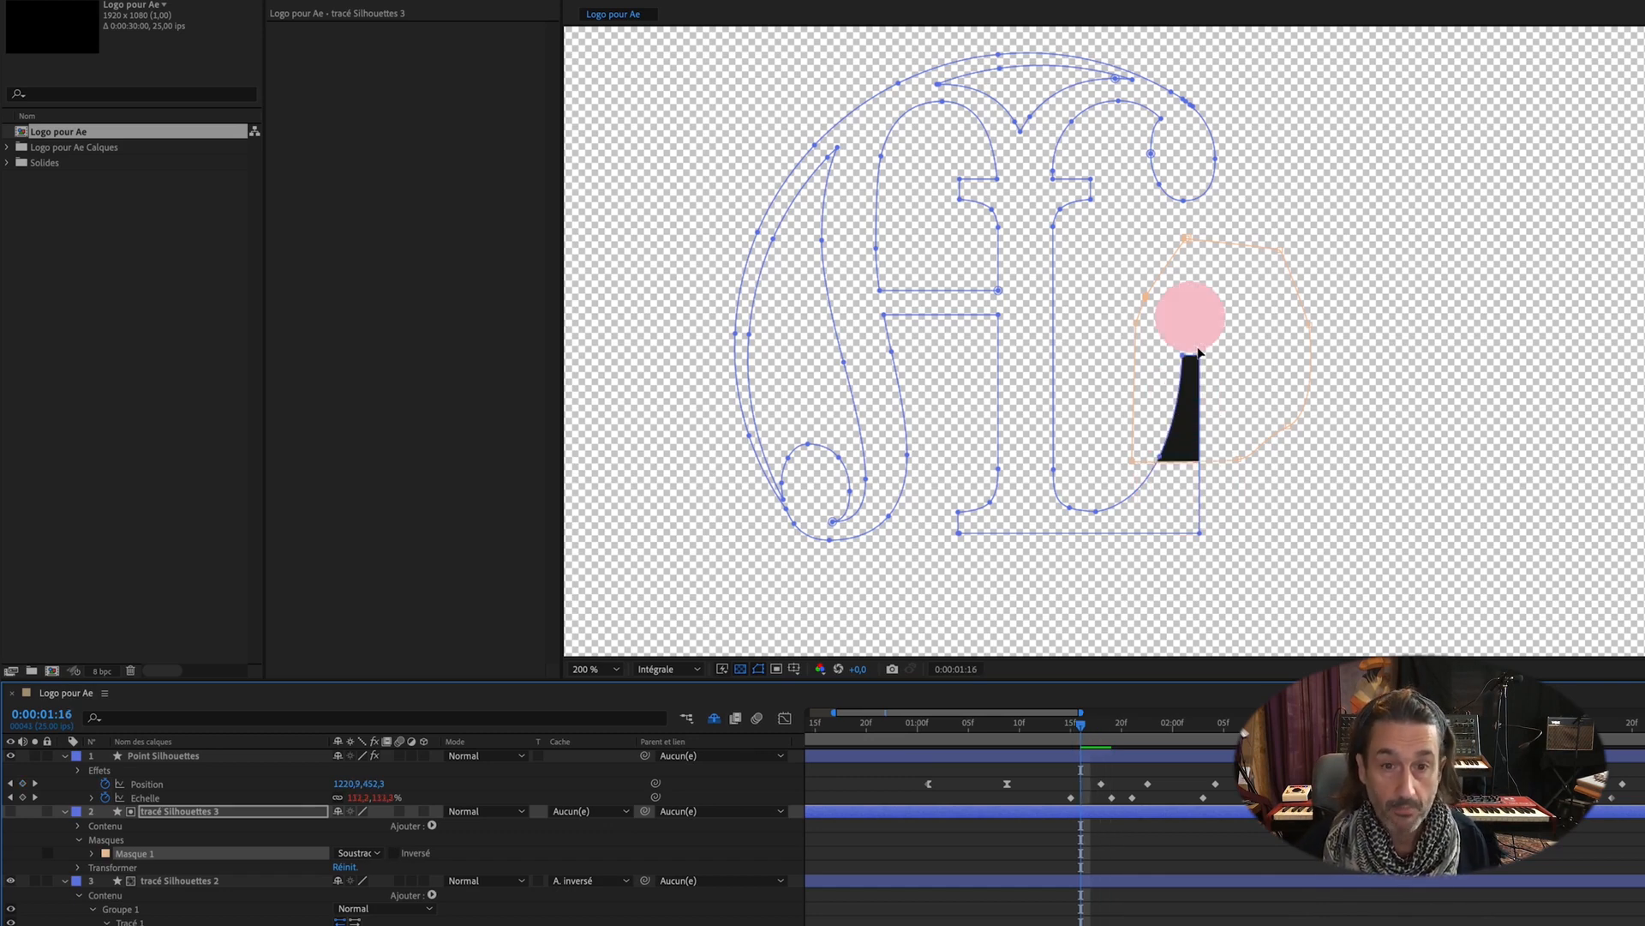
click(1243, 243)
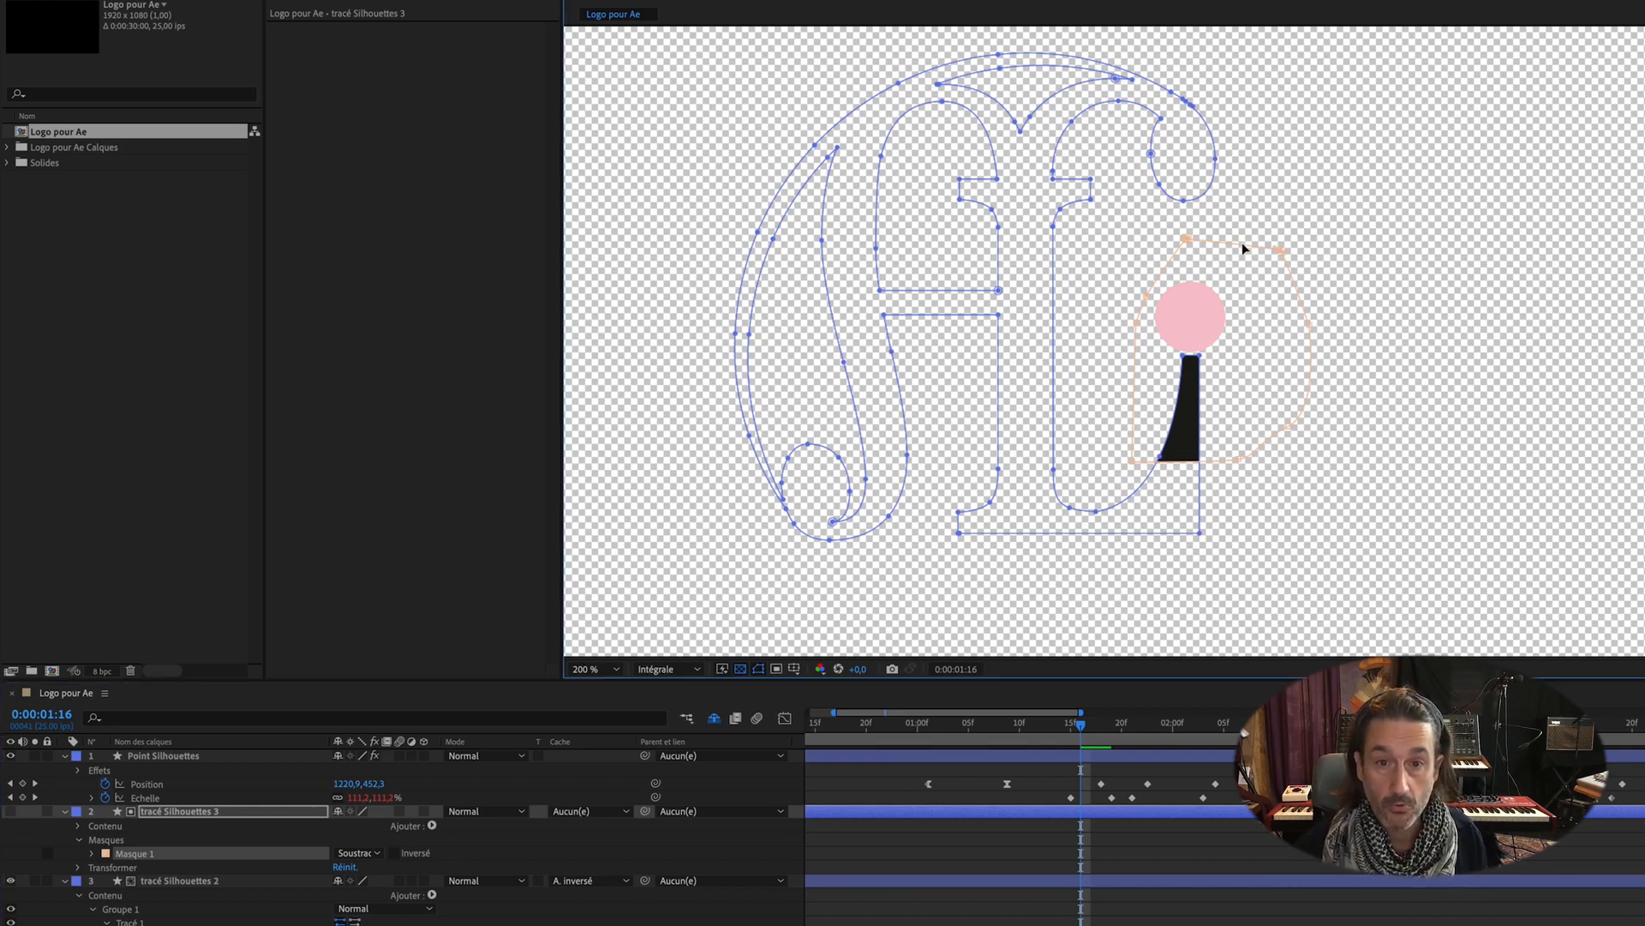
mouse_move(1244, 236)
mouse_down()
mouse_move(1271, 151)
mouse_move(1251, 233)
mouse_up()
double_click(1190, 244)
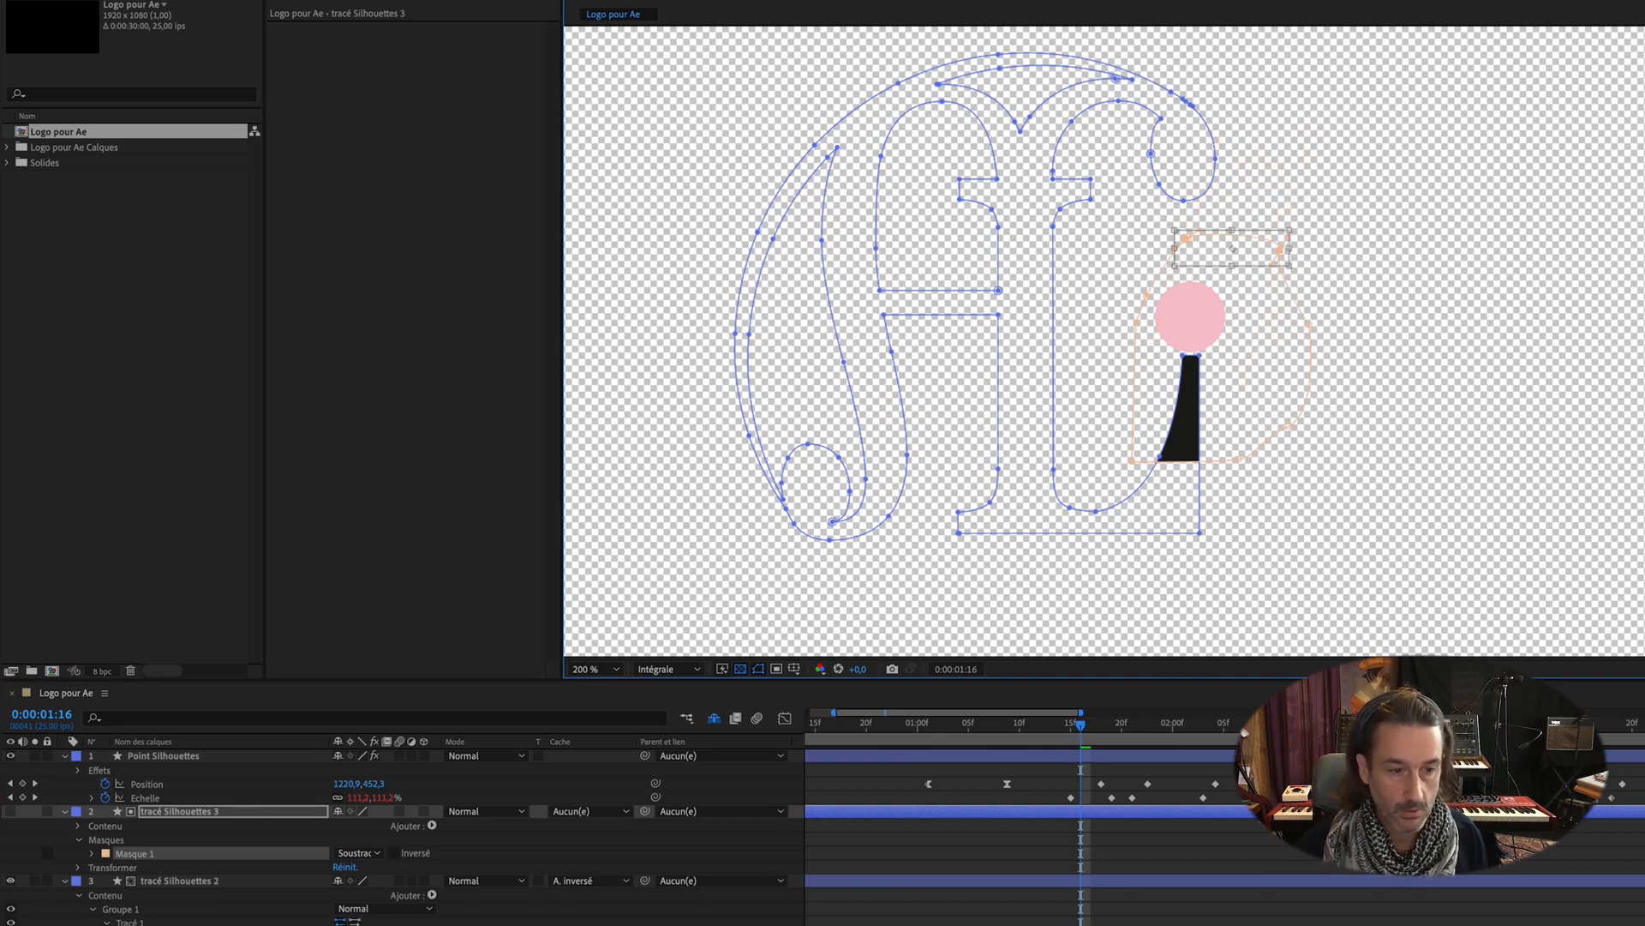
click(91, 853)
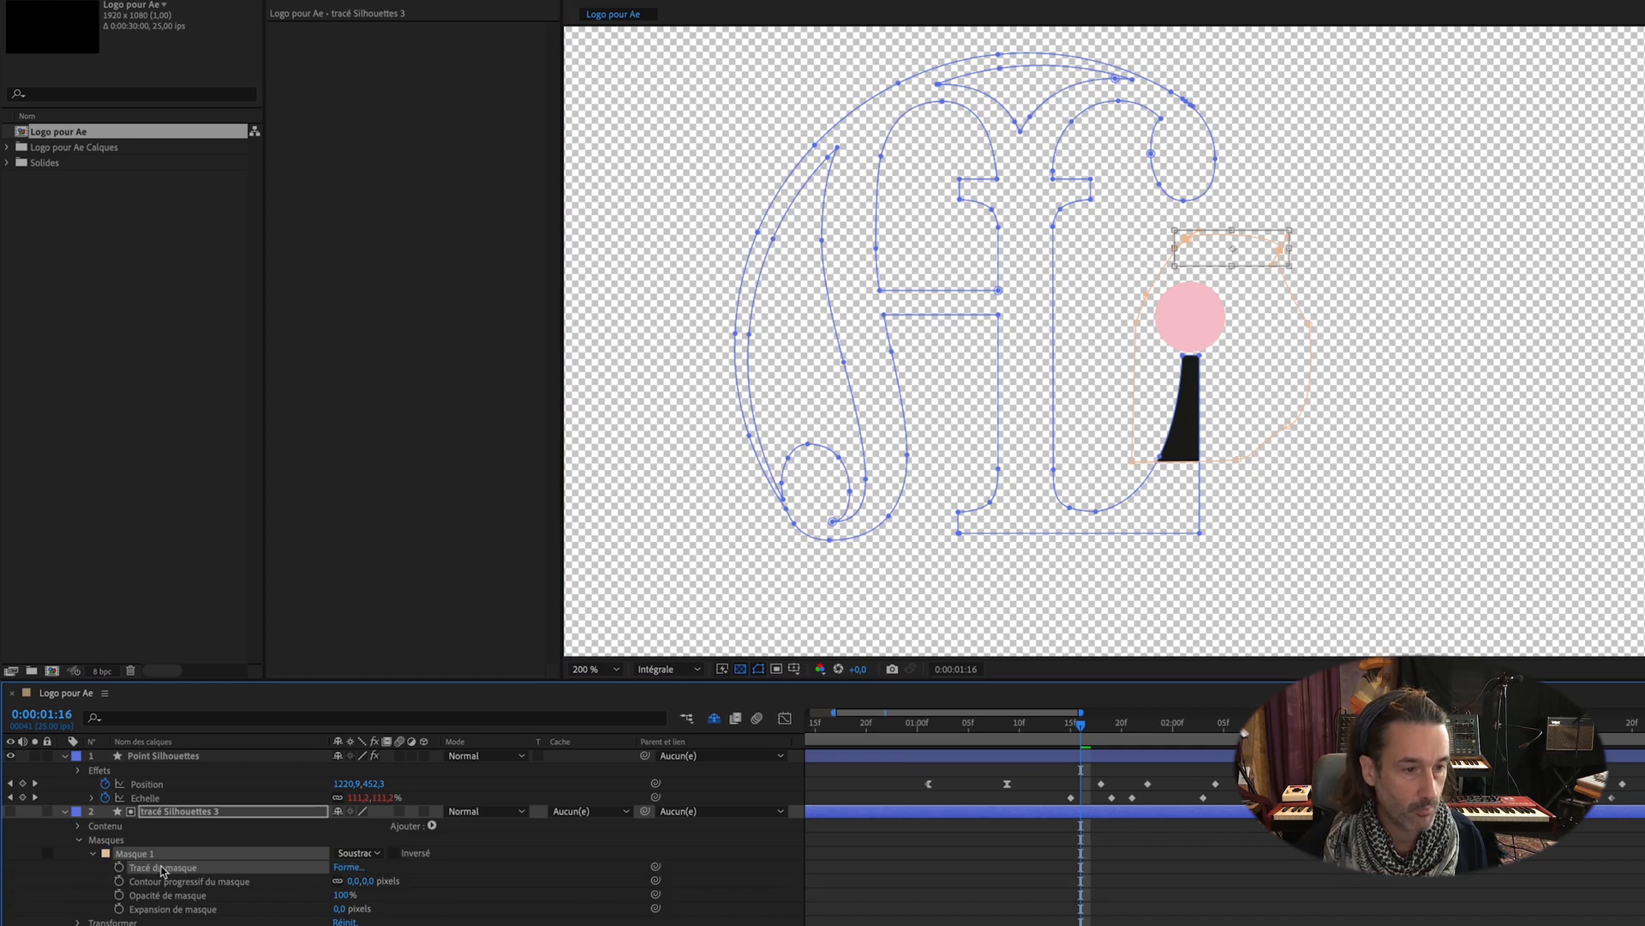
click(113, 841)
click(134, 852)
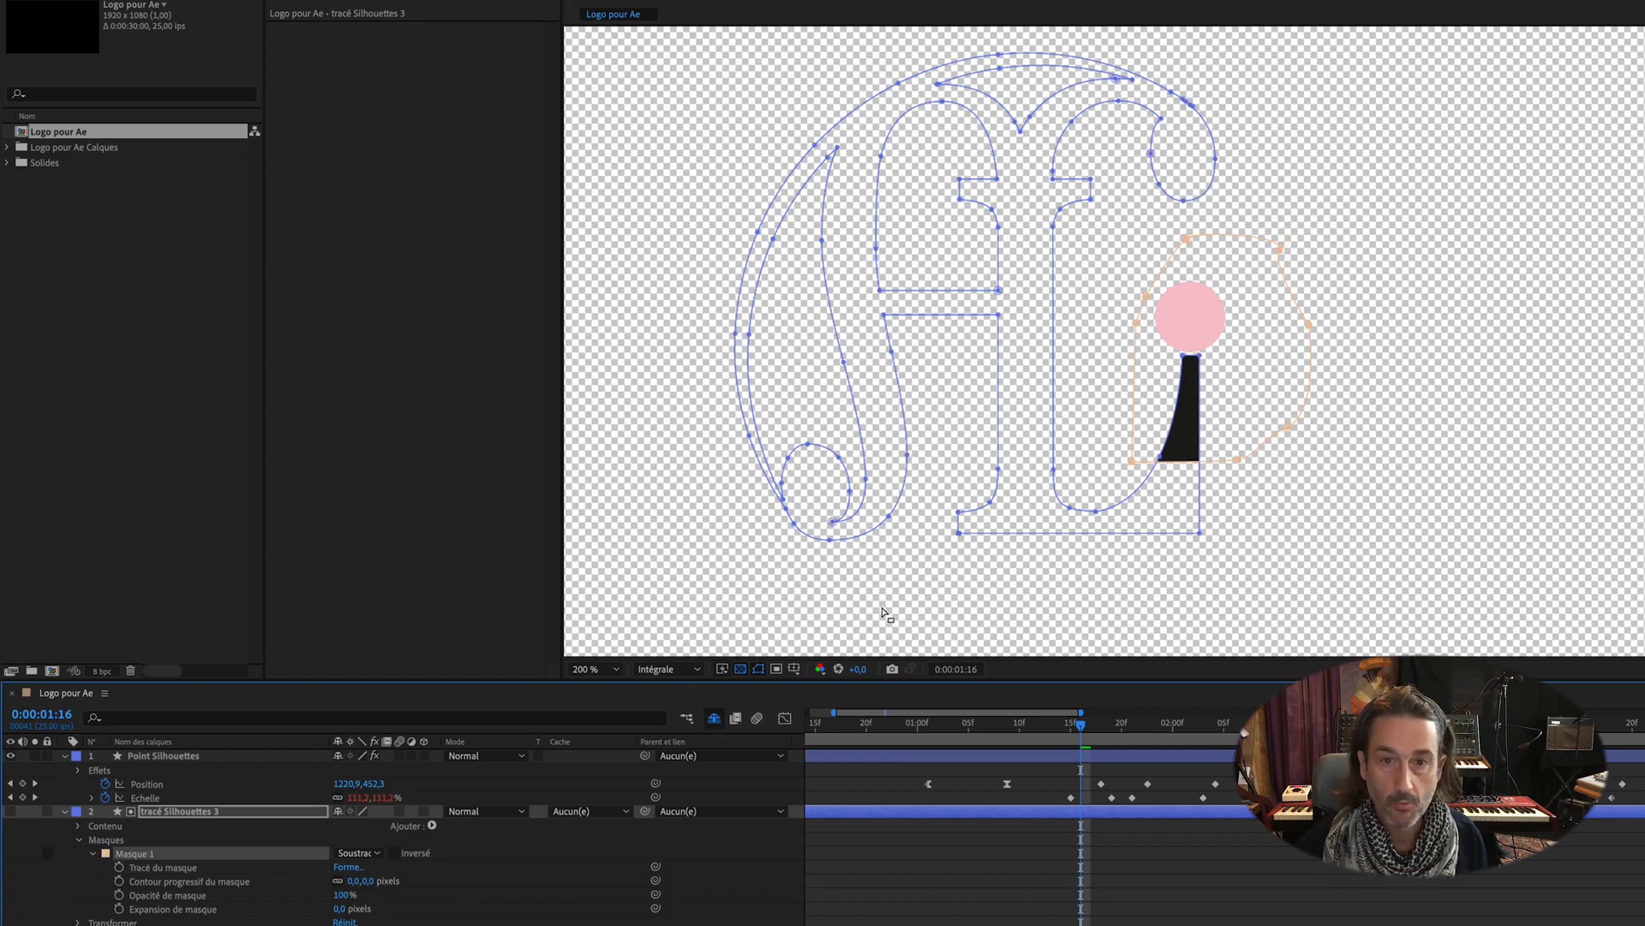
double_click(1172, 250)
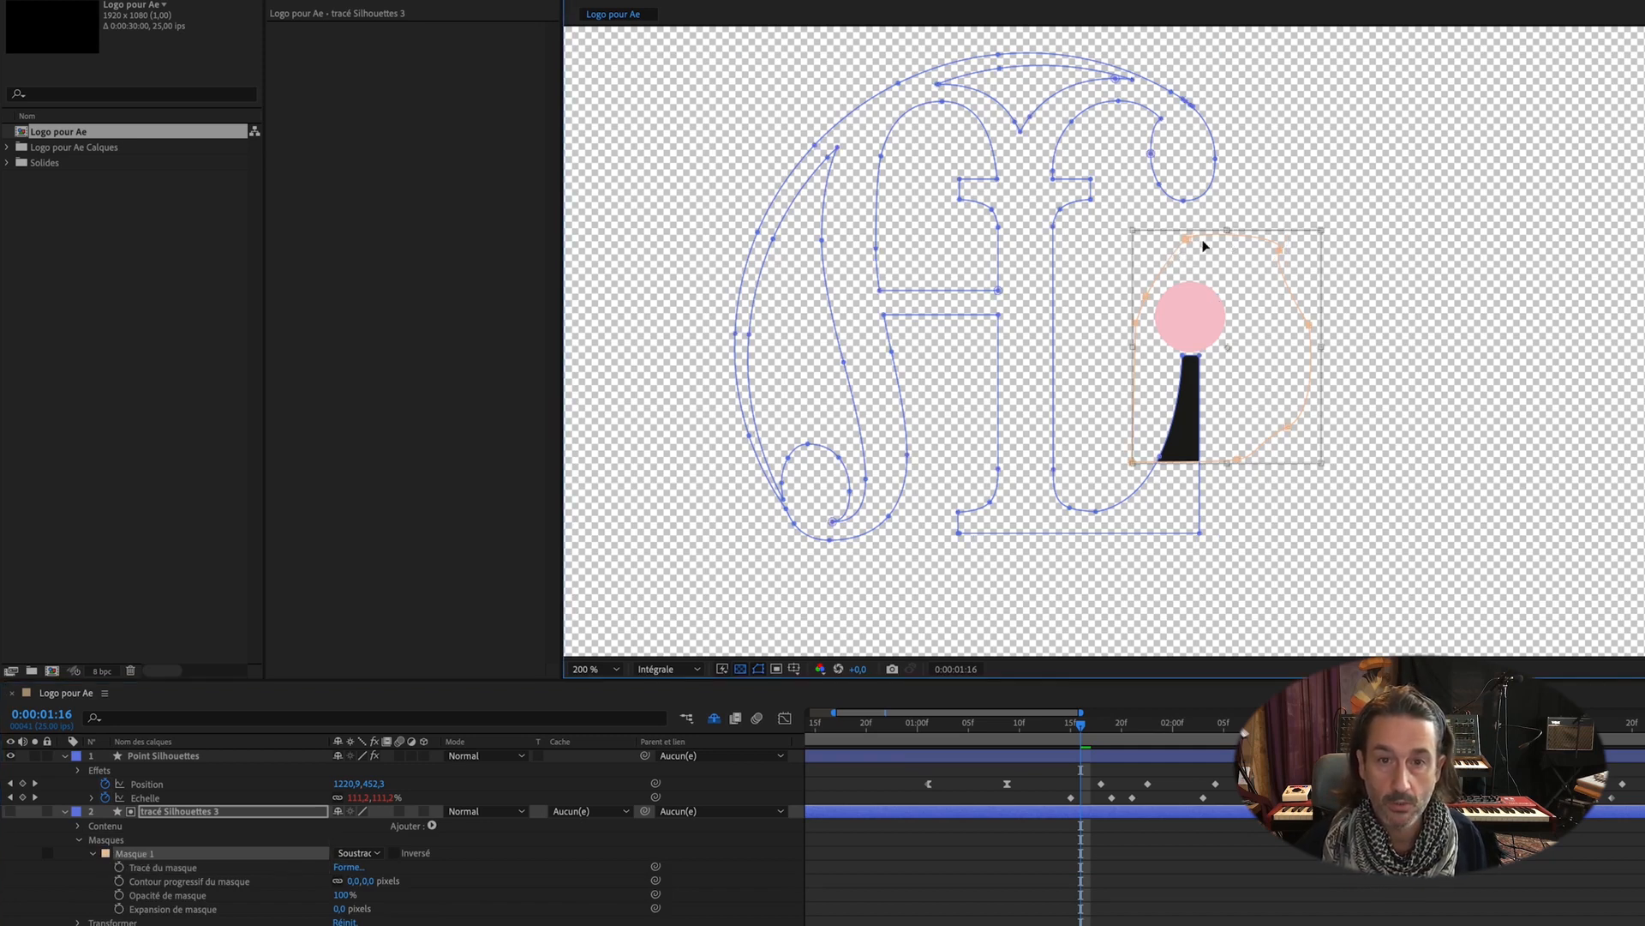
drag(1213, 241, 1328, 136)
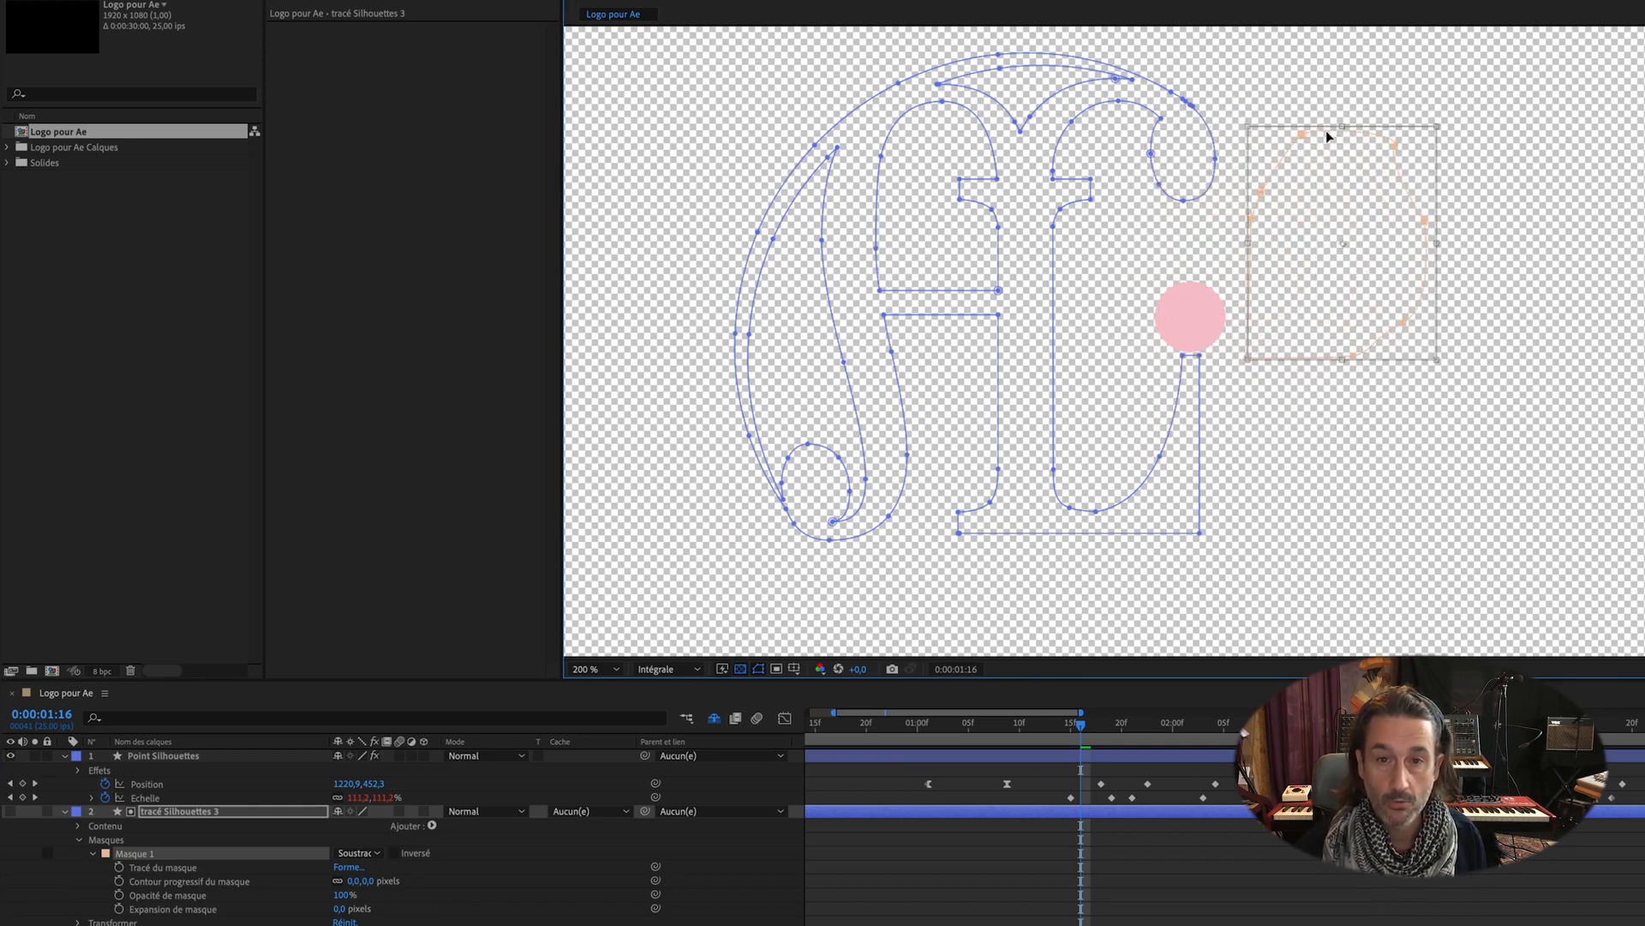
click(120, 867)
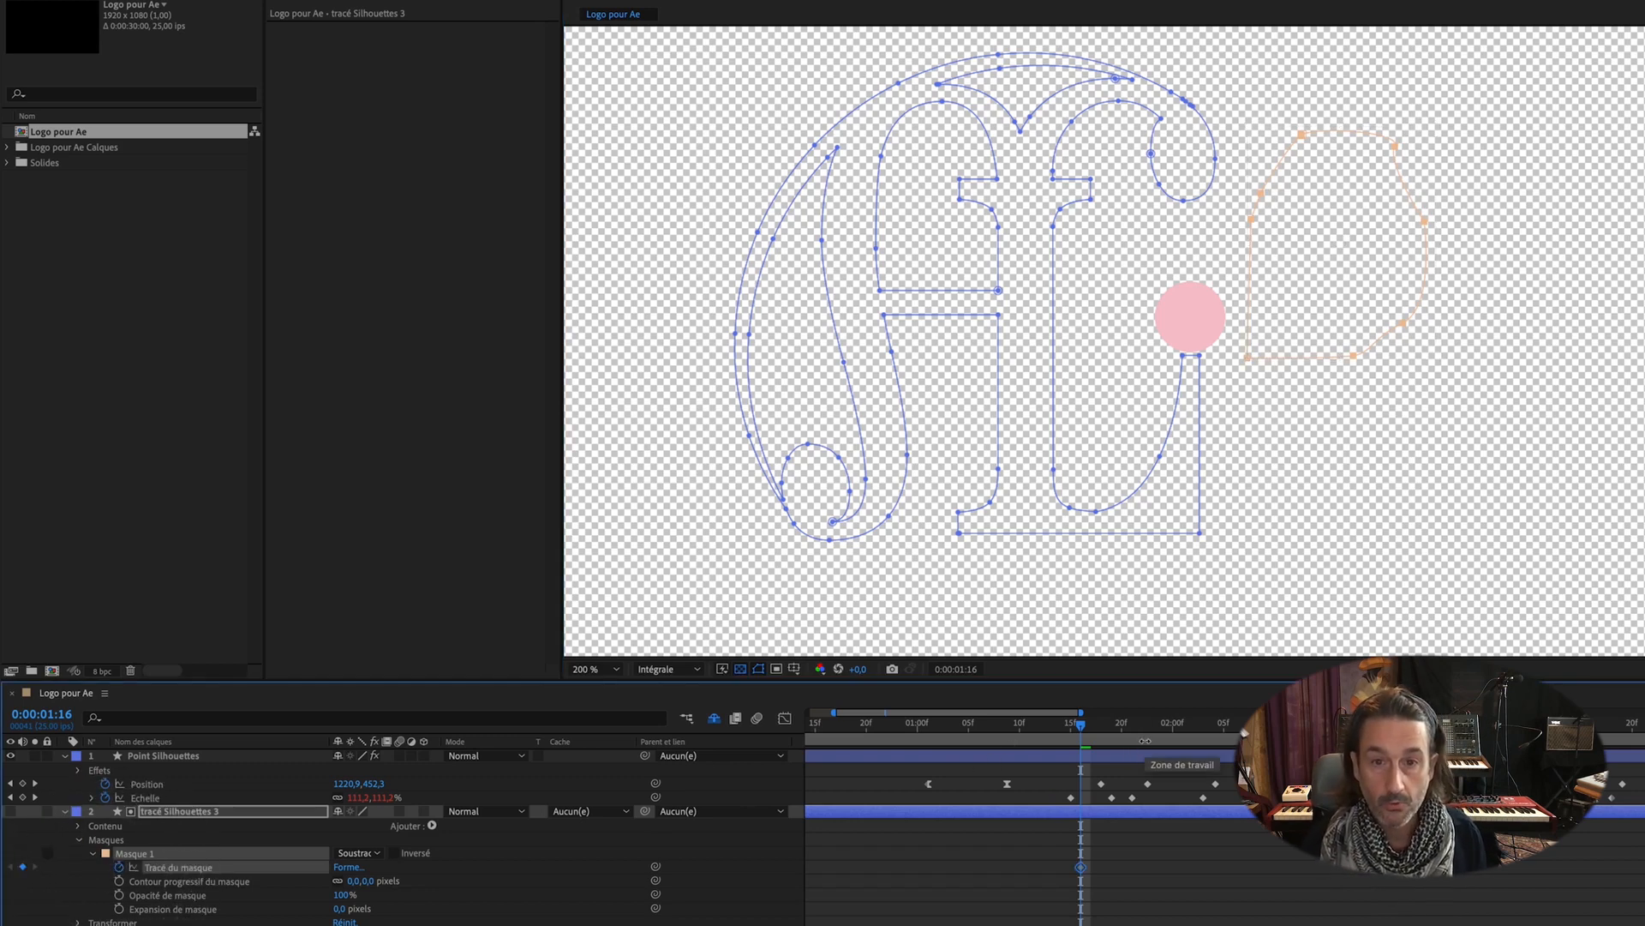
Step: At 0:00:01:17, move the whole mask back over the tip of the L's right arm
key(super+Right)
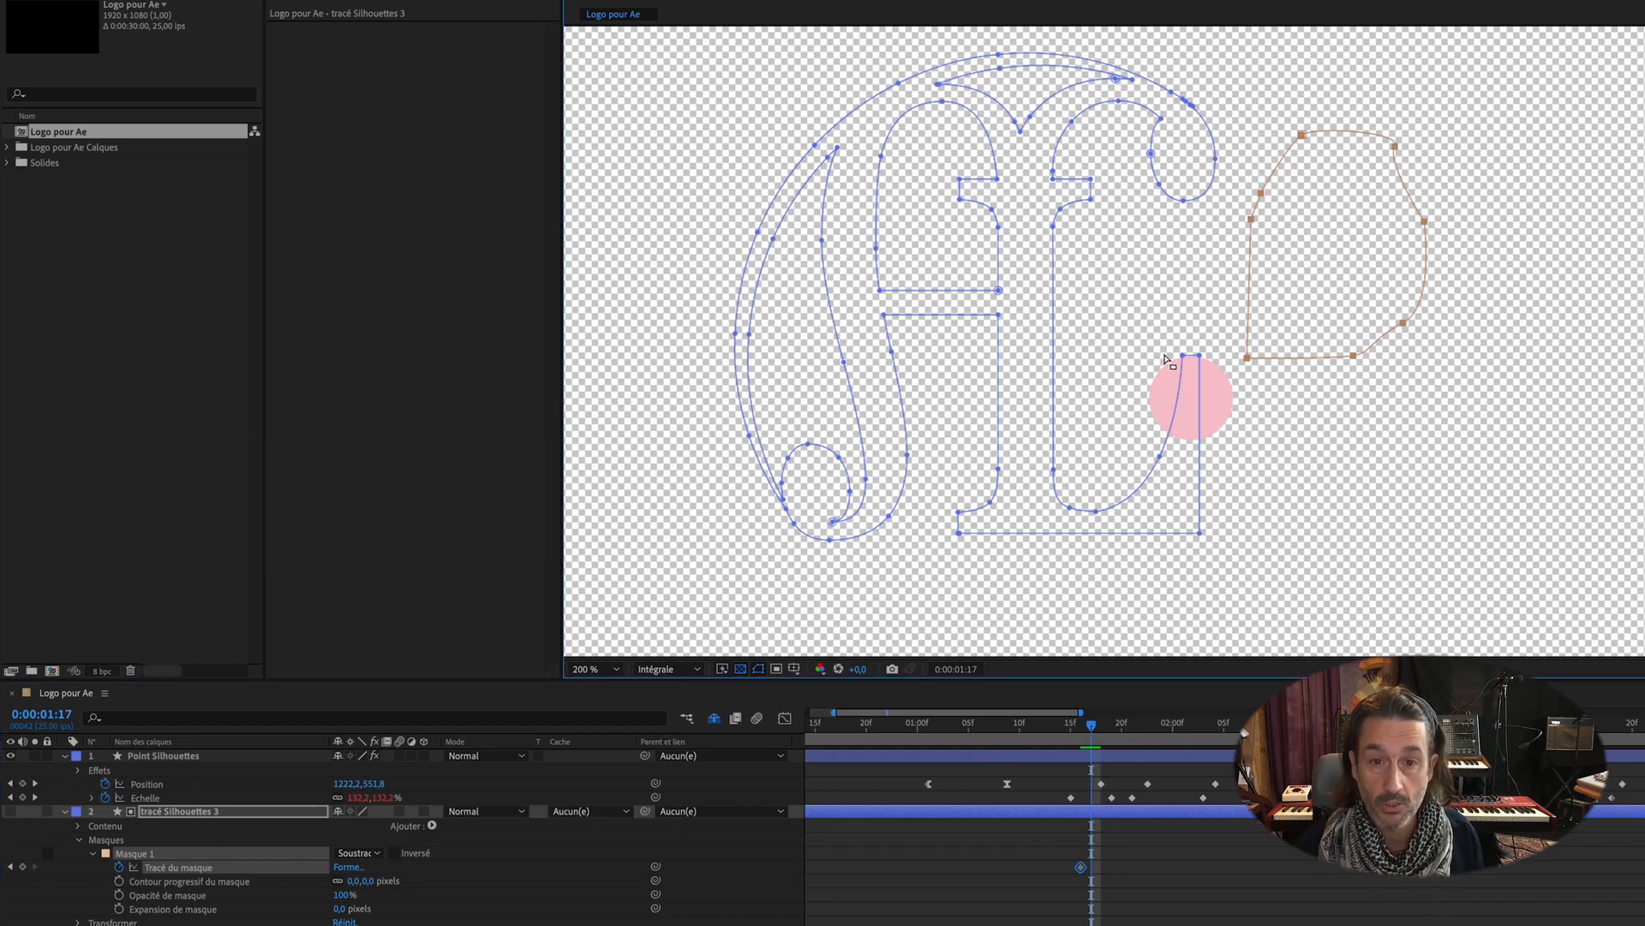
drag(1283, 360, 1194, 392)
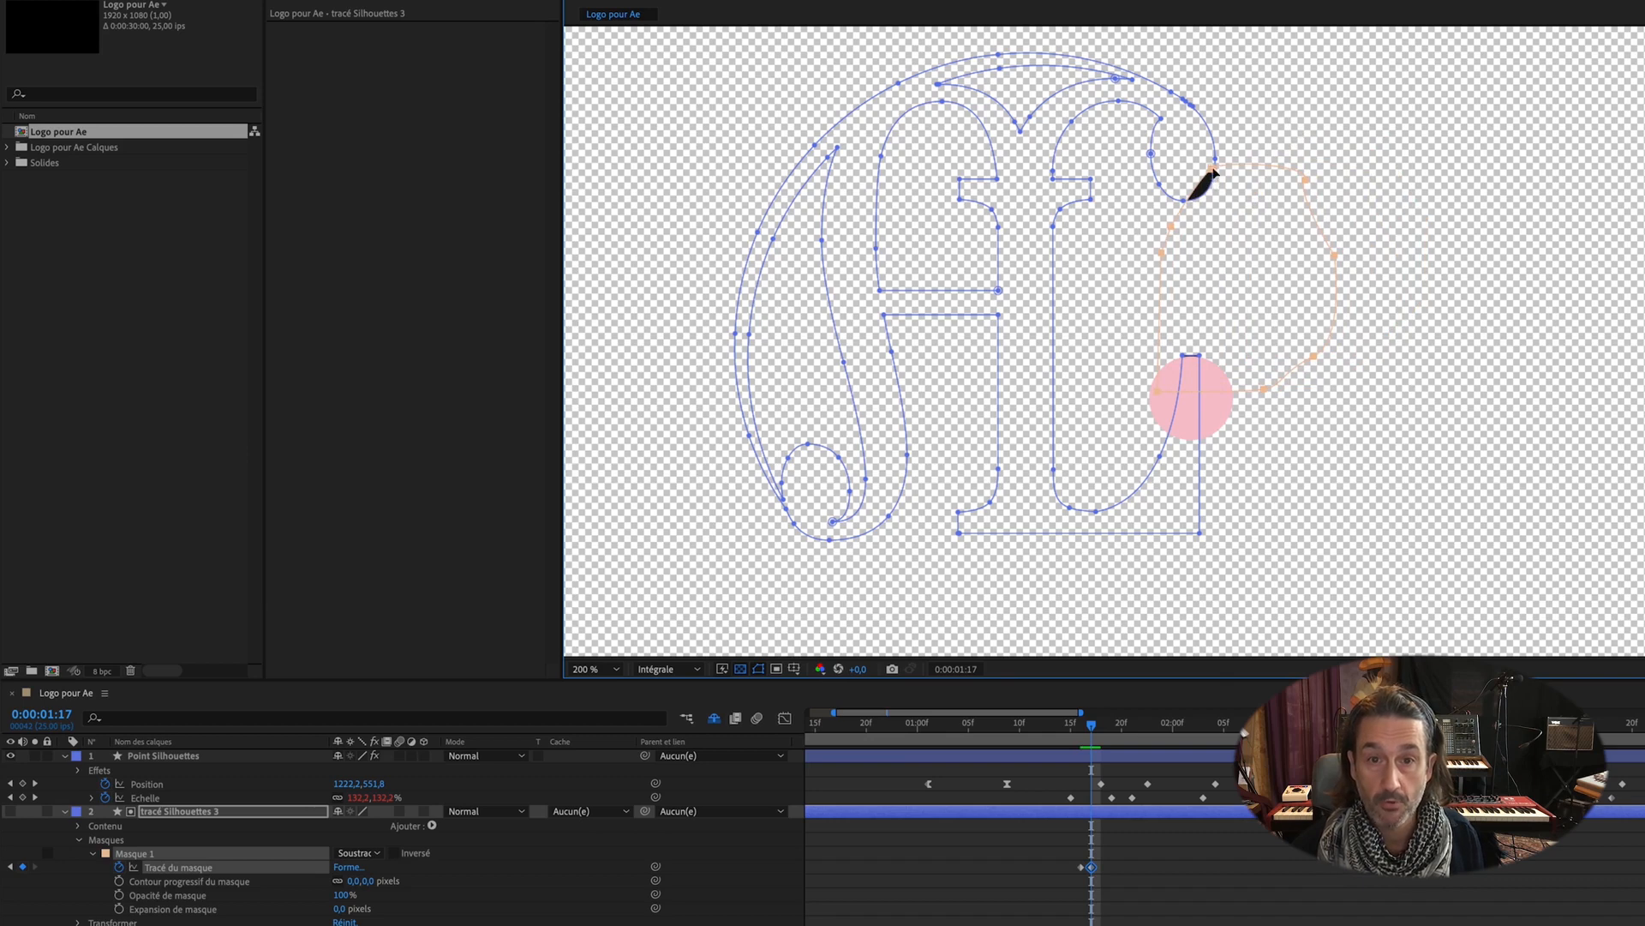
mouse_move(1212, 168)
mouse_down()
mouse_move(1222, 242)
mouse_move(1198, 181)
mouse_up()
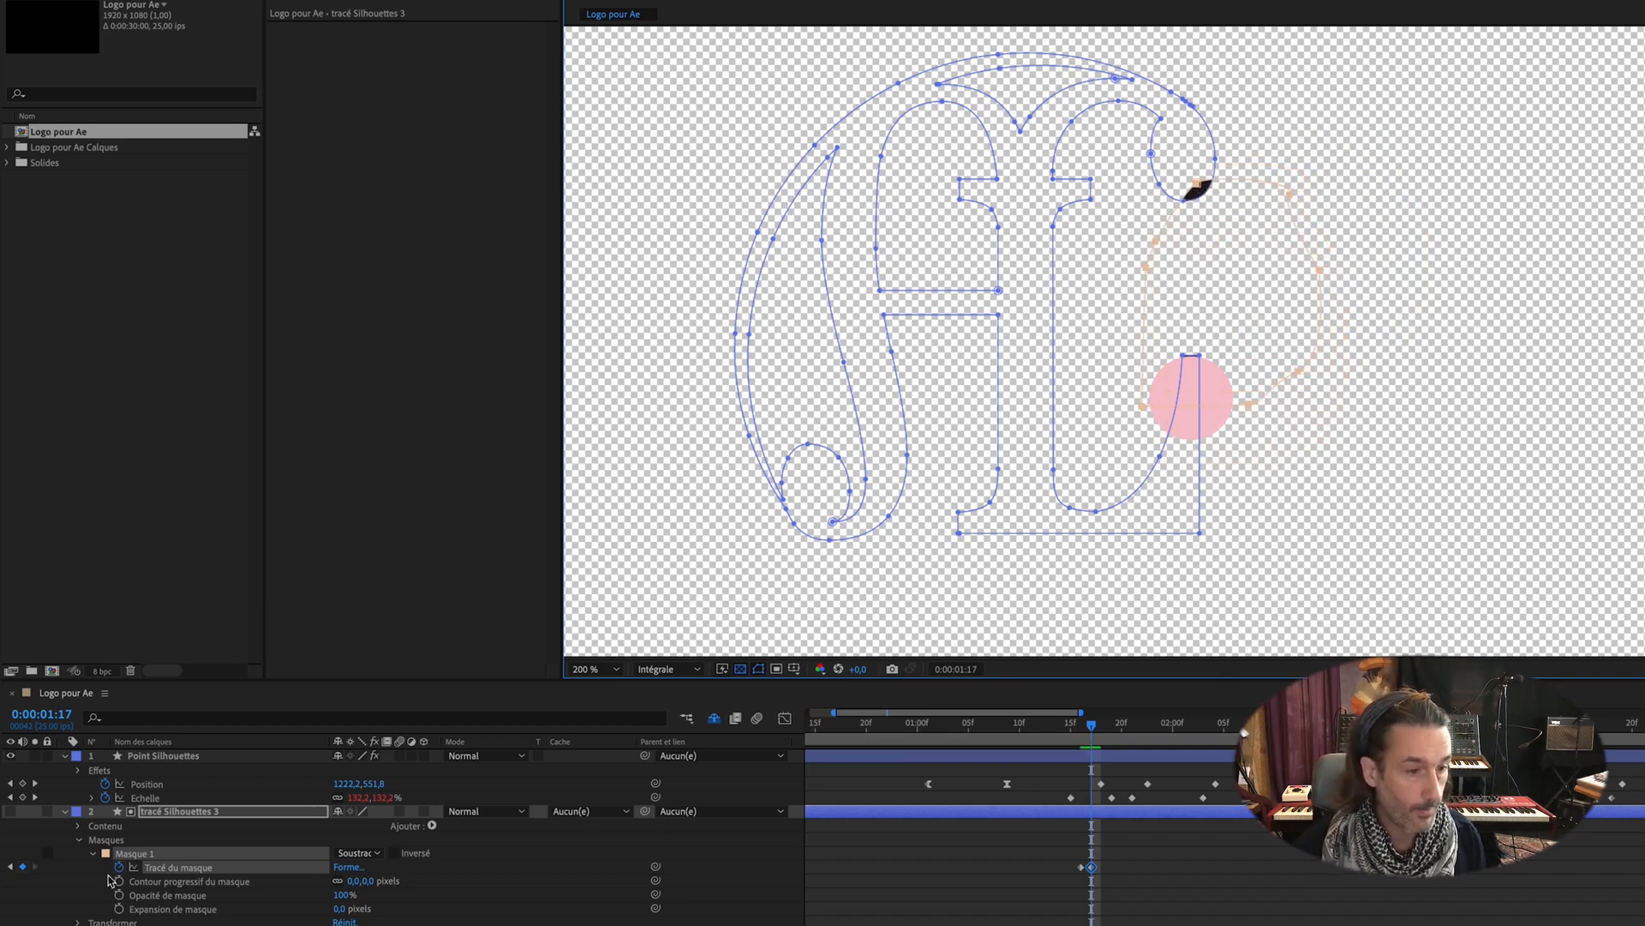
Step: Squash the whole mask vertically at 0:00:01:17 so it clears the upper ball of the letter and ends within the pink dot
click(117, 841)
click(132, 852)
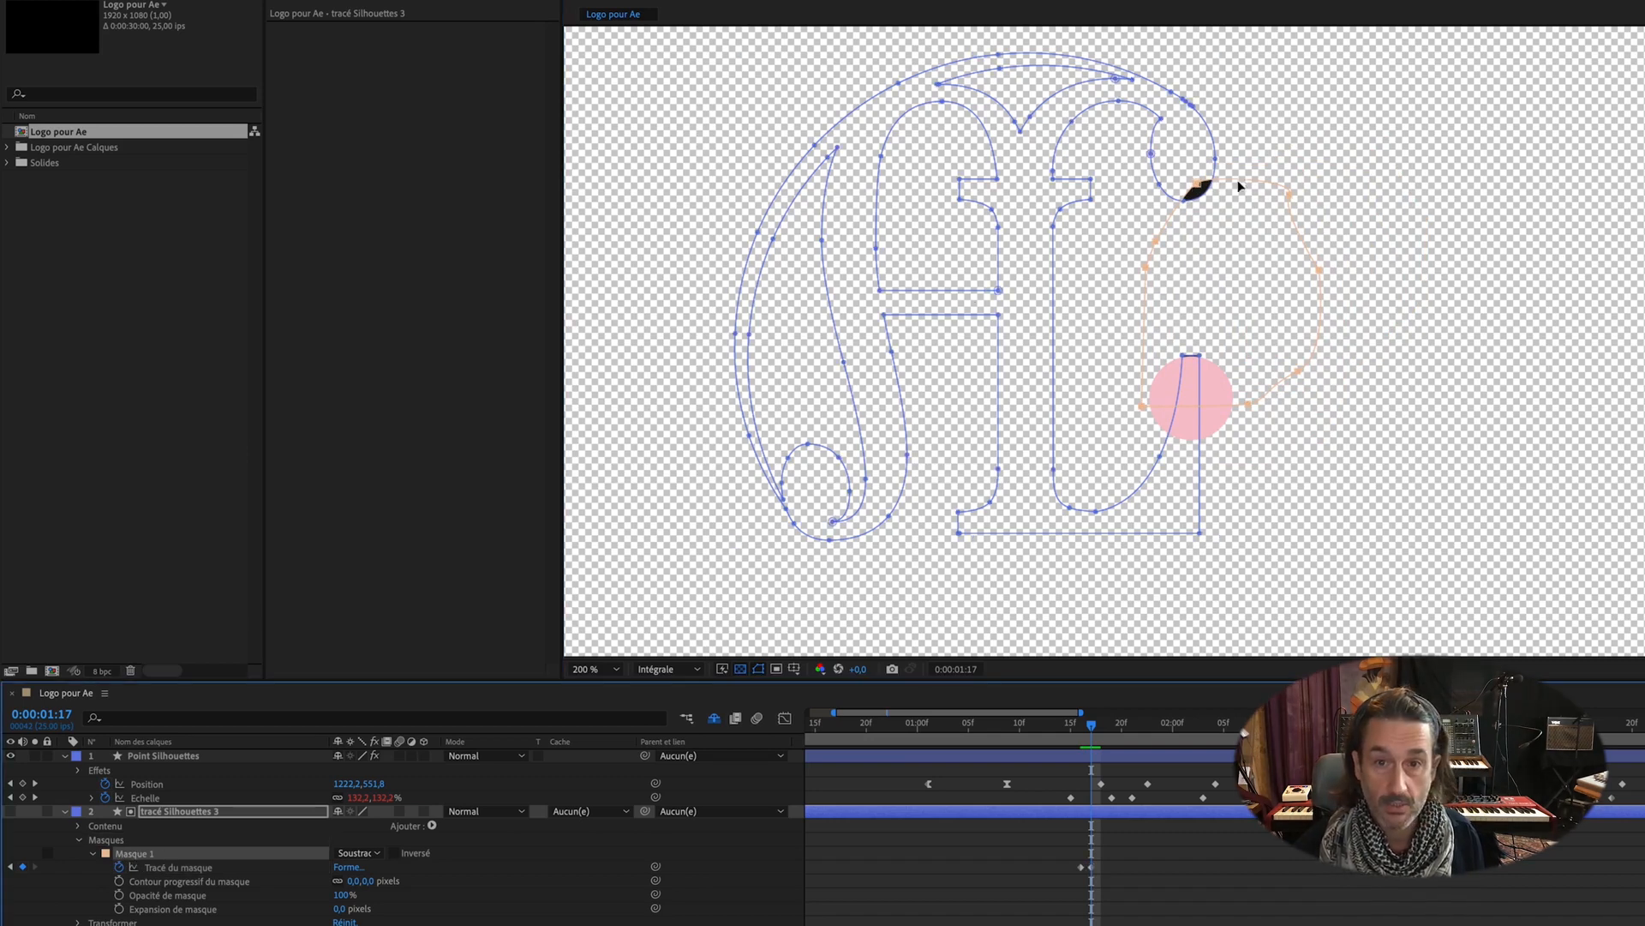
click(1289, 193)
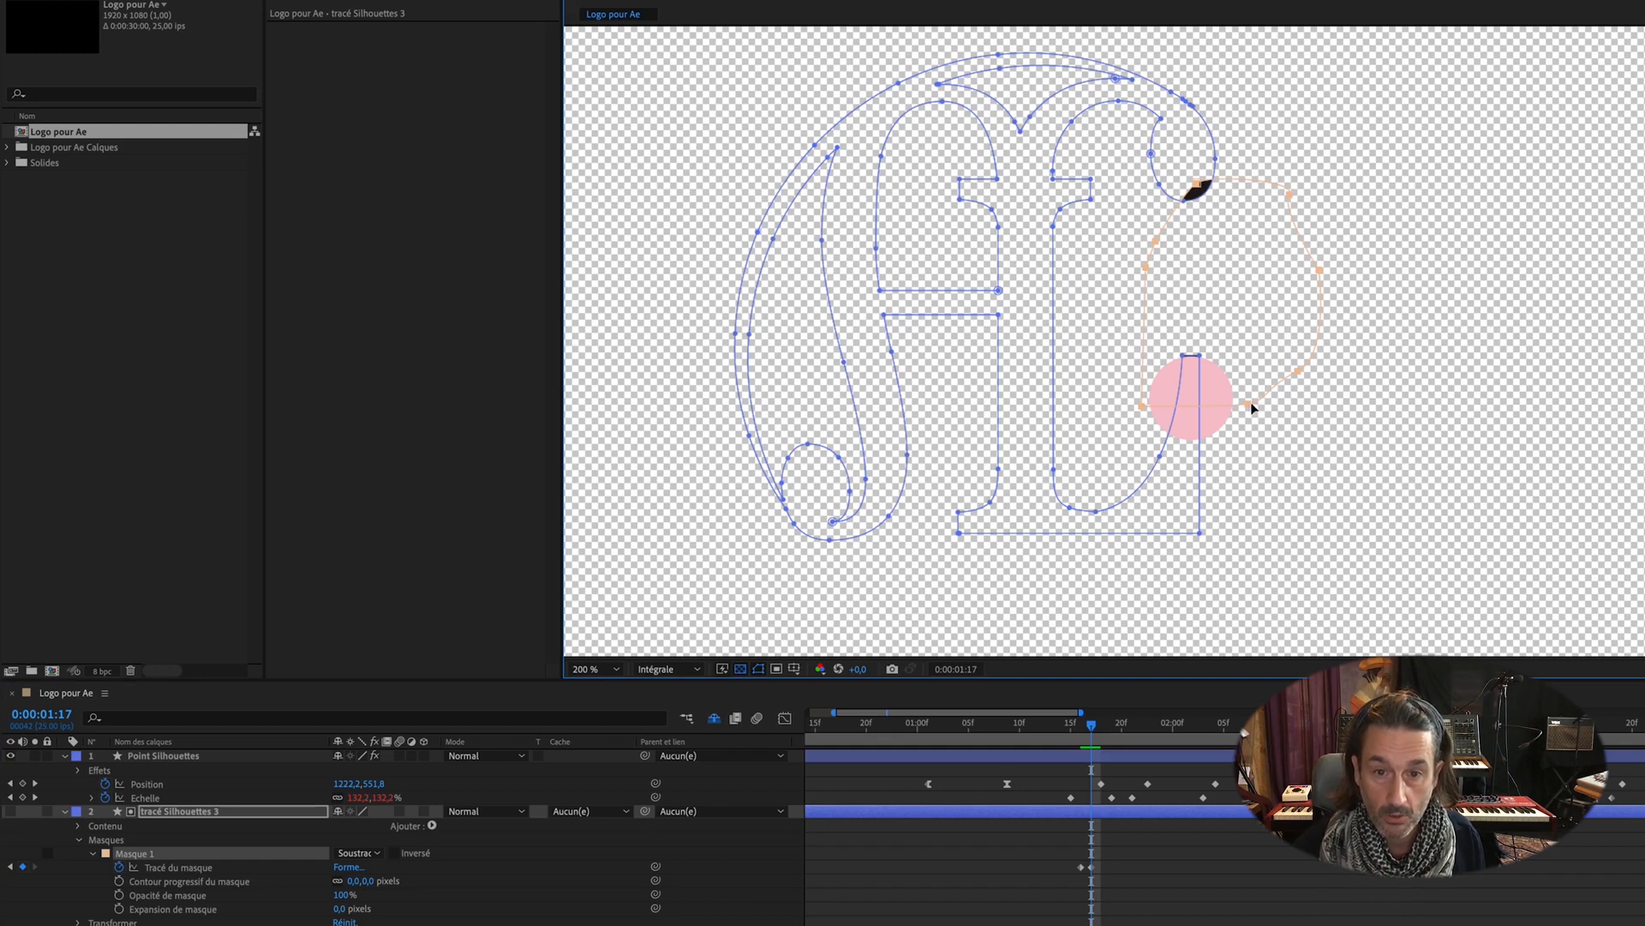
click(205, 868)
double_click(1144, 271)
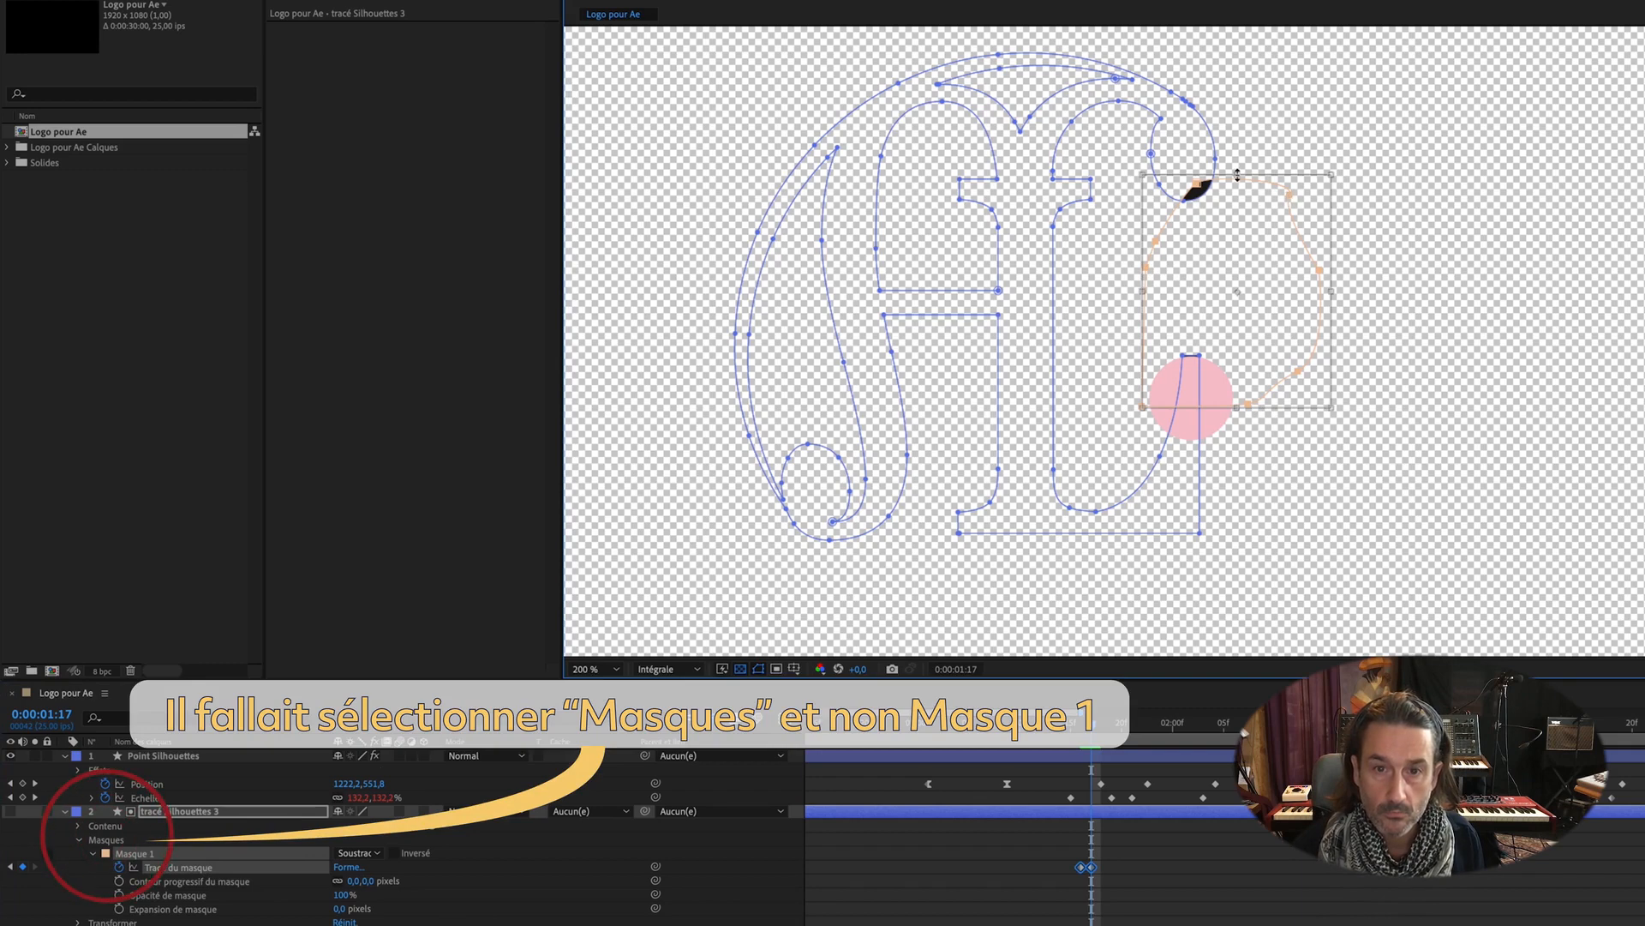
drag(1239, 175, 1233, 238)
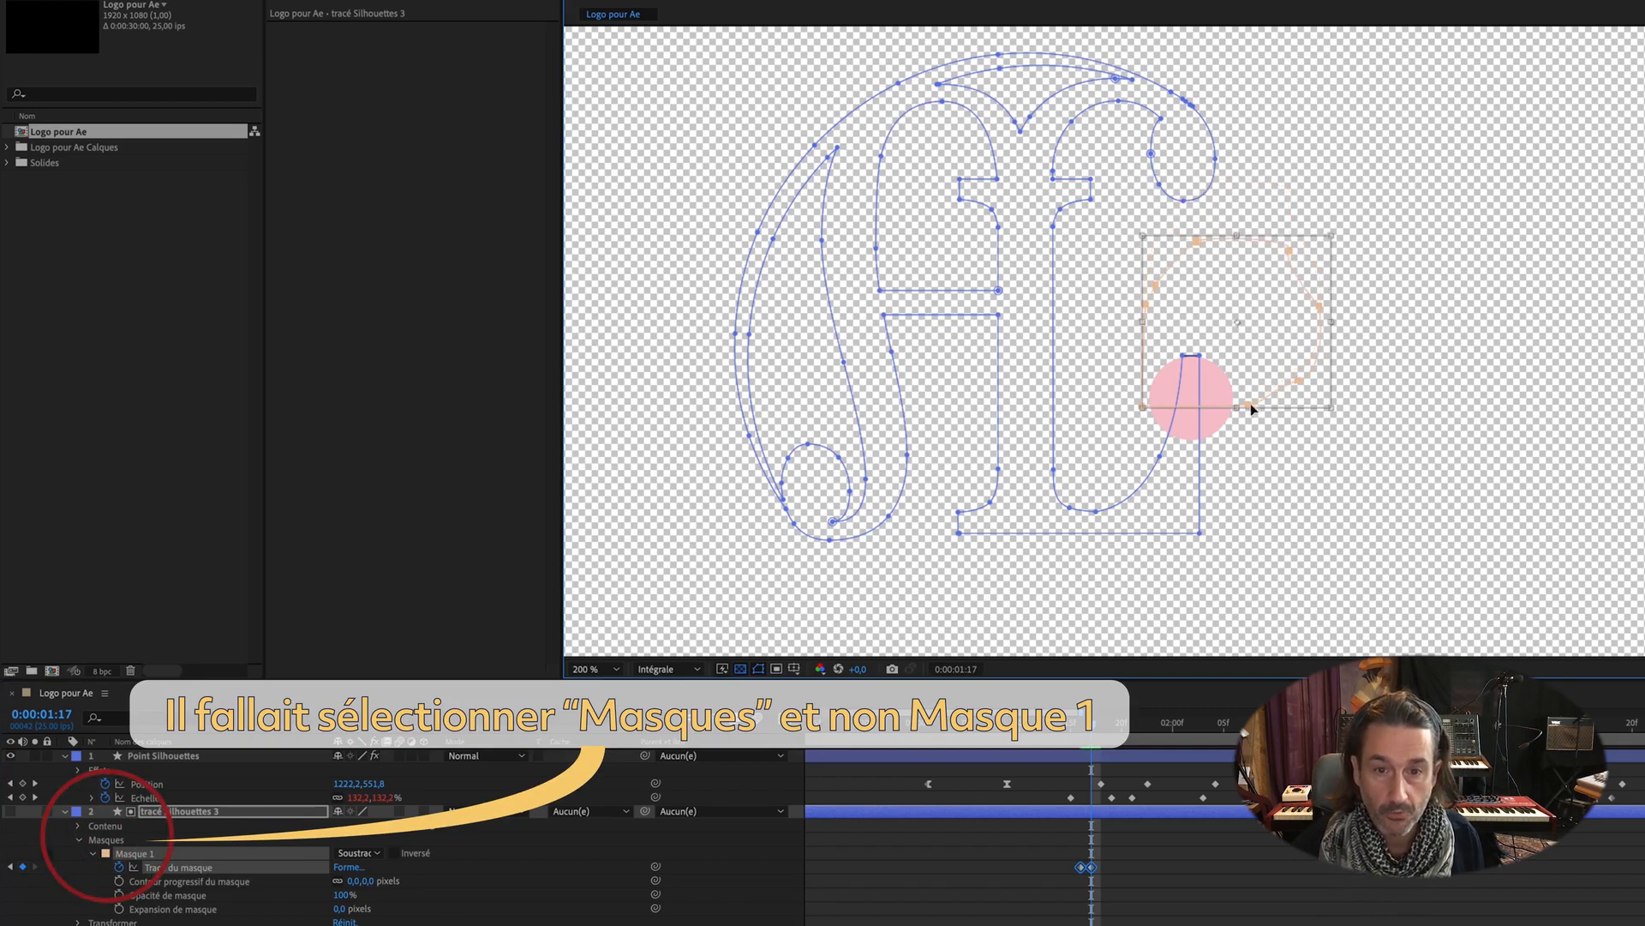
drag(1238, 400, 1234, 383)
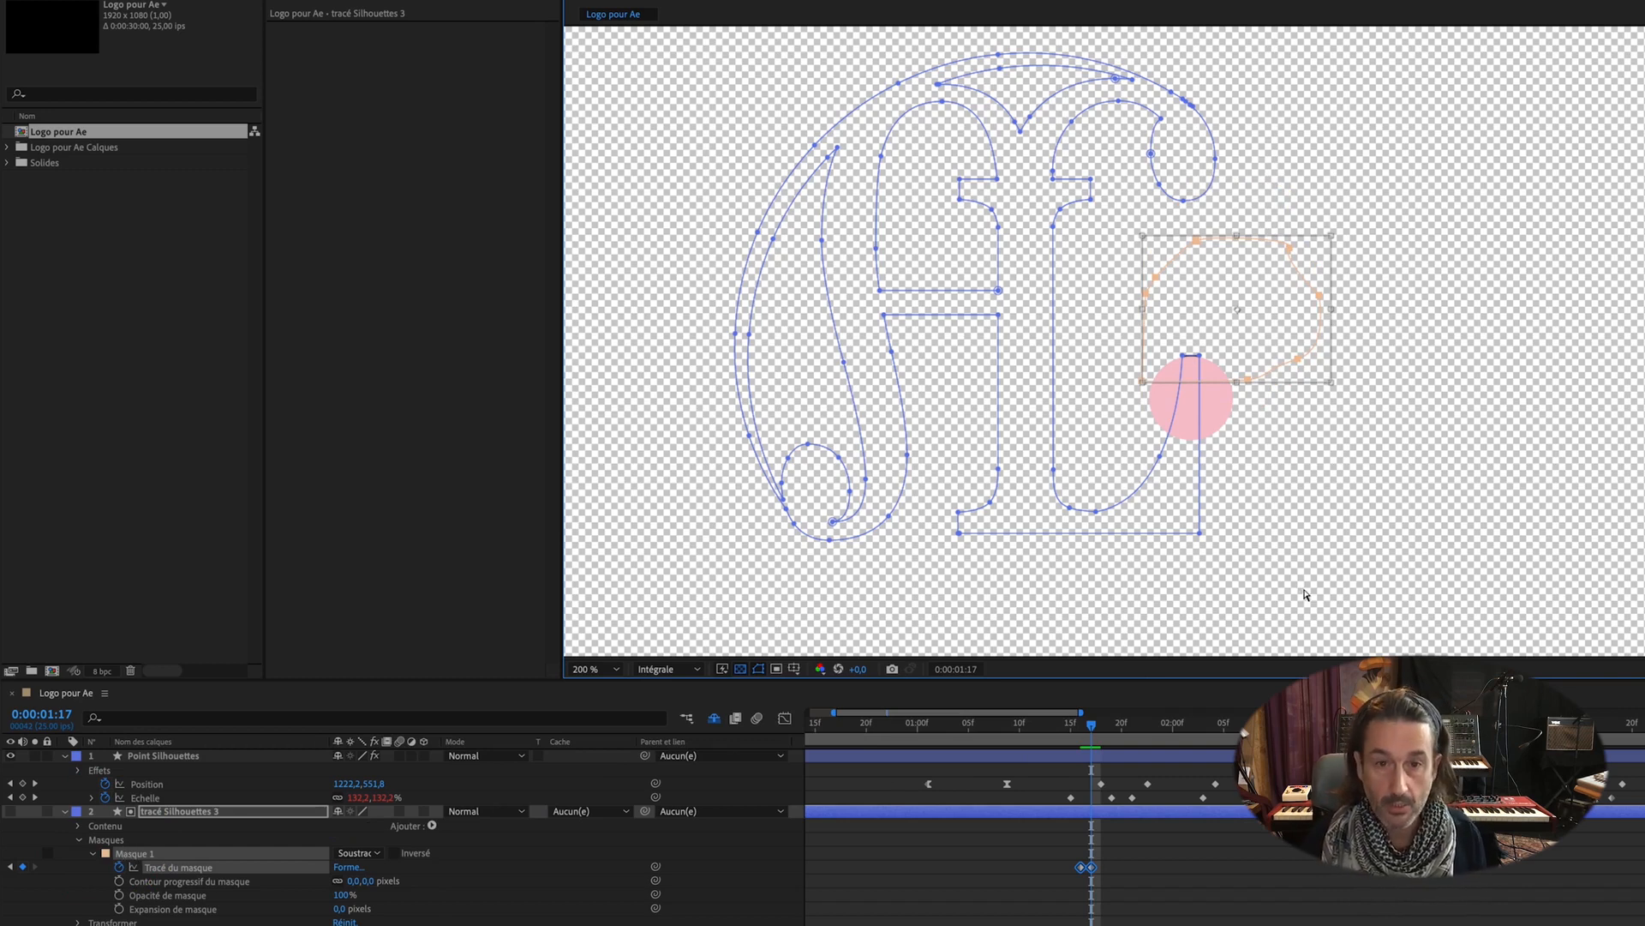
Step: At 0:00:01:18, stretch the mask's lower edge down to the pink dot covering the L's foot
key(super+Right)
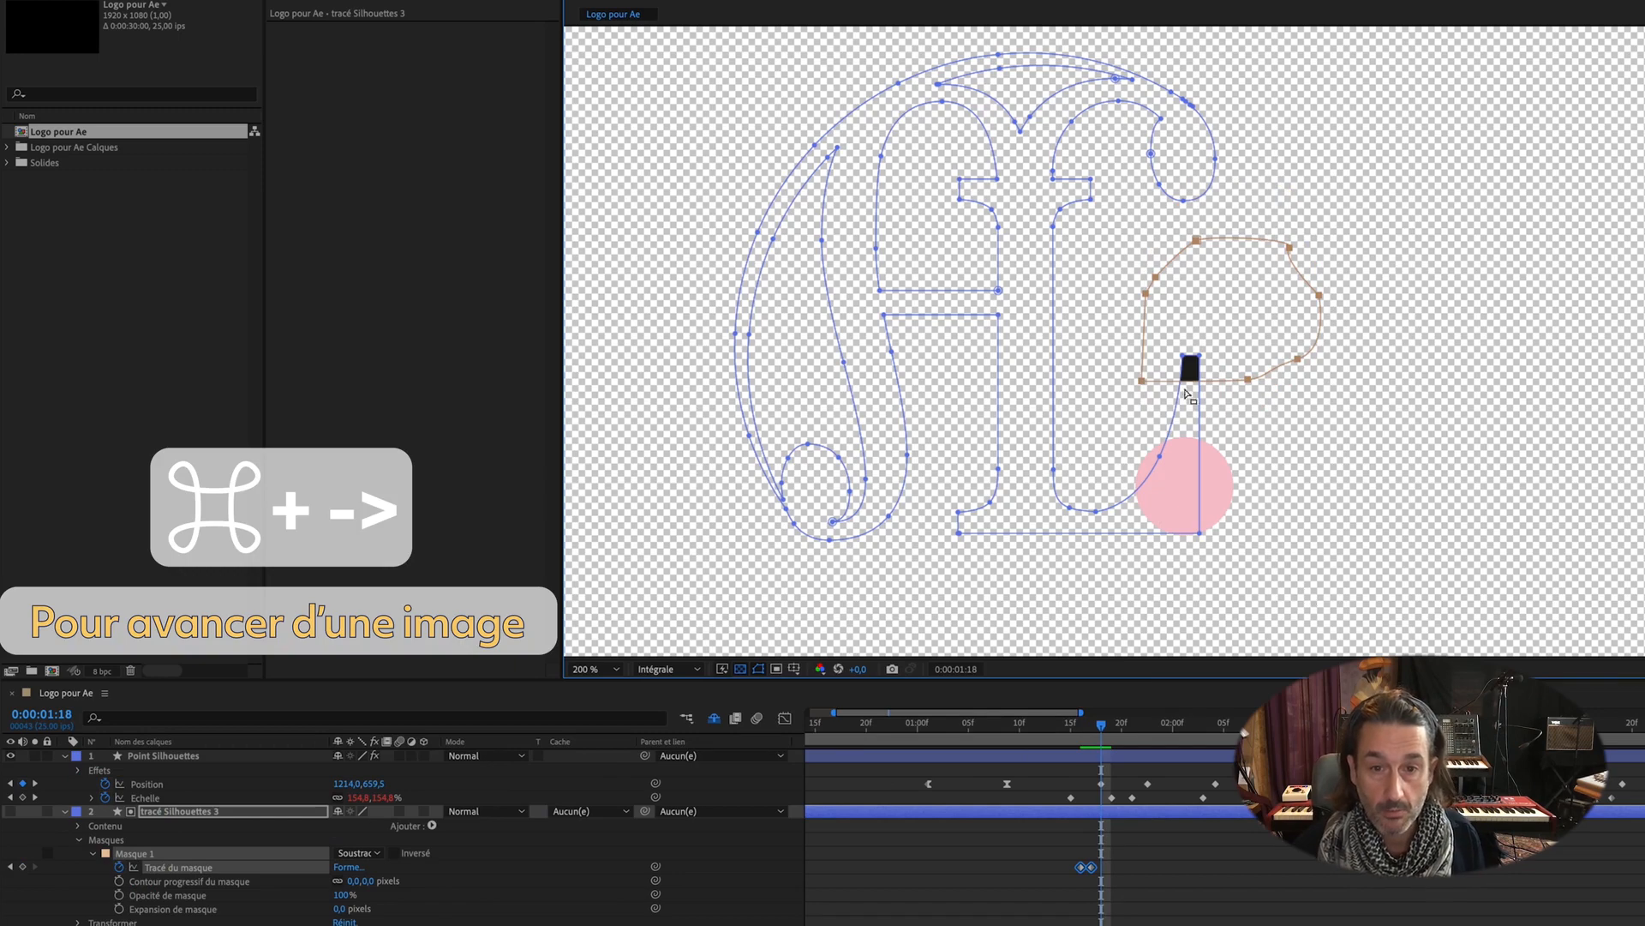
double_click(1218, 385)
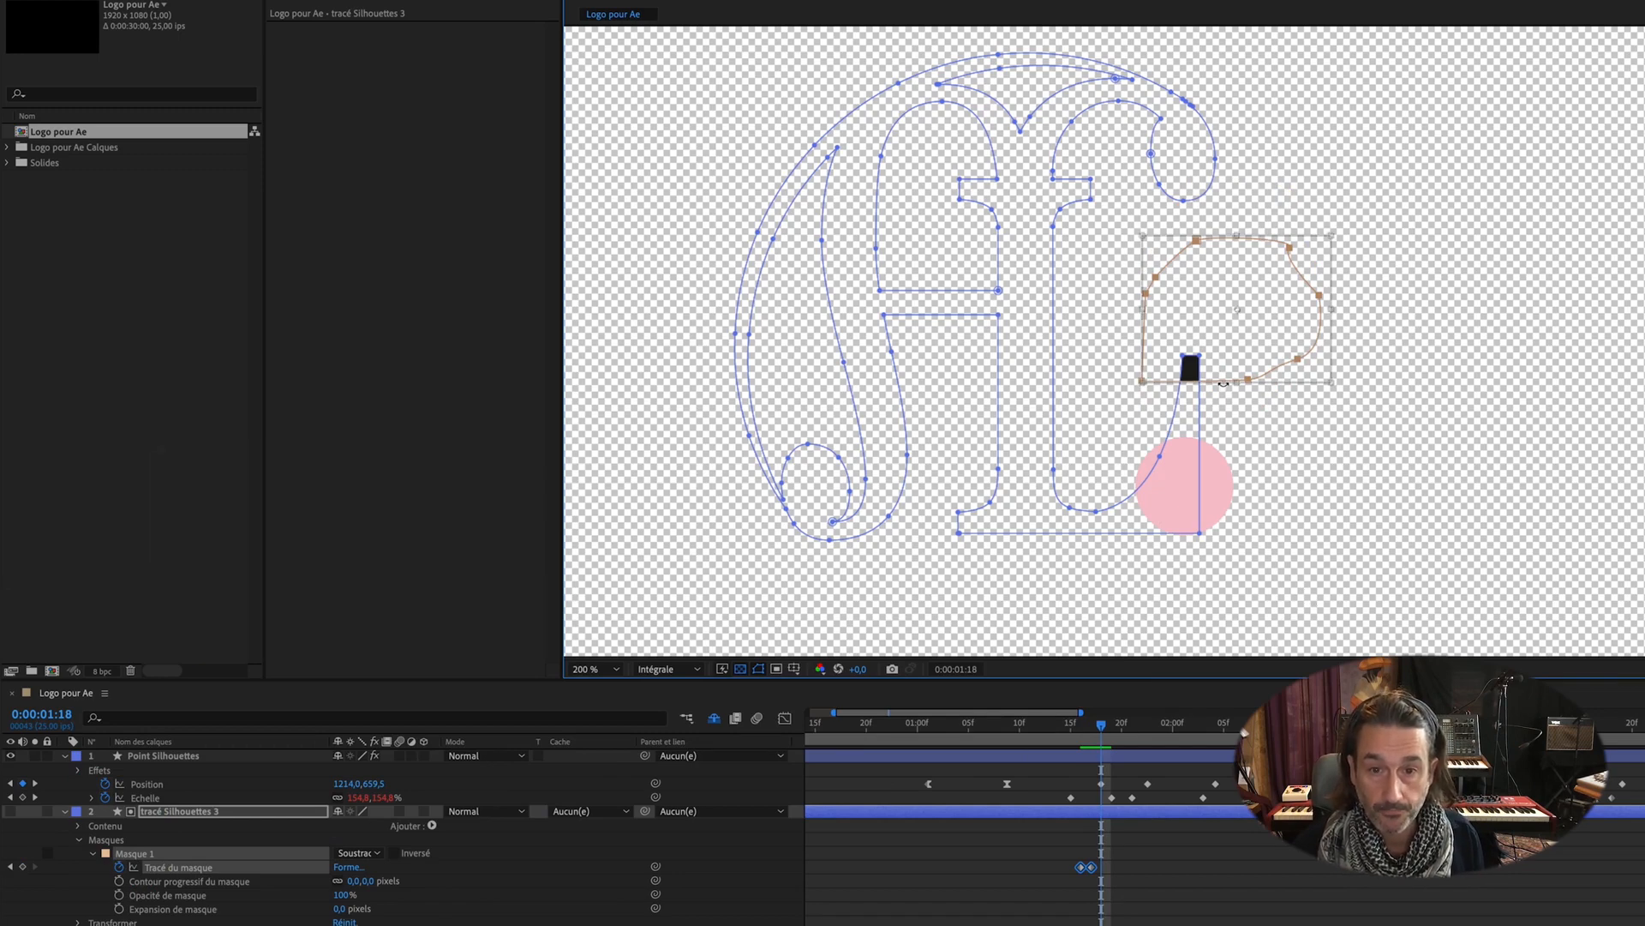
drag(1237, 382, 1227, 465)
key(Return)
Step: At 0:00:01:19, lower the mask past the L's baseline, extend its upper edge upward, and check it against the previous frame
key(super+Right)
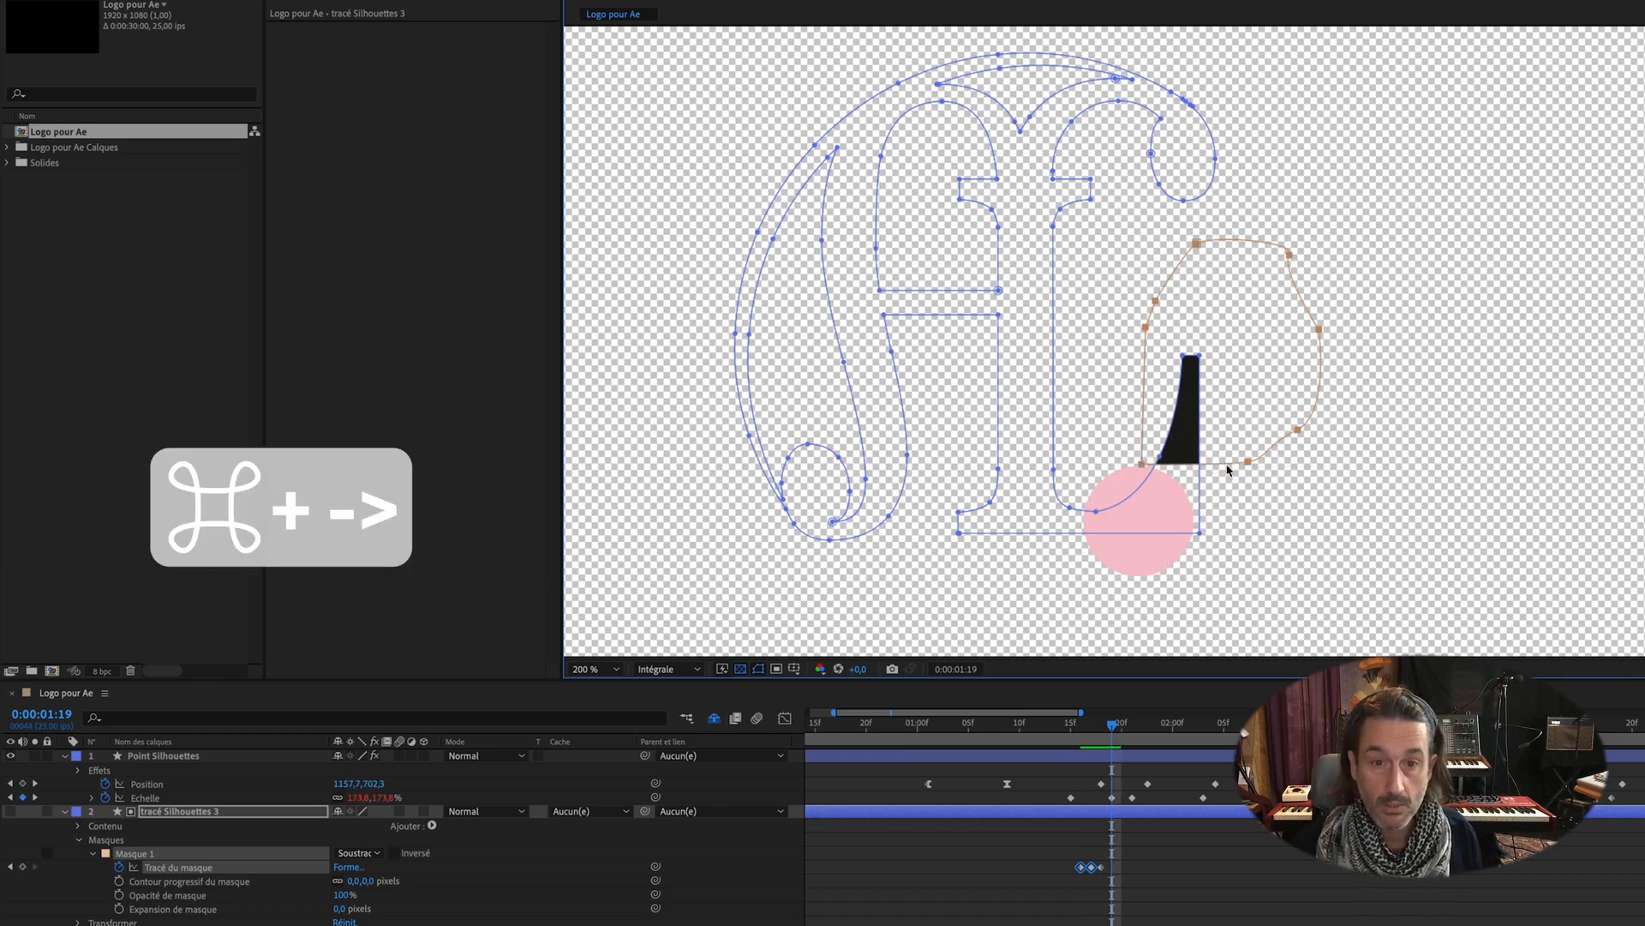
drag(1253, 463, 1252, 540)
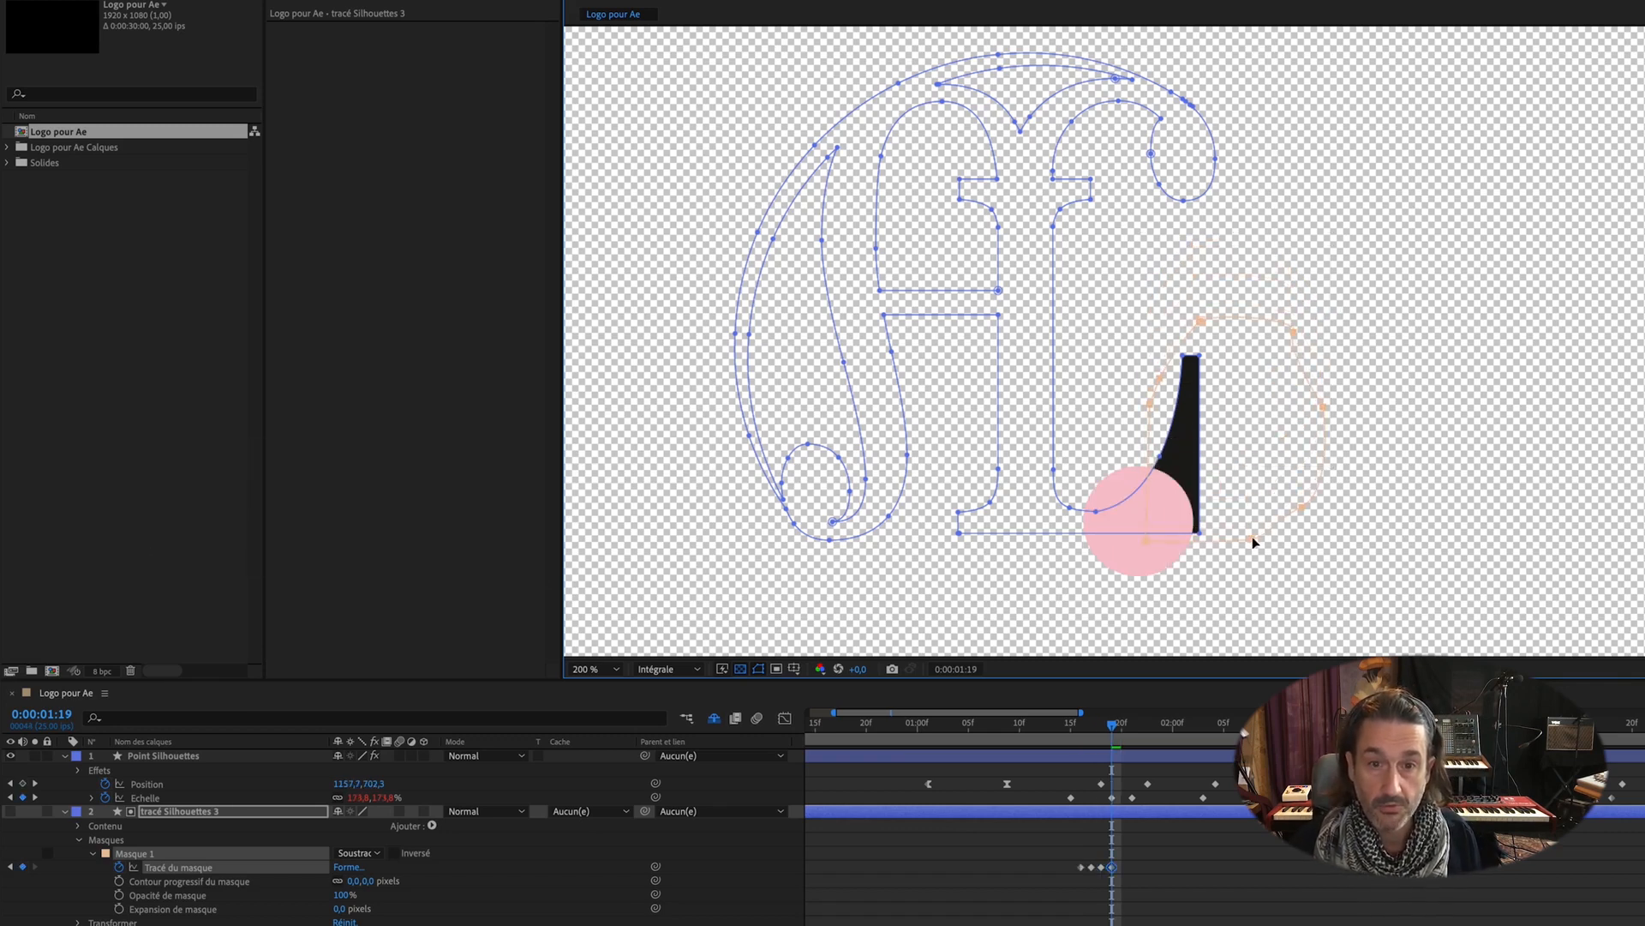
double_click(1203, 324)
drag(1243, 308, 1249, 260)
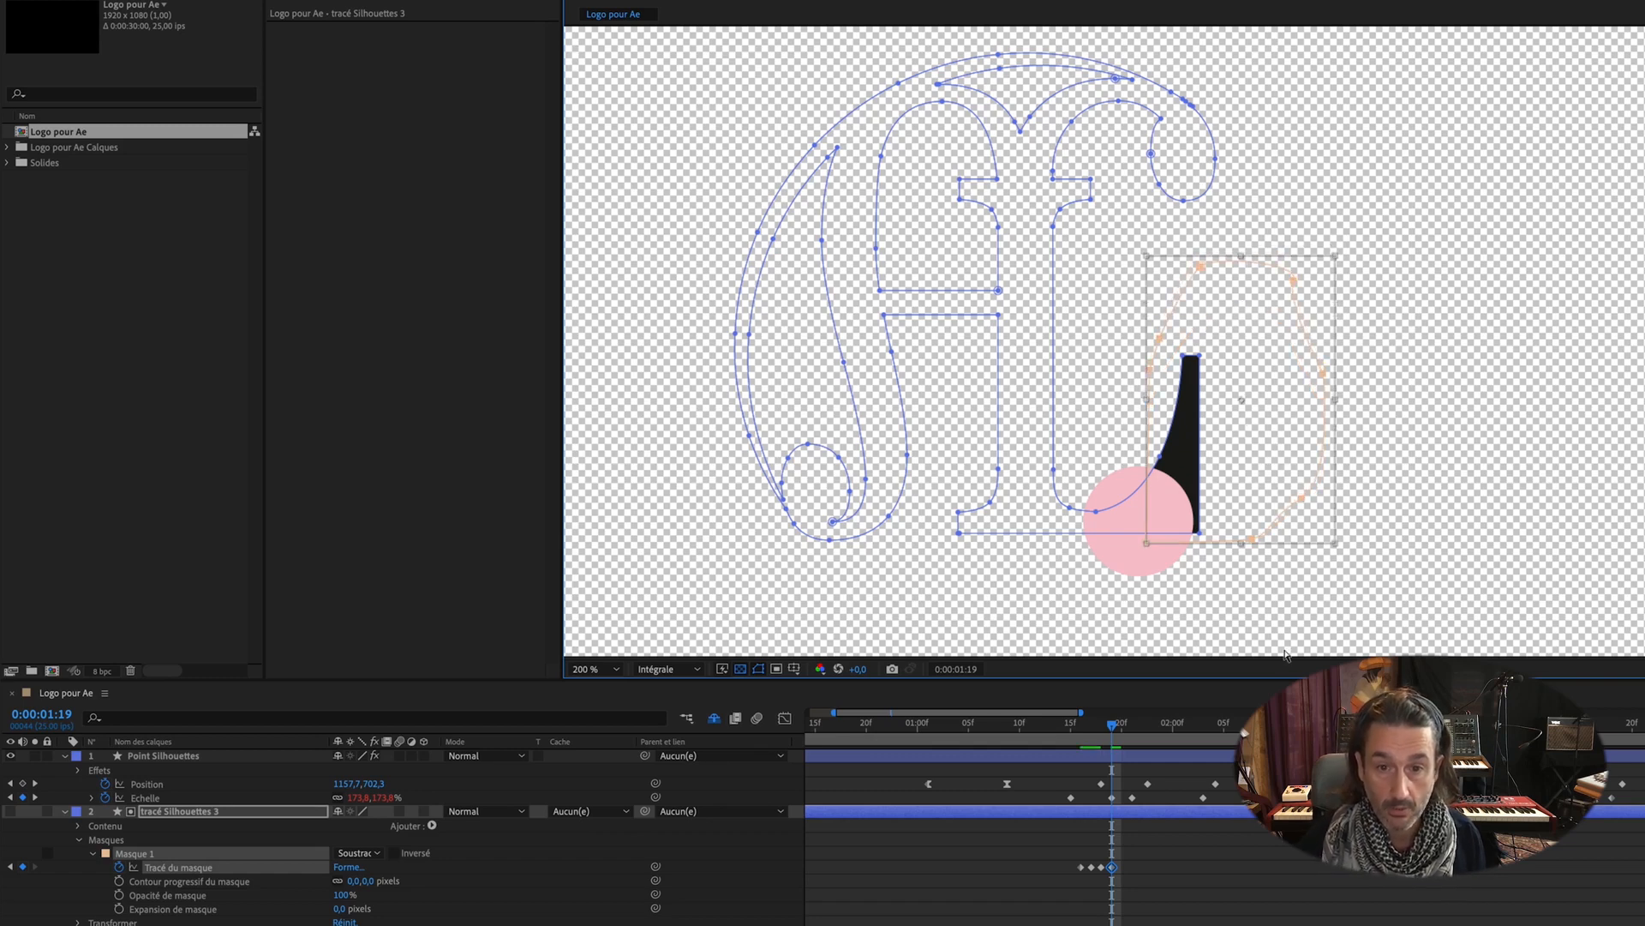
key(Page_Up)
key(Page_Down)
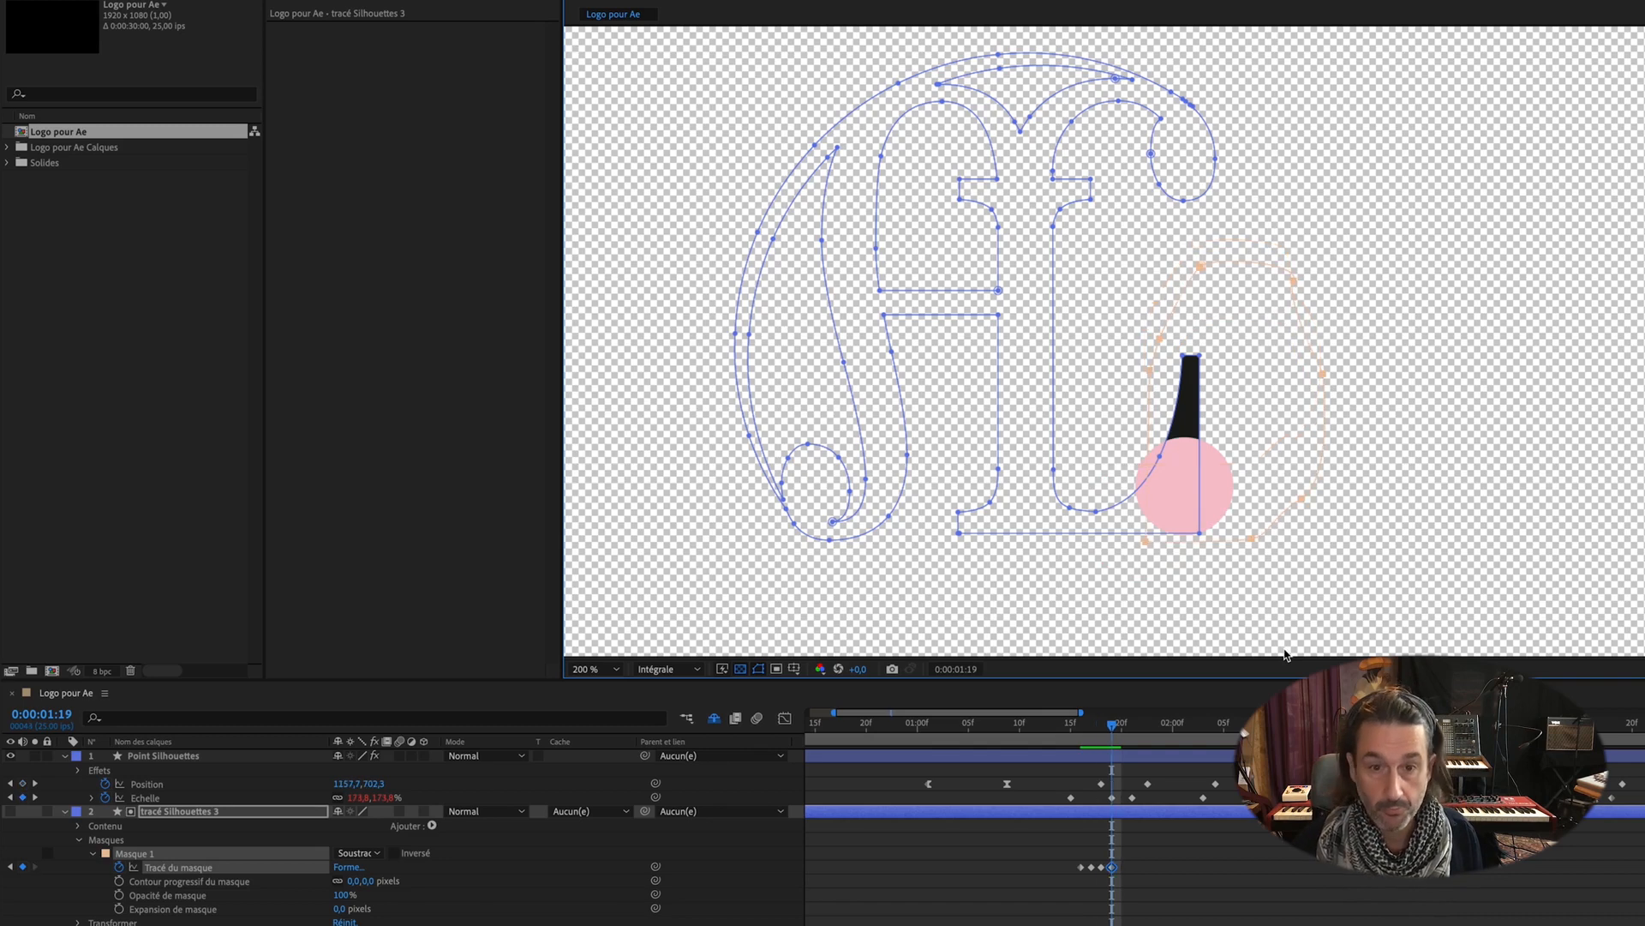
Step: At 0:00:01:20, lower the mask's top edge and widen its left side along the L's foot to the pink dot
key(Page_Down)
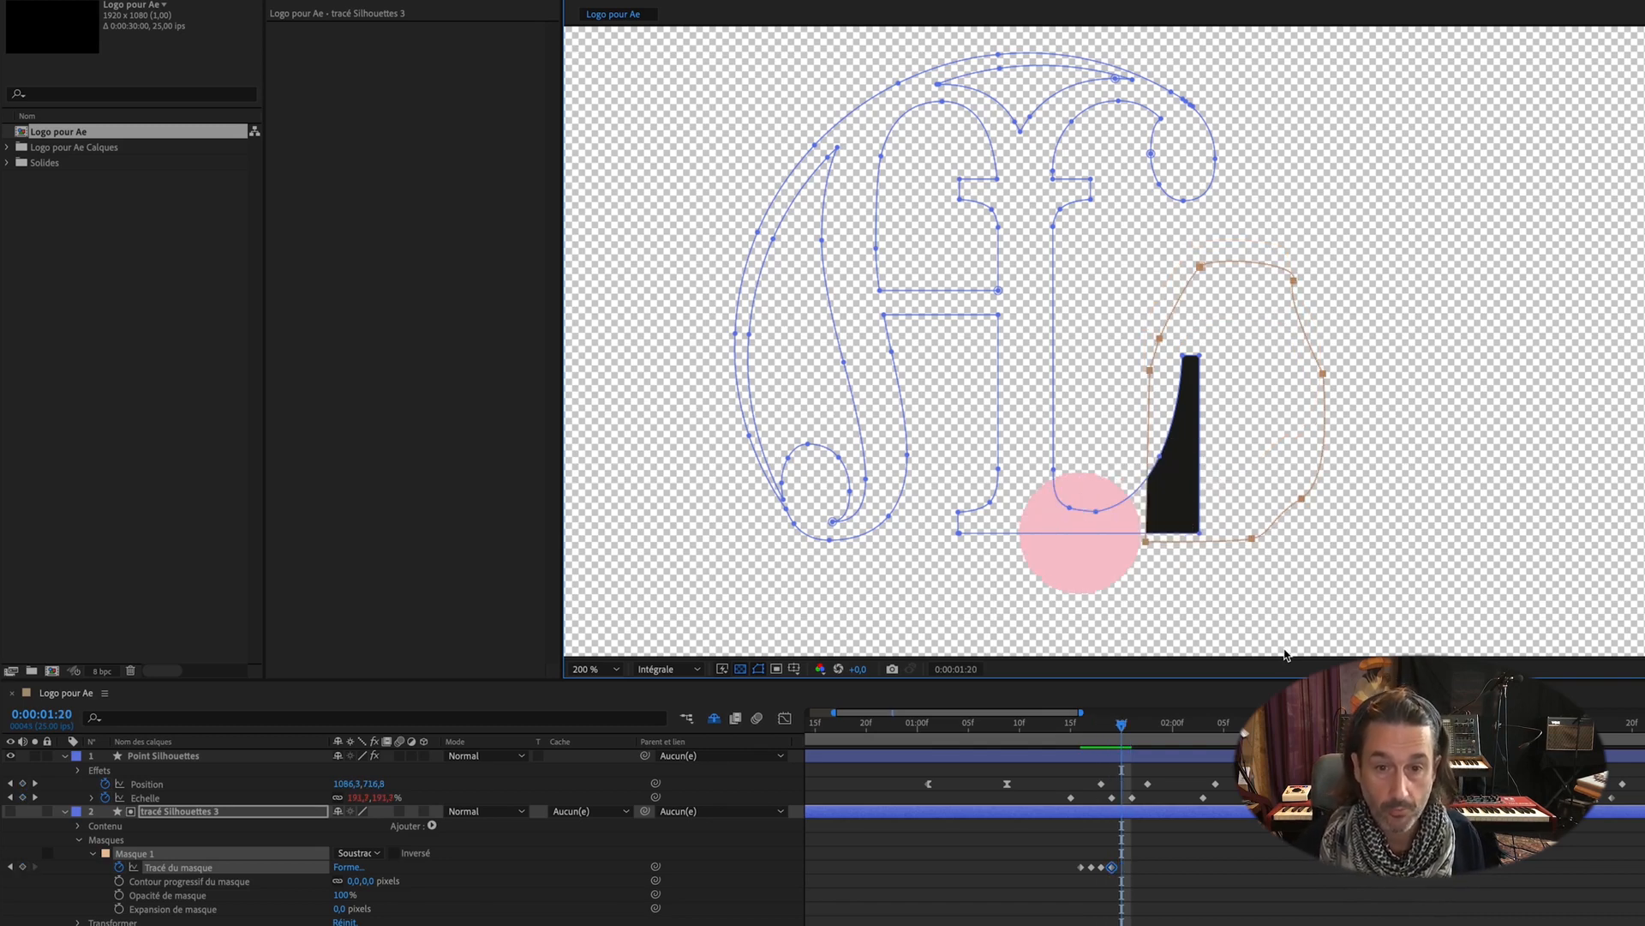
double_click(1247, 540)
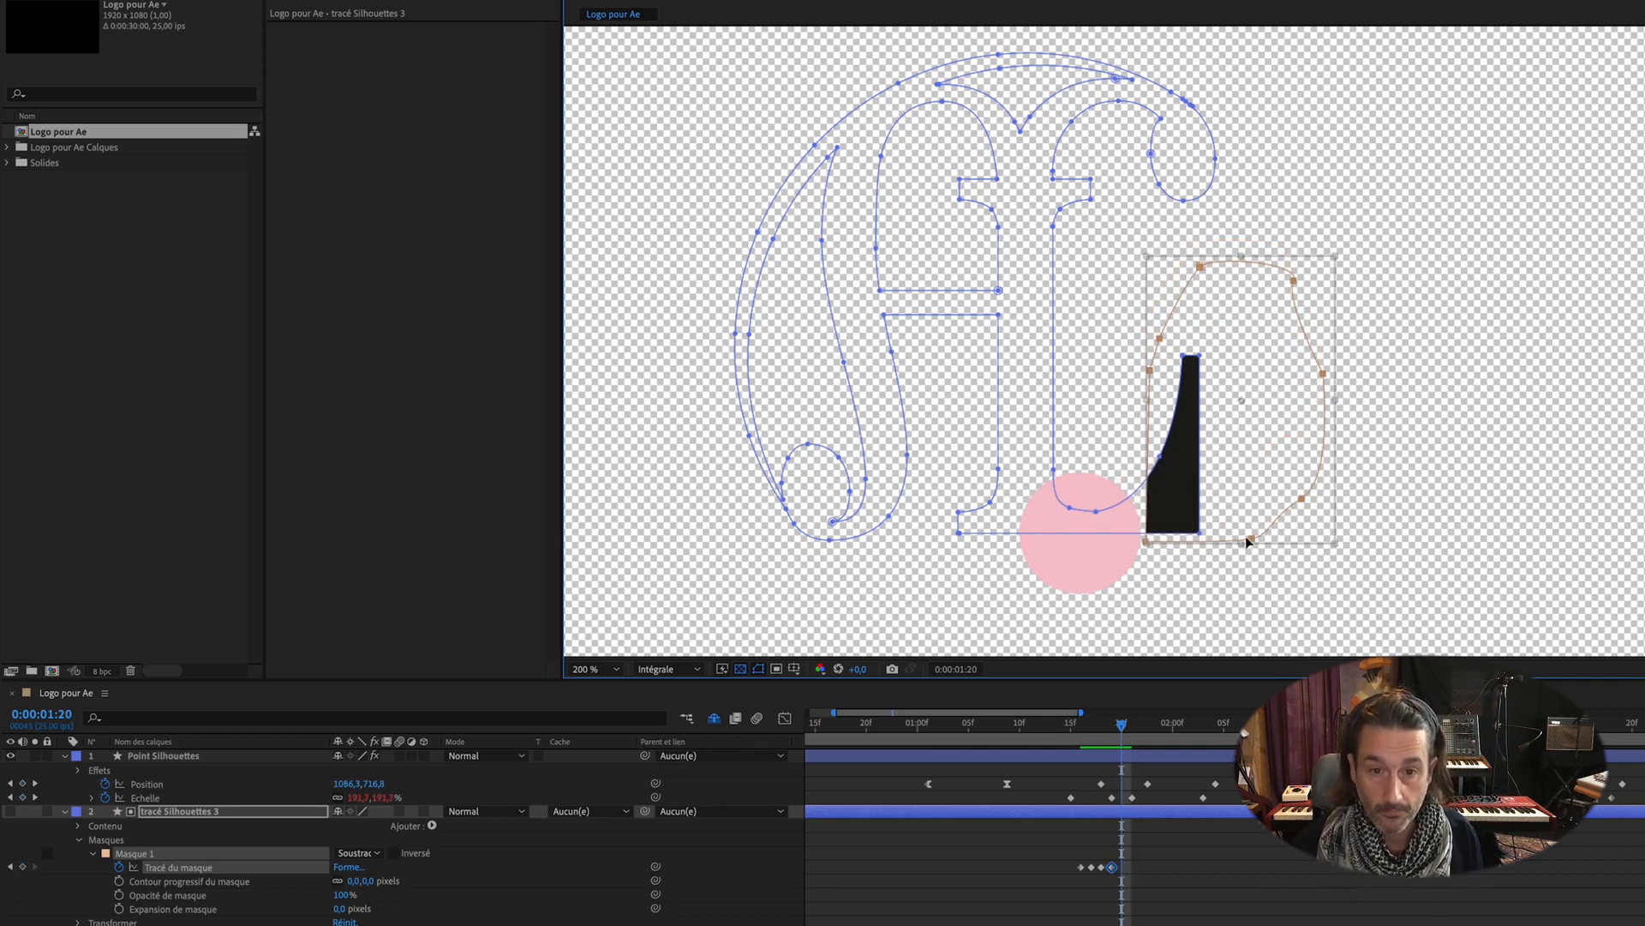
drag(1240, 255, 1215, 314)
drag(1150, 432, 1097, 435)
Step: At 0:00:01:21, pull the mask's left-side points, including the lower-left corner, into the pink dot over the L's foot
key(Page_Down)
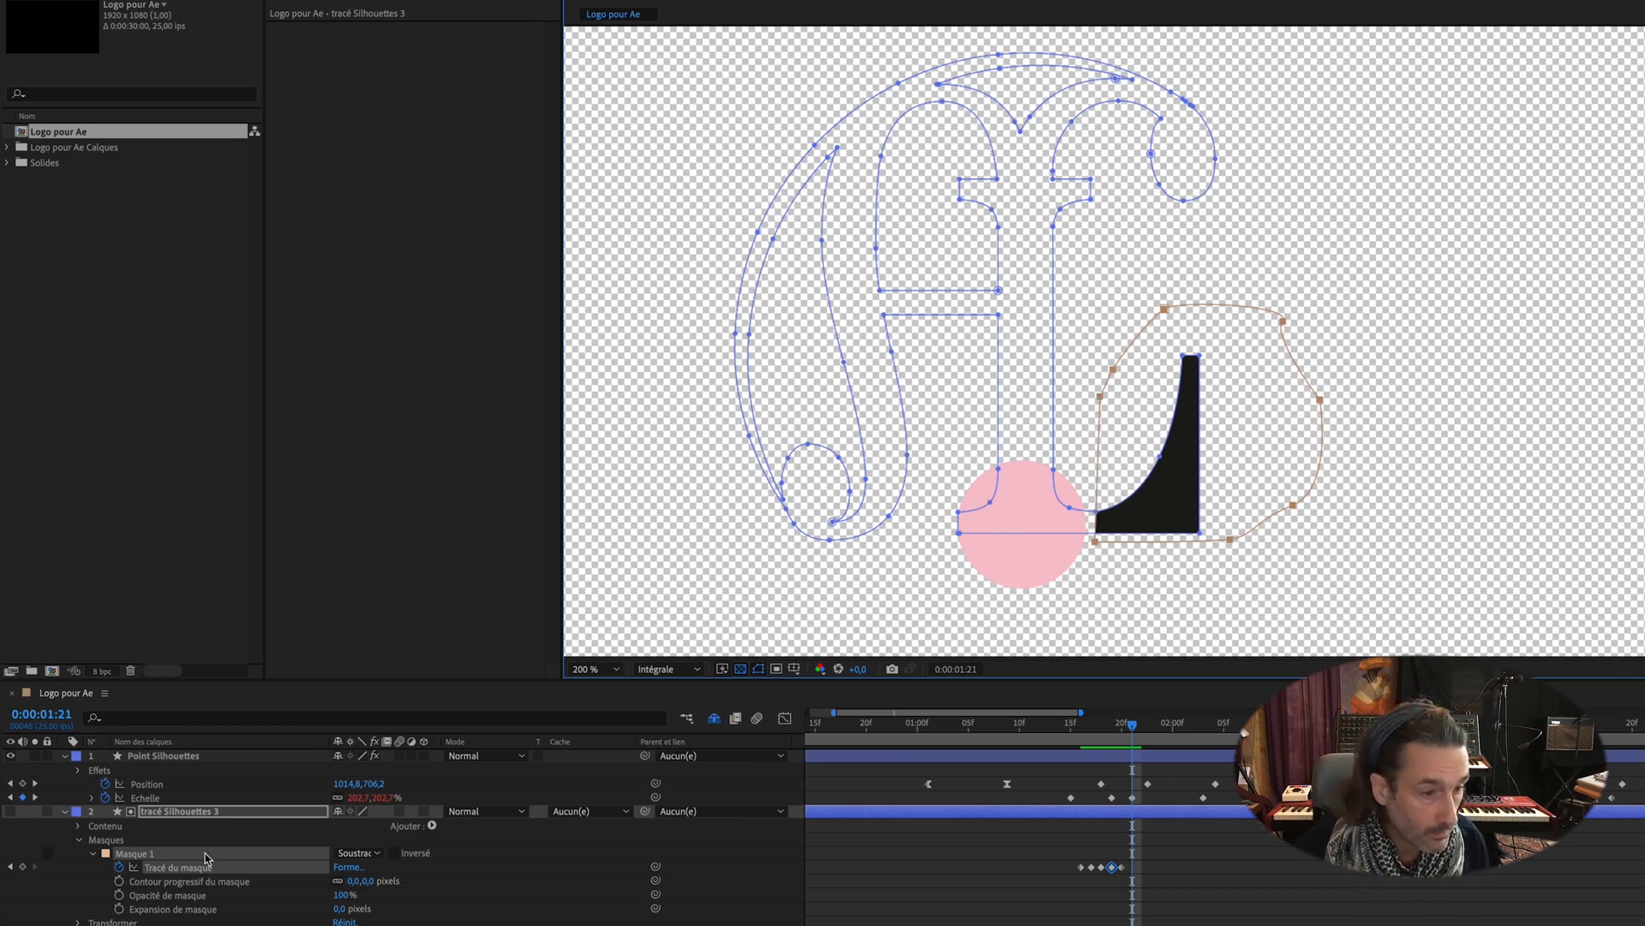
click(134, 840)
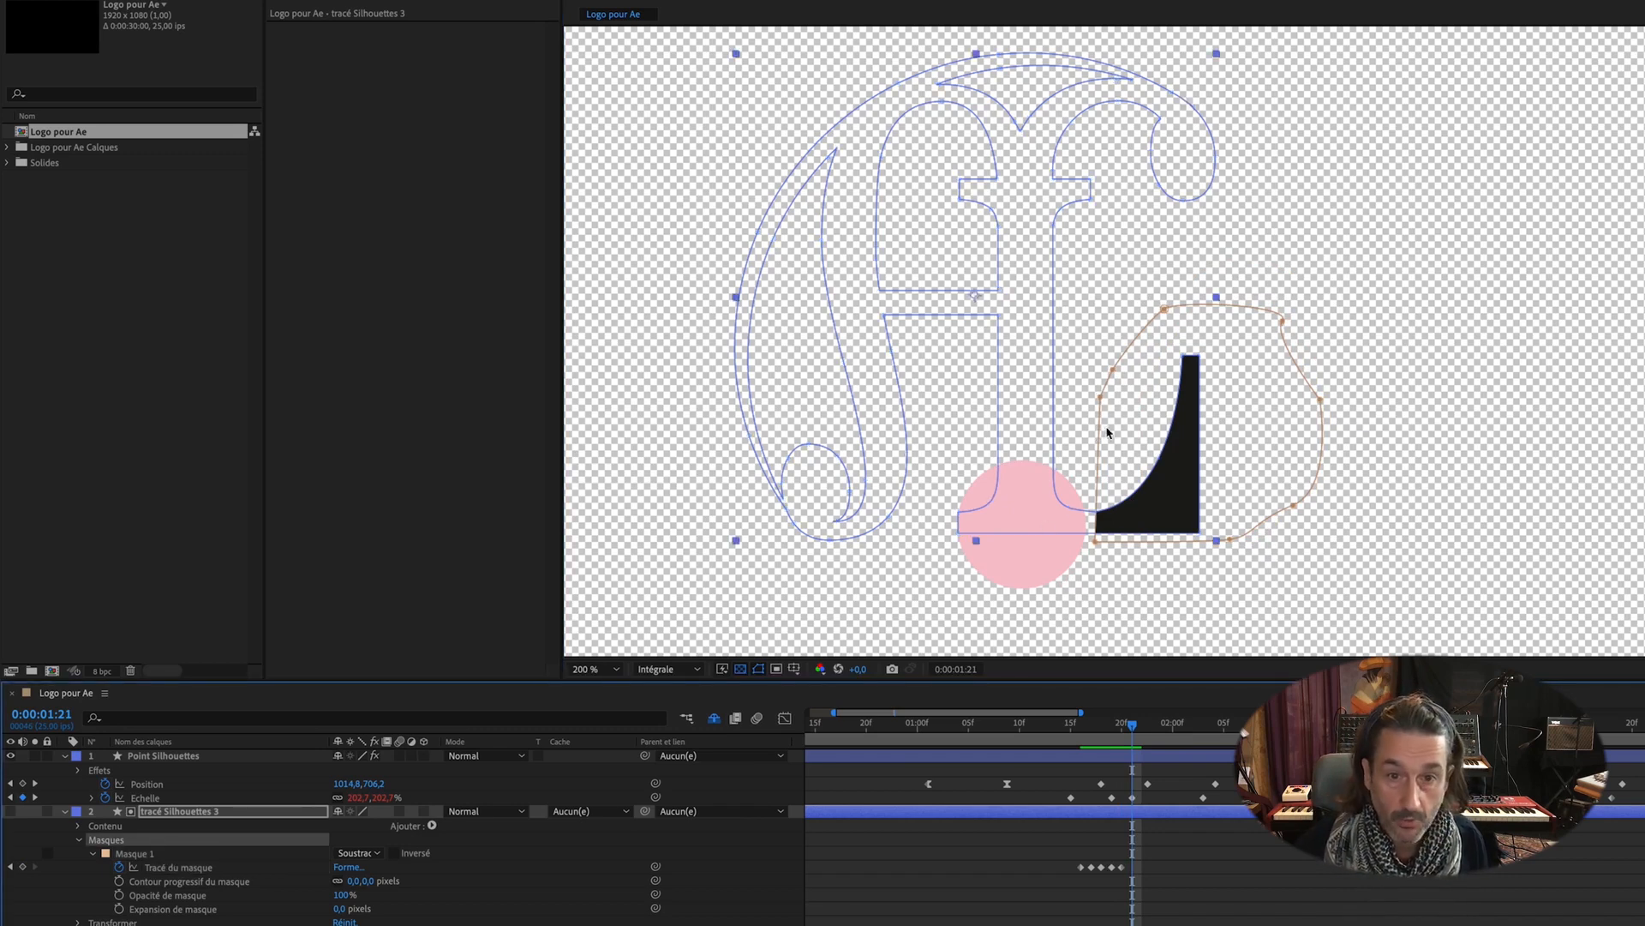
click(1102, 398)
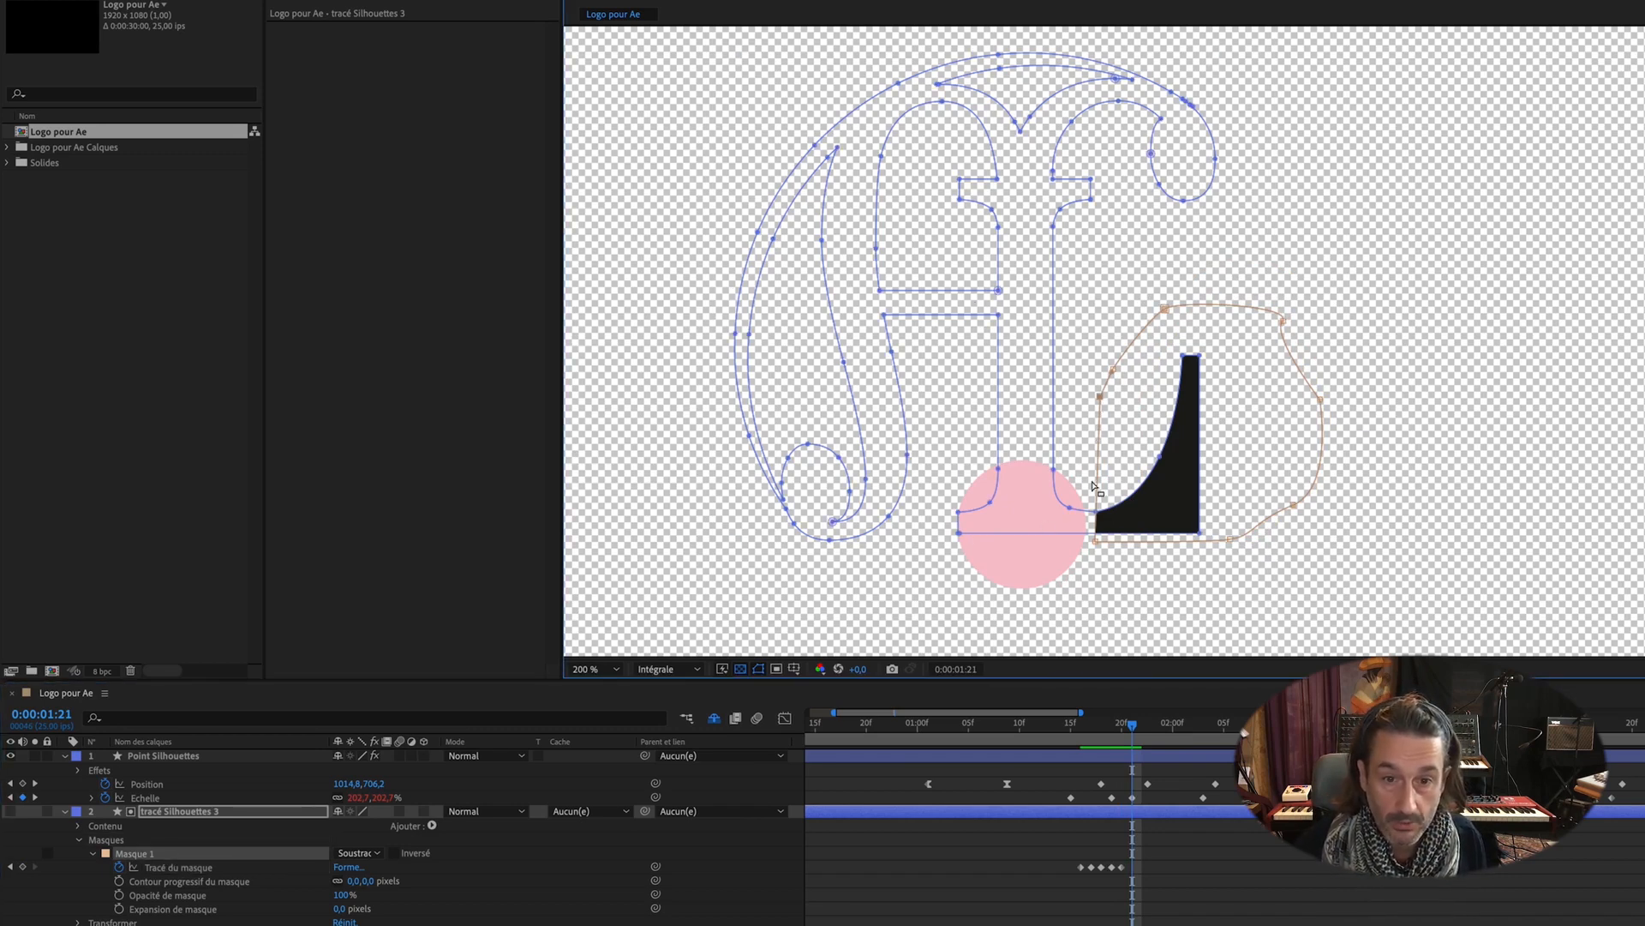
click(1096, 542)
drag(1096, 545, 1059, 570)
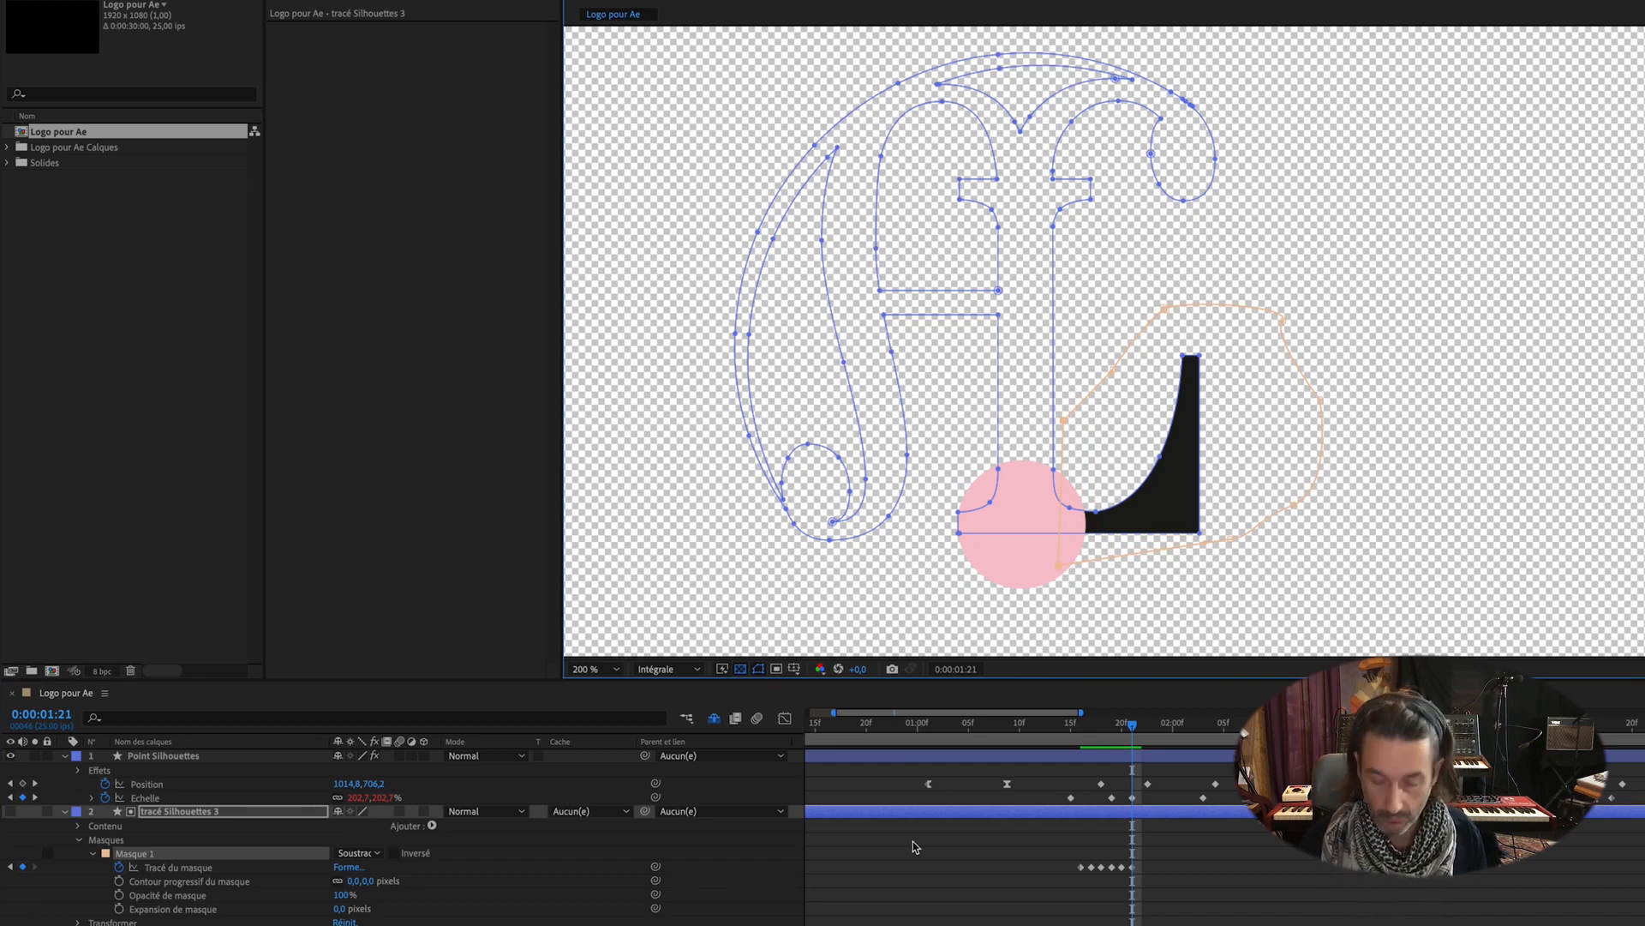
Step: At 0:00:01:22, stretch the mask's lower-left corner beneath the L's left serif and shift the point above it down and right
key(Page_Down)
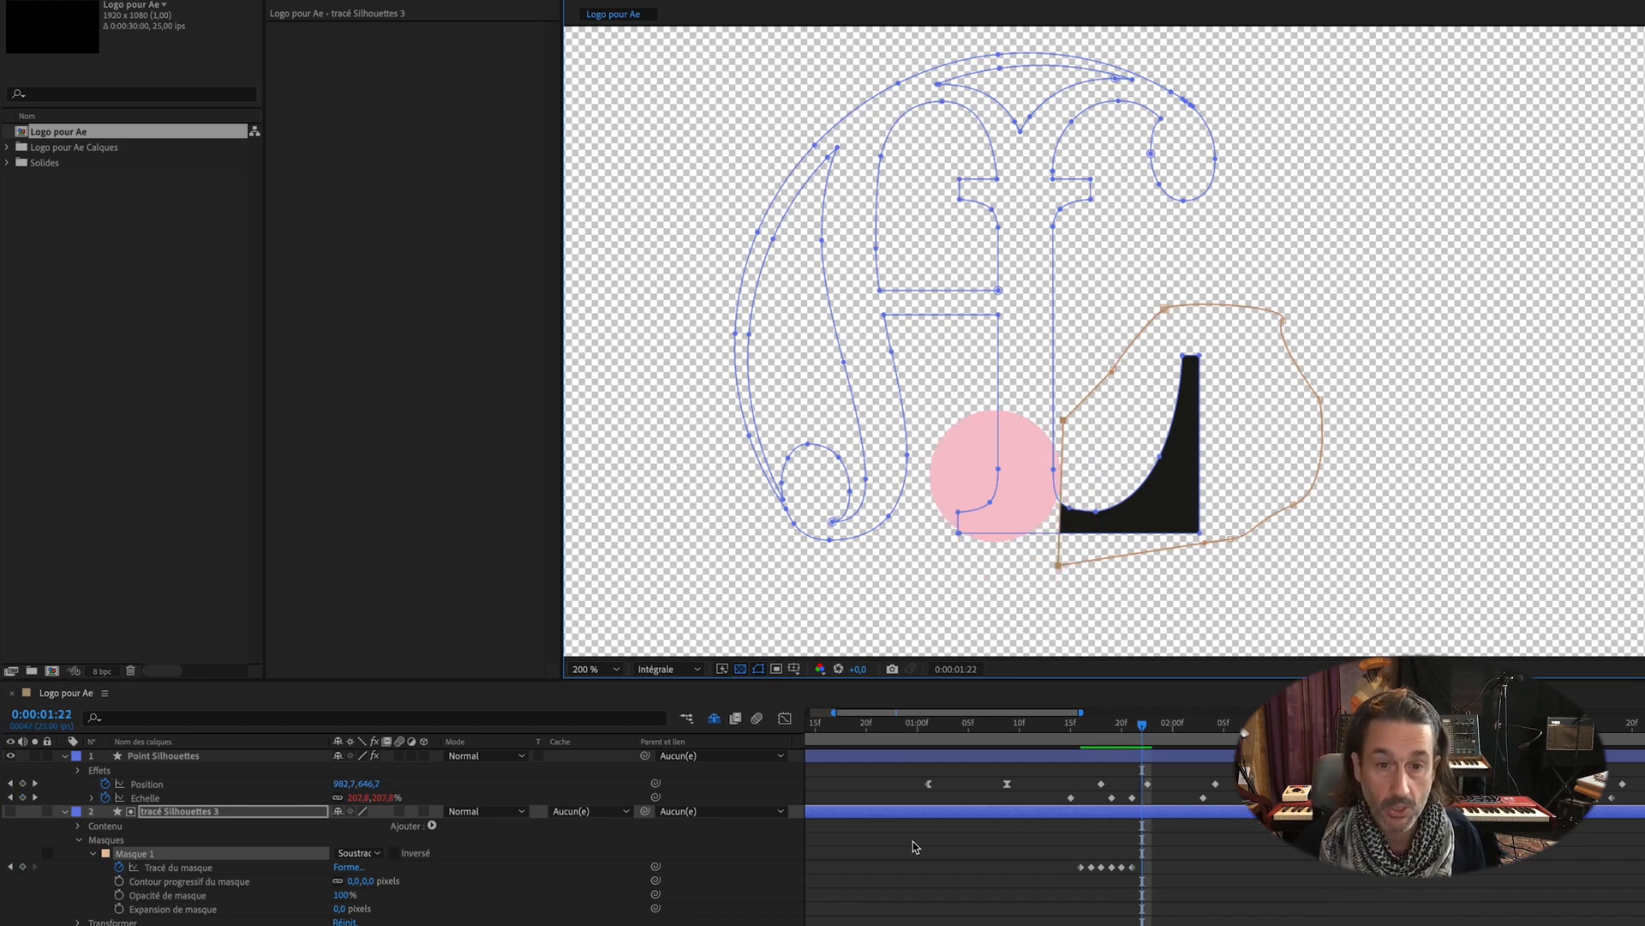
click(1232, 541)
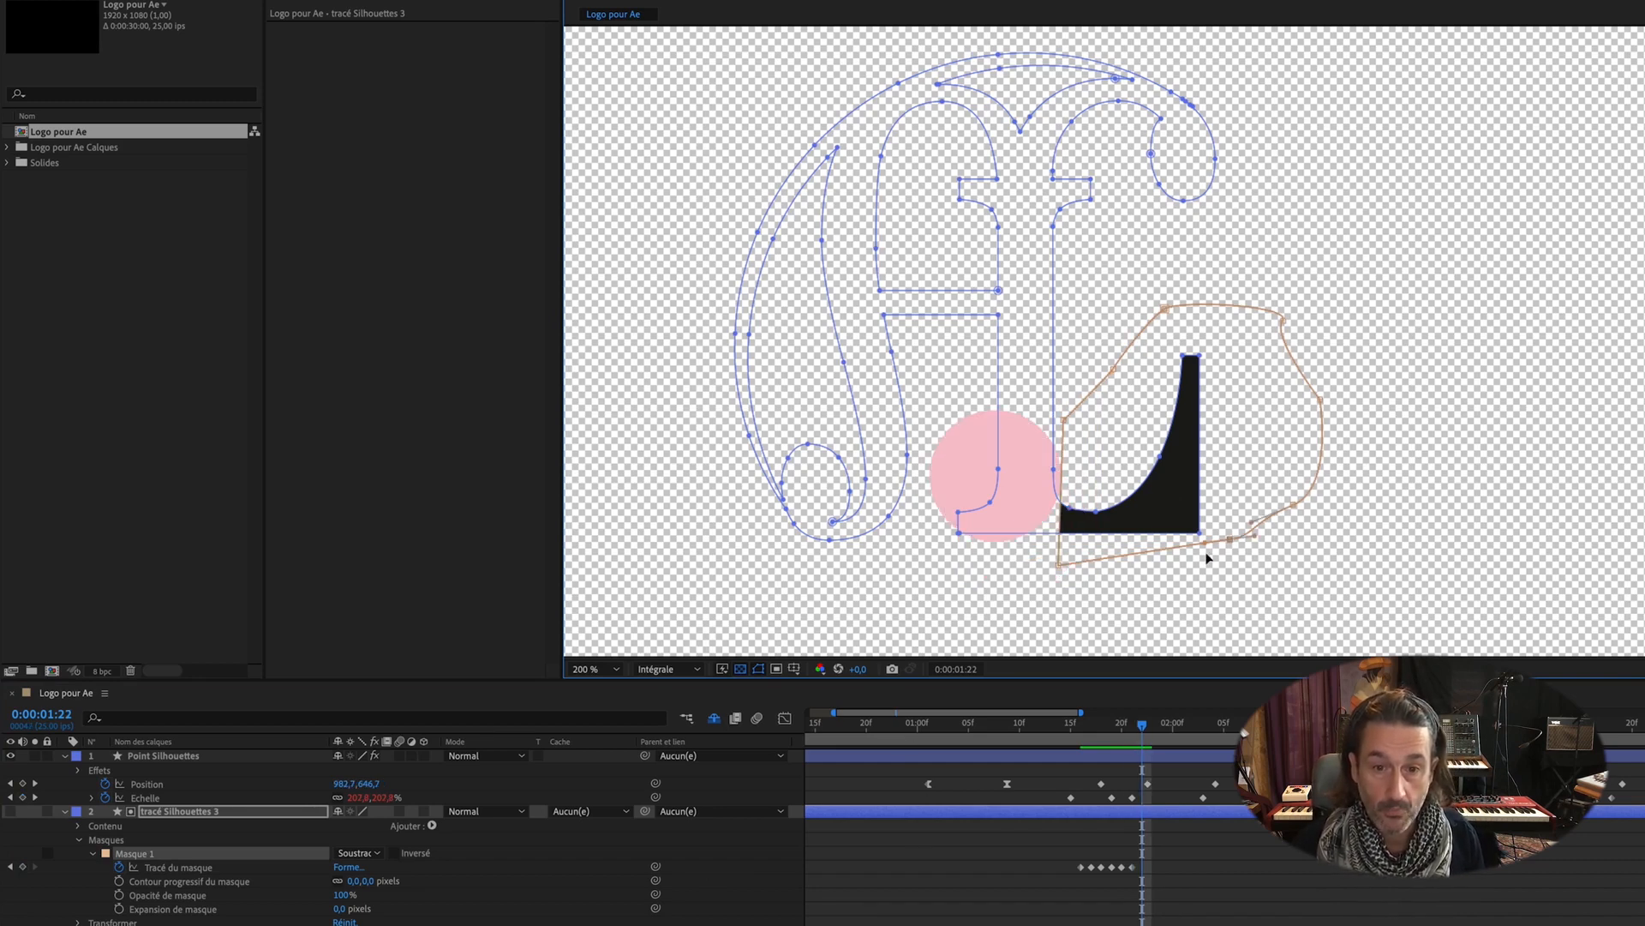
click(1061, 566)
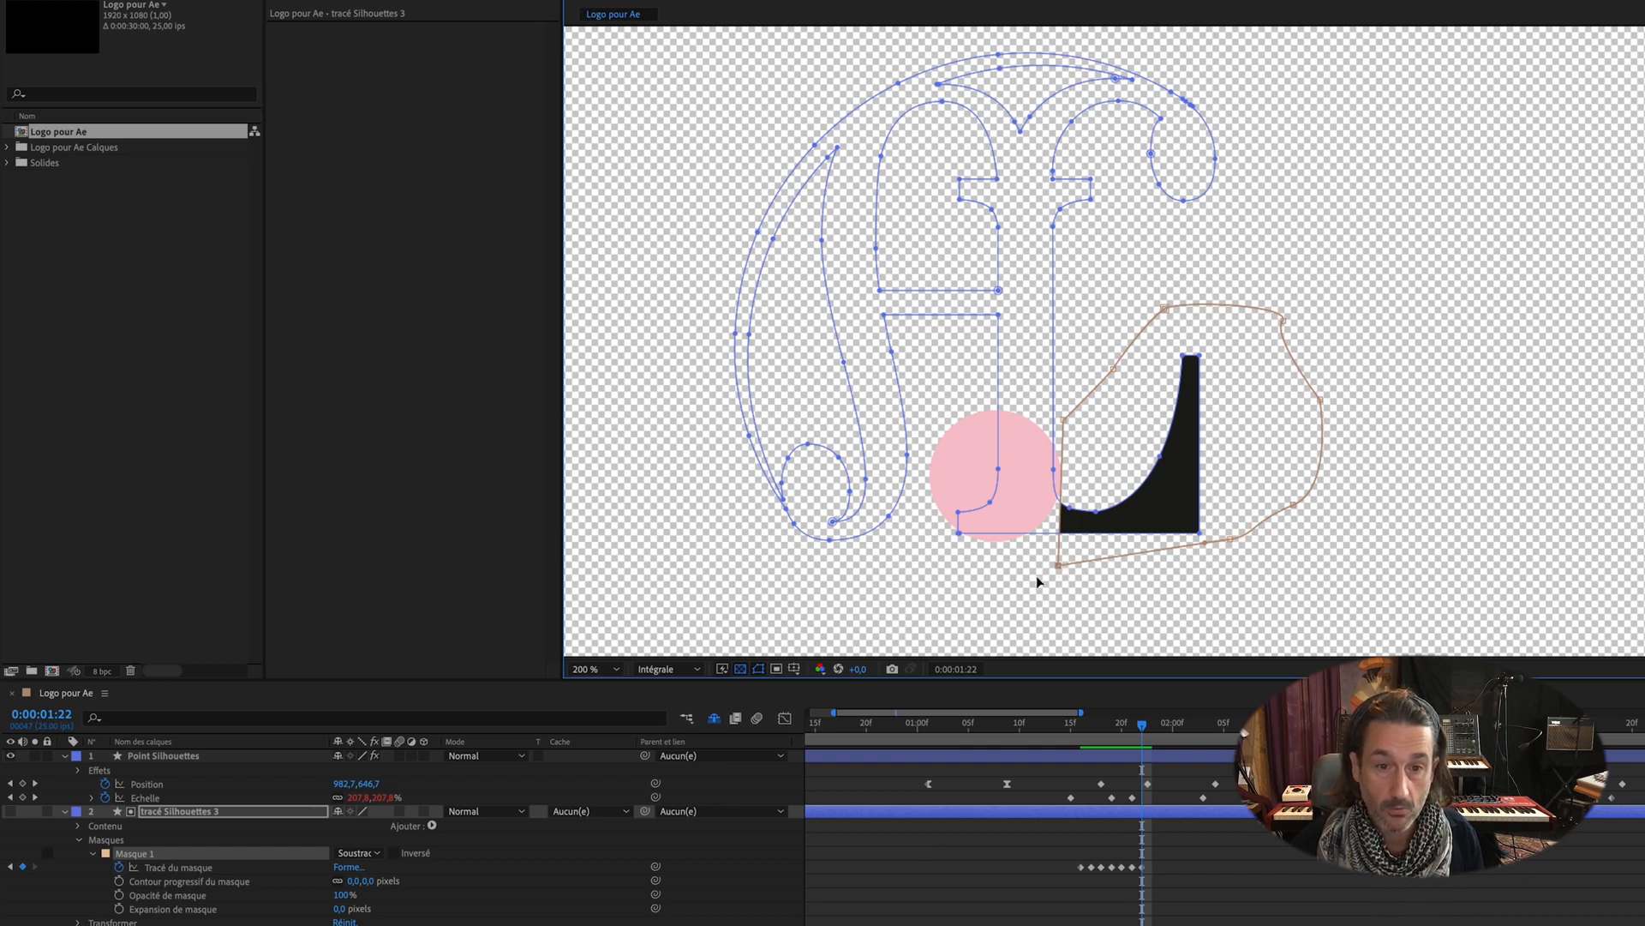
drag(1061, 566, 962, 583)
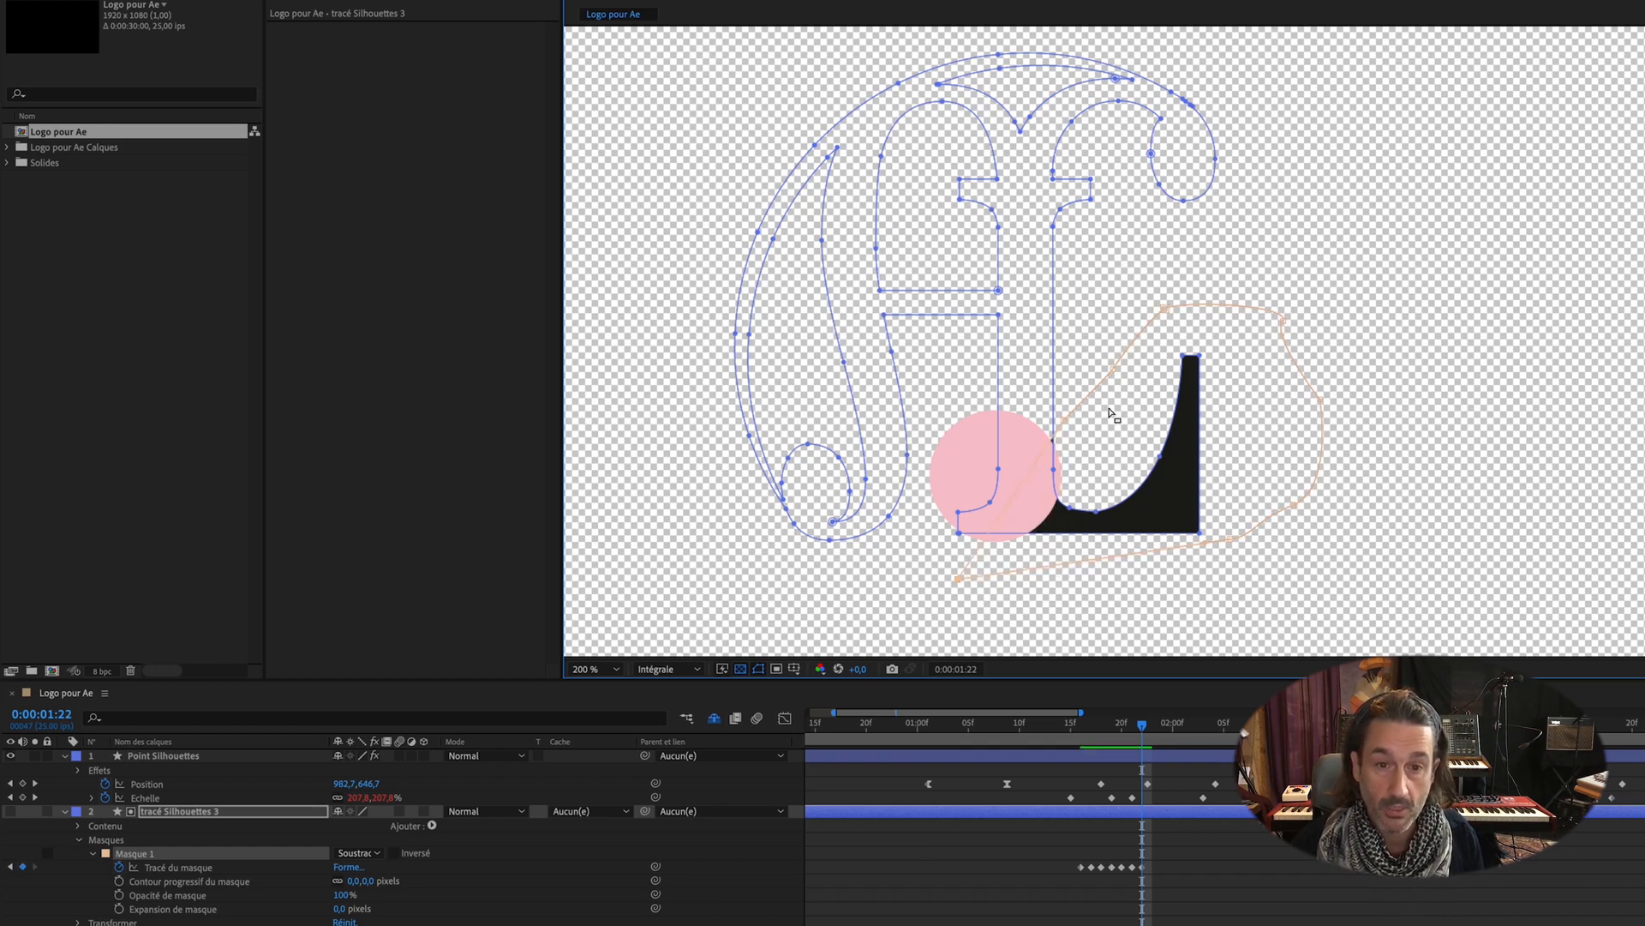
drag(1064, 418, 1085, 446)
Step: At 0:00:01:23, reshape the mask's lower and left points to uncover the L's whole base and left serif up to the pink dot
key(Page_Down)
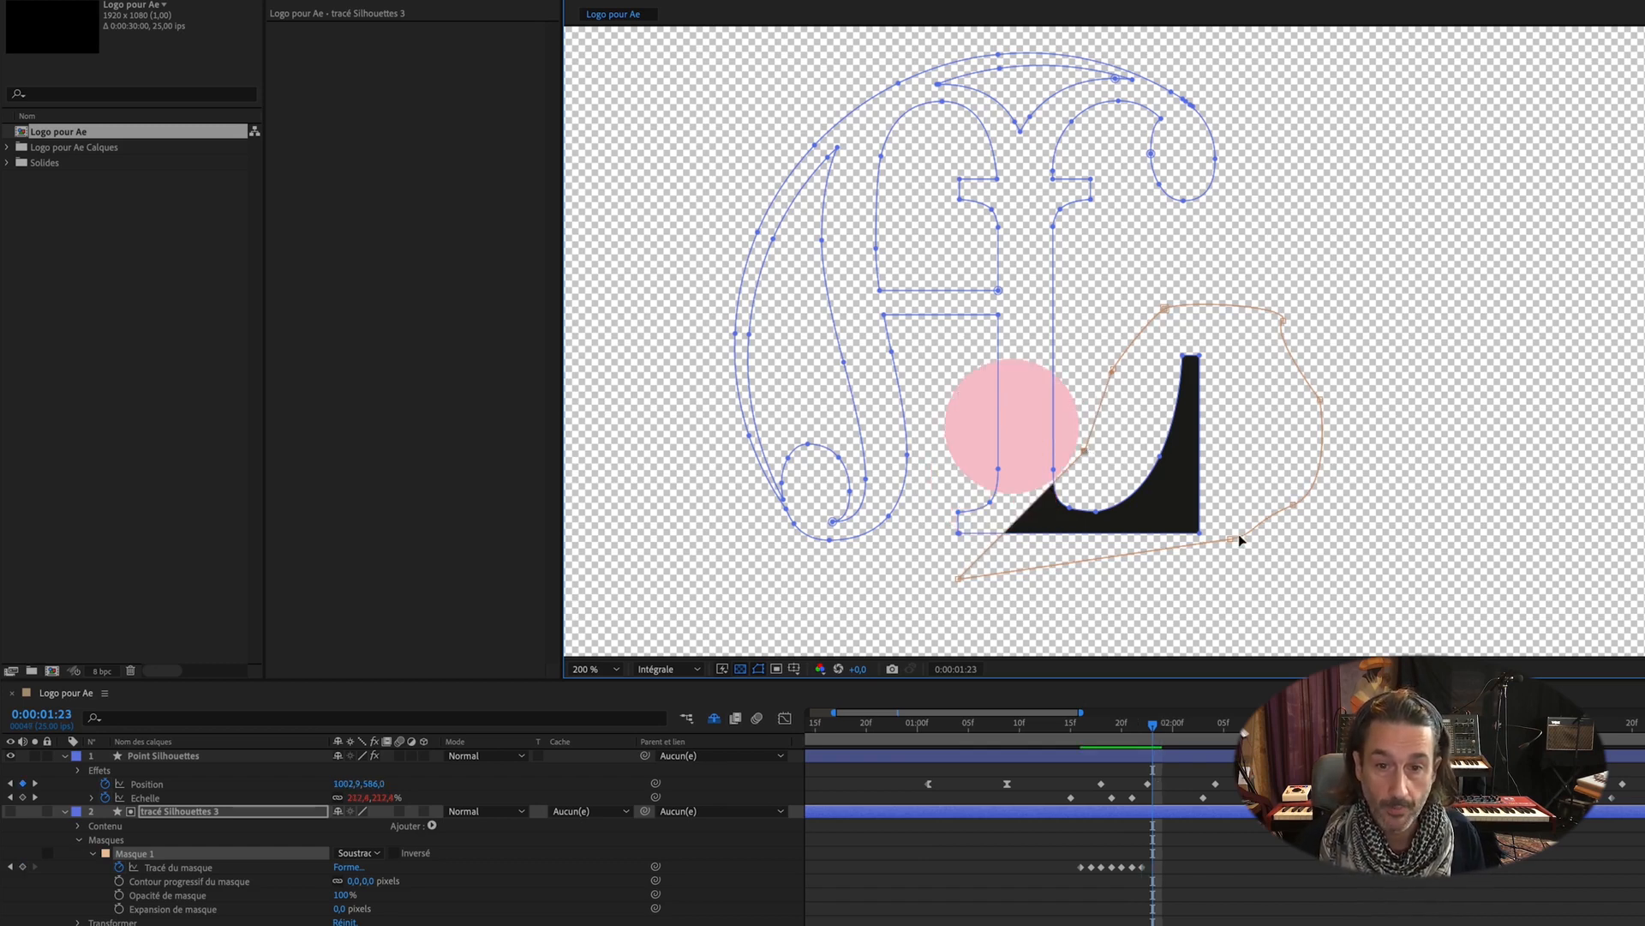
drag(1231, 537, 1195, 574)
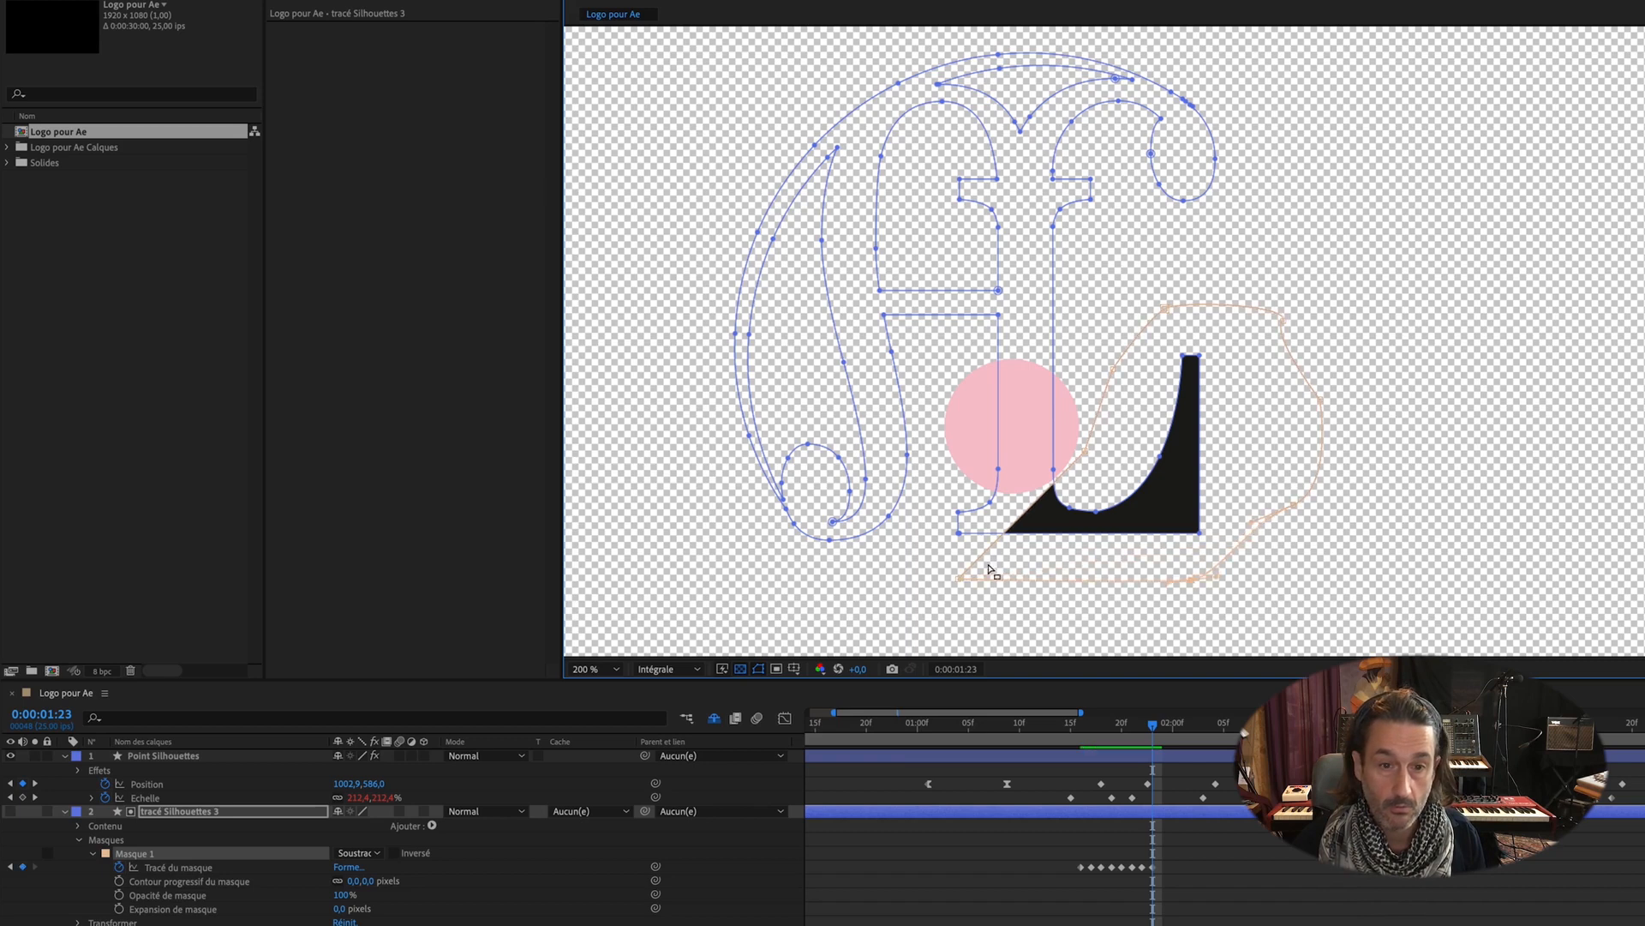
drag(960, 581, 897, 558)
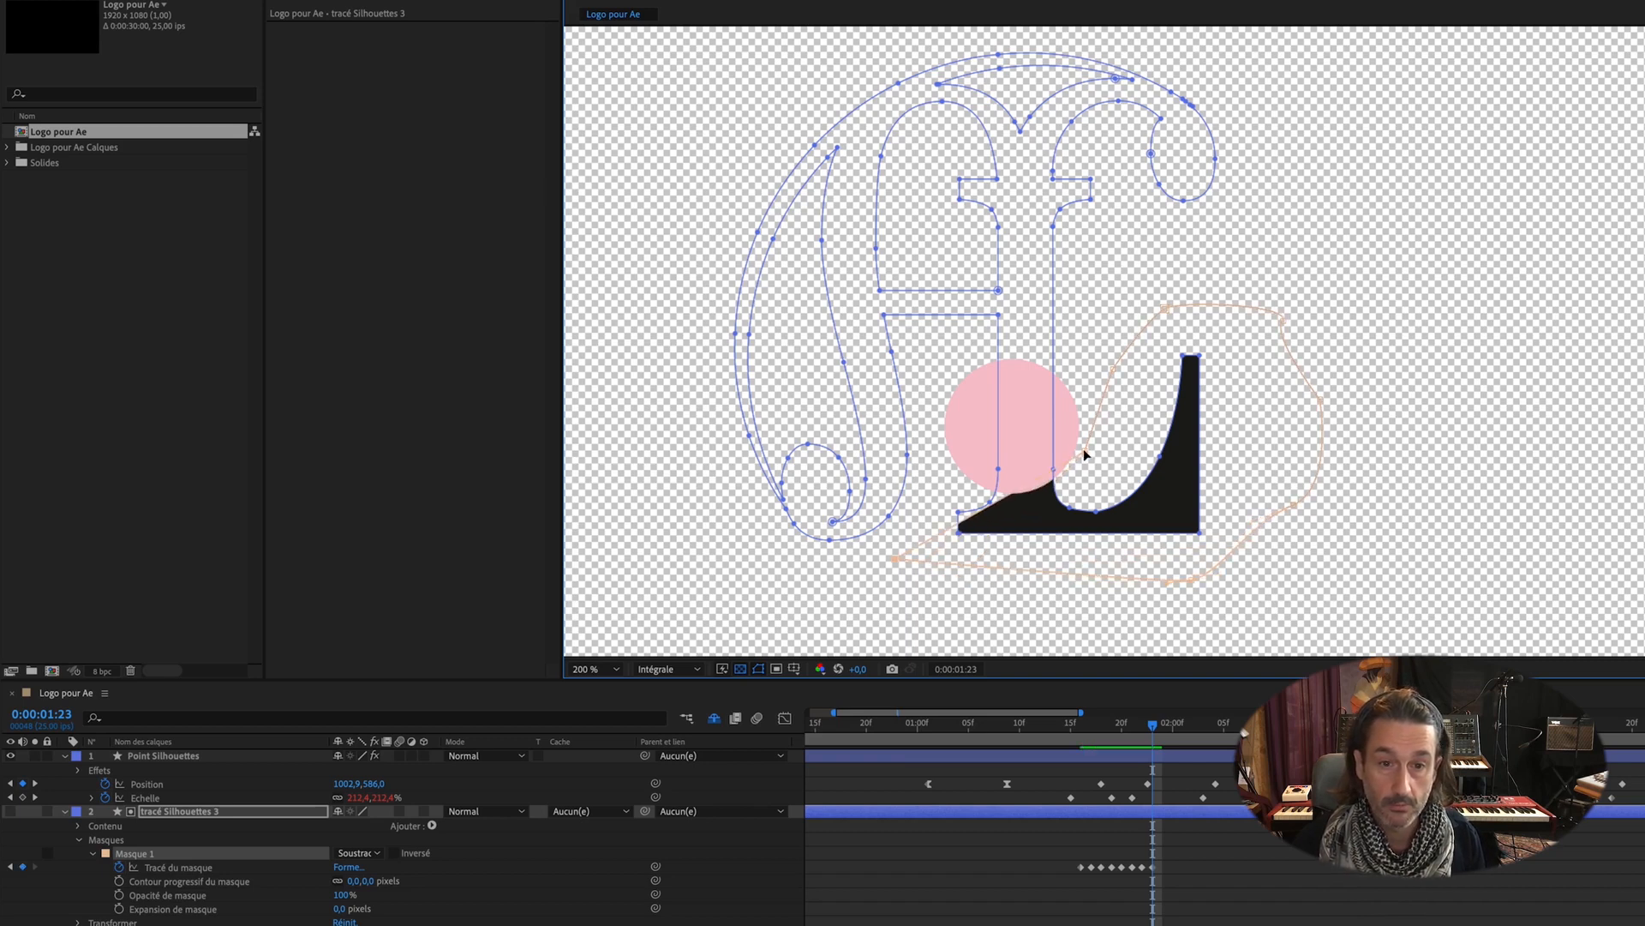
drag(1083, 450, 1030, 449)
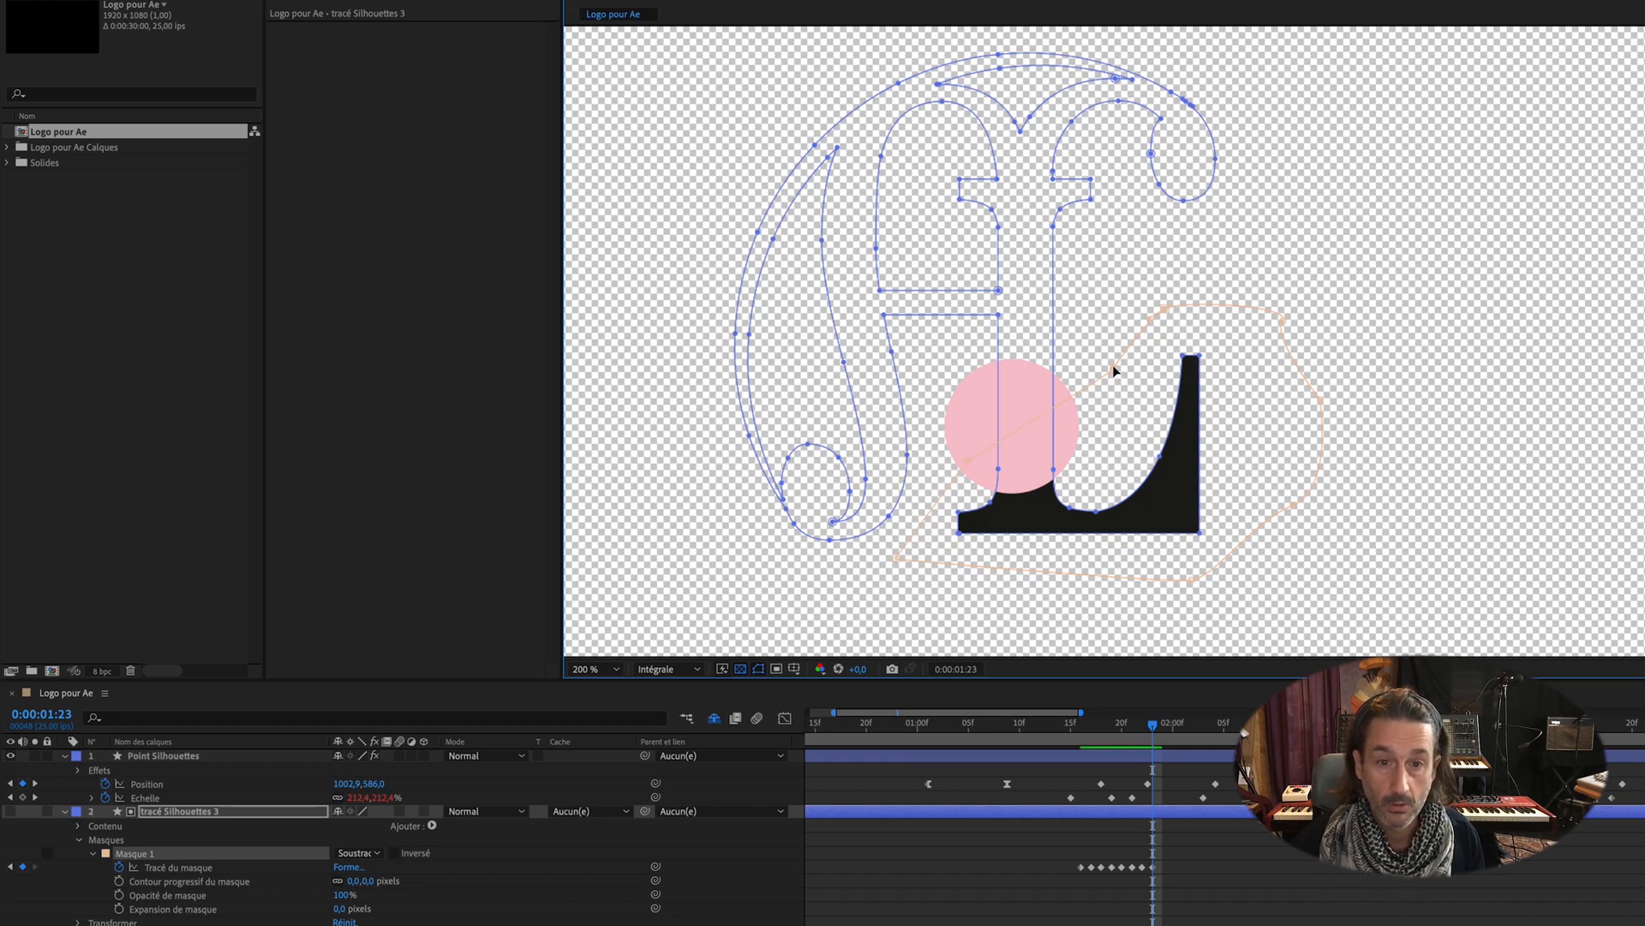
drag(1114, 375, 1121, 429)
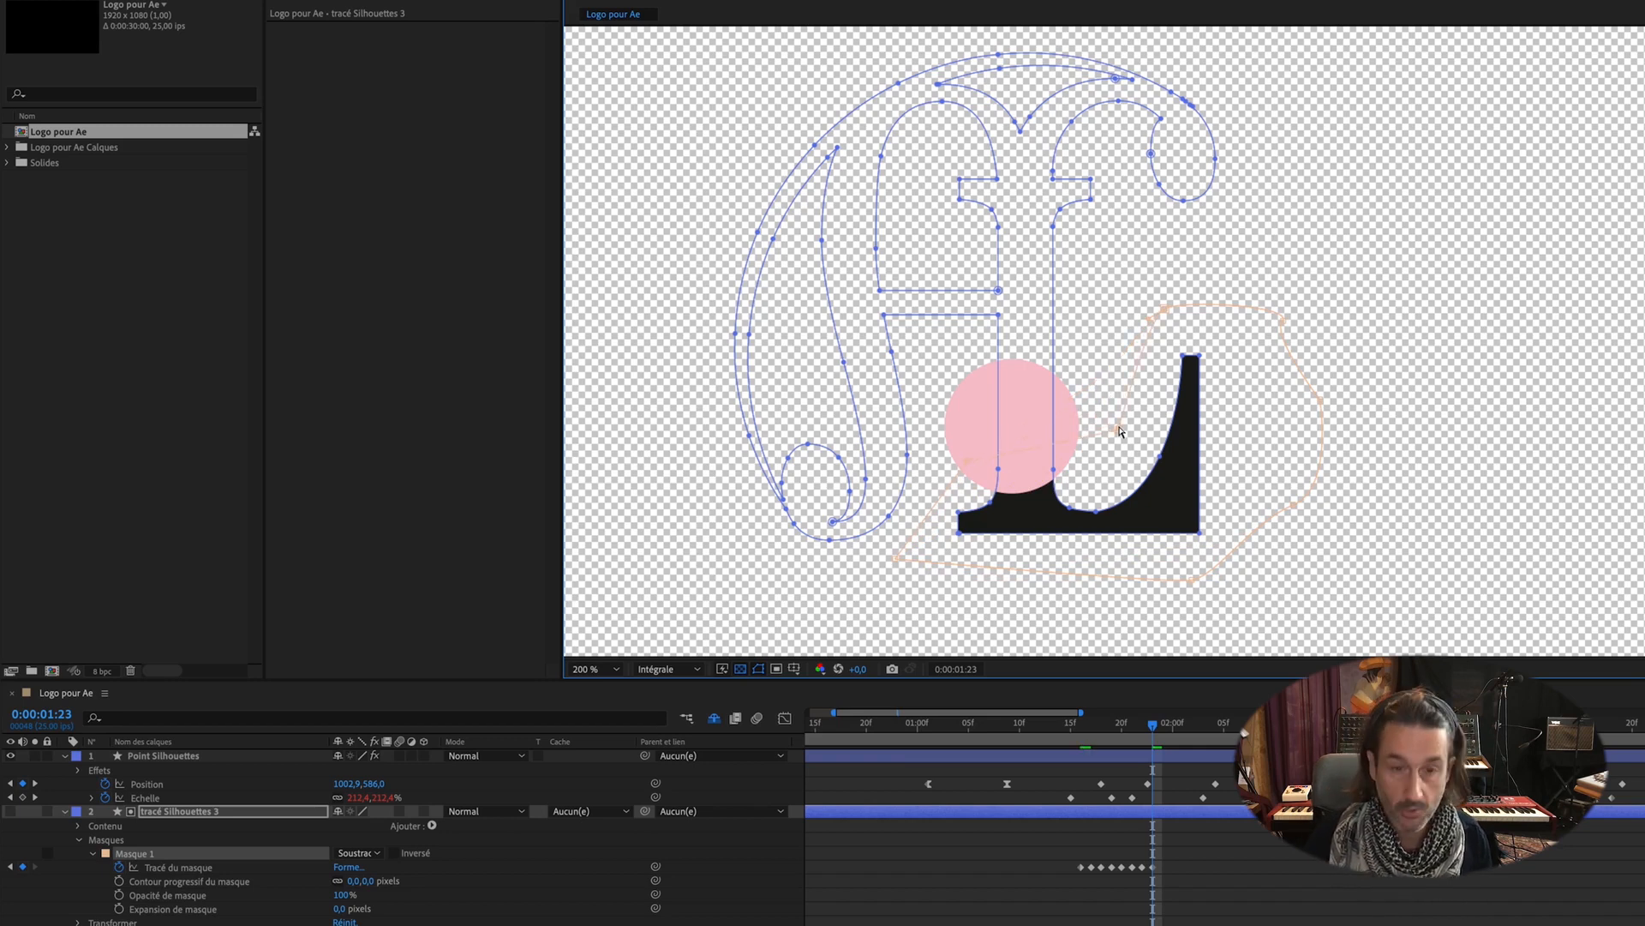
Step: At 0:00:01:24, 0:00:02:00 and 0:00:02:01, raise the mask's upper-left points up the L's stem into the pink dot
key(Page_Down)
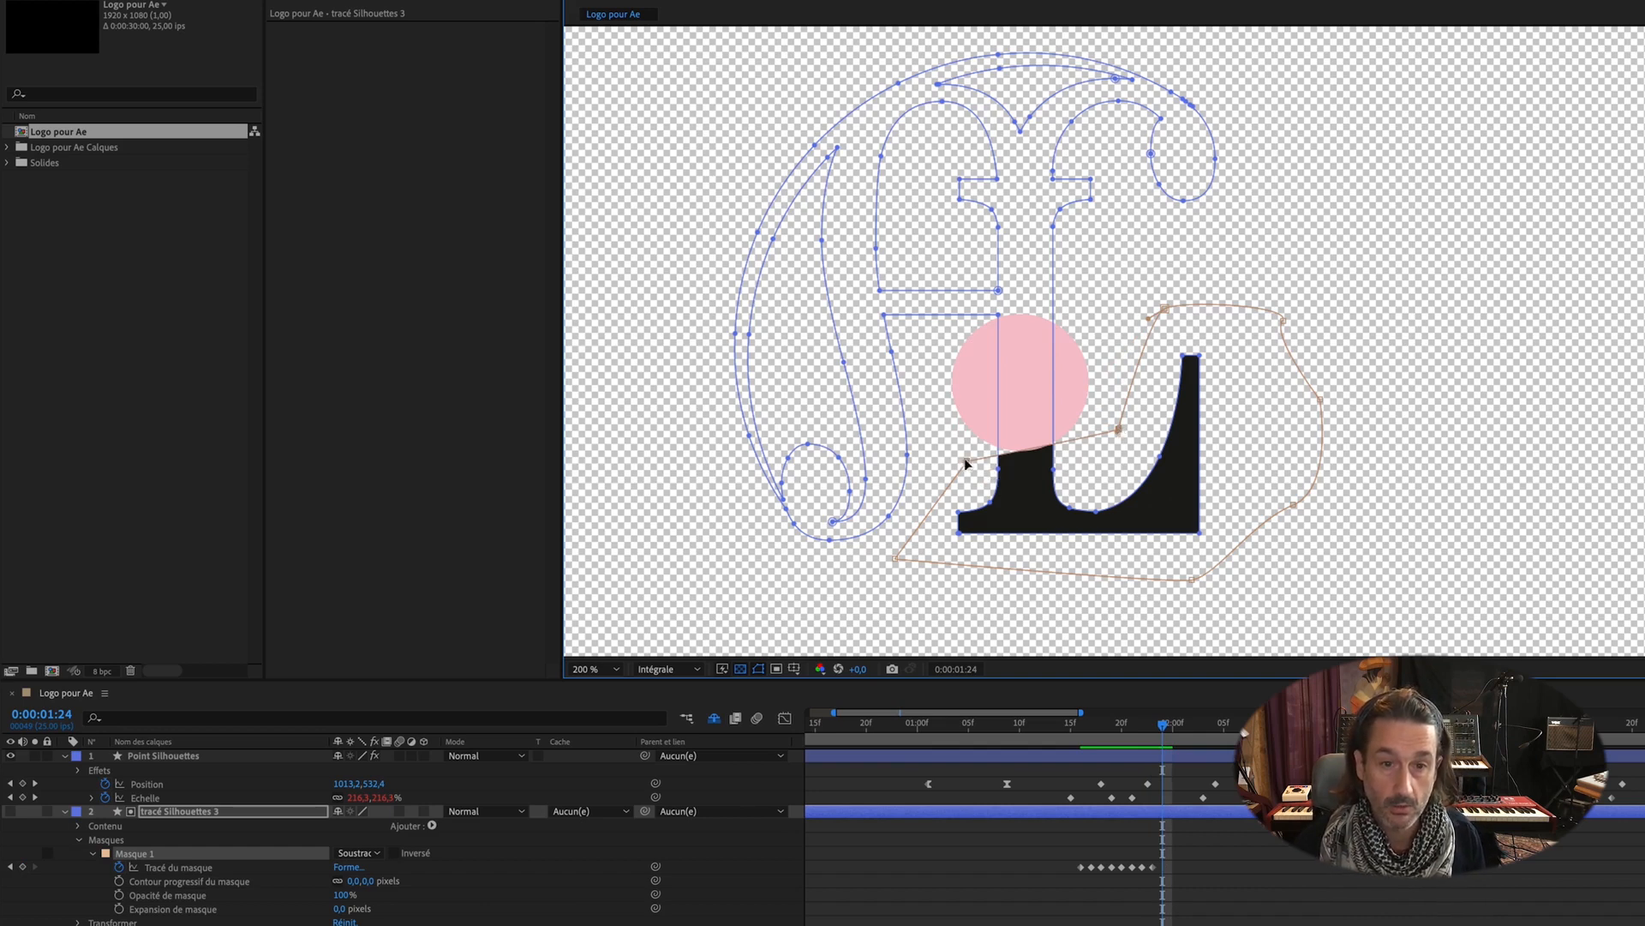
drag(967, 464, 965, 423)
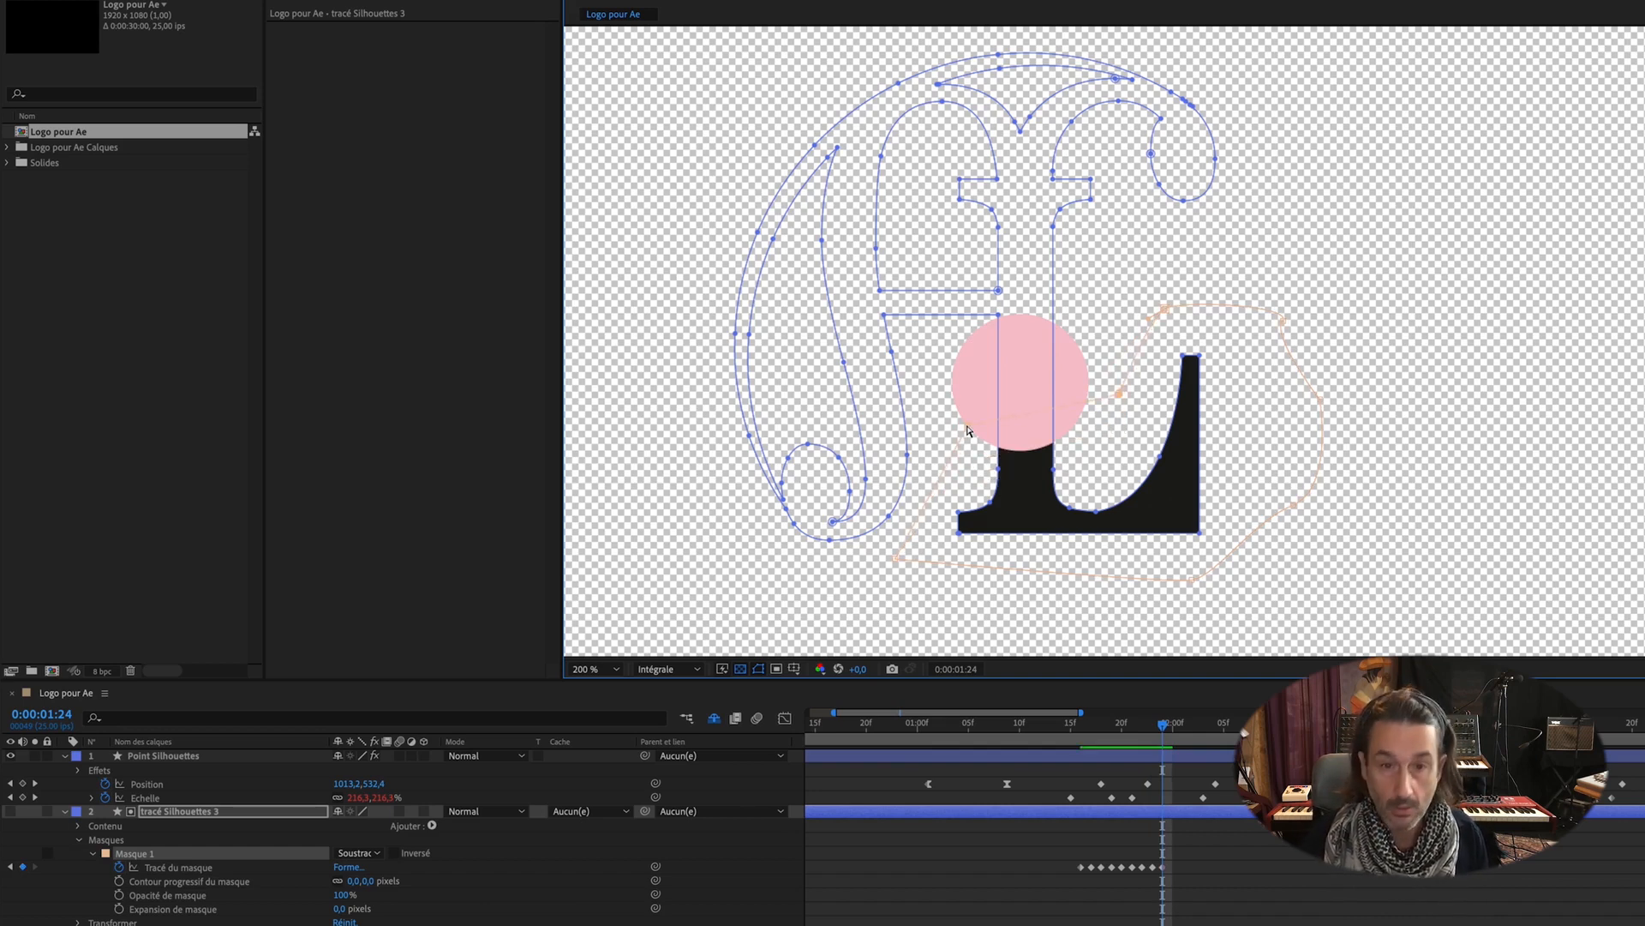
key(Page_Down)
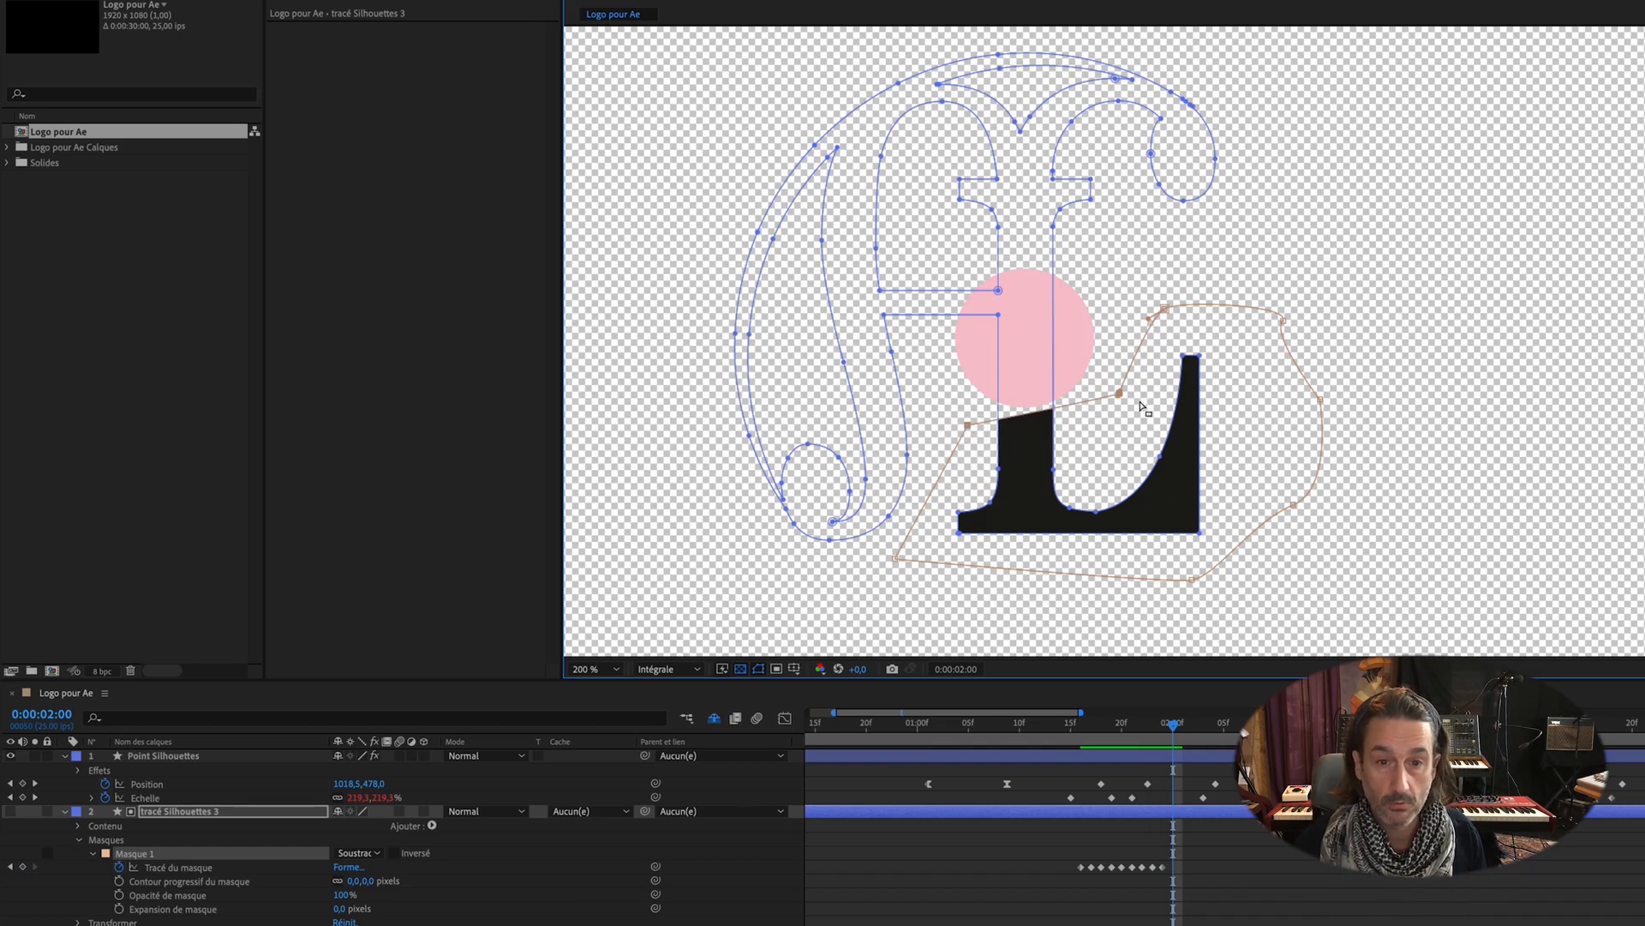
drag(1122, 396, 1109, 341)
key(Page_Down)
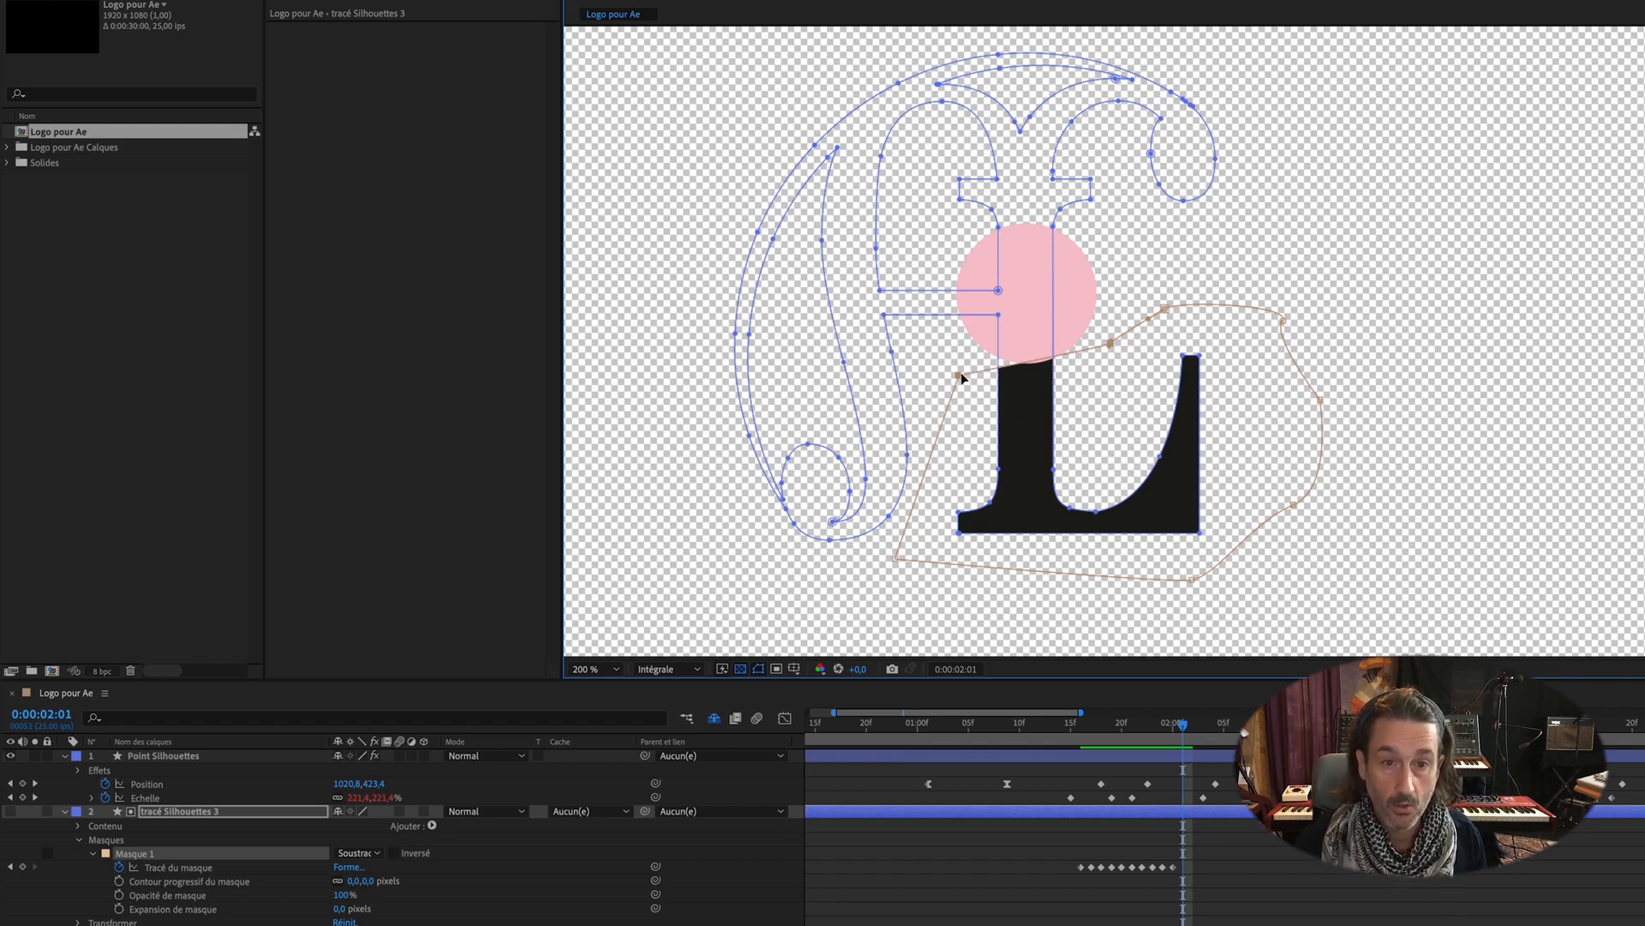
drag(959, 375, 985, 347)
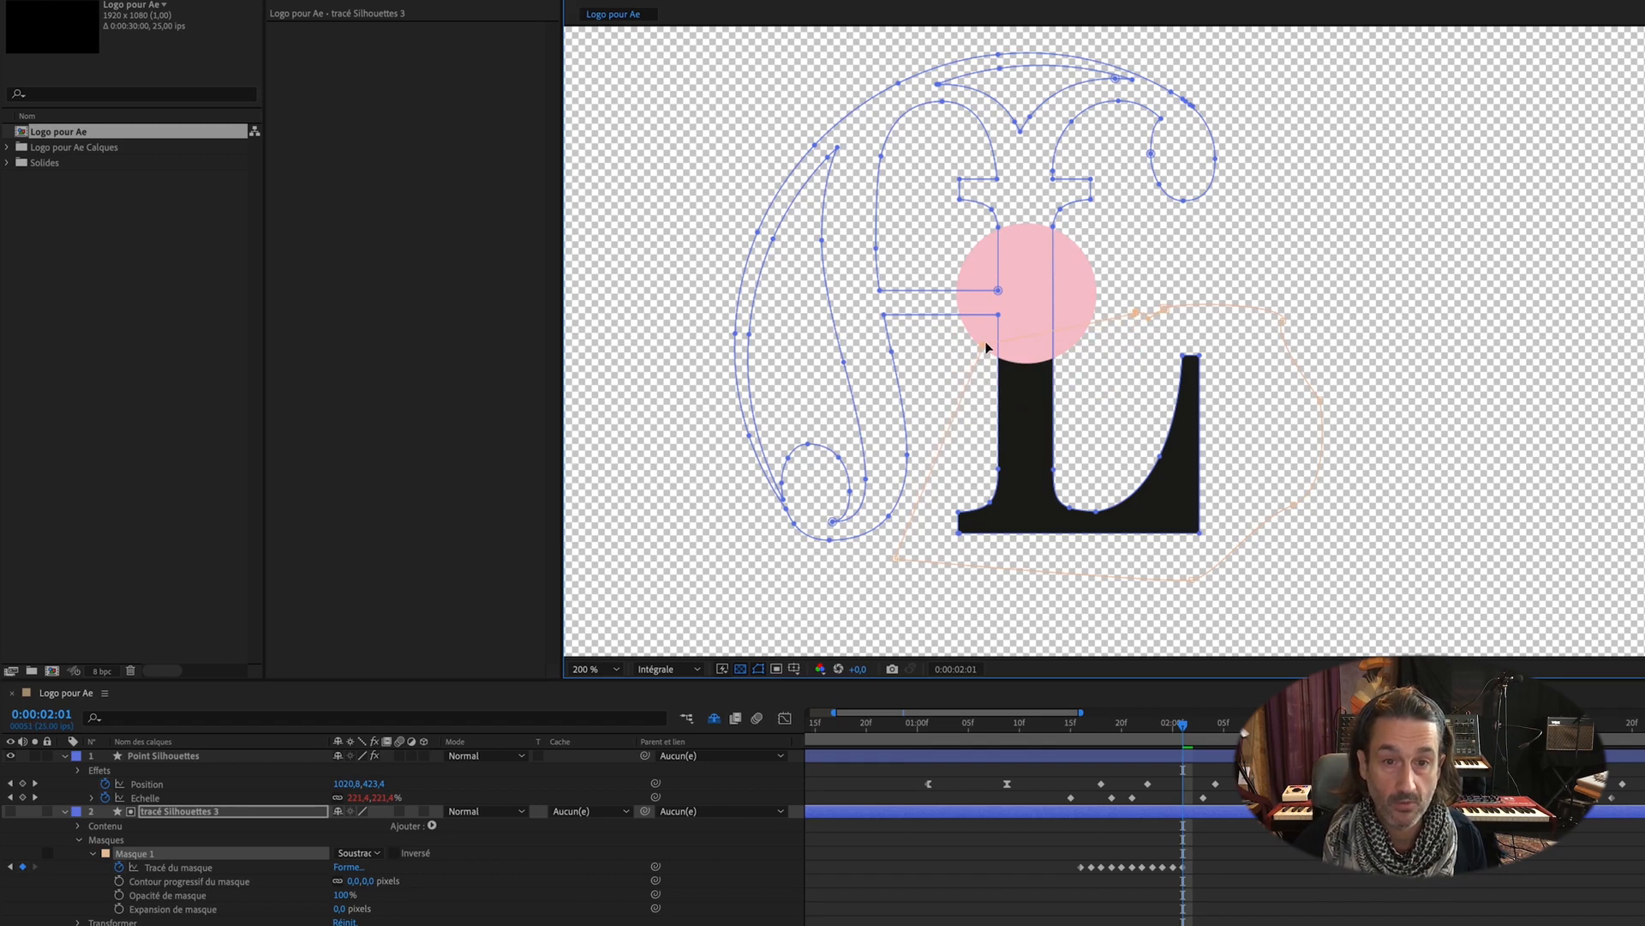
Step: At 0:00:02:02, move the mask point right of the L's stem up and left into the pink dot
key(Page_Down)
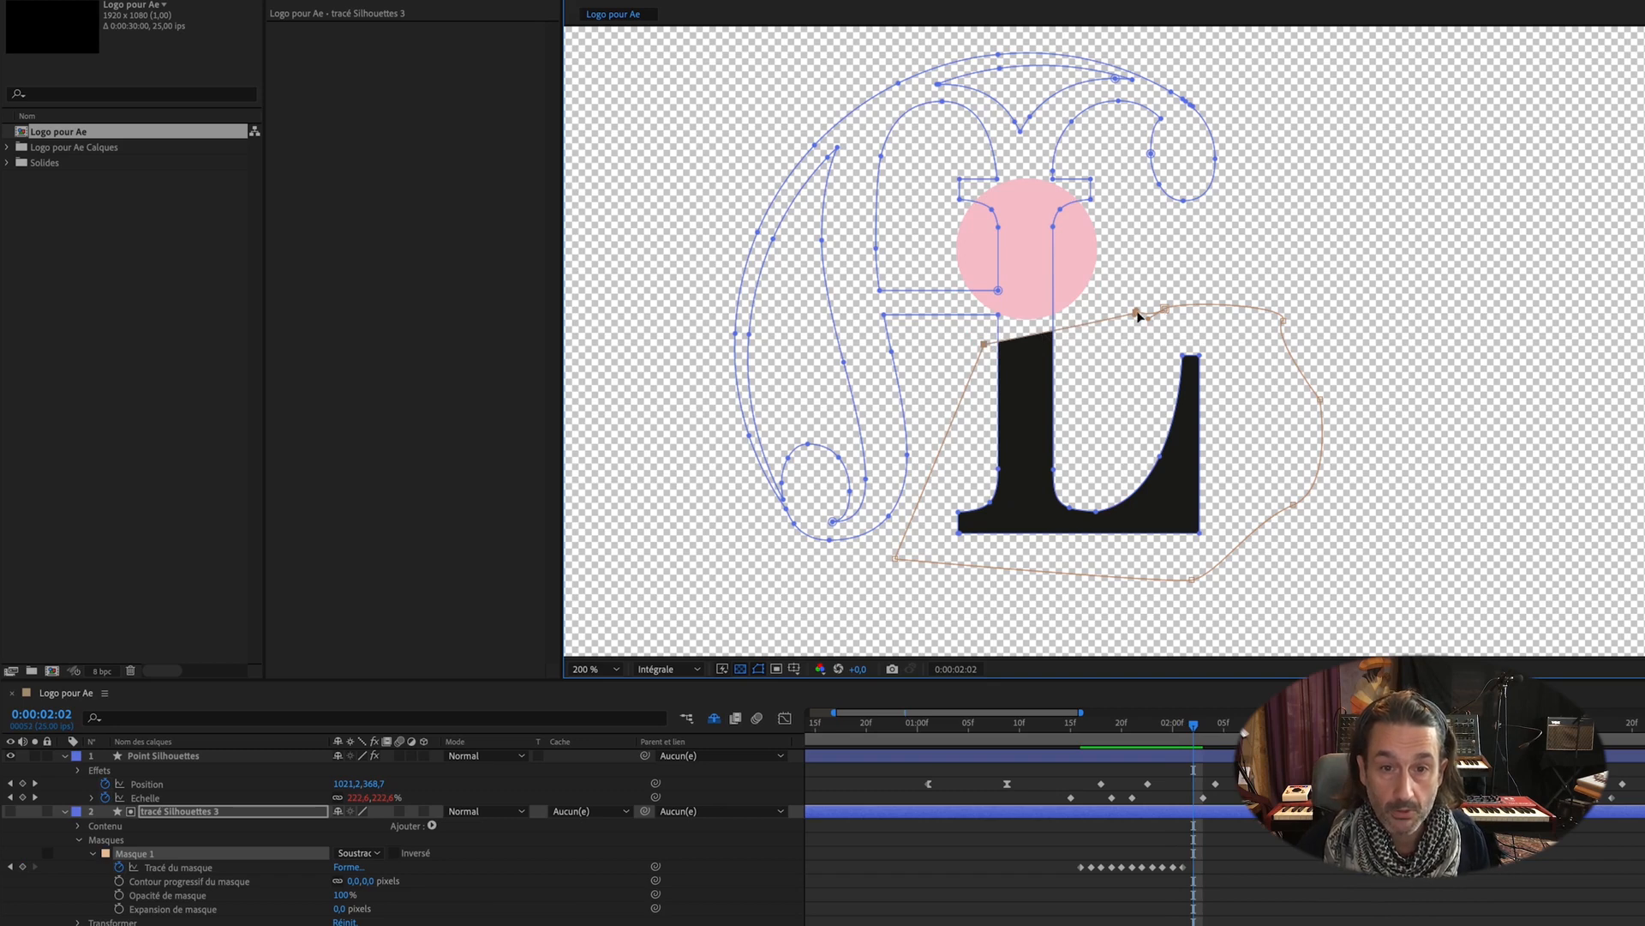
click(1165, 306)
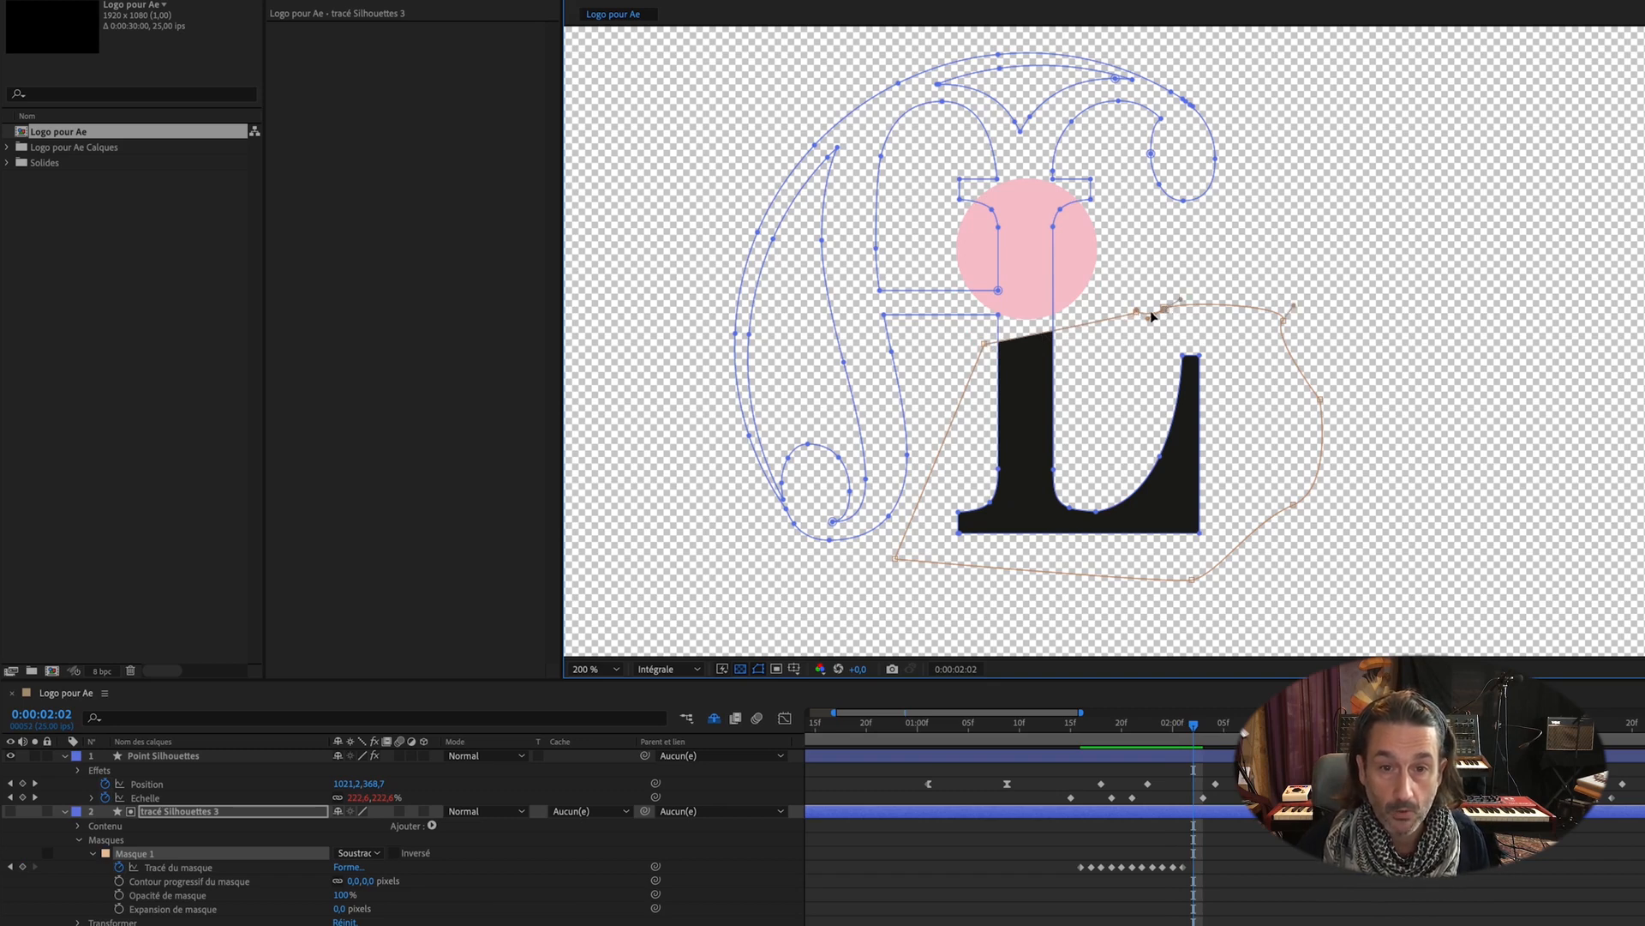
drag(1139, 311, 1007, 281)
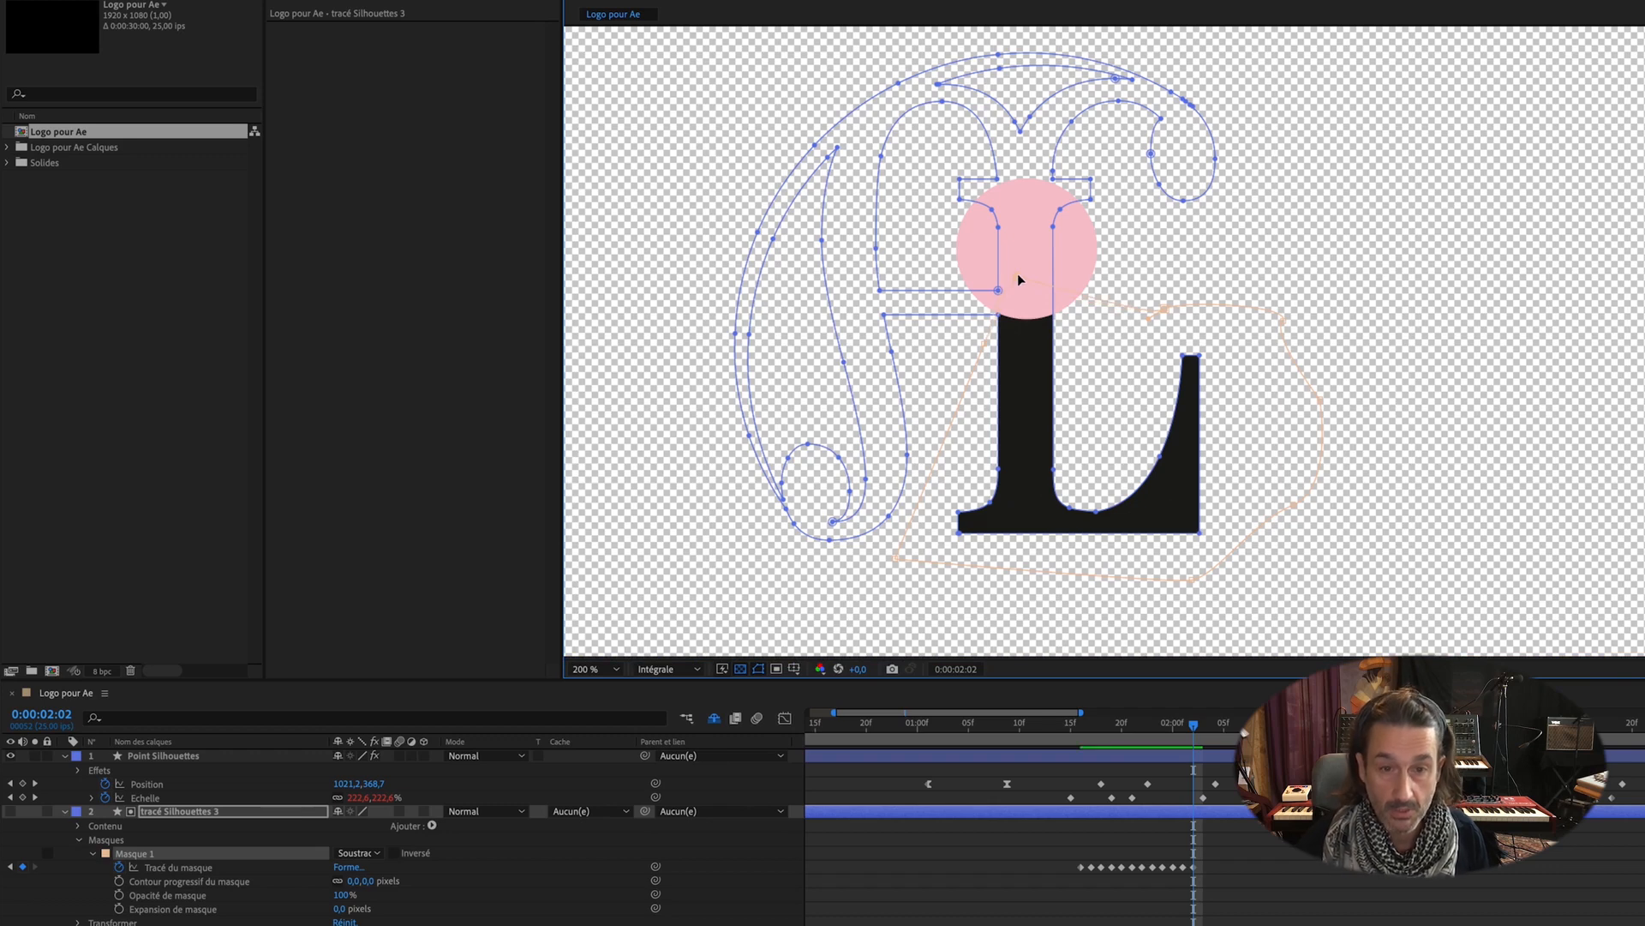
Step: At 0:00:02:03, align the mask's left points with the stem's left edge and raise the upper-right point beside the pink dot
key(Page_Down)
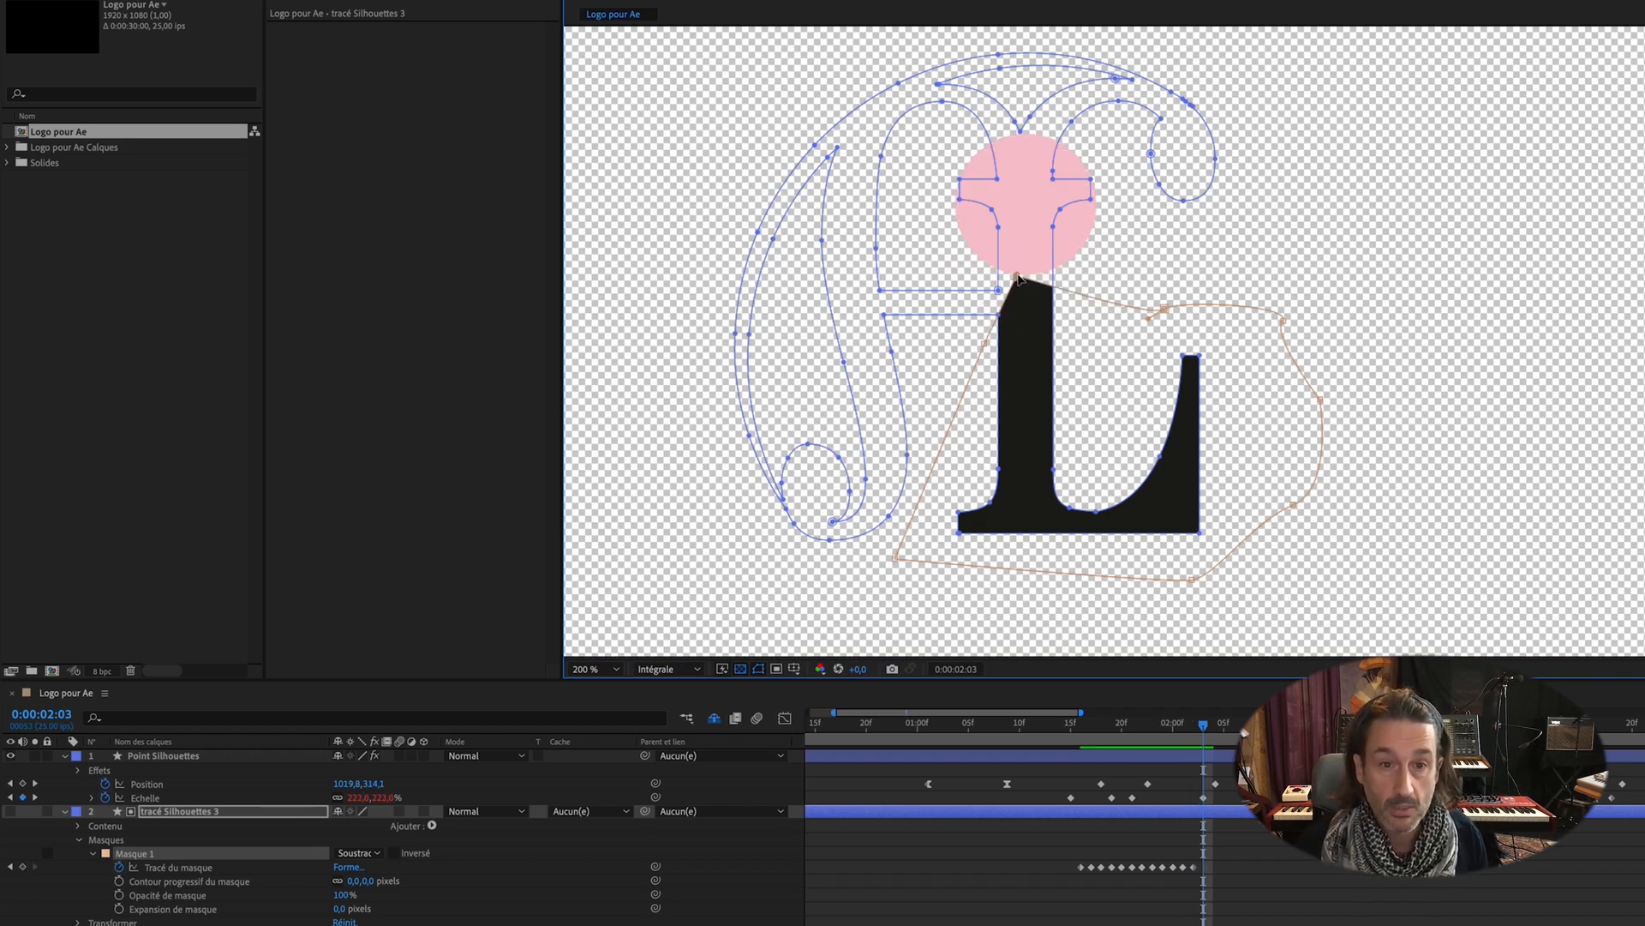
drag(983, 343, 995, 344)
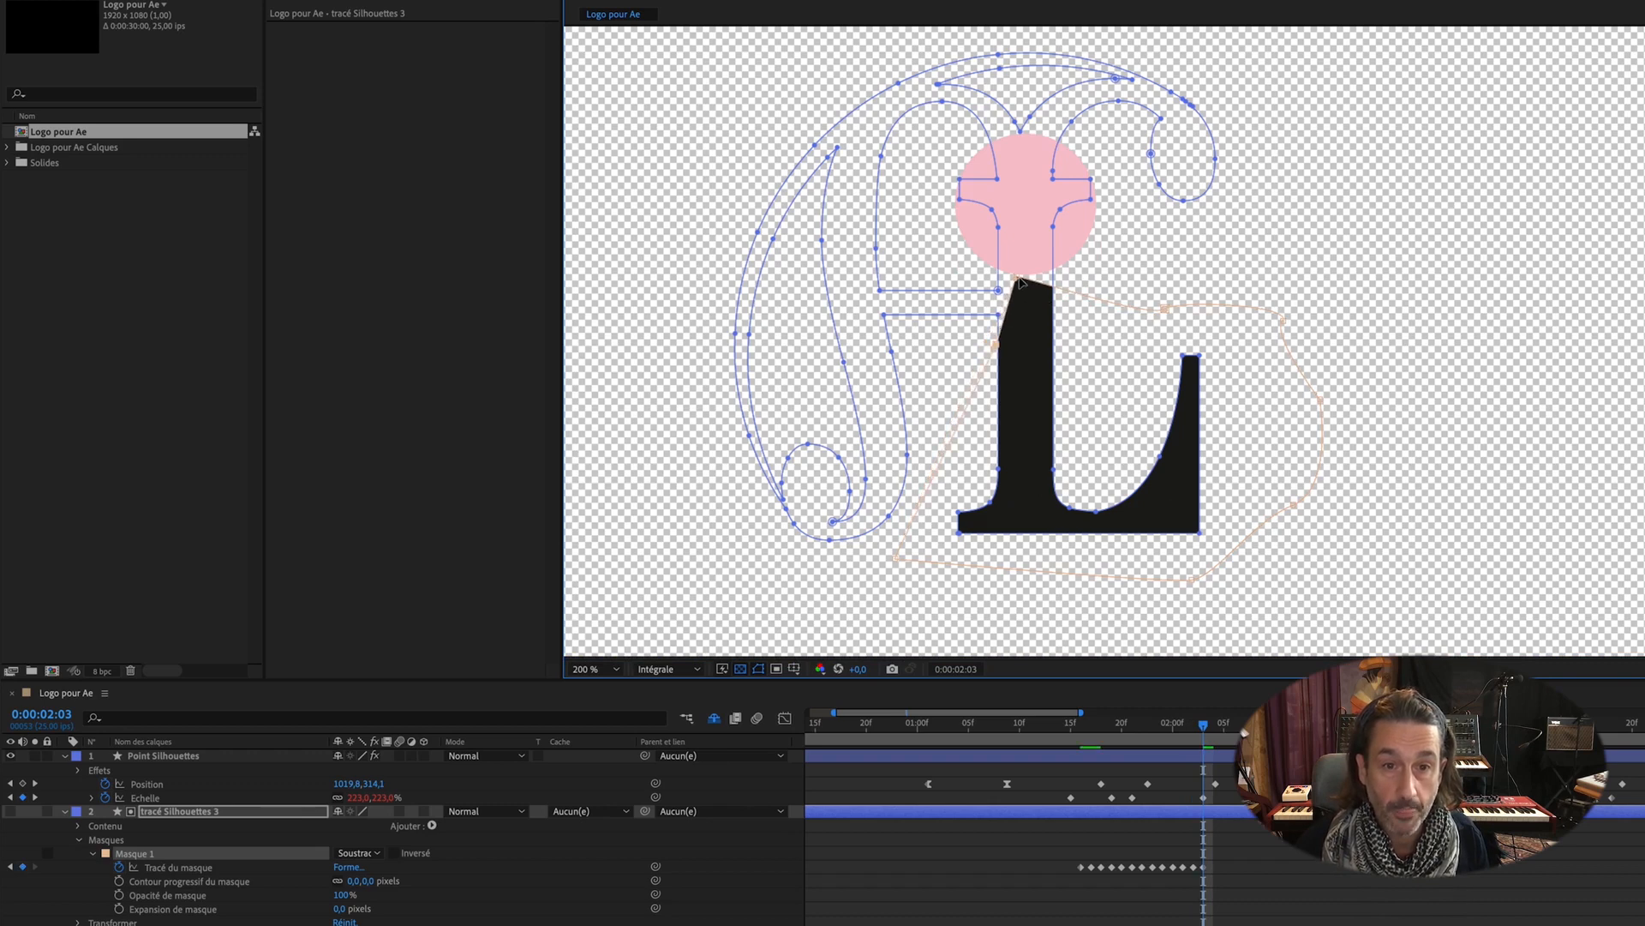
drag(1015, 277, 1003, 275)
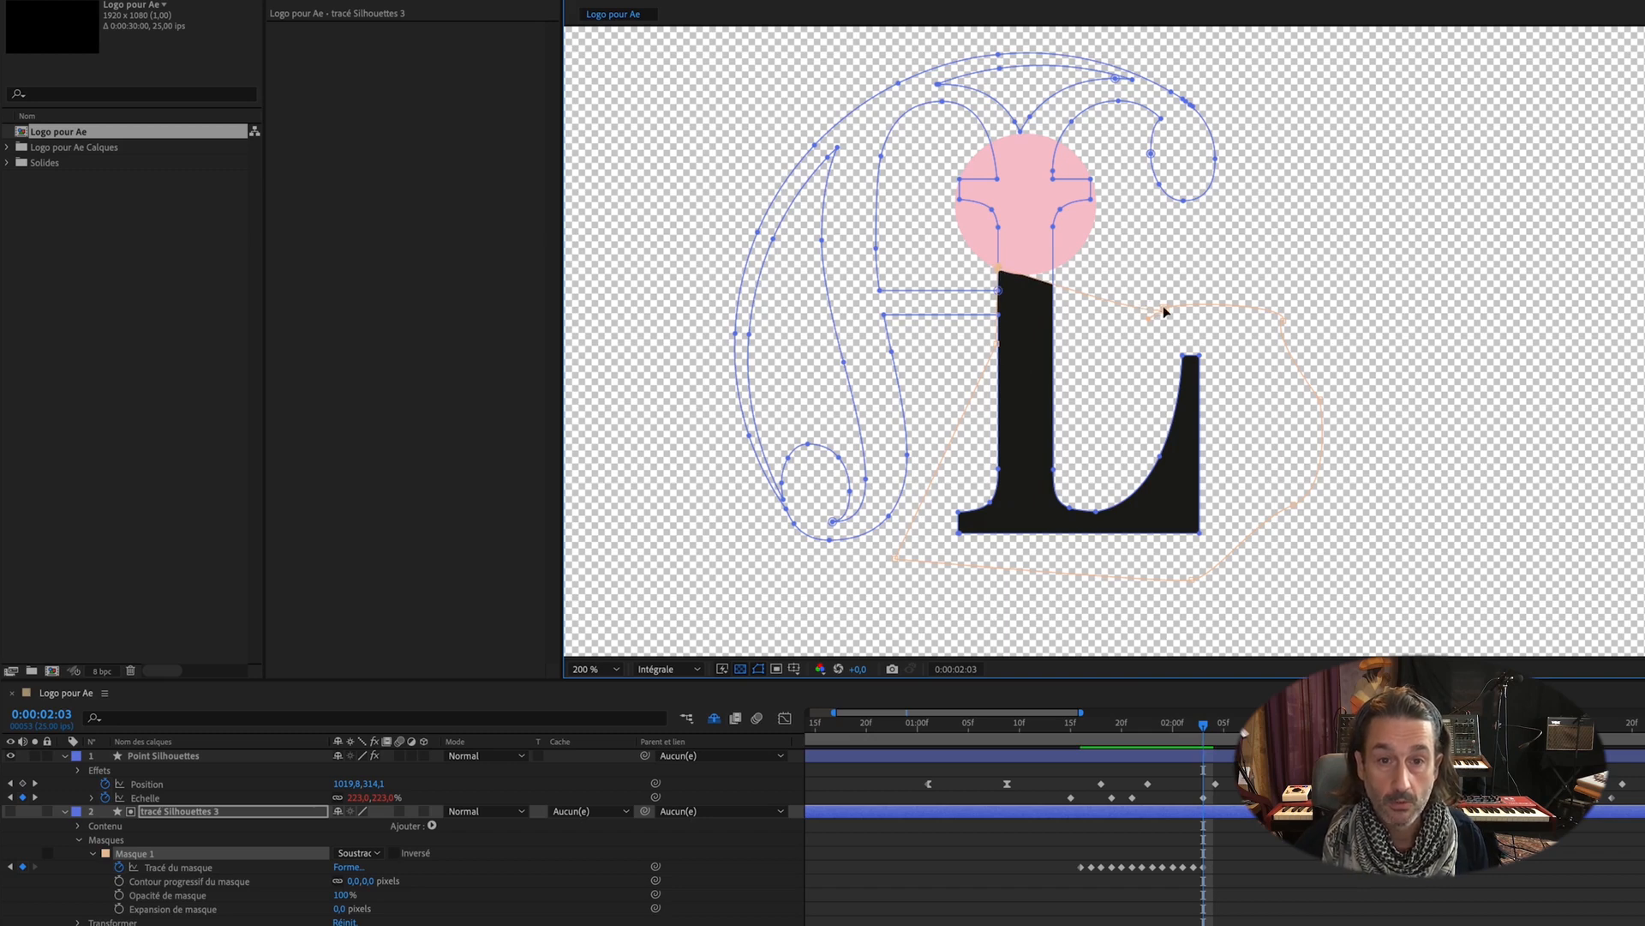
drag(1165, 307, 1107, 234)
Step: At 0:00:02:04, raise the mask's upper points into the pink dot at the letter's crossbar
key(Page_Down)
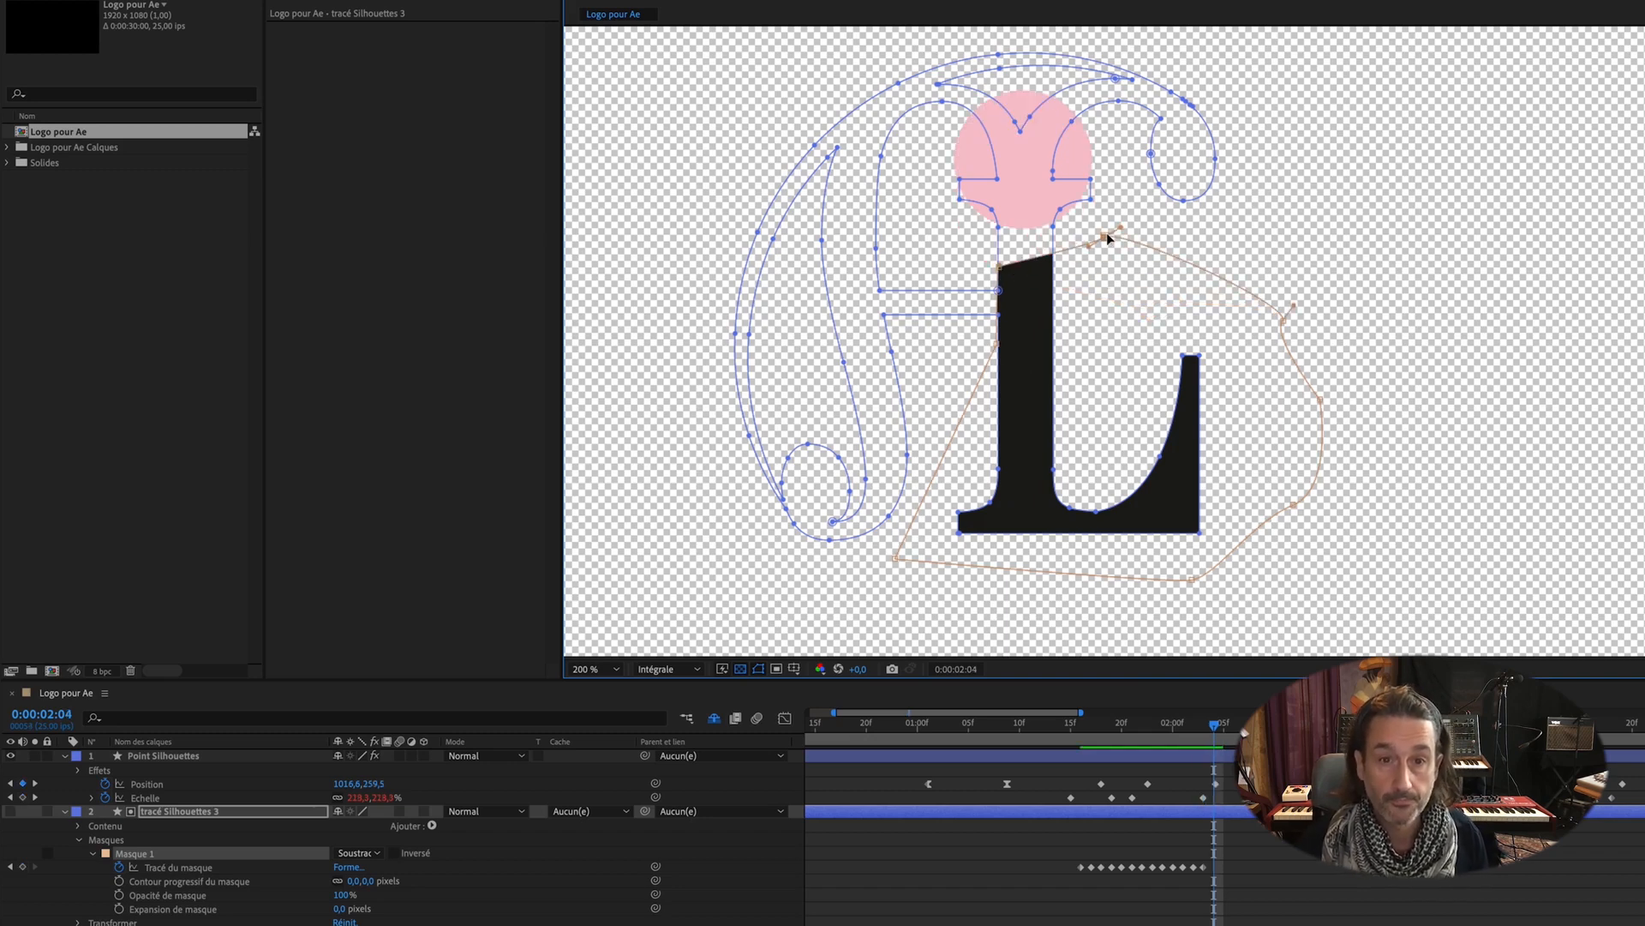
click(1000, 268)
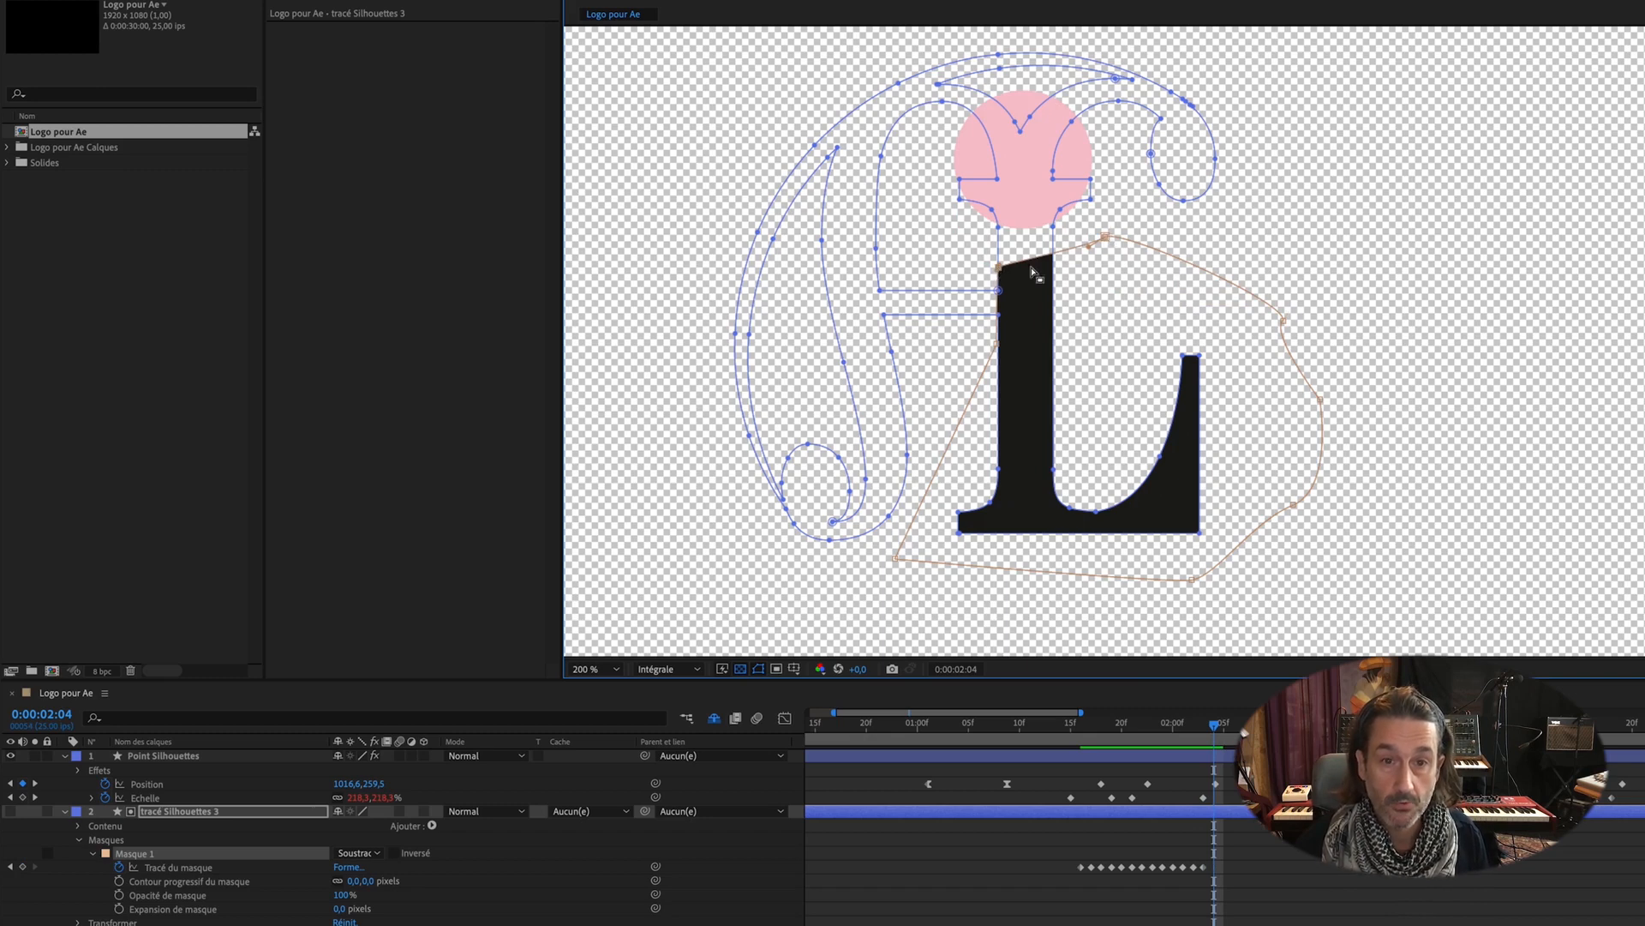
click(1104, 237)
drag(1105, 237, 1096, 164)
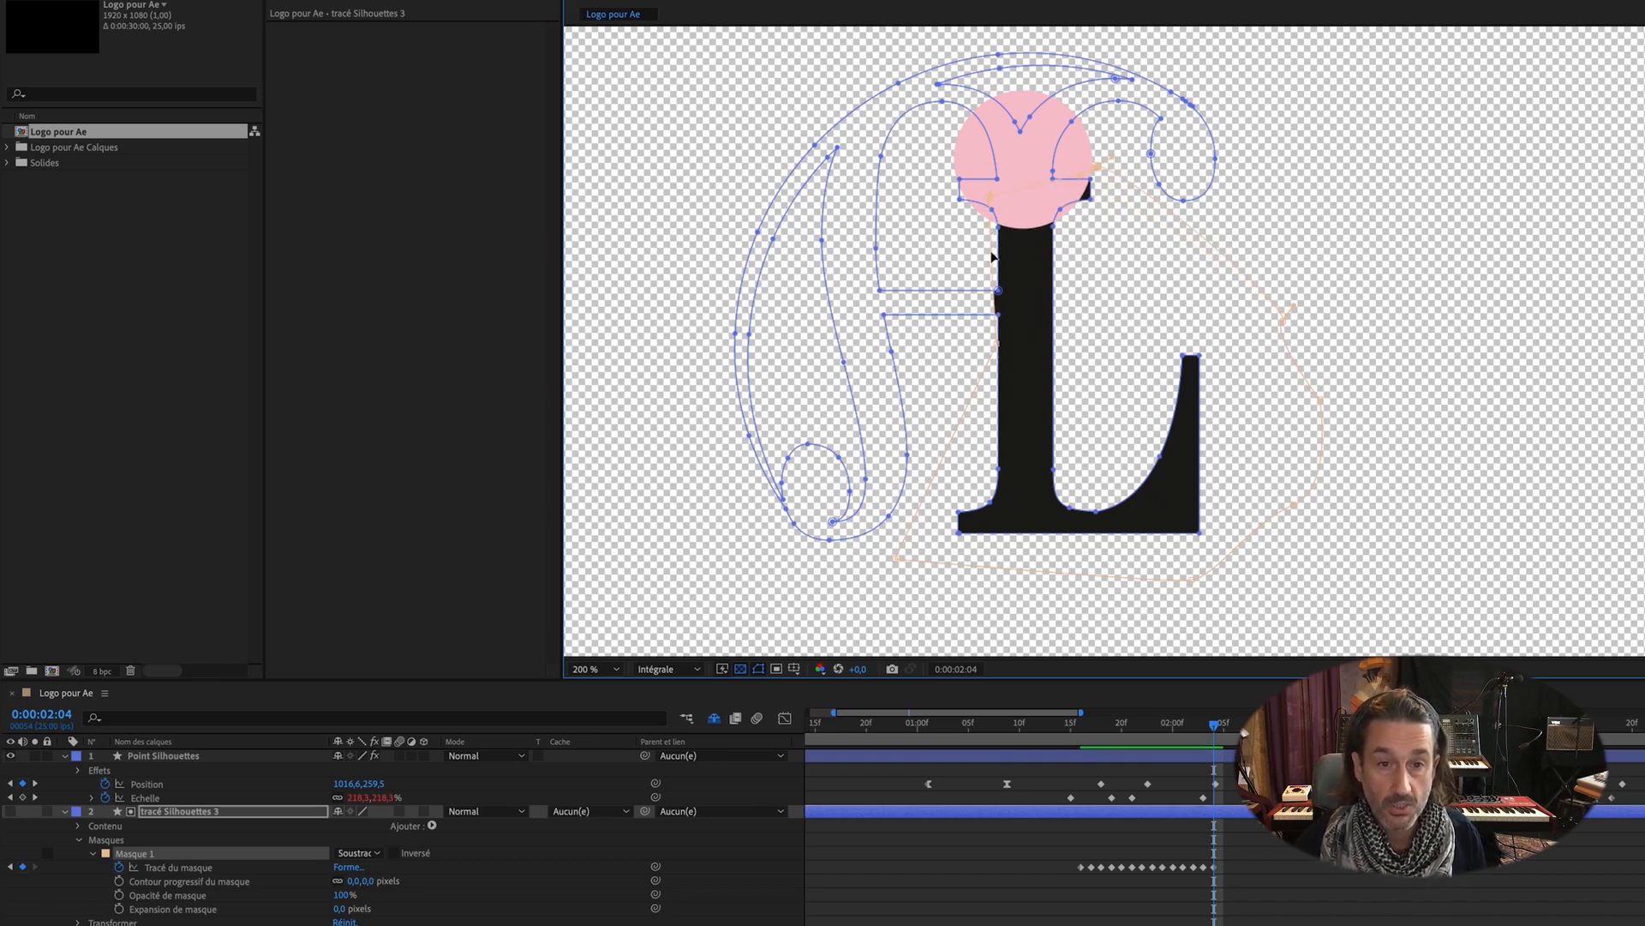
Step: At 0:00:02:04, fit the mask's left side along the stem to exclude the A's bar, and place a corner below the left serif
drag(996, 346, 996, 264)
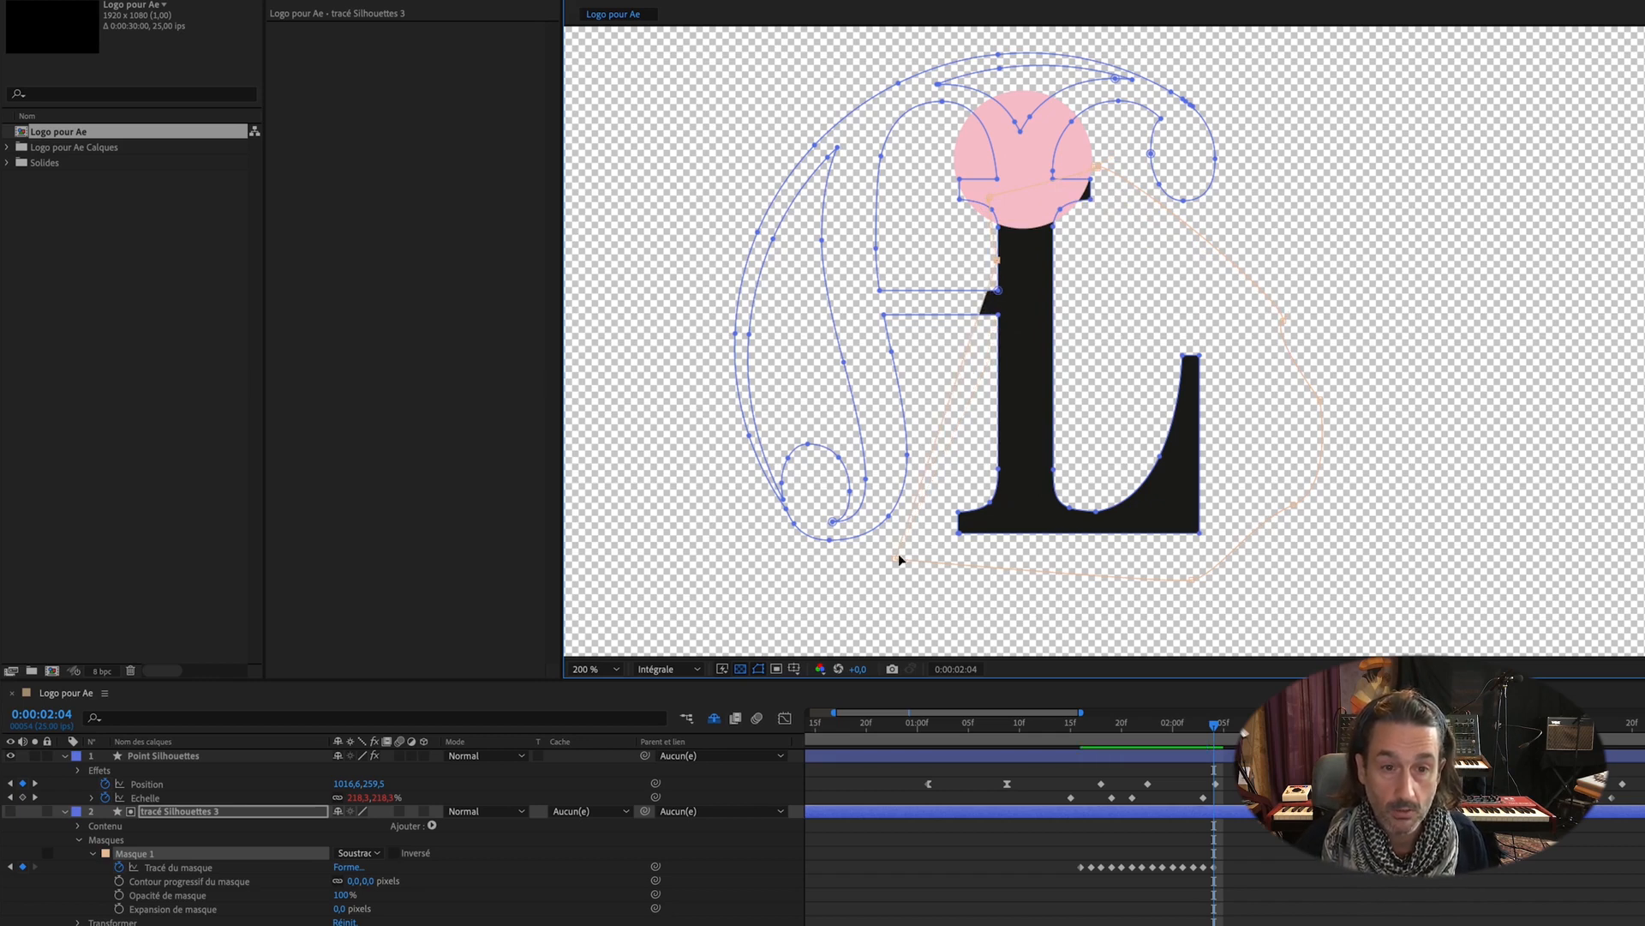
drag(897, 559, 999, 437)
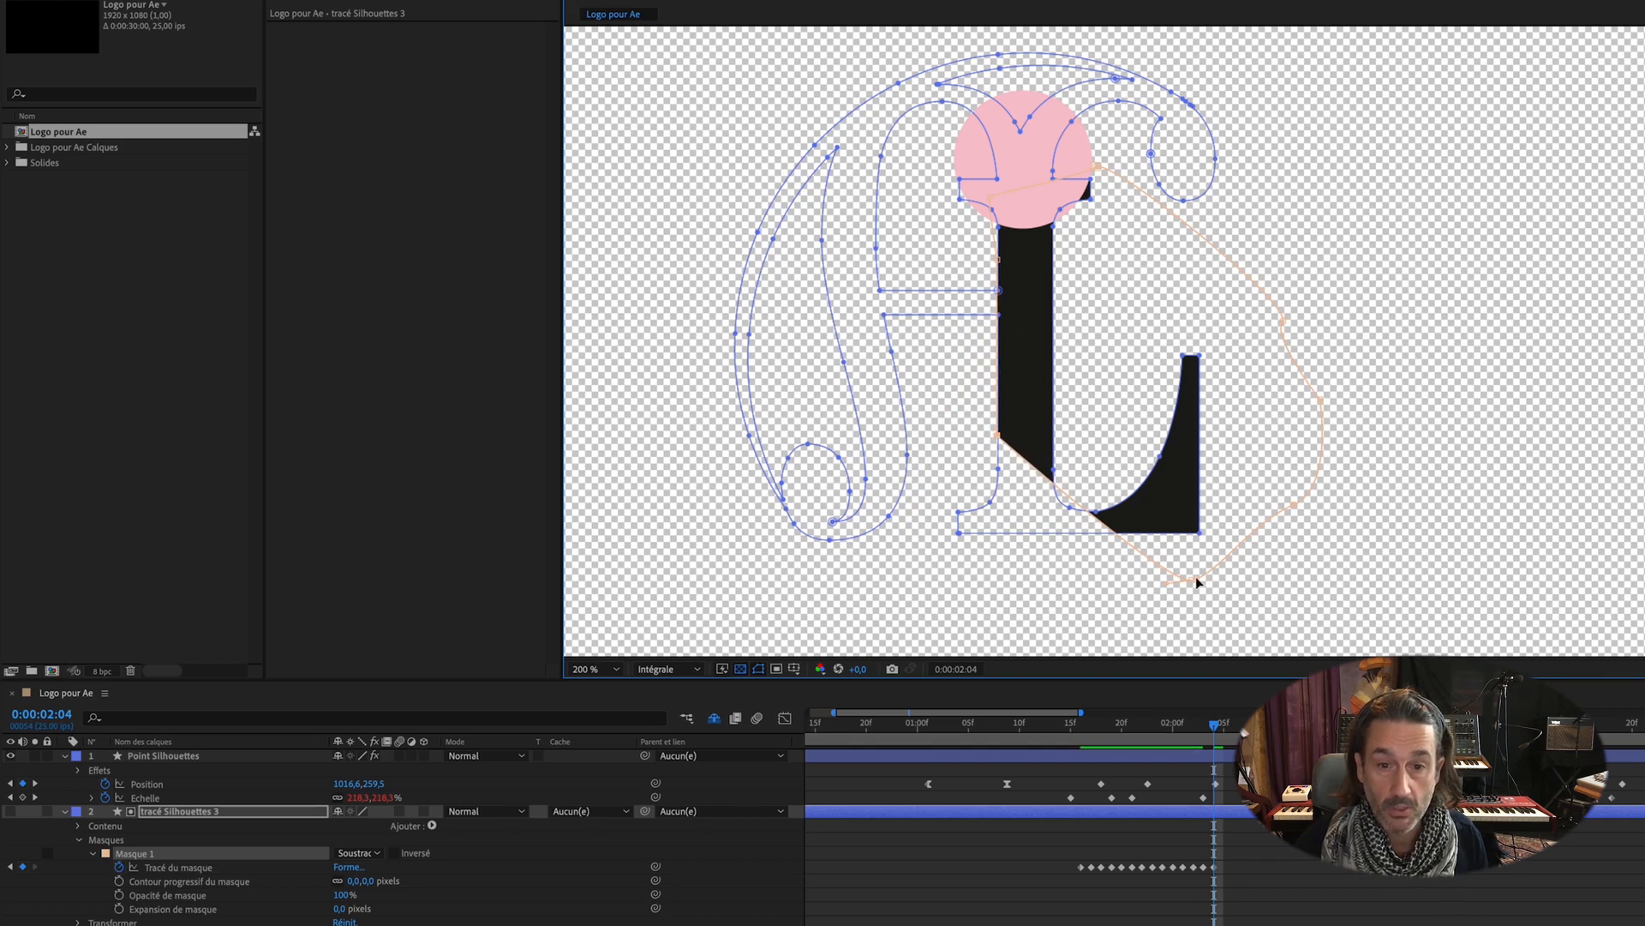
drag(1193, 579, 915, 577)
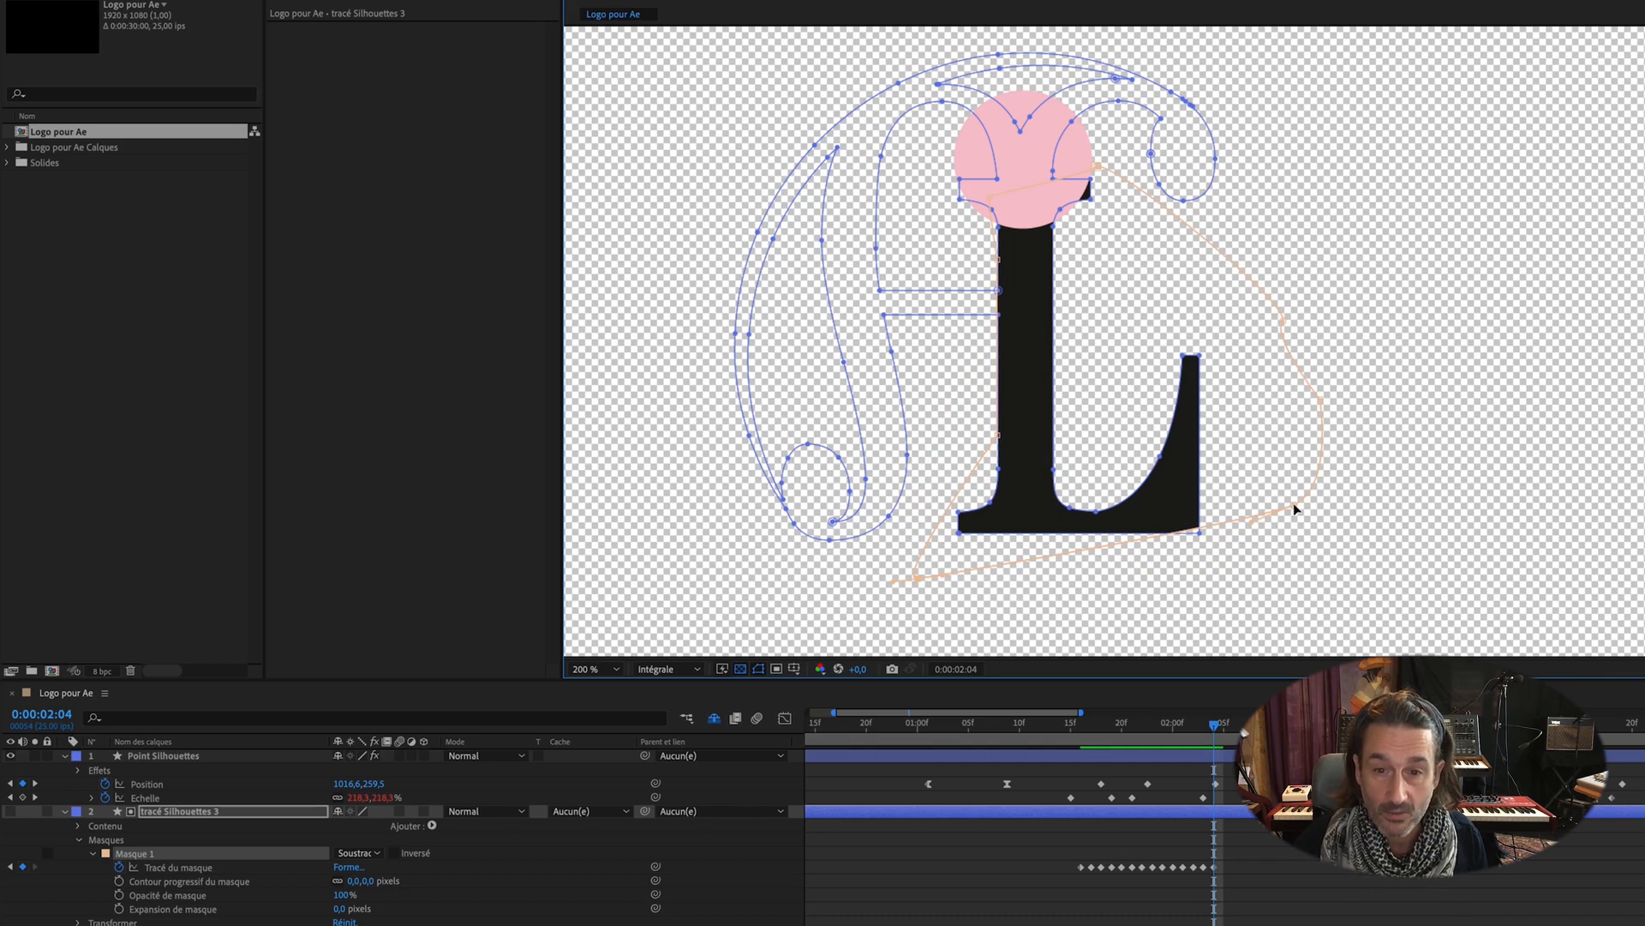
Step: At 0:00:02:04, select only the mask's lower-right point and lower it beneath the L's foot to cover the clipped corner
double_click(1295, 509)
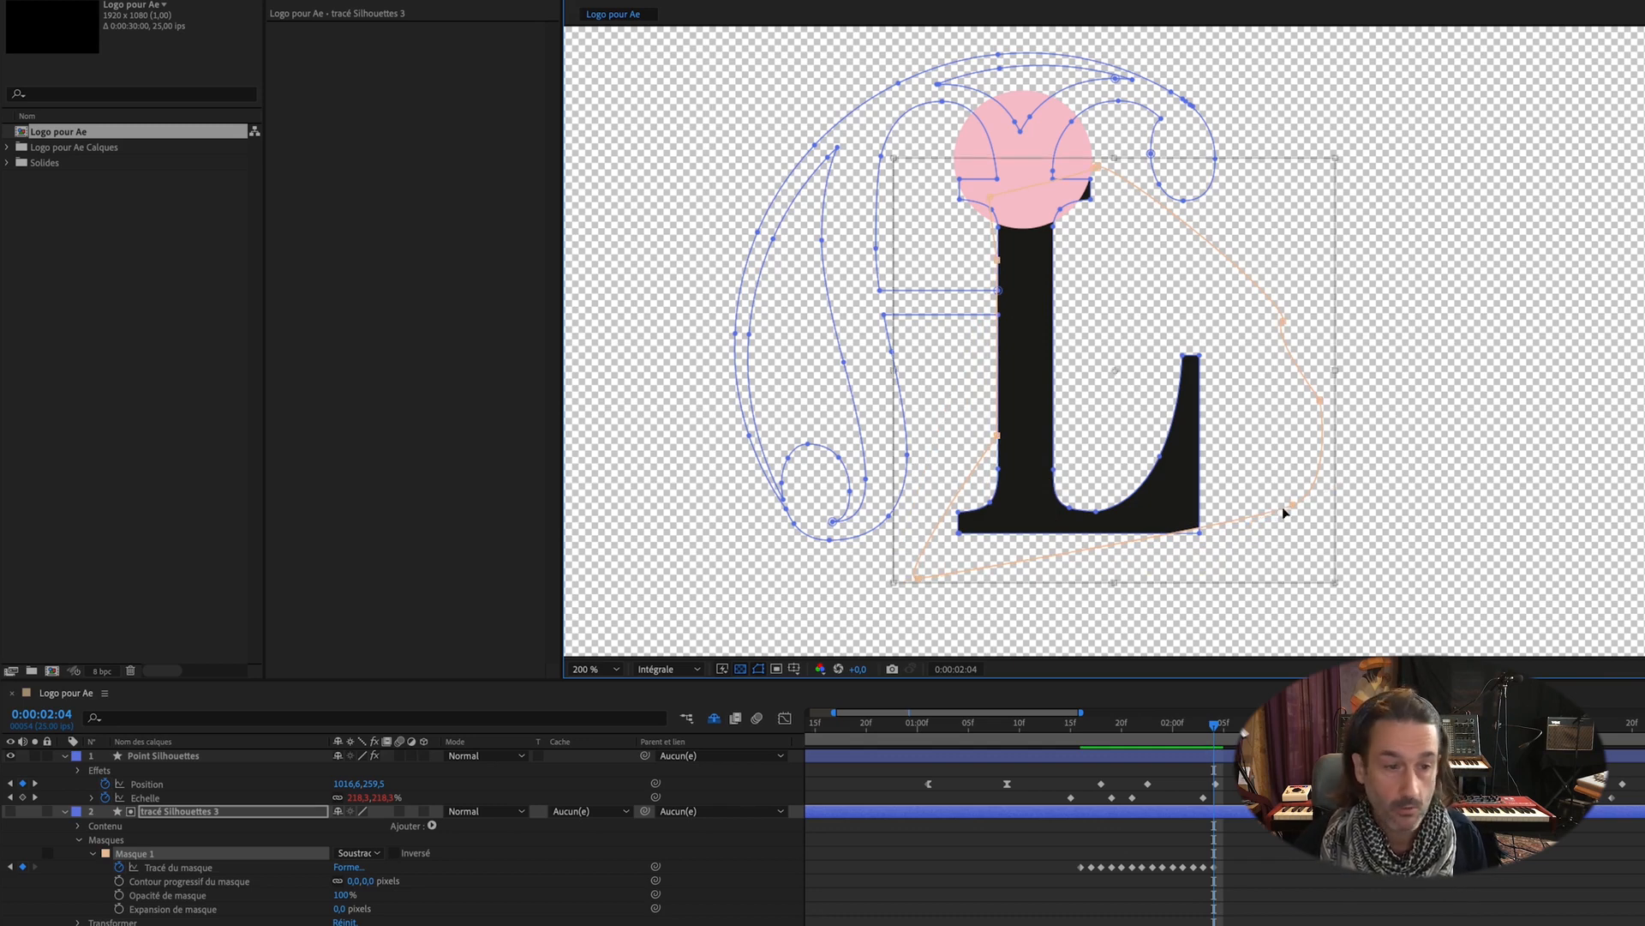
click(121, 841)
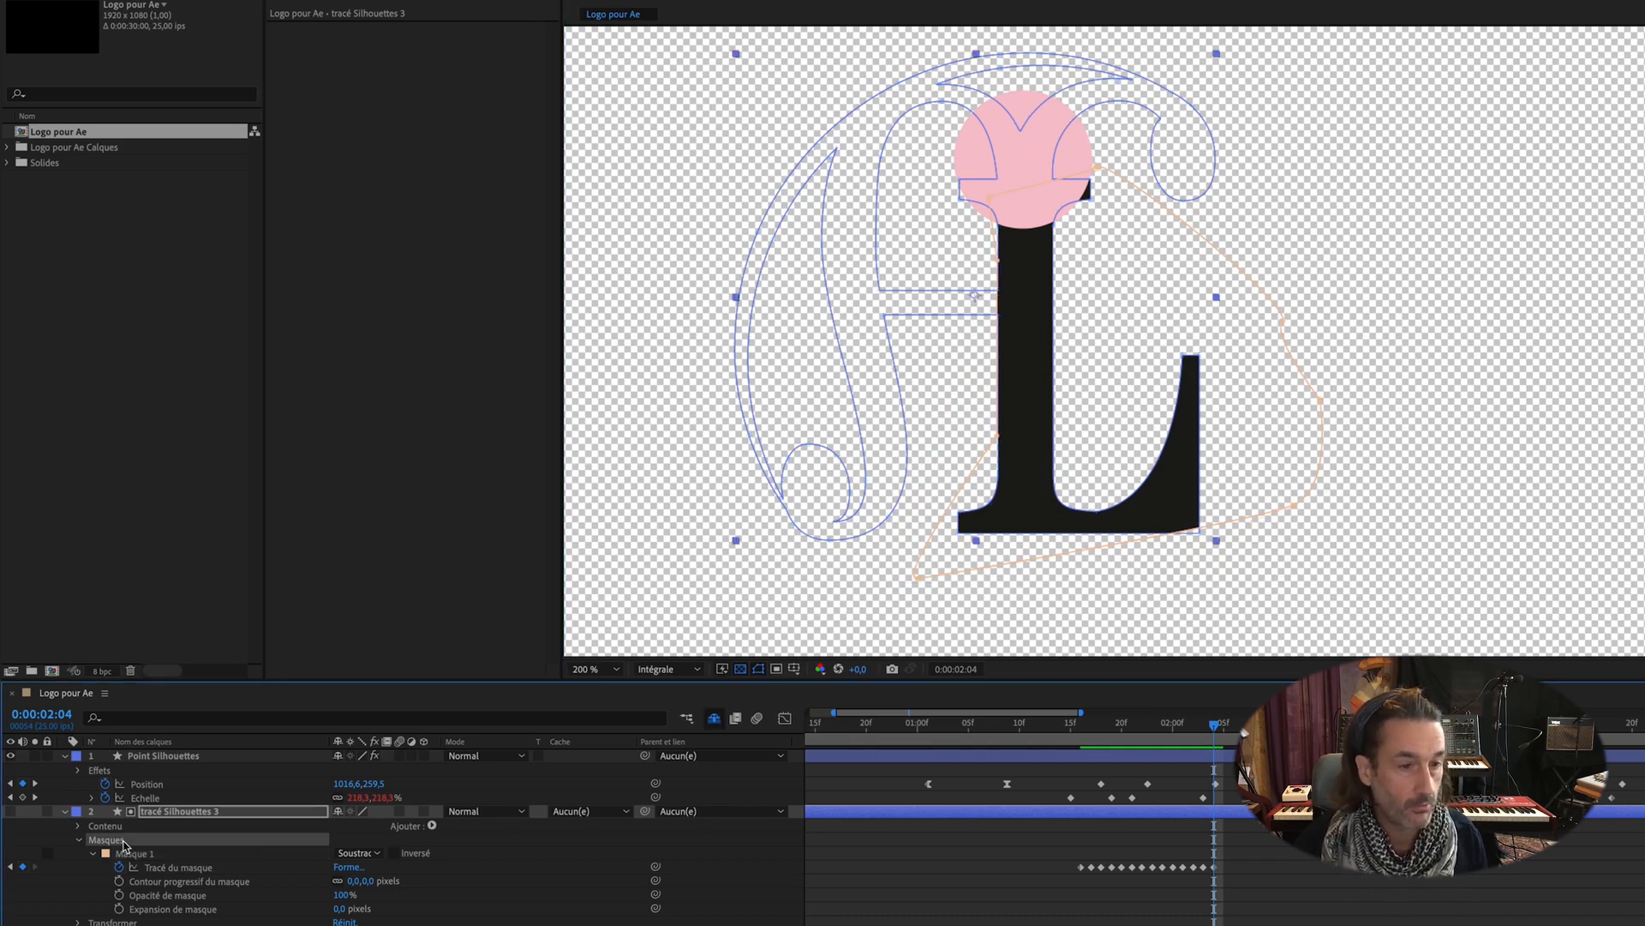
click(1292, 506)
drag(1289, 505, 1218, 579)
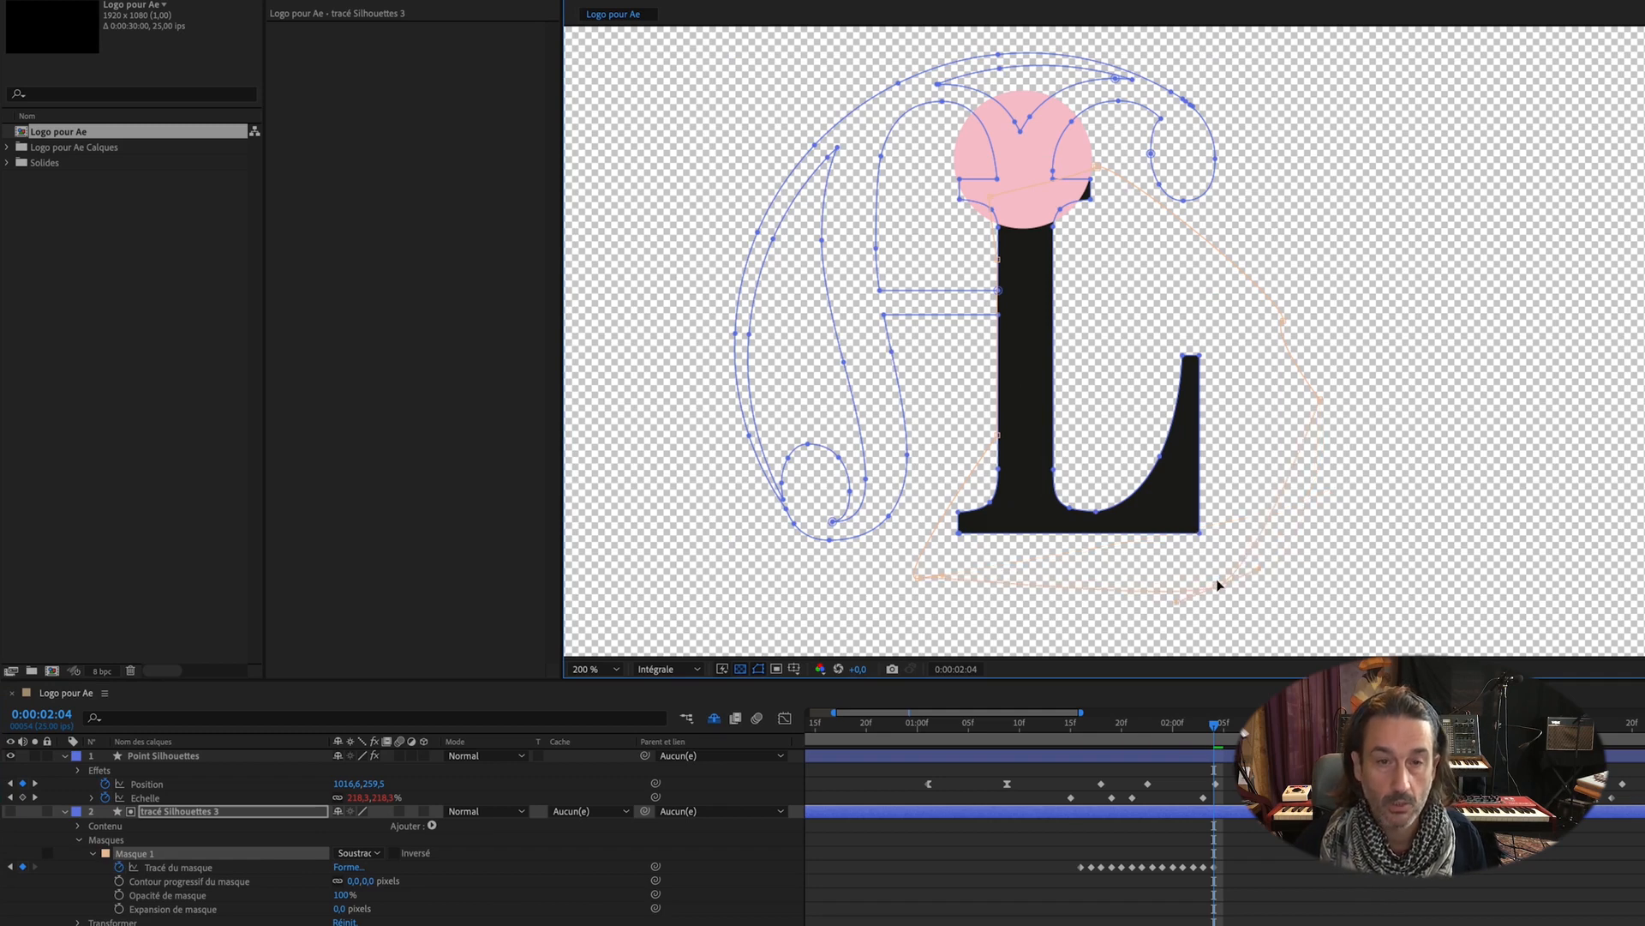
Step: At 0:00:02:04, isolate the mask's upper-left point and move it outside the L's top-left serif to uncover the serif
double_click(992, 200)
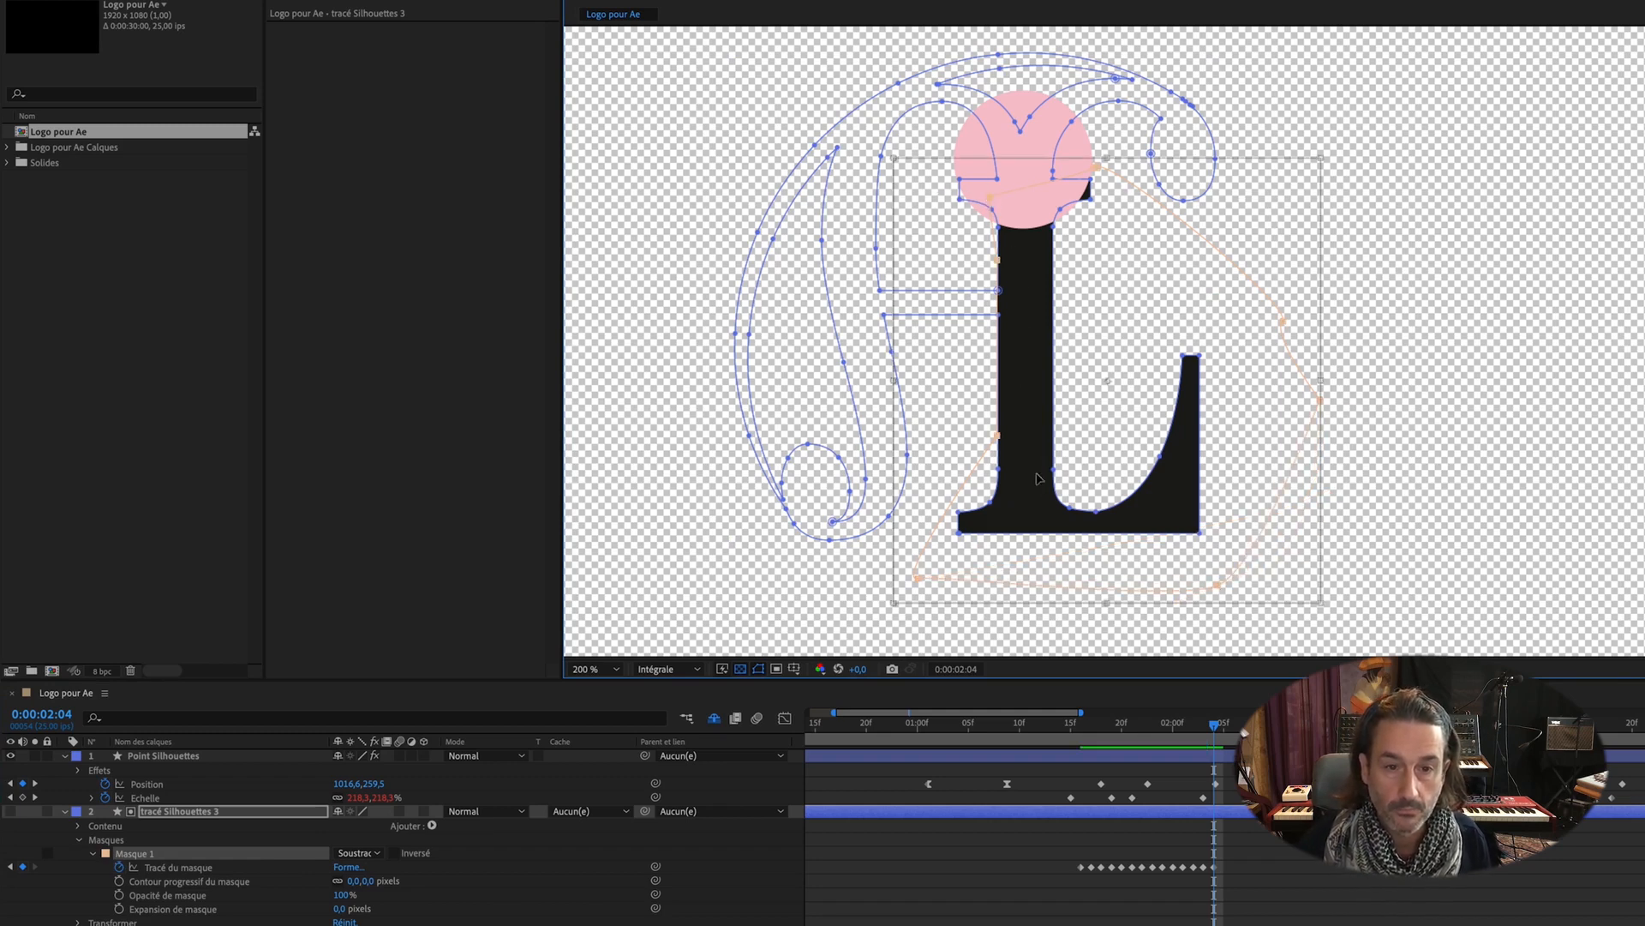
click(129, 841)
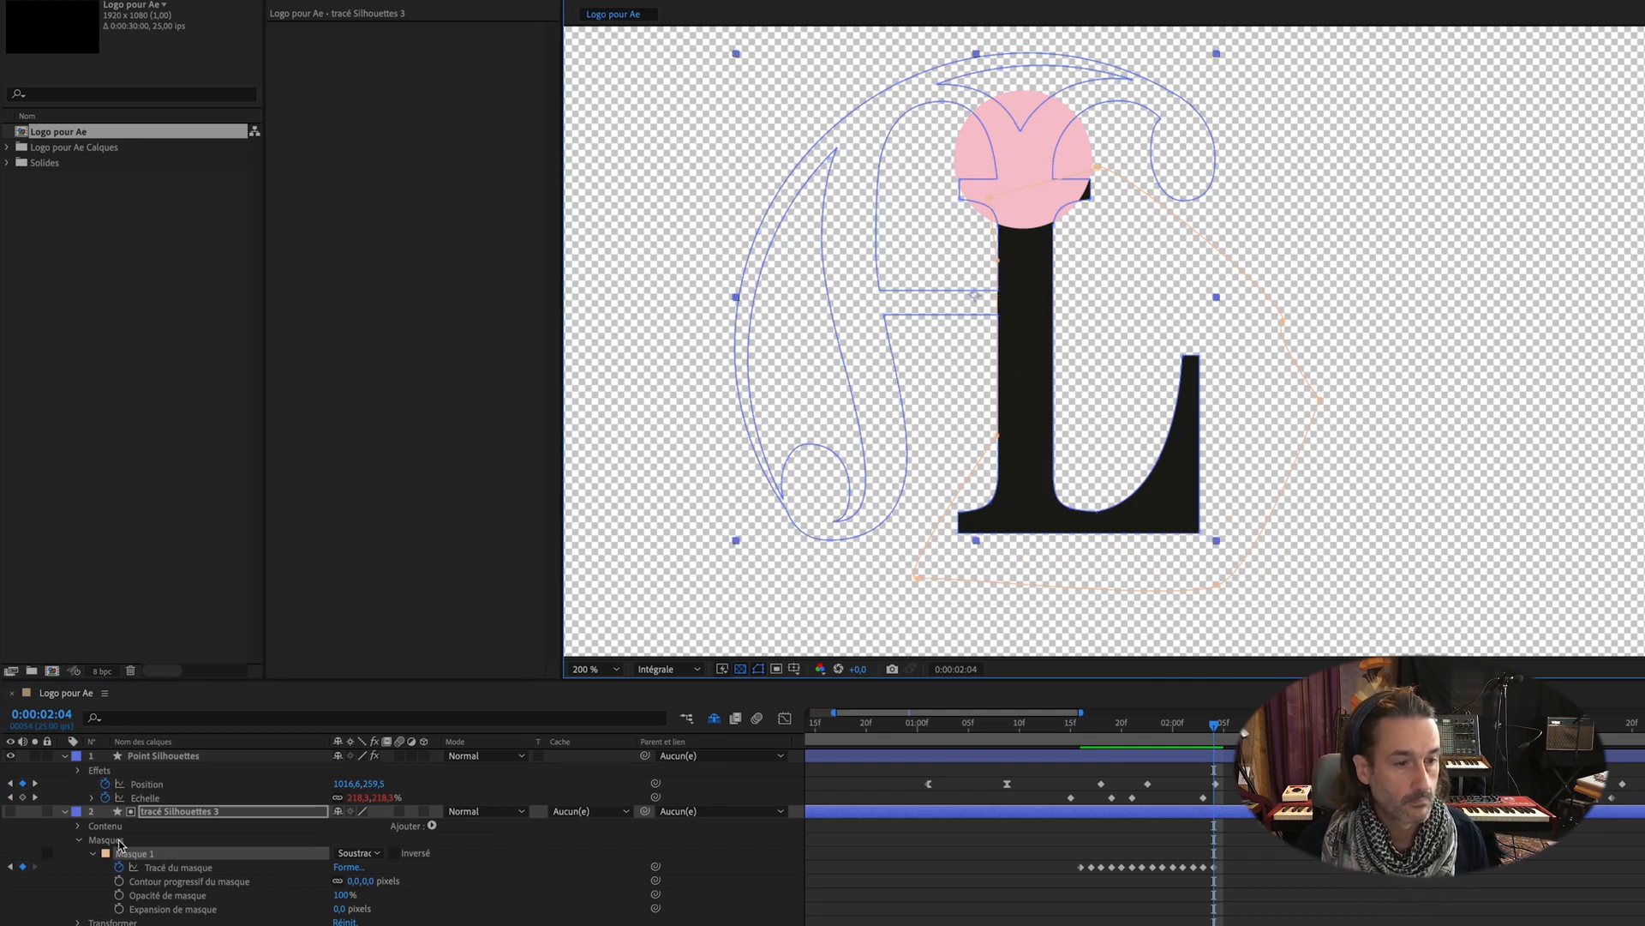
click(992, 200)
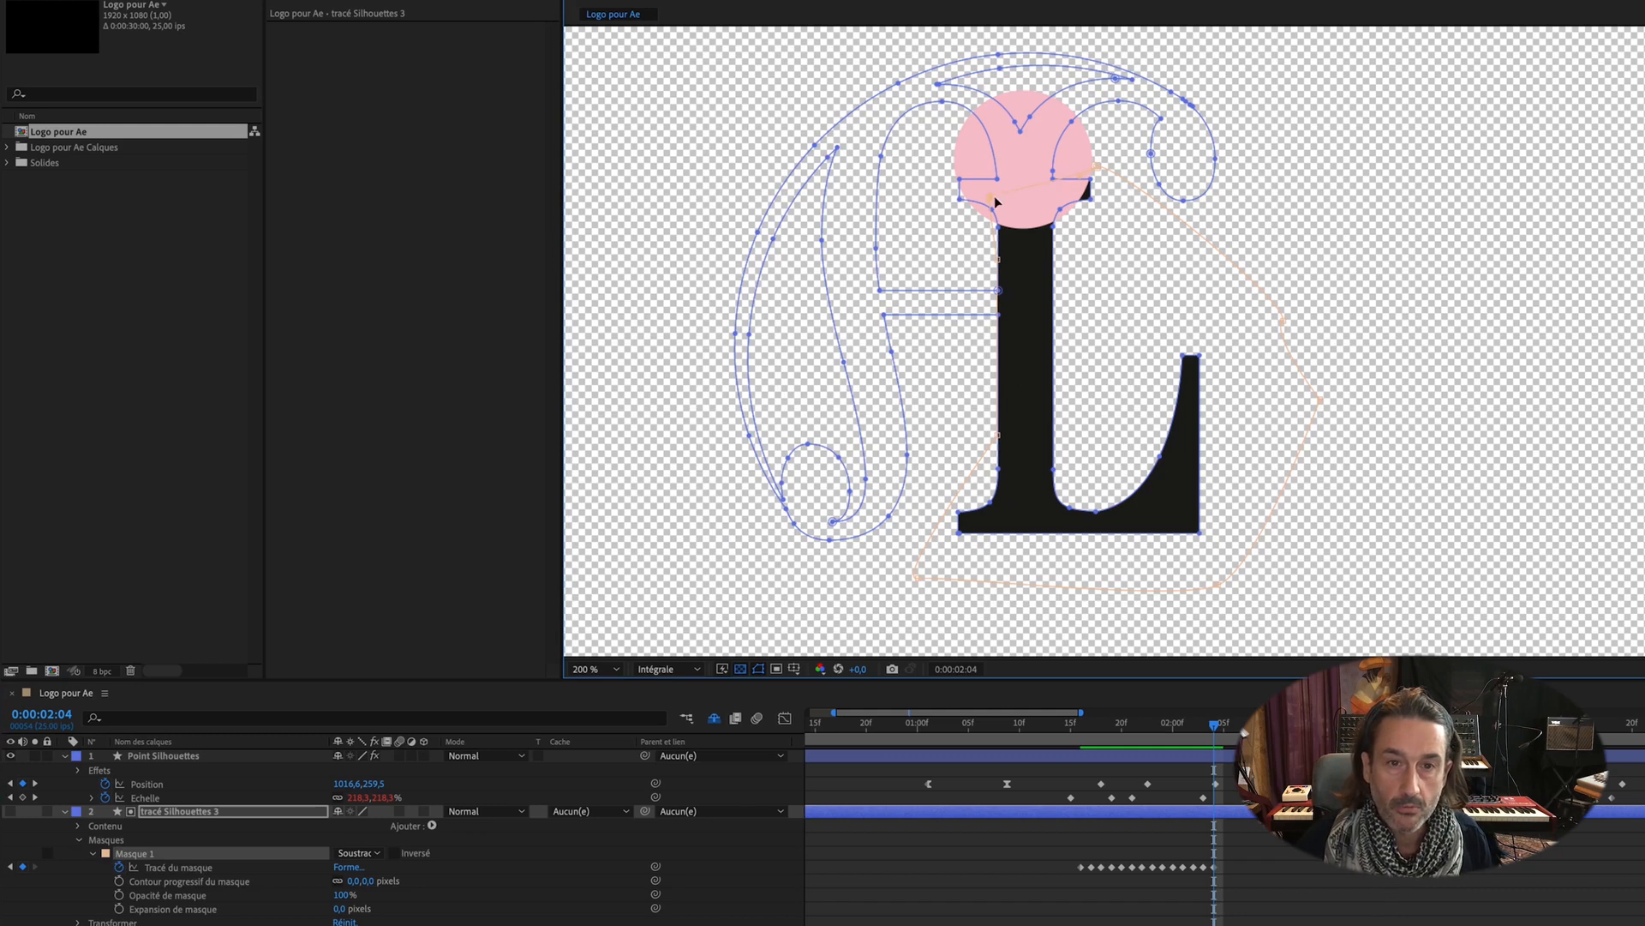
drag(992, 200, 927, 180)
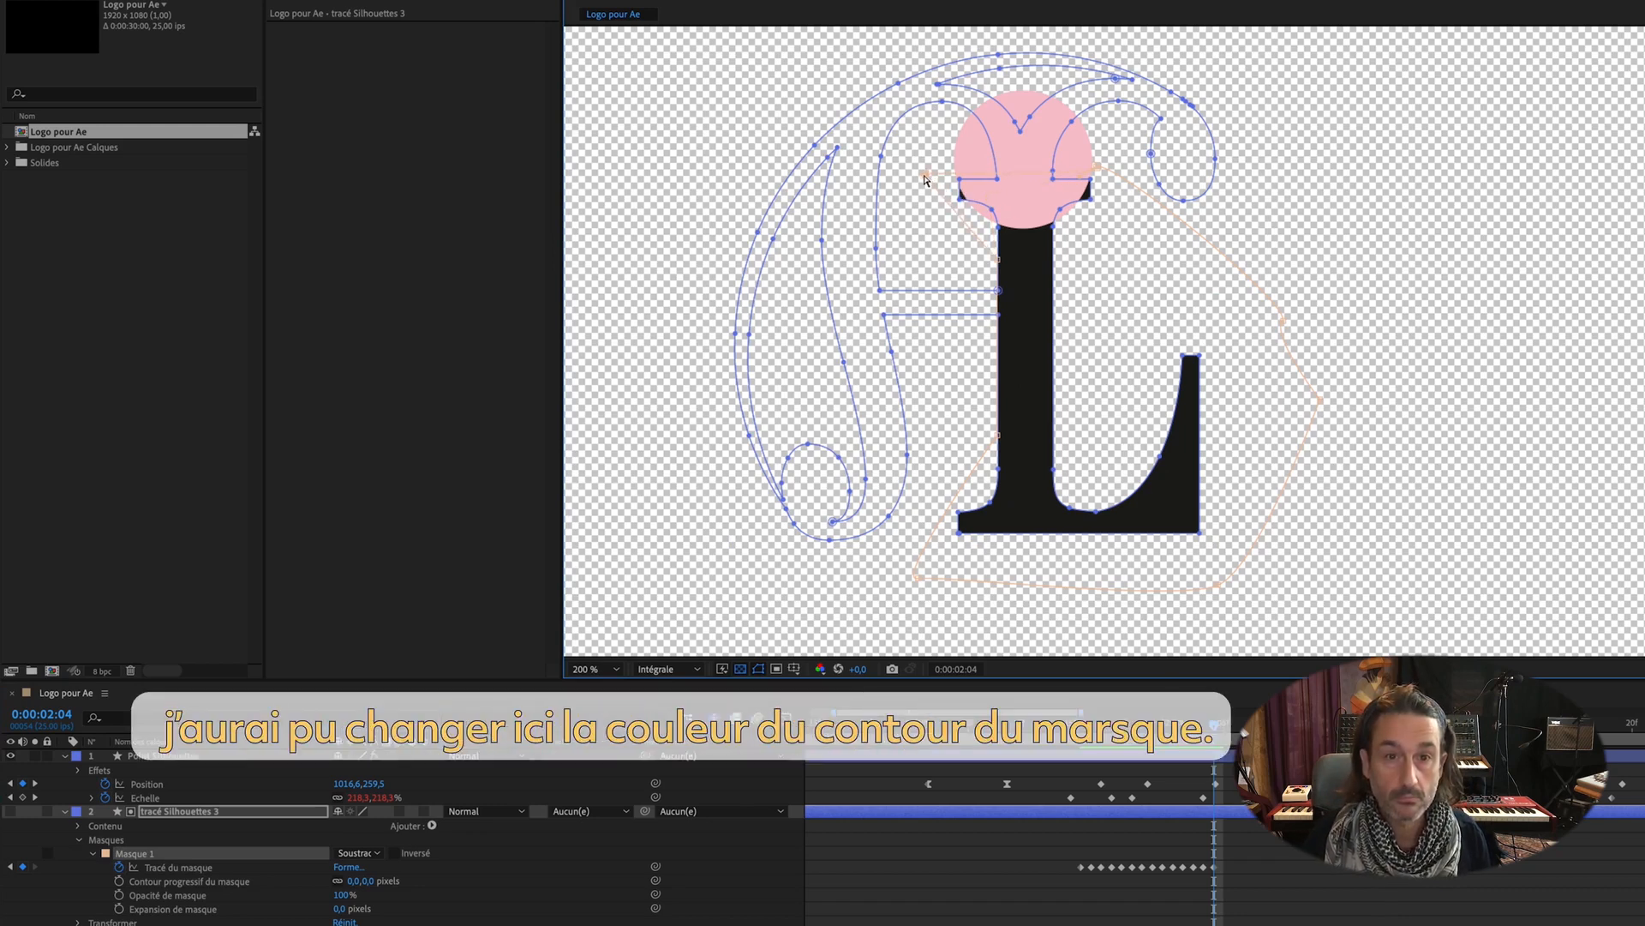
Step: At 0:00:02:06, move the mask's upper-right point up to the dot and its neighbouring right point in beside the L's top serif
key(super+Left)
key(super+Up)
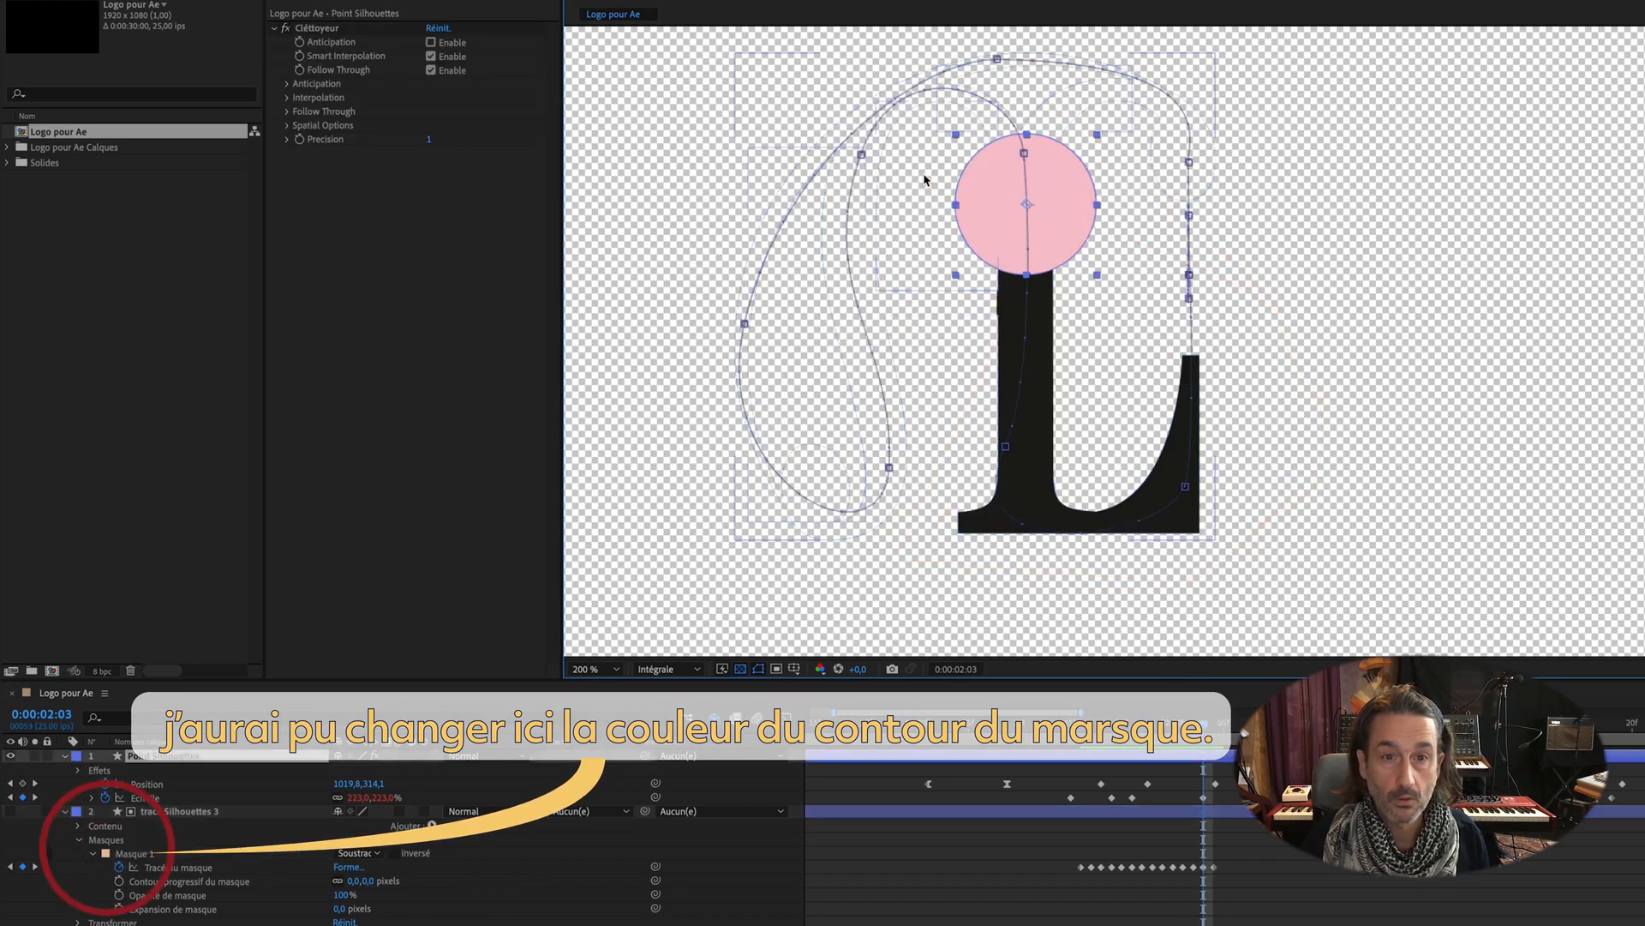
key(super+Right)
key(super+Right)
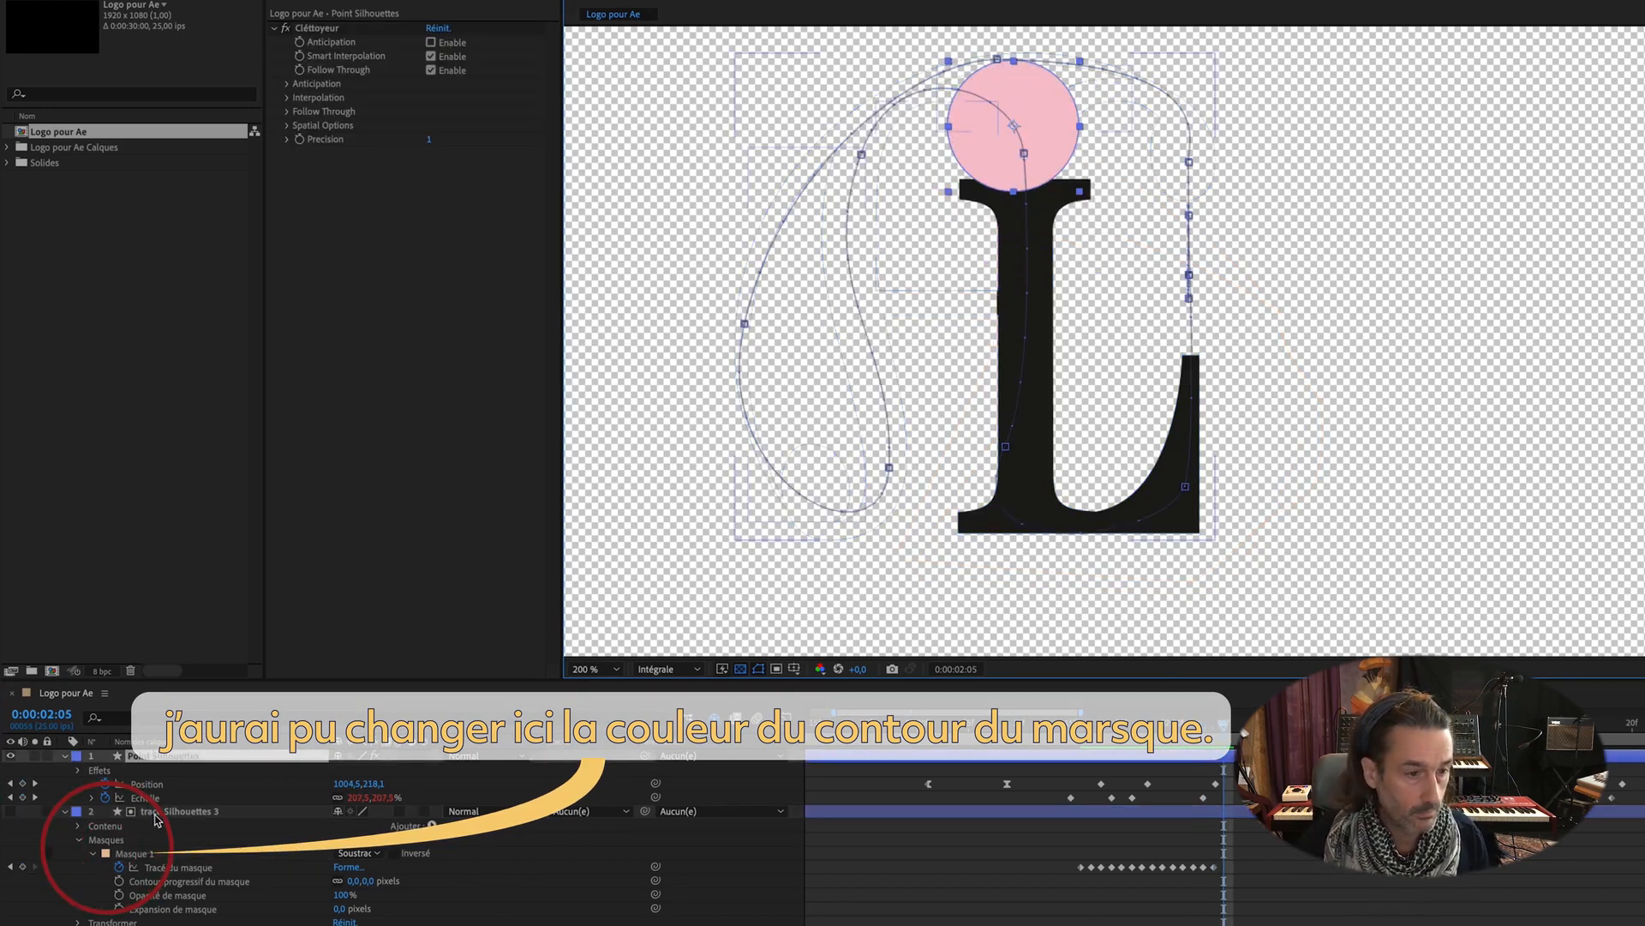
click(157, 814)
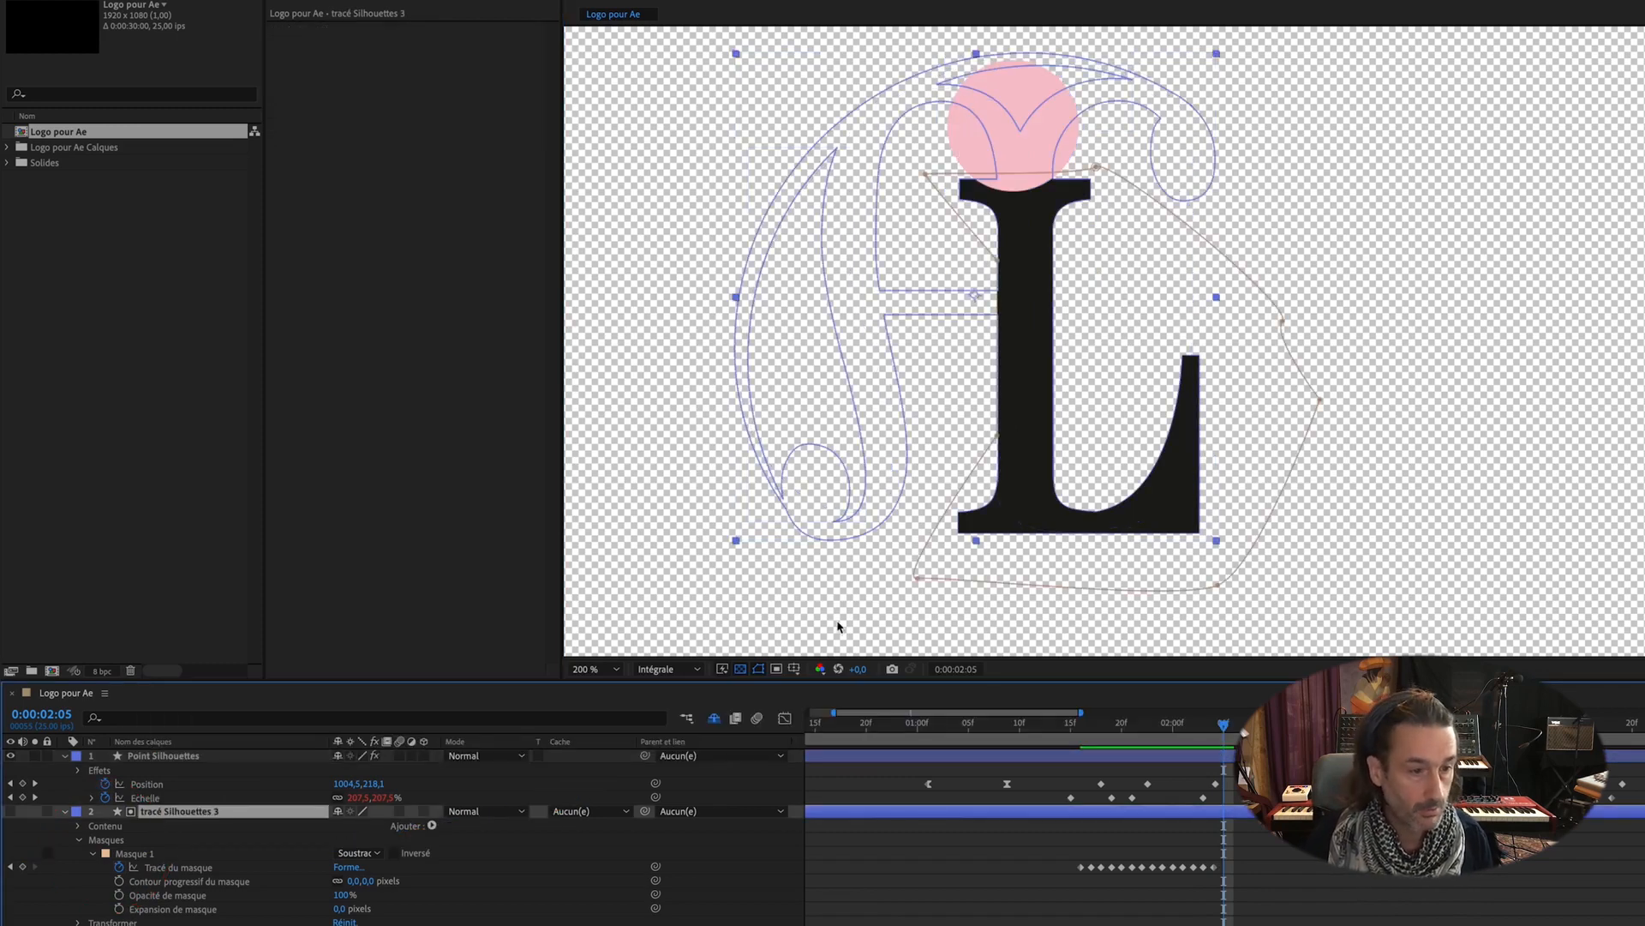
key(super+Right)
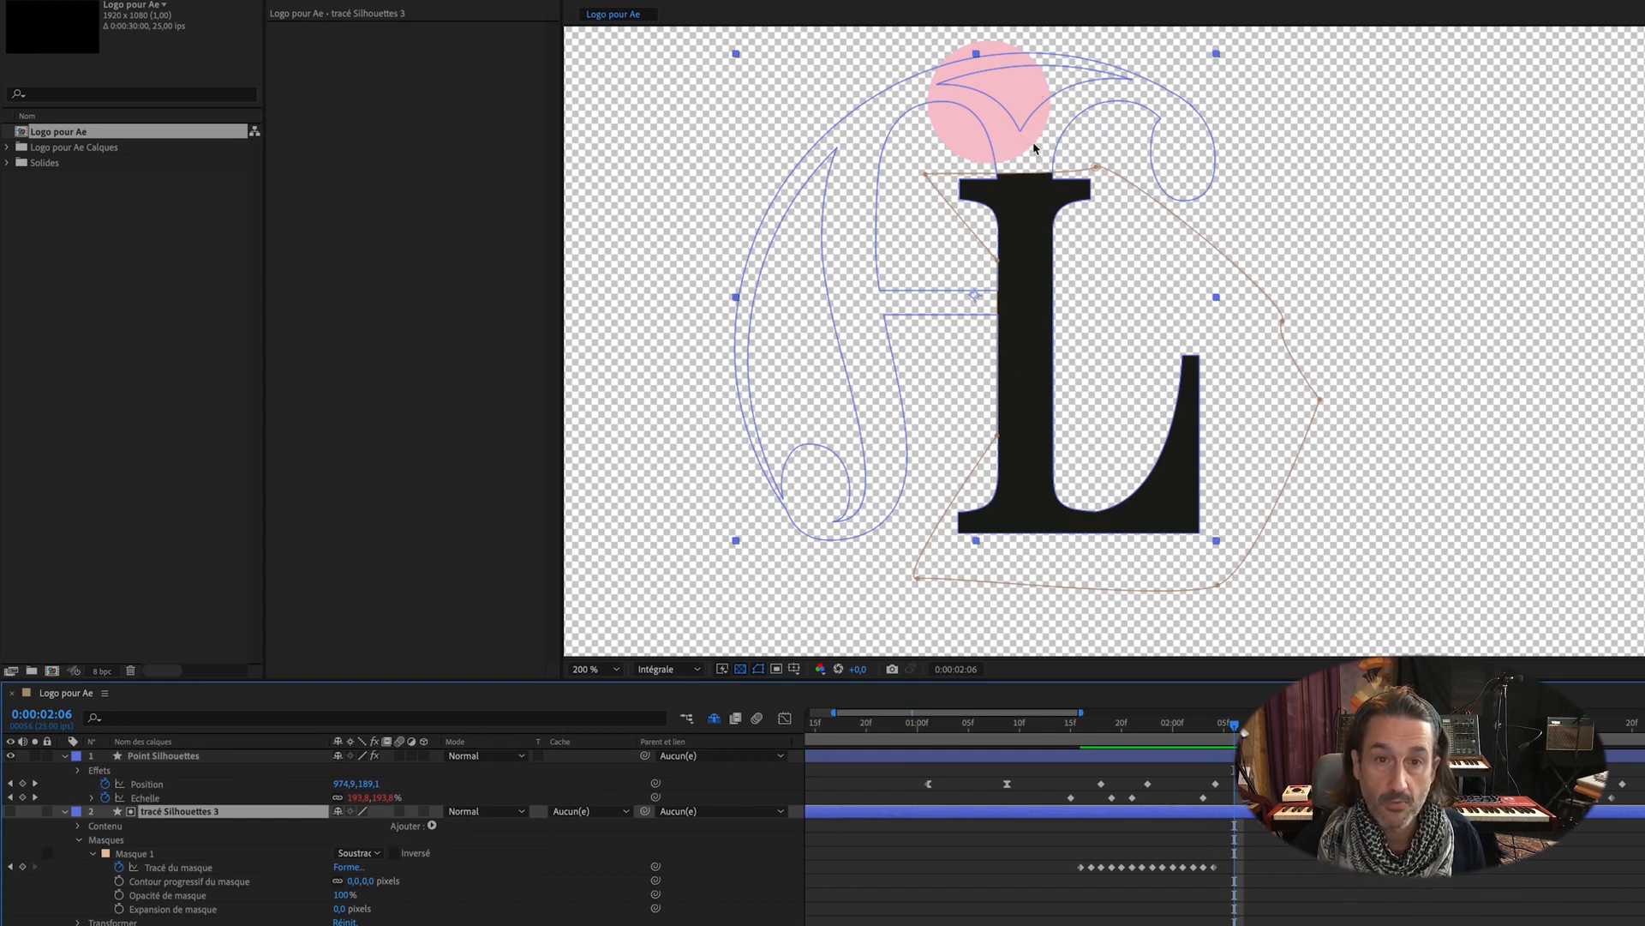
click(1098, 170)
drag(1098, 169, 1022, 130)
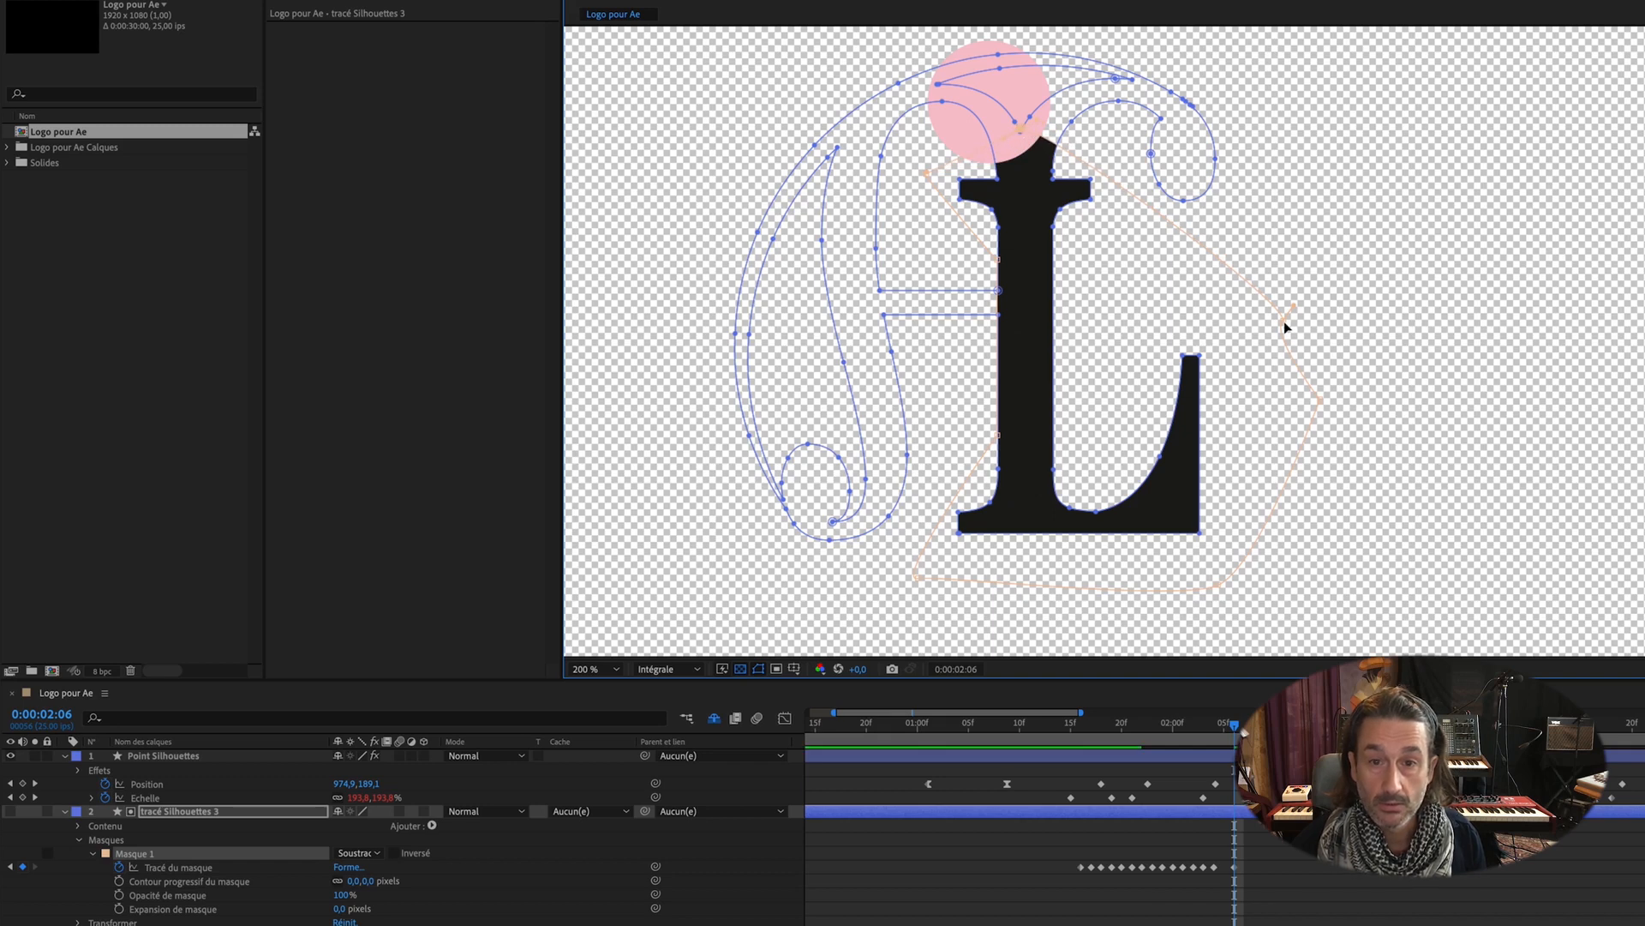
drag(1283, 320, 1063, 186)
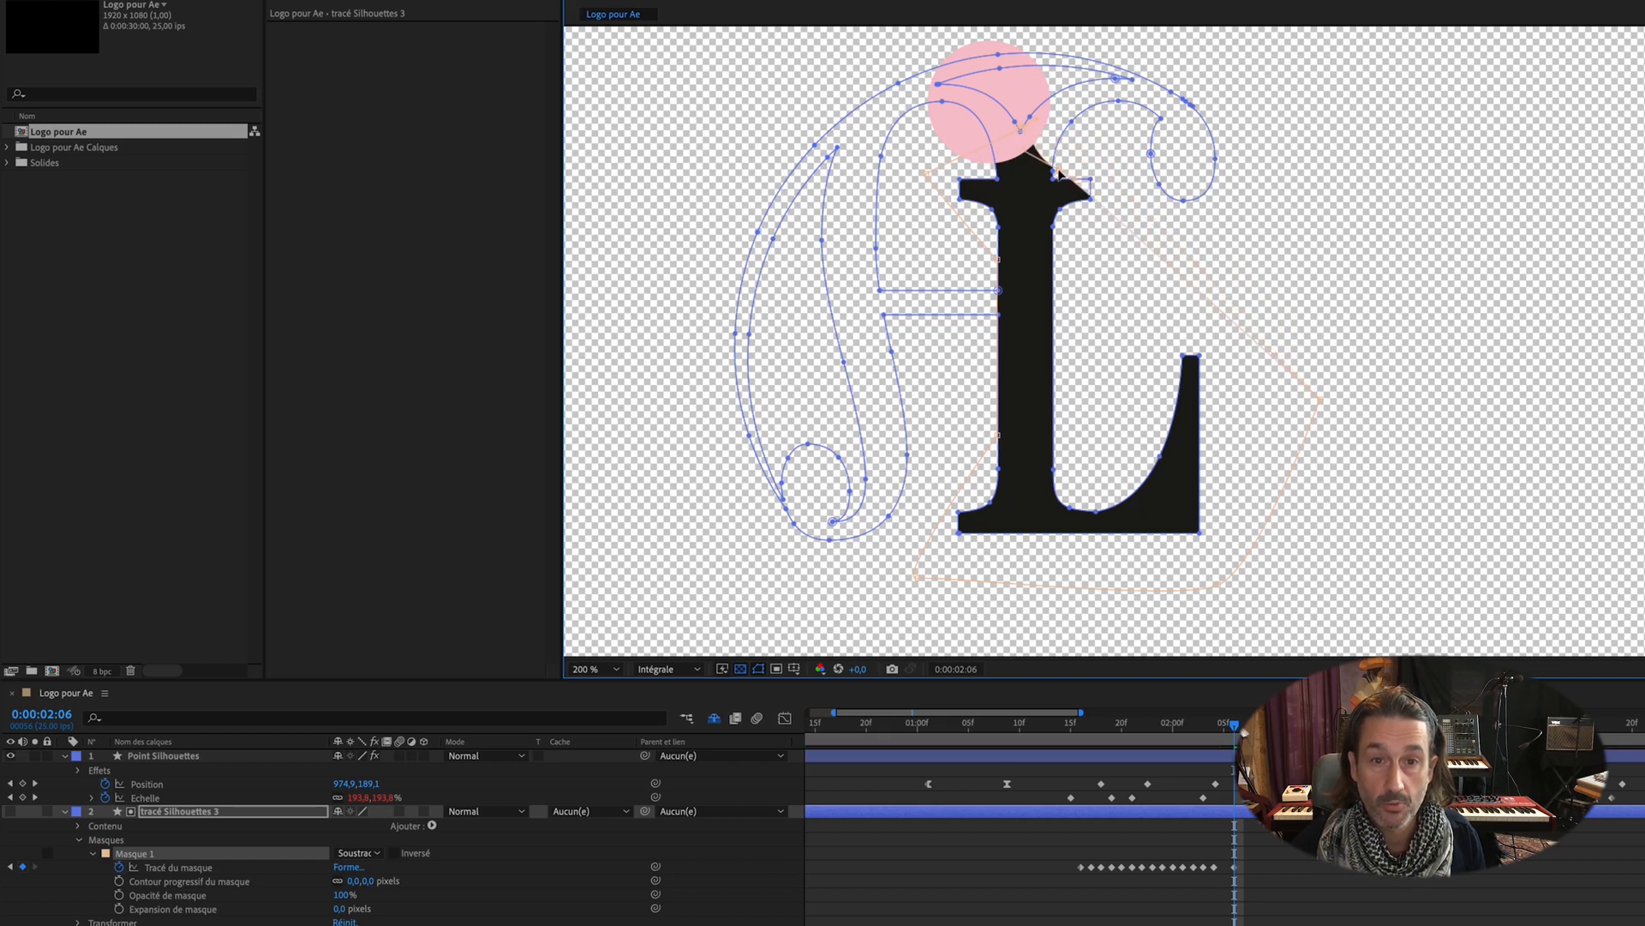
Step: At 0:00:02:06, isolate the mask's far-right point and move it beyond the top-right serif, and push the lower-right point outward past the L's foot
double_click(1320, 405)
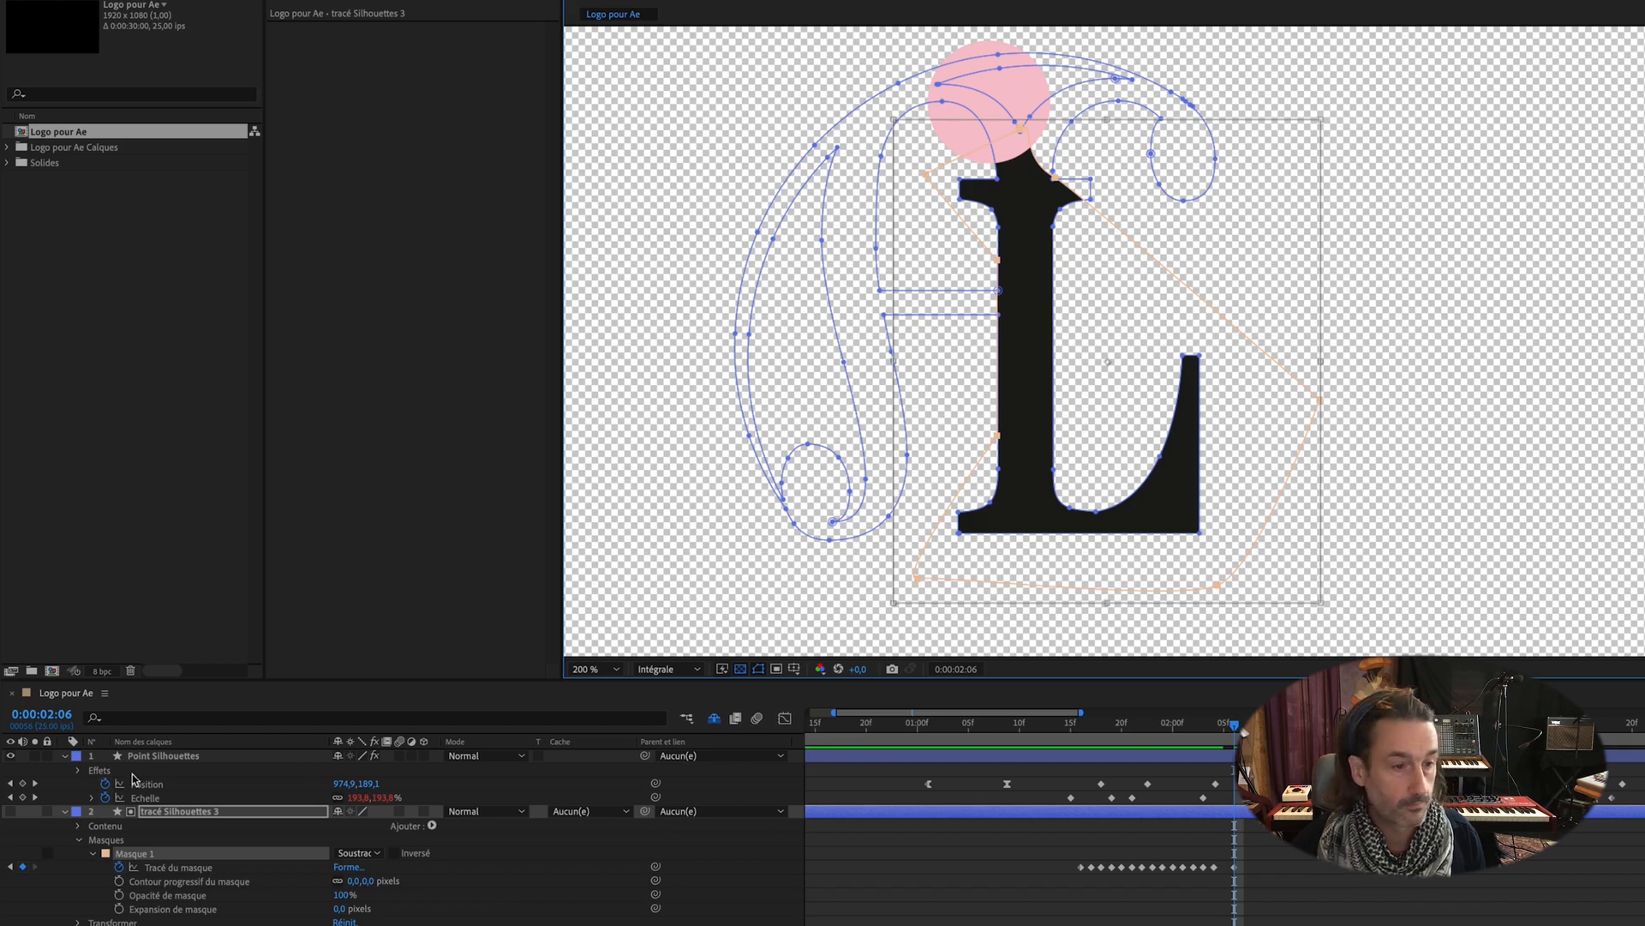
click(137, 853)
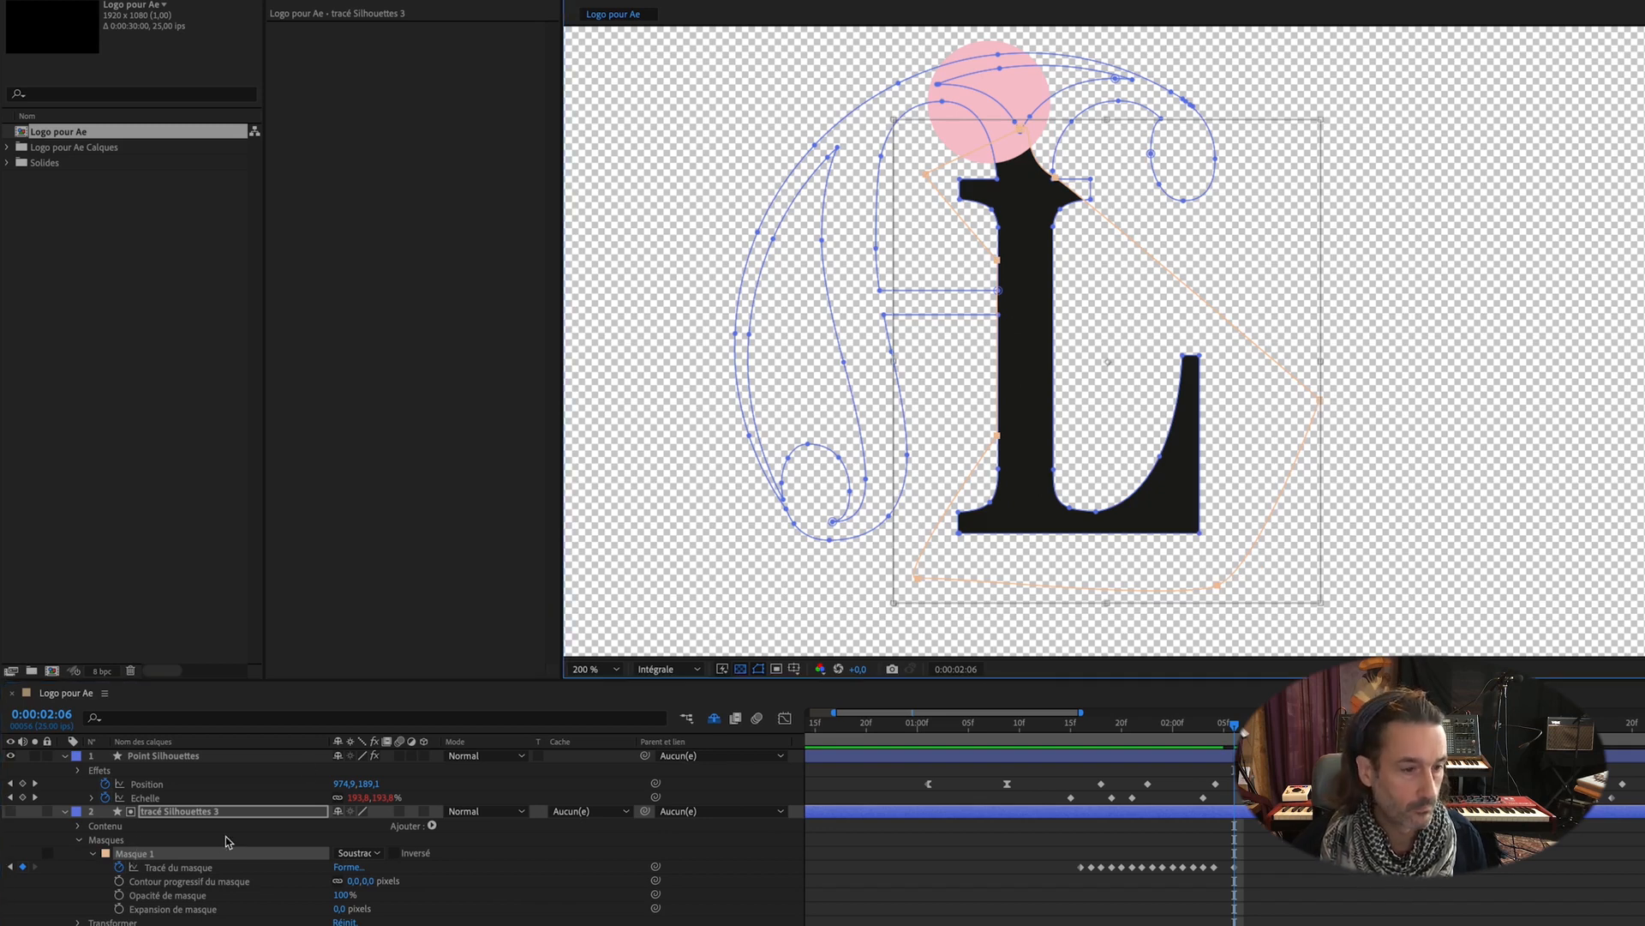
click(208, 867)
click(118, 840)
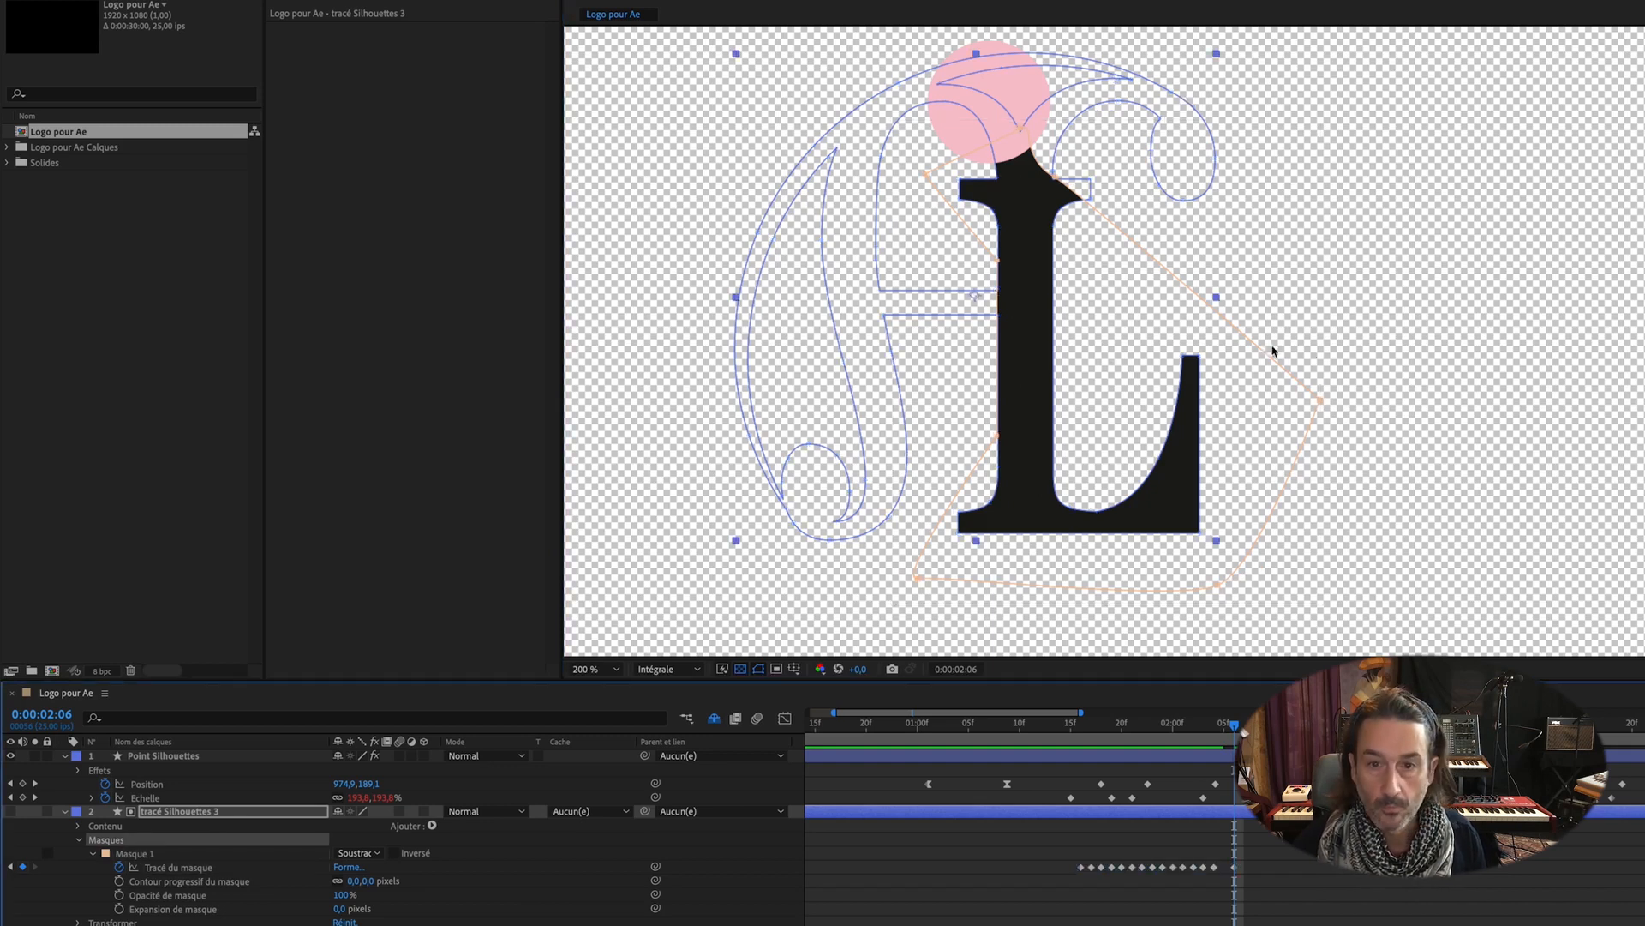
click(1321, 406)
drag(1320, 406, 1128, 158)
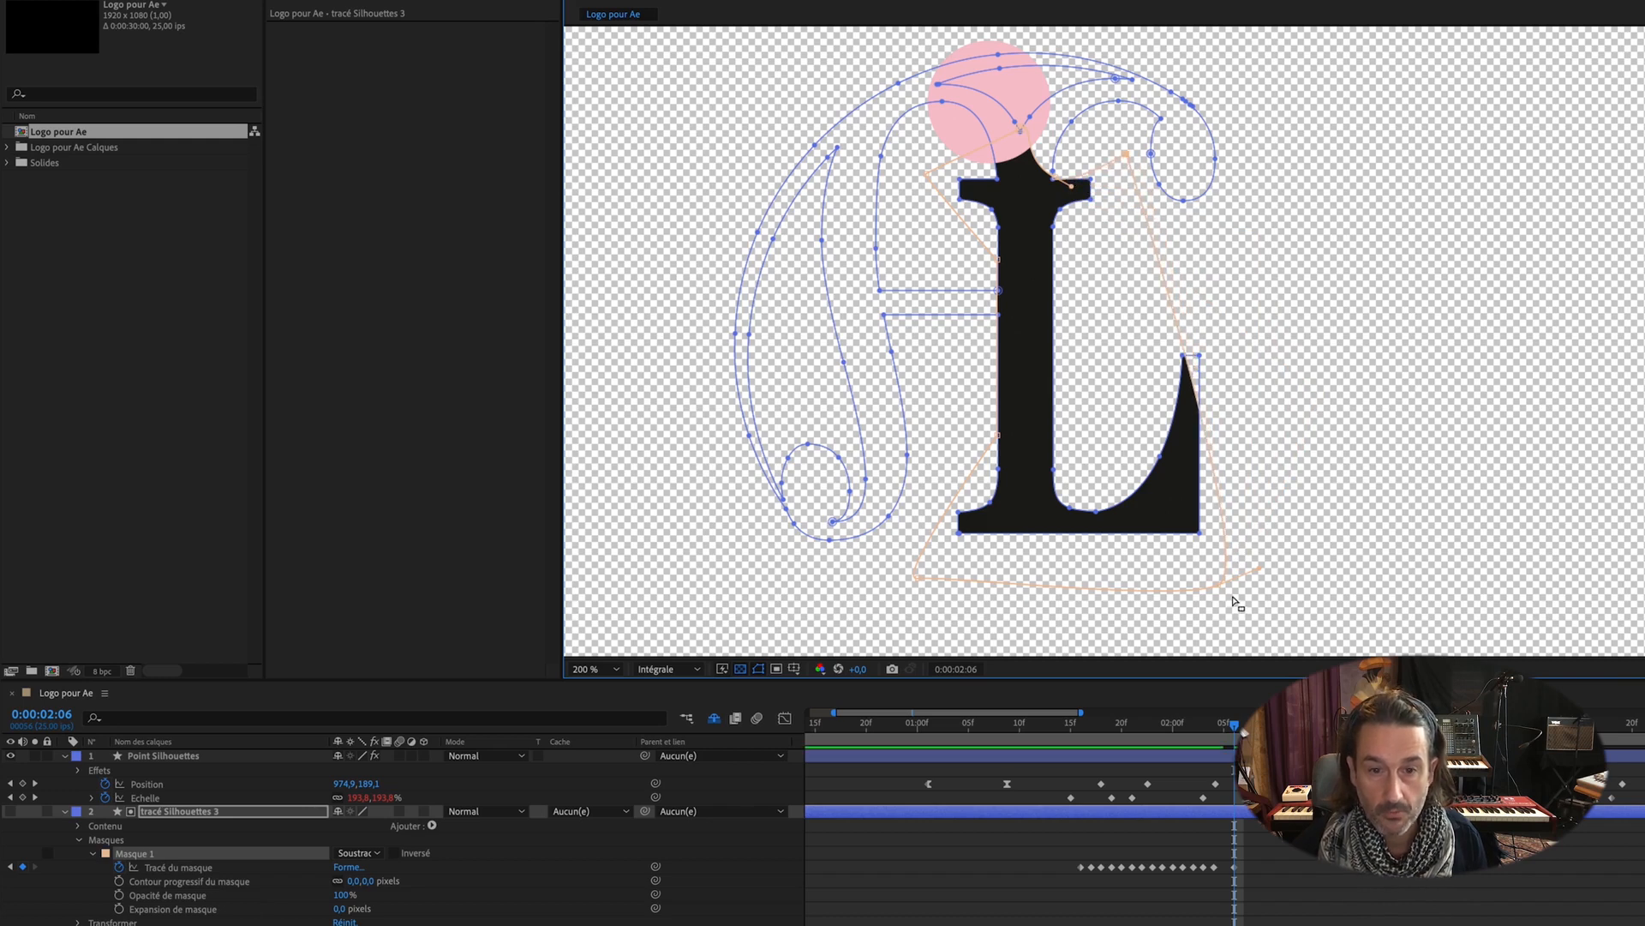
drag(1220, 583, 1313, 547)
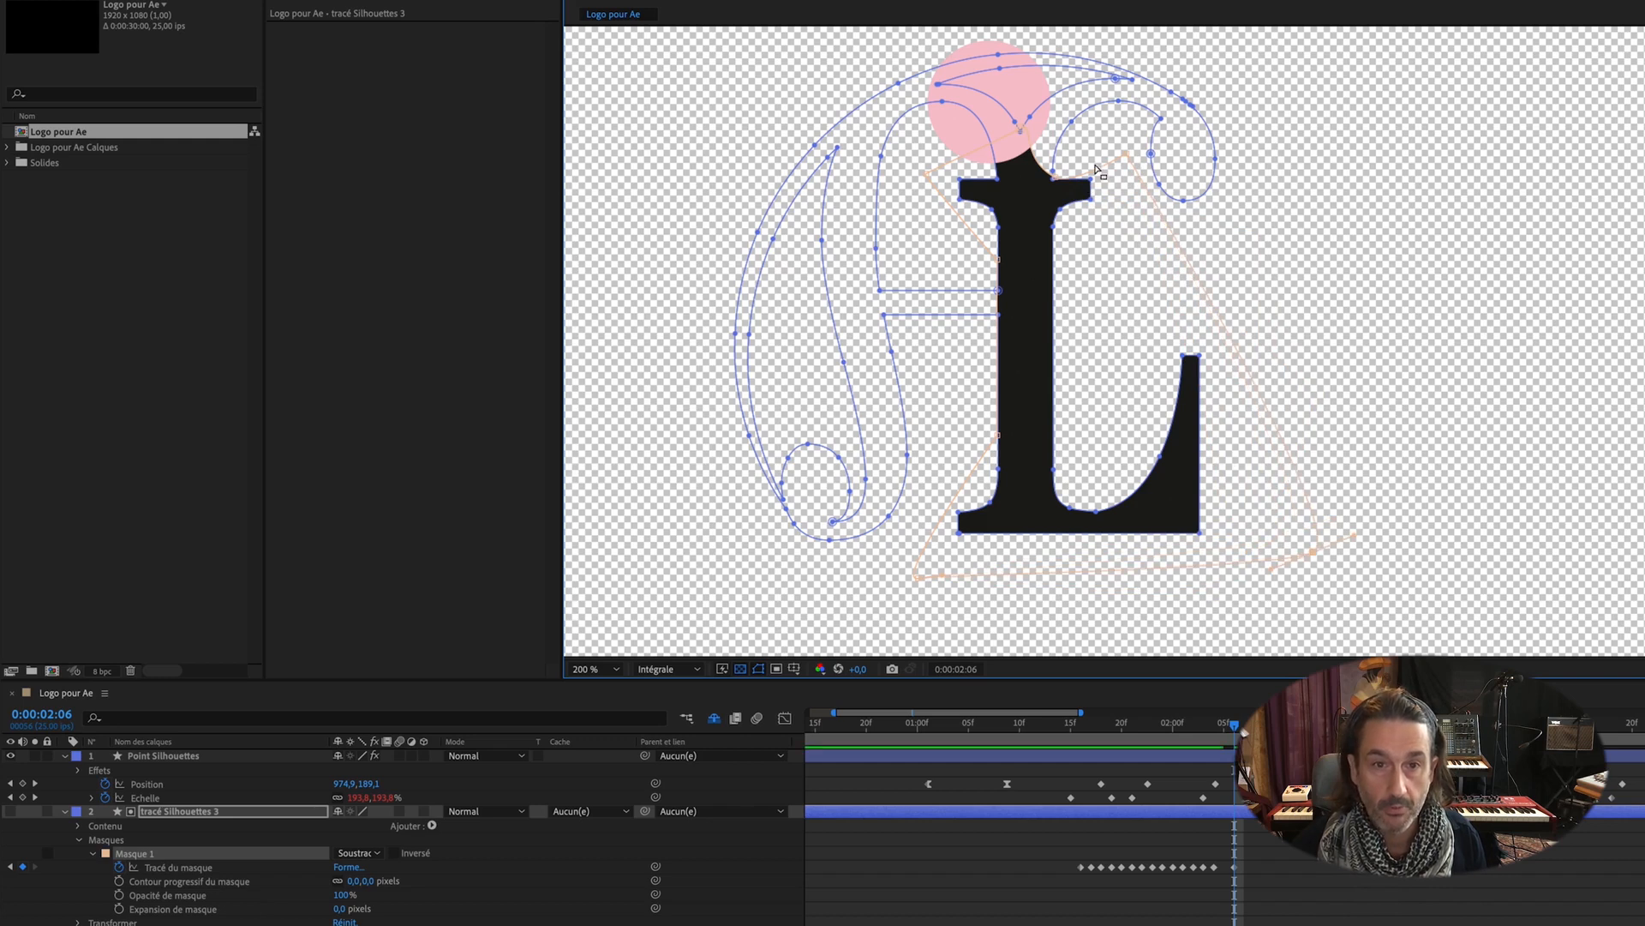
Step: Adjust the curve handles of the mask point above the L's right serif so the edge runs up to the pink dot
click(1055, 179)
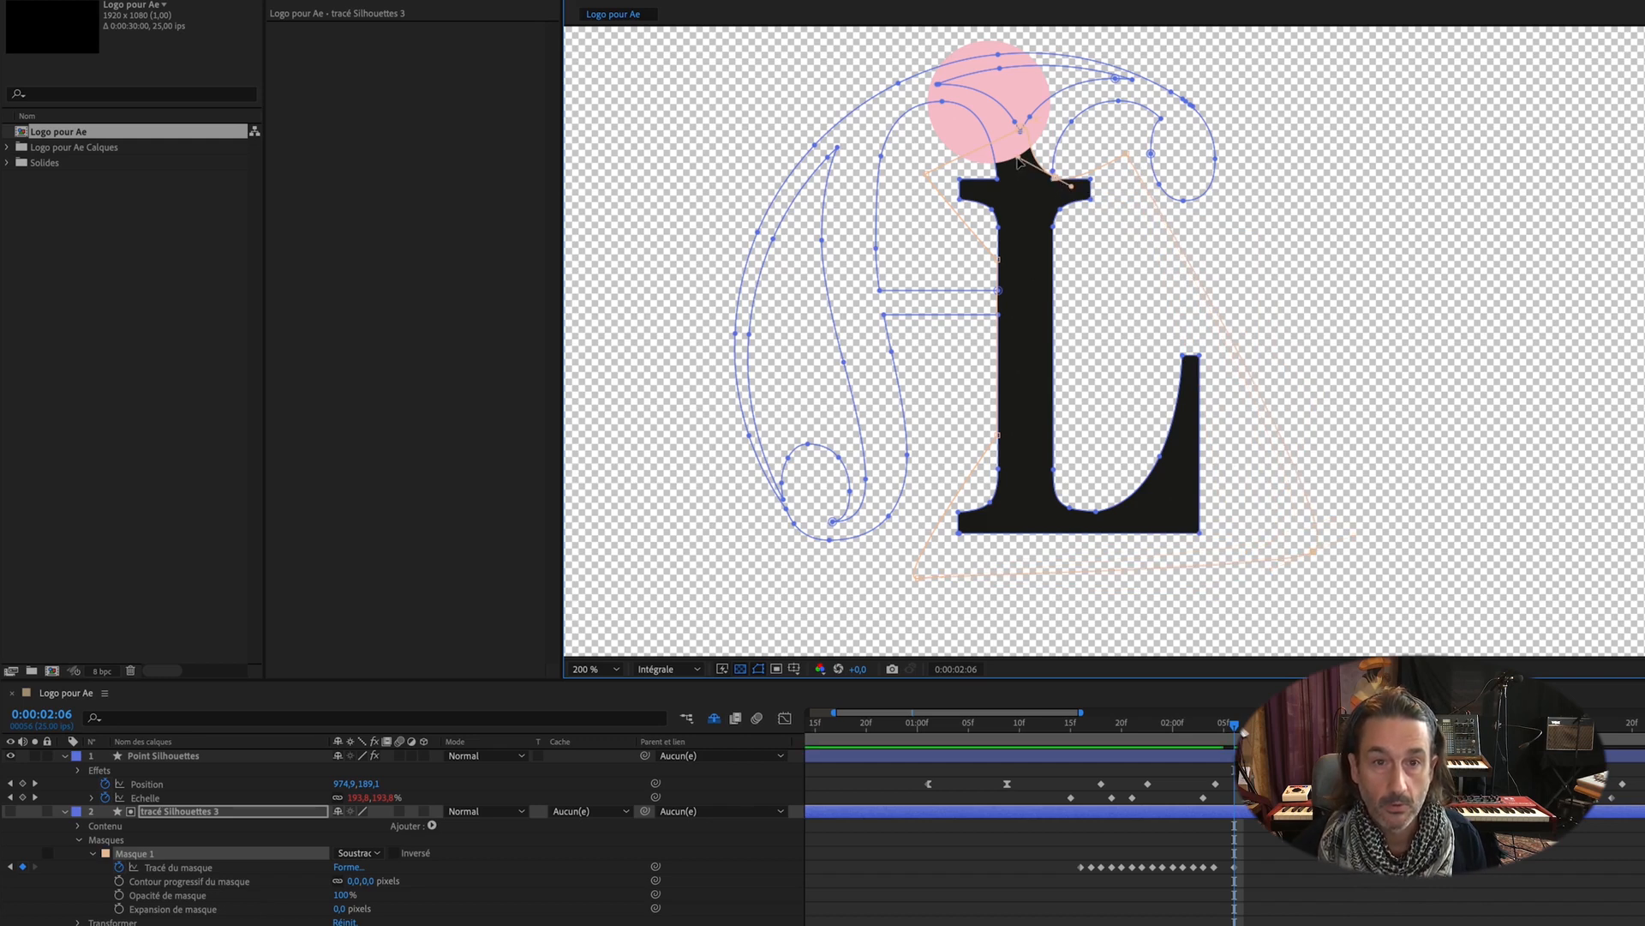
drag(1020, 161, 1034, 133)
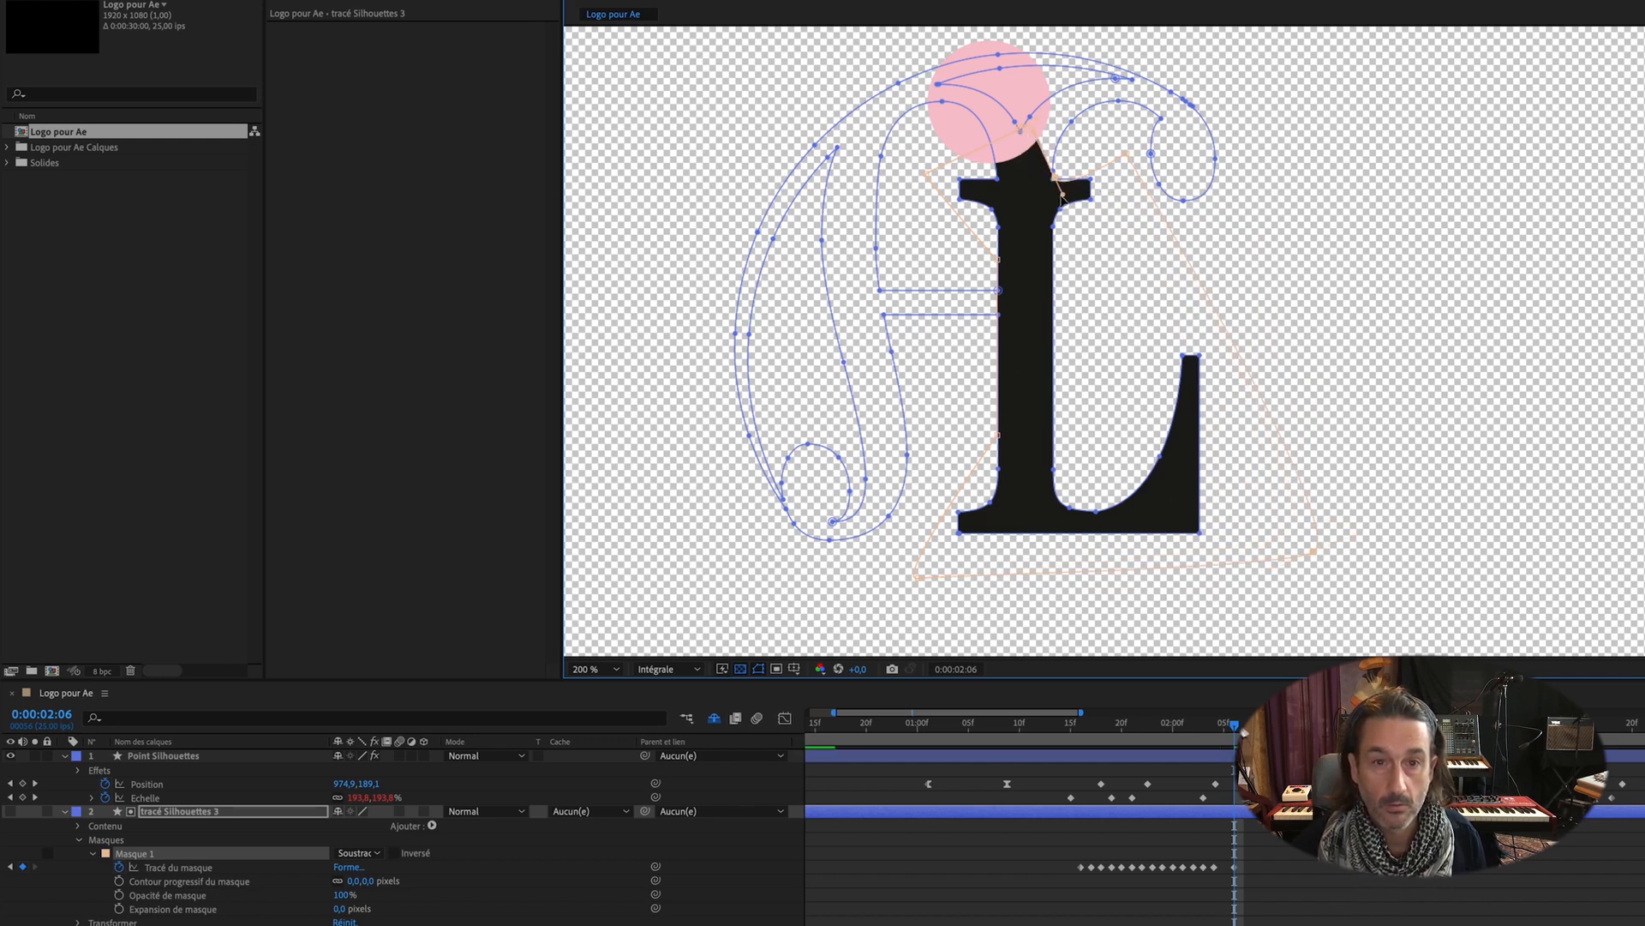
drag(1064, 196, 1081, 196)
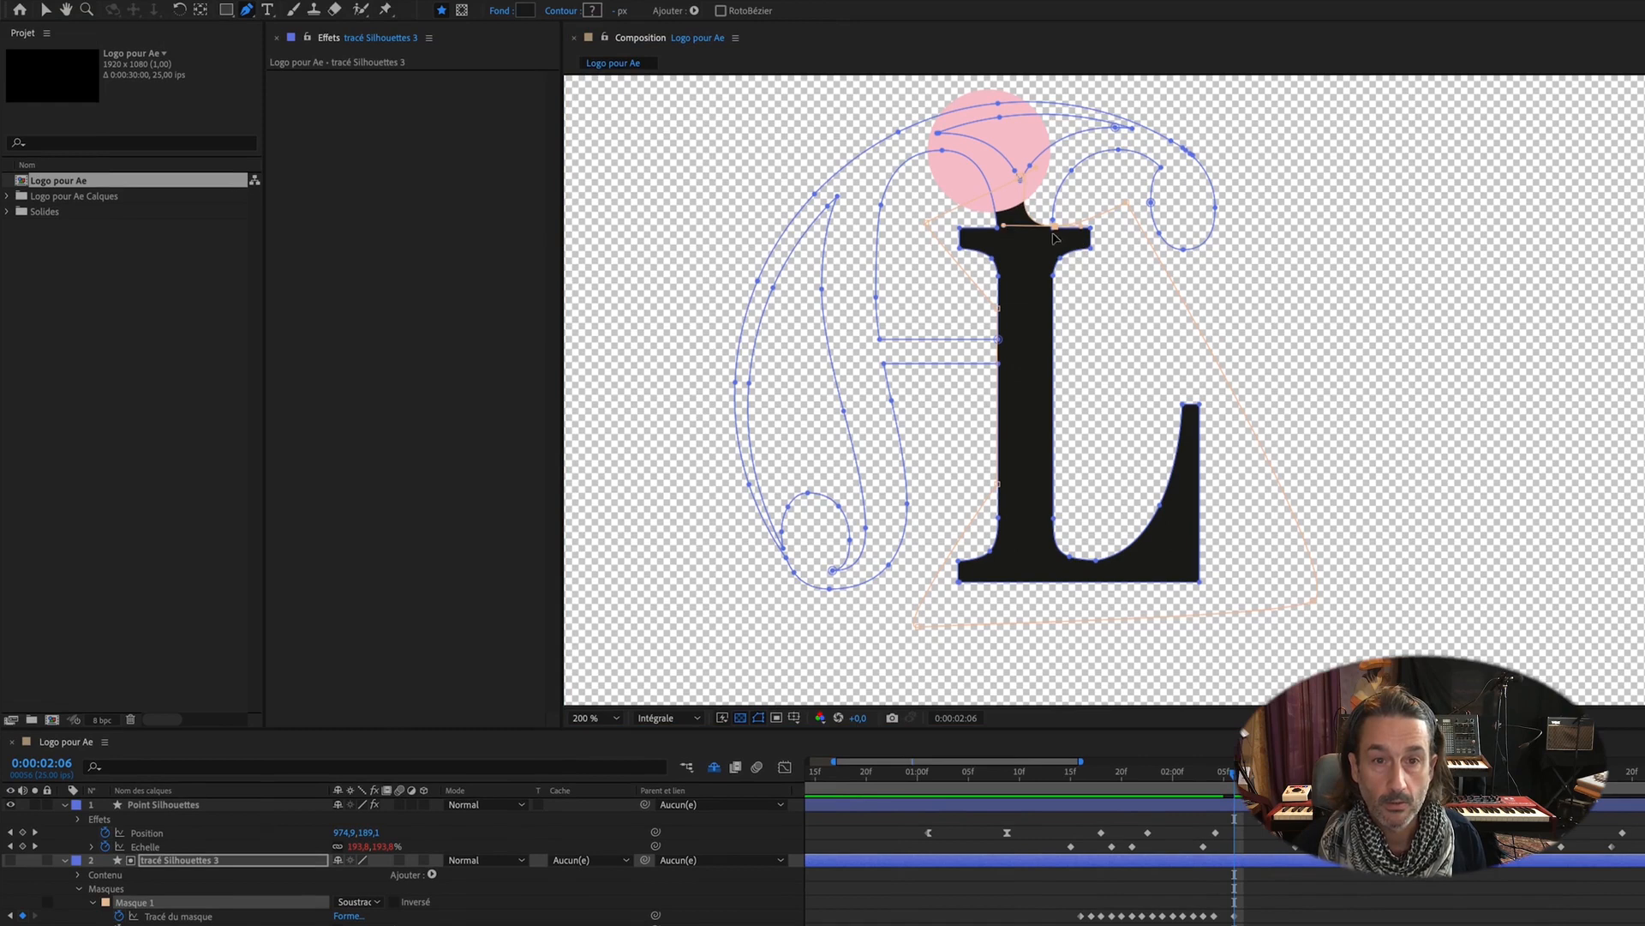
drag(1005, 227, 1020, 183)
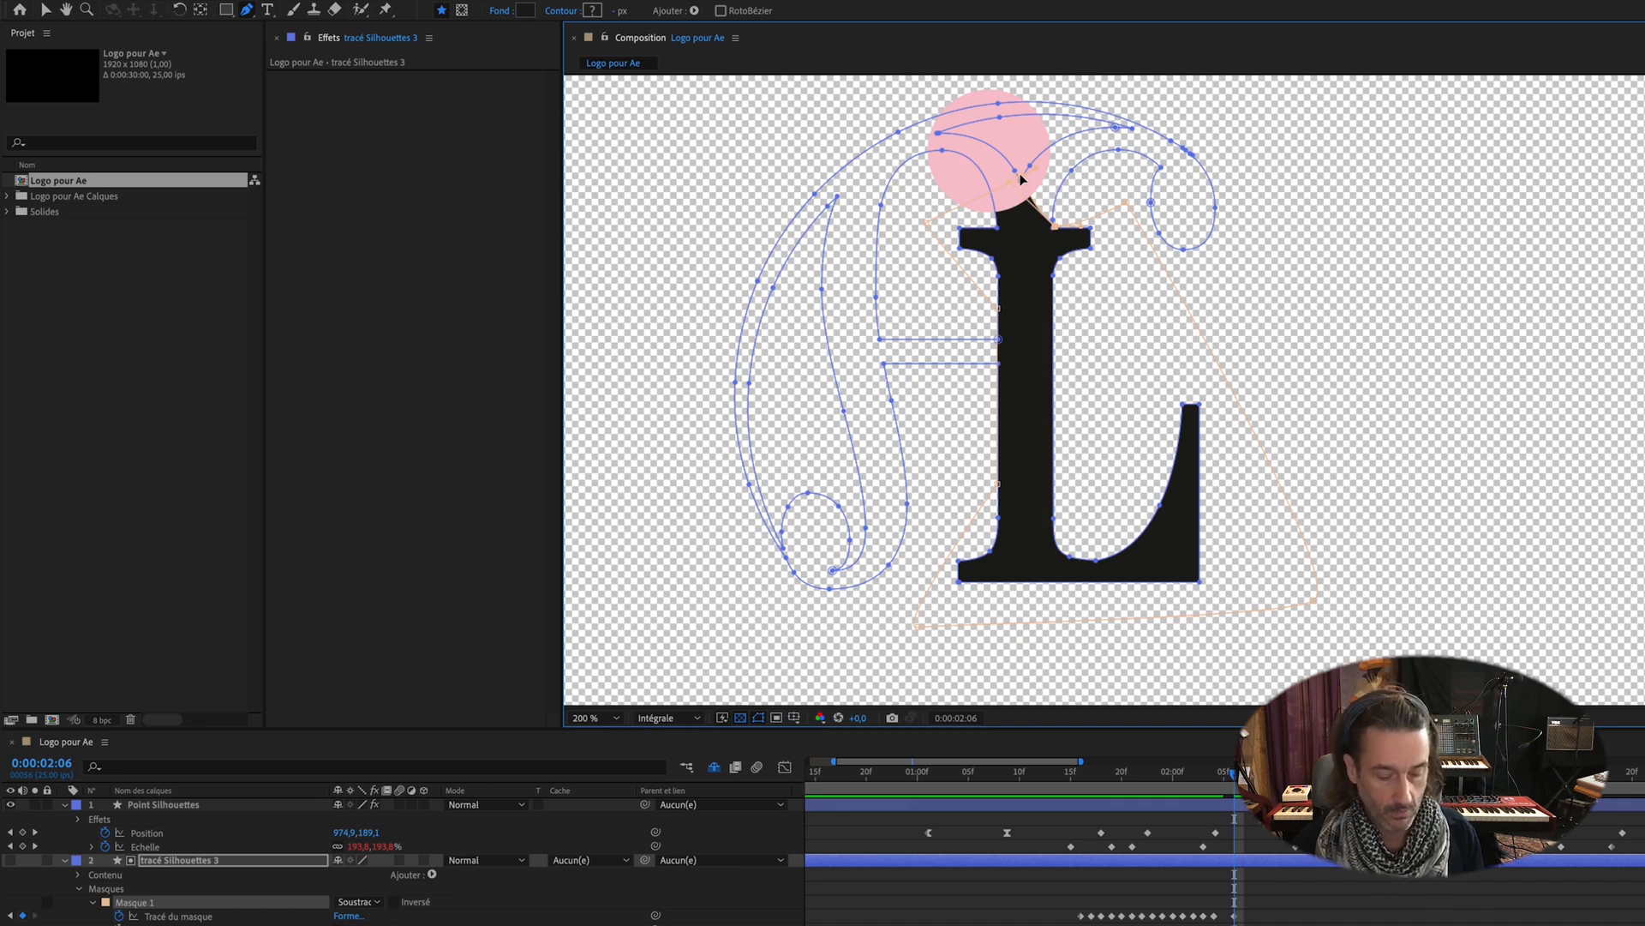
key(v)
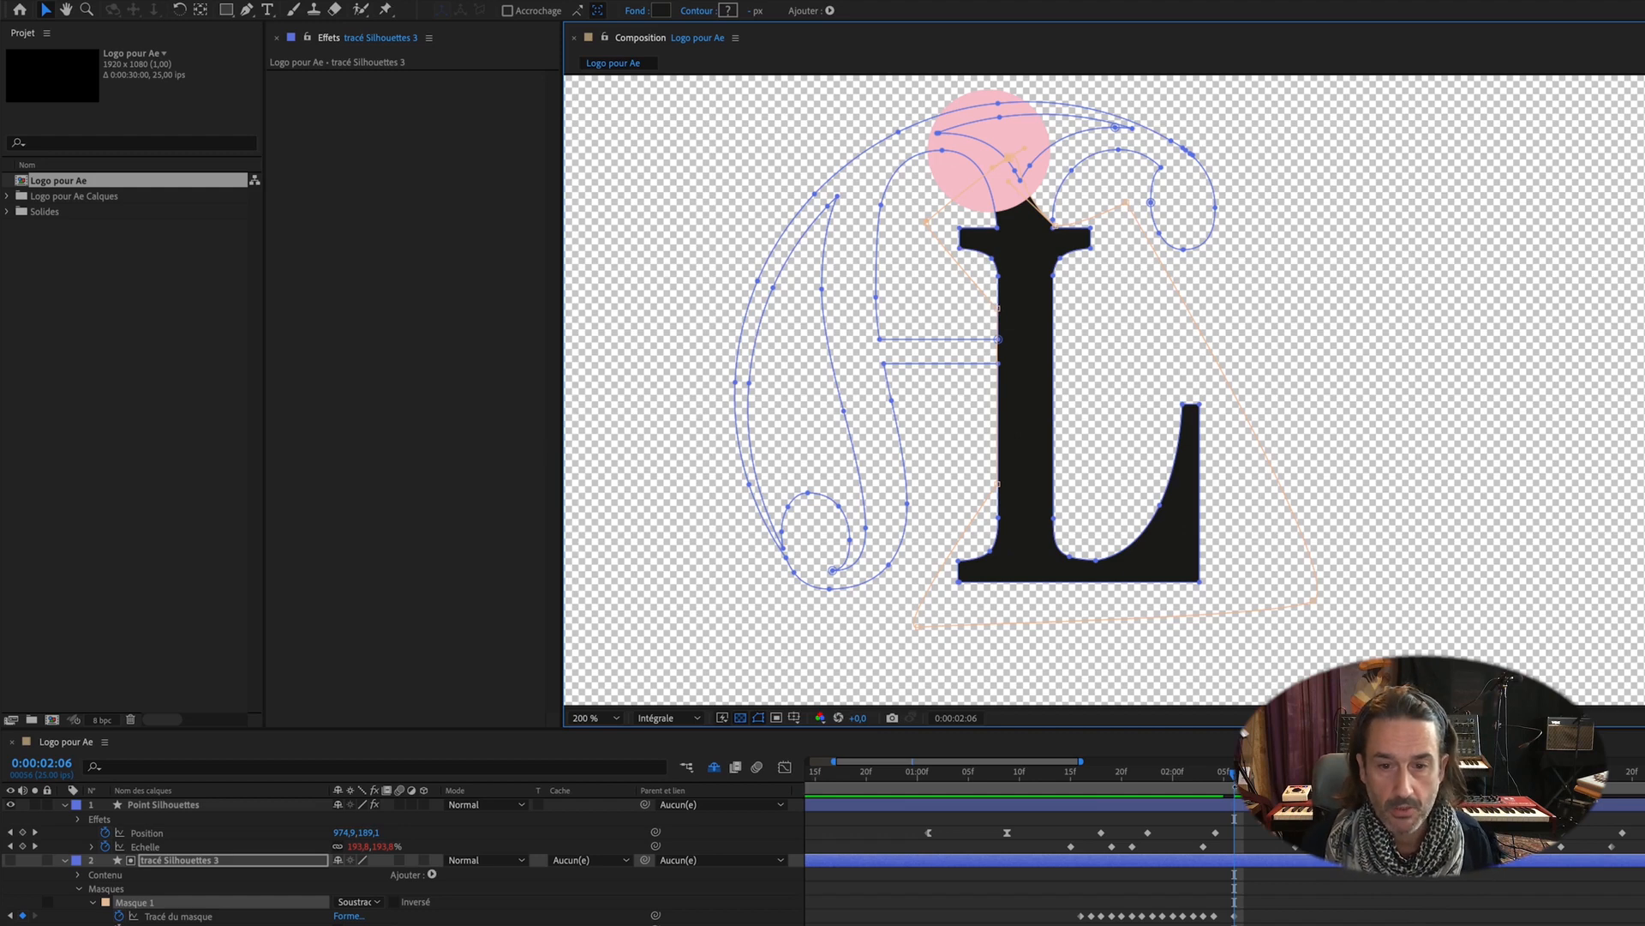
Step: At 0:00:02:08, raise the mask's upper-left point to the dot's lower edge and its top point above the start of the A's arch
key(Page_Down)
key(Page_Down)
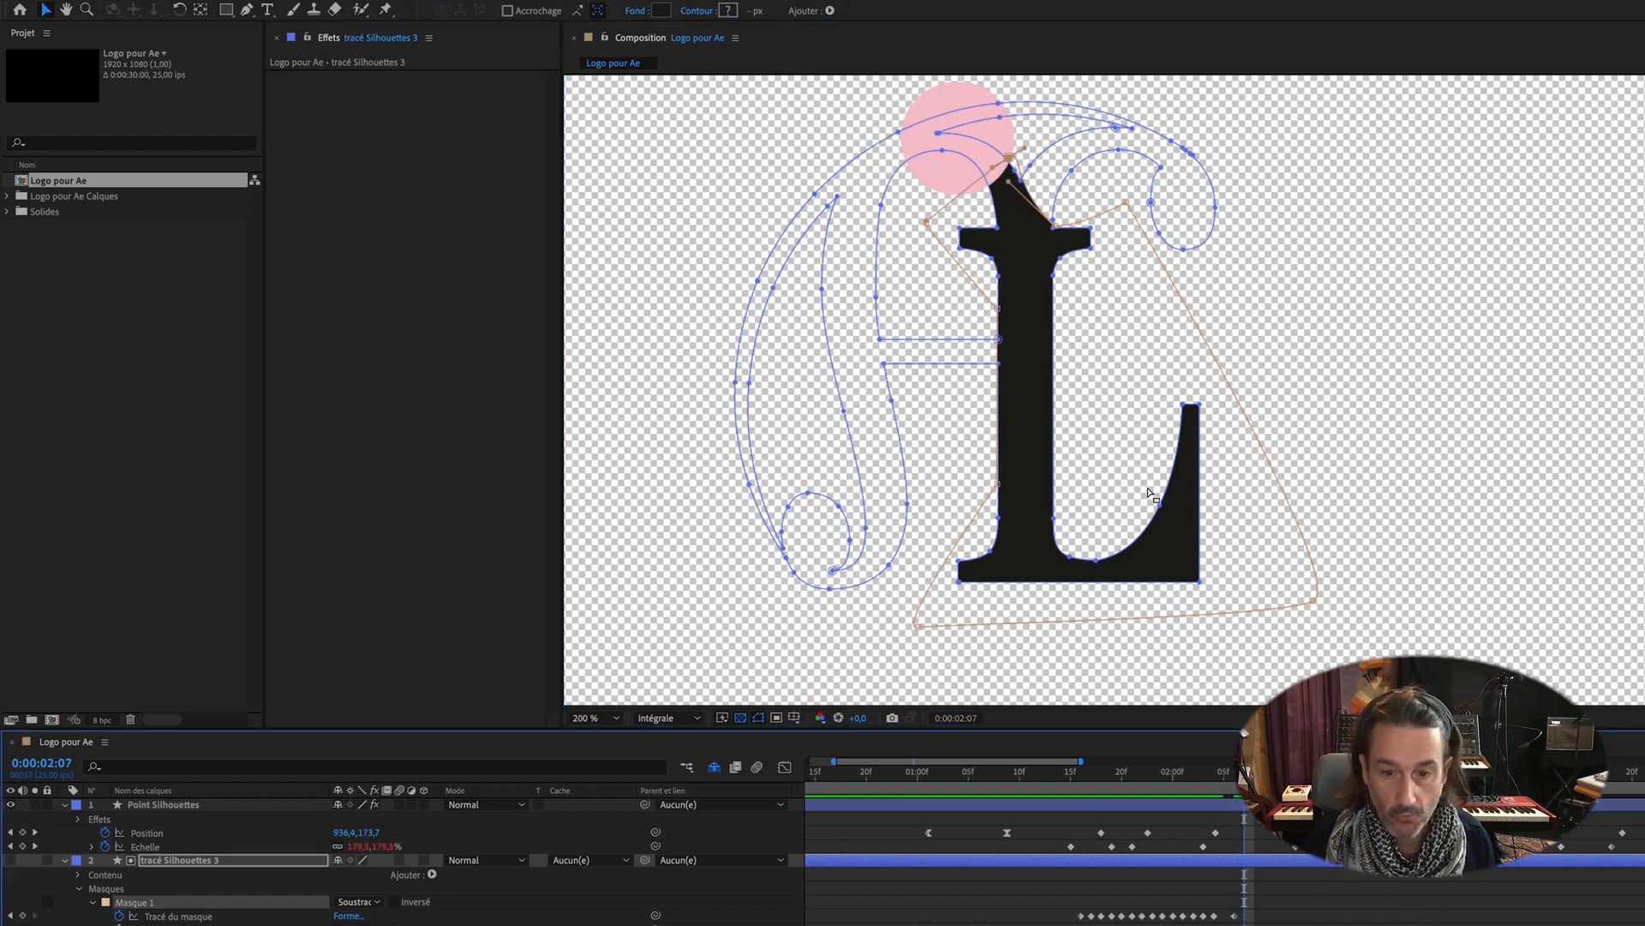
key(Page_Up)
key(Page_Down)
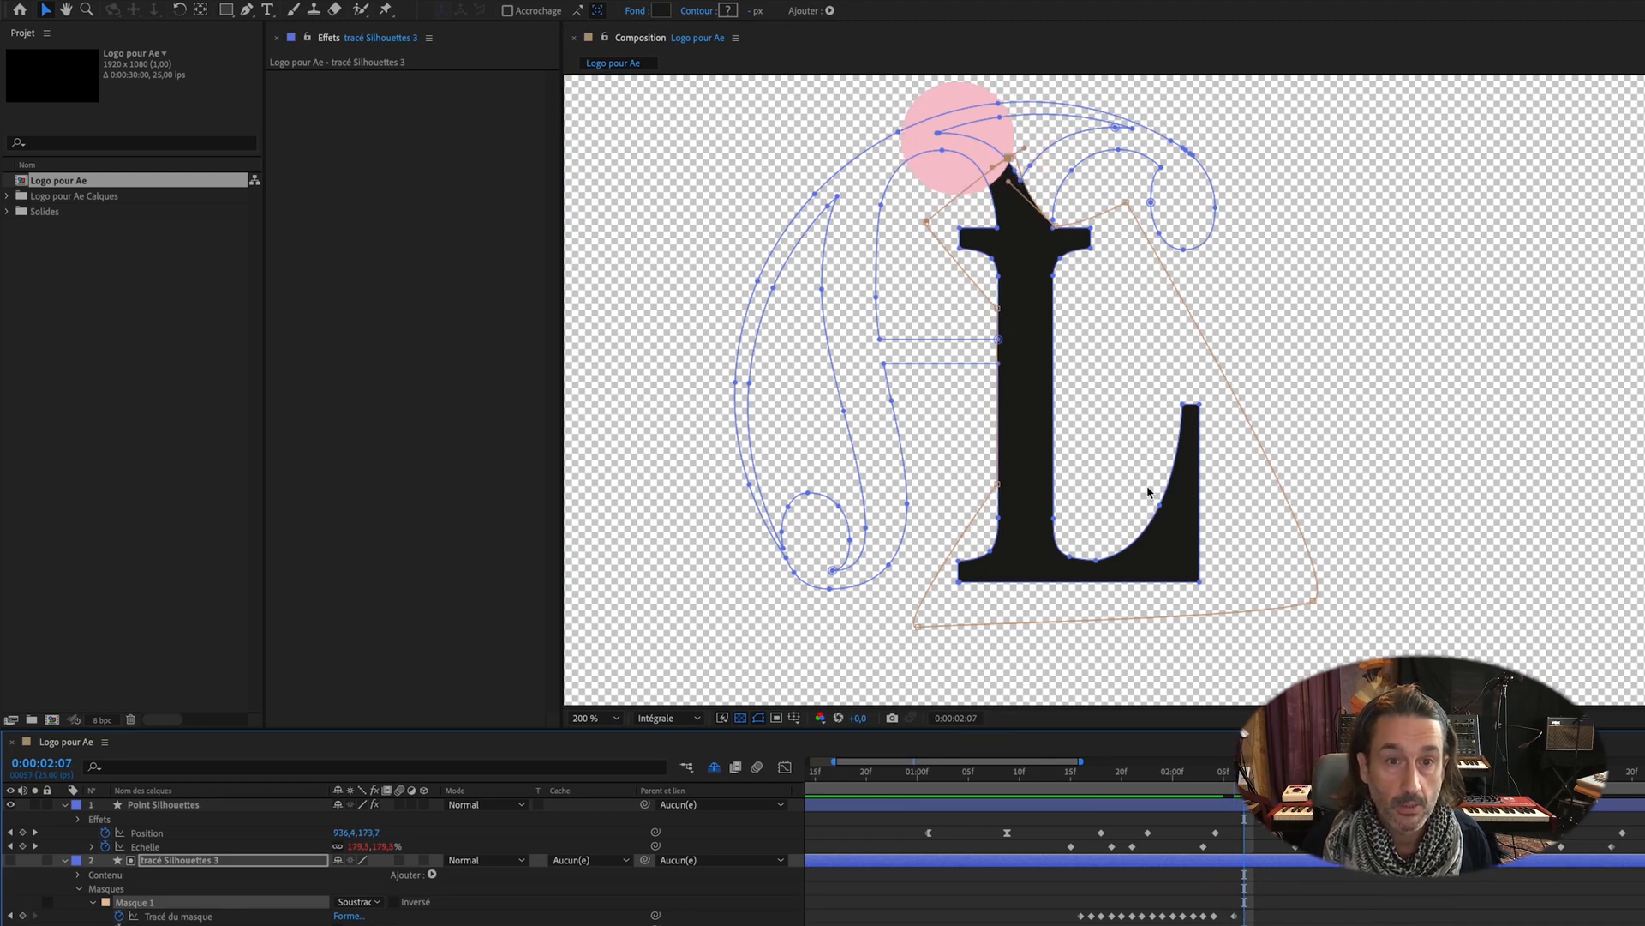
key(Page_Down)
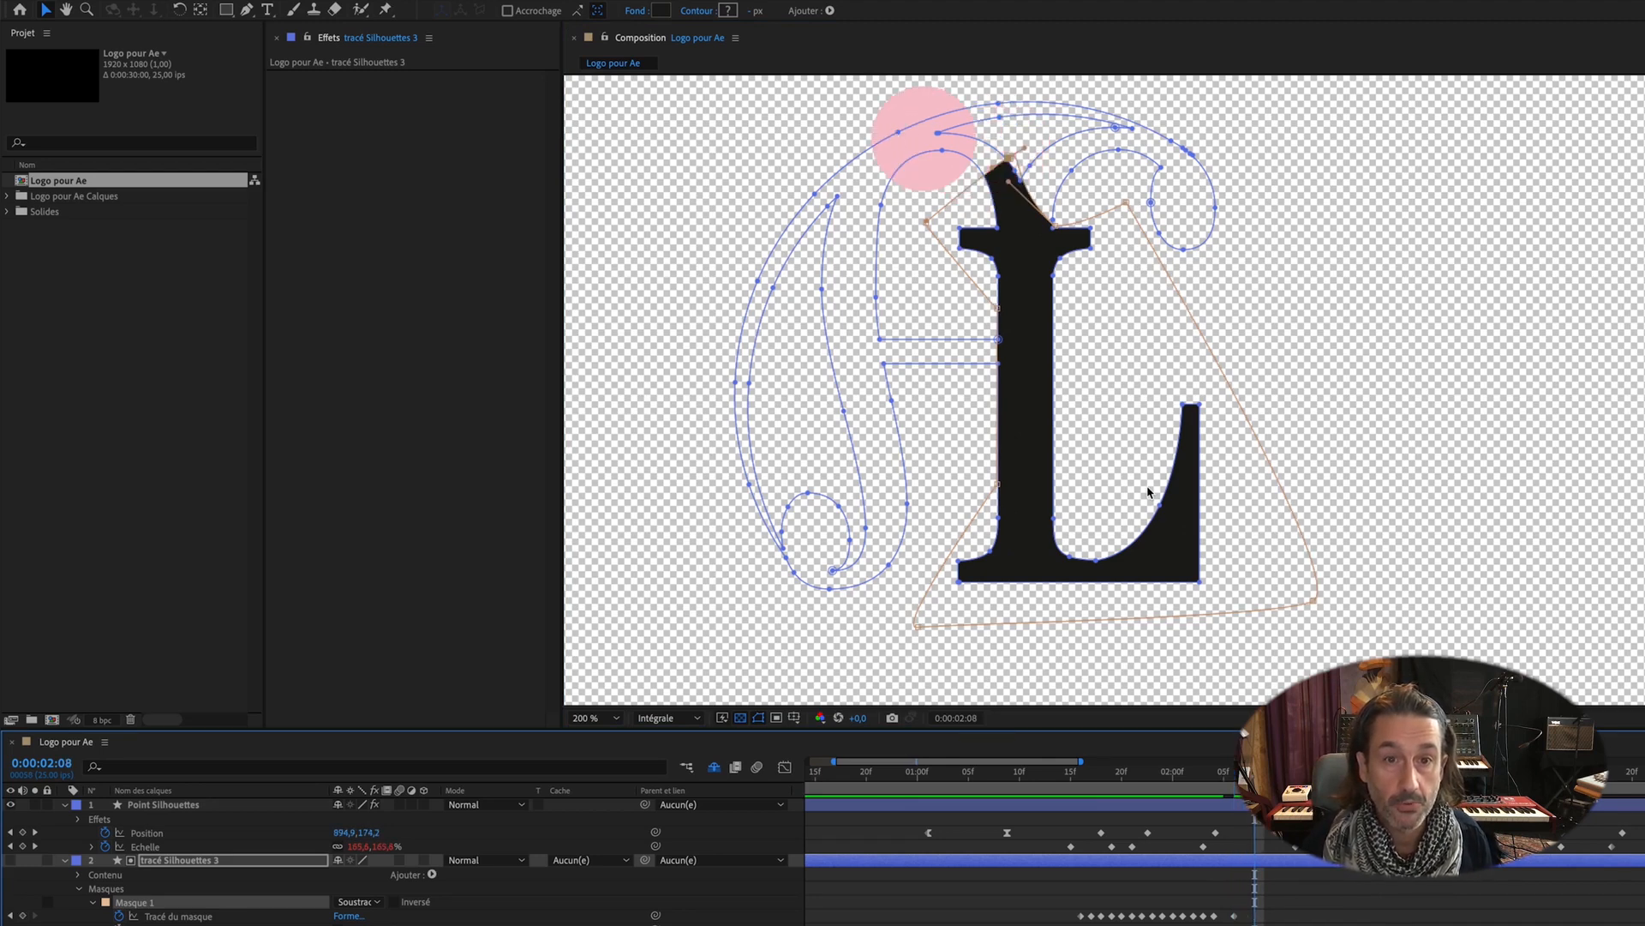
click(926, 224)
mouse_move(924, 223)
mouse_down()
mouse_move(940, 232)
mouse_move(929, 199)
mouse_up()
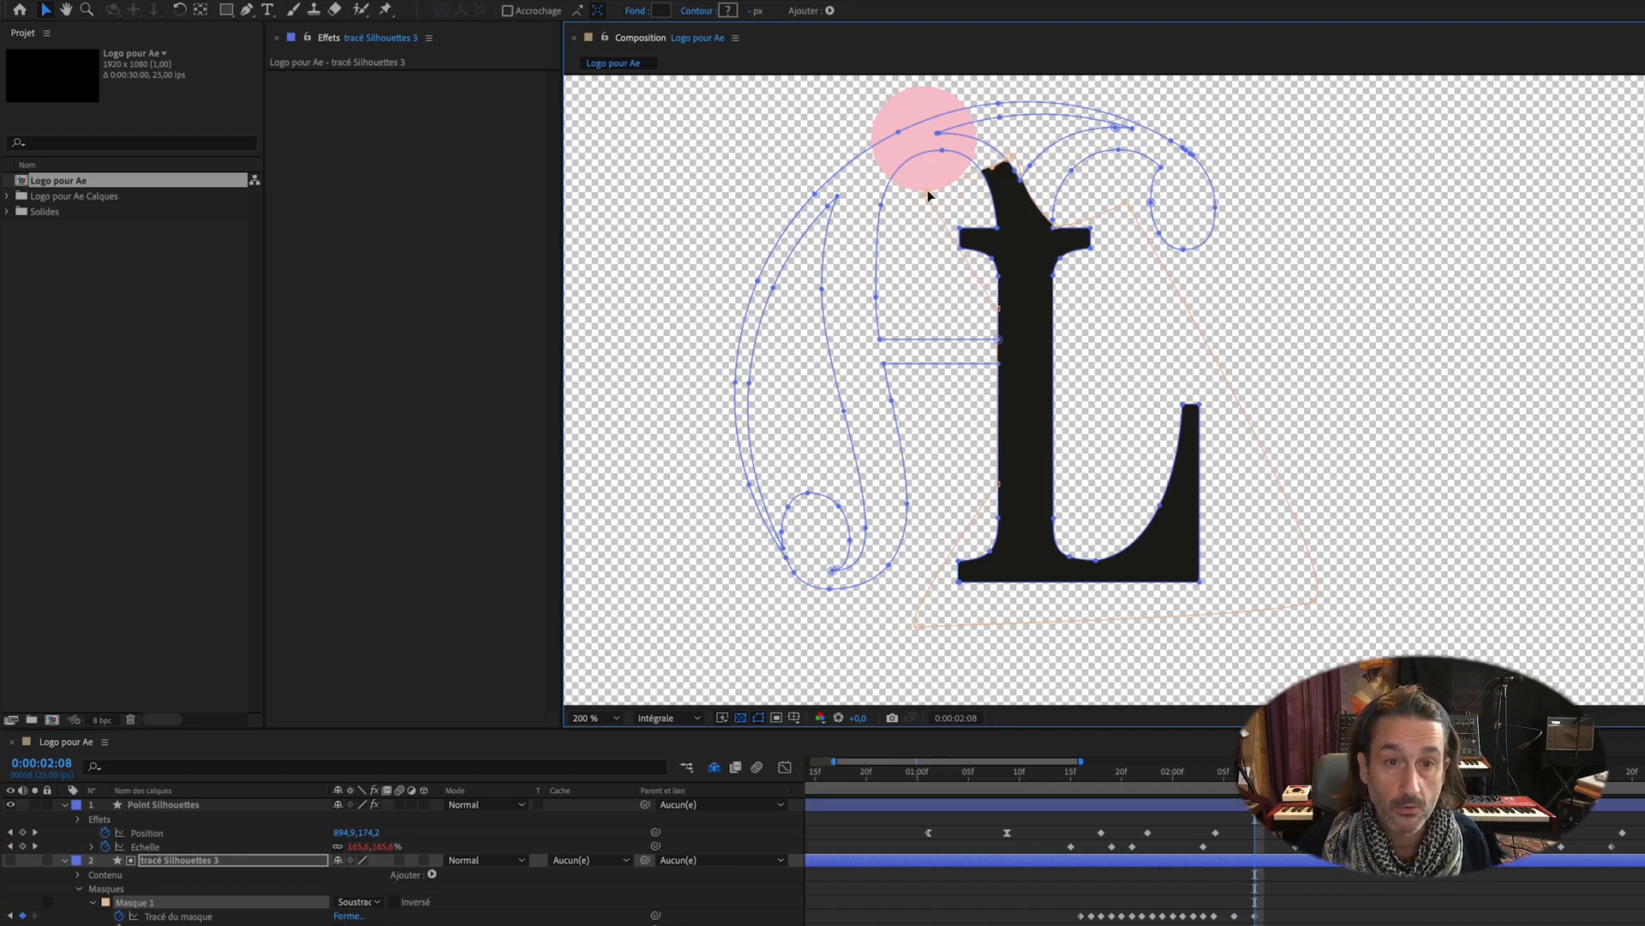
drag(1008, 157, 985, 124)
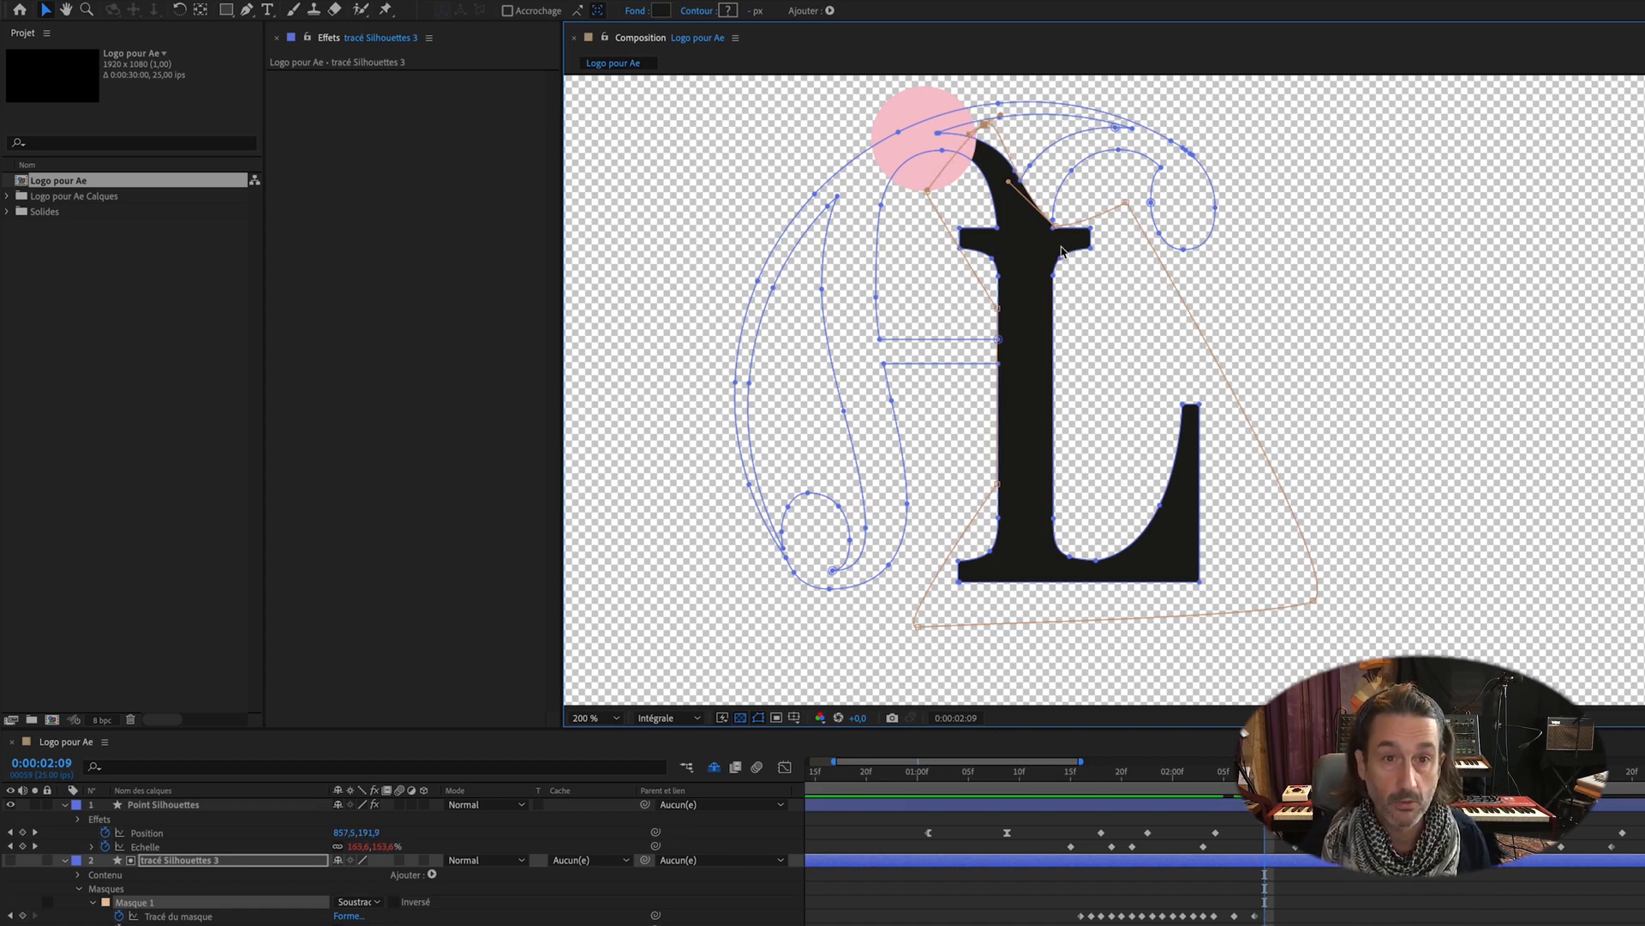
Step: At 0:00:02:09, move the mask's upper-left point into the pink dot on the arch and check it against the previous frame
key(Page_Down)
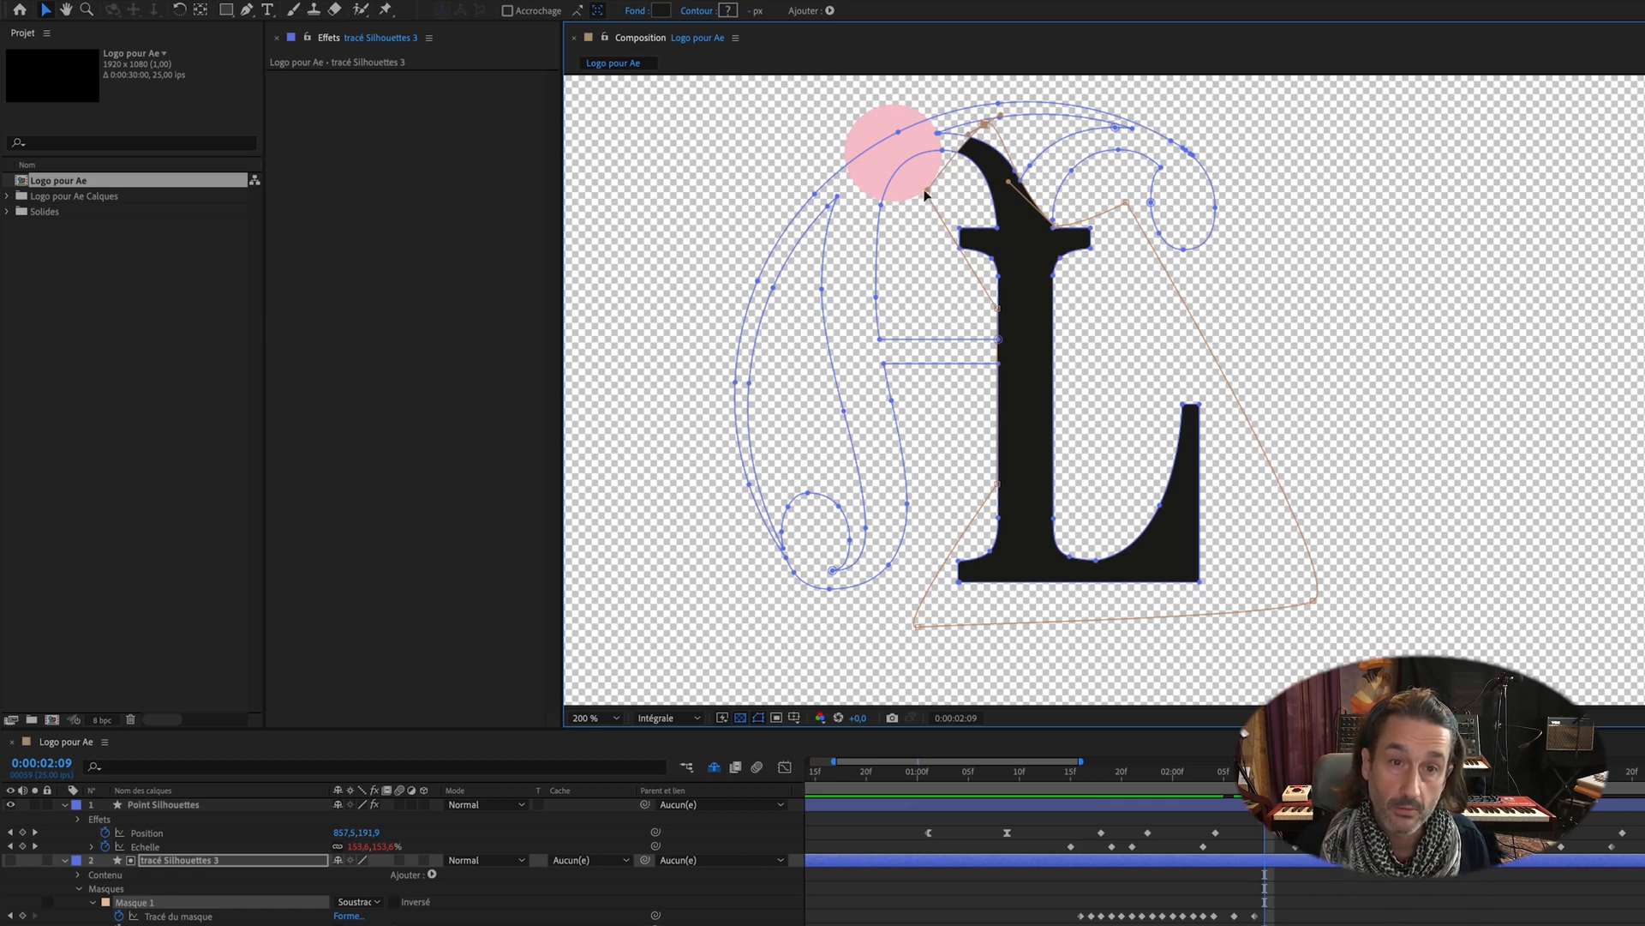
drag(927, 191, 894, 135)
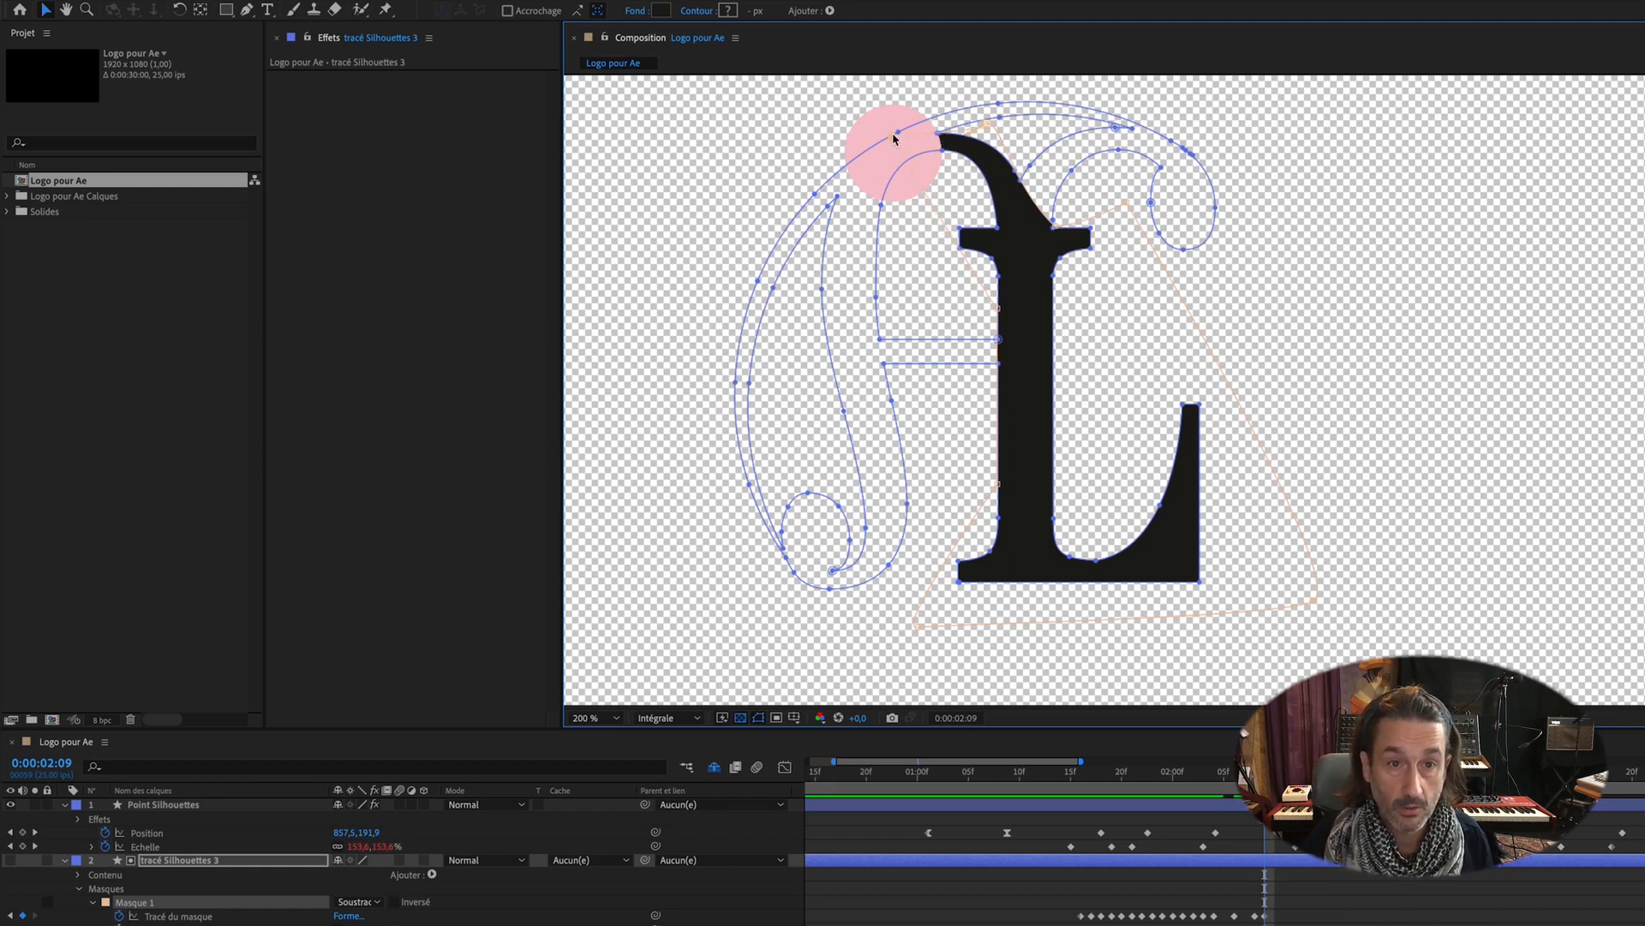
key(Page_Up)
key(Page_Down)
Step: At 0:00:02:11, move the mask's left point down into the dot and extend the top point's handles to follow the arch's outer curve
key(Page_Down)
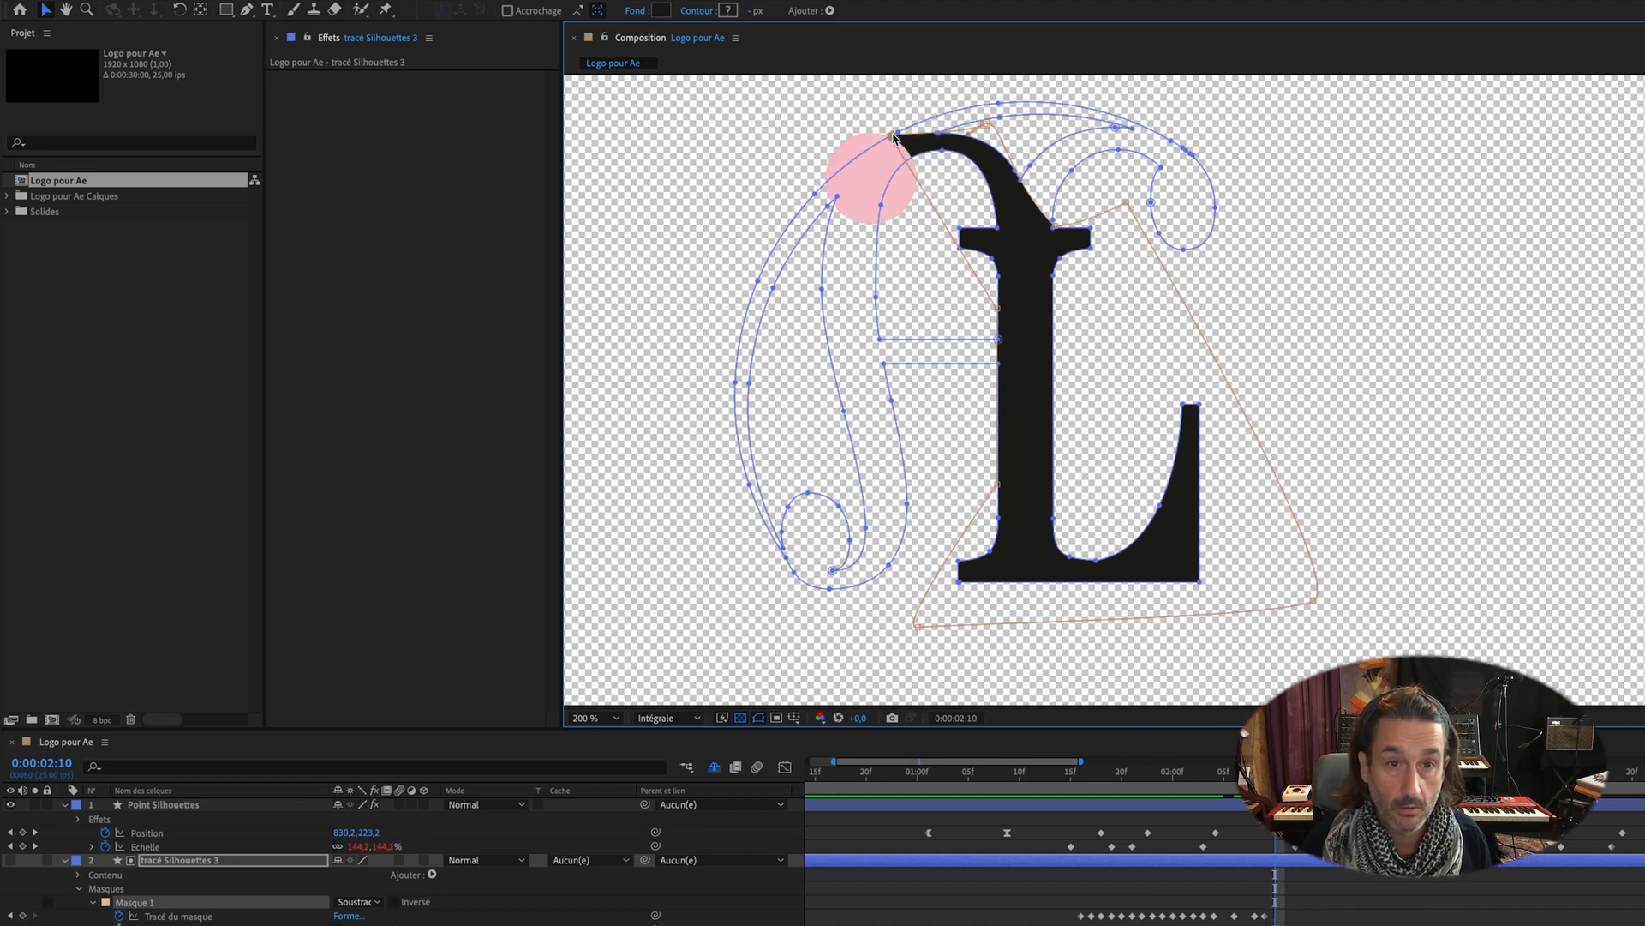
key(Page_Down)
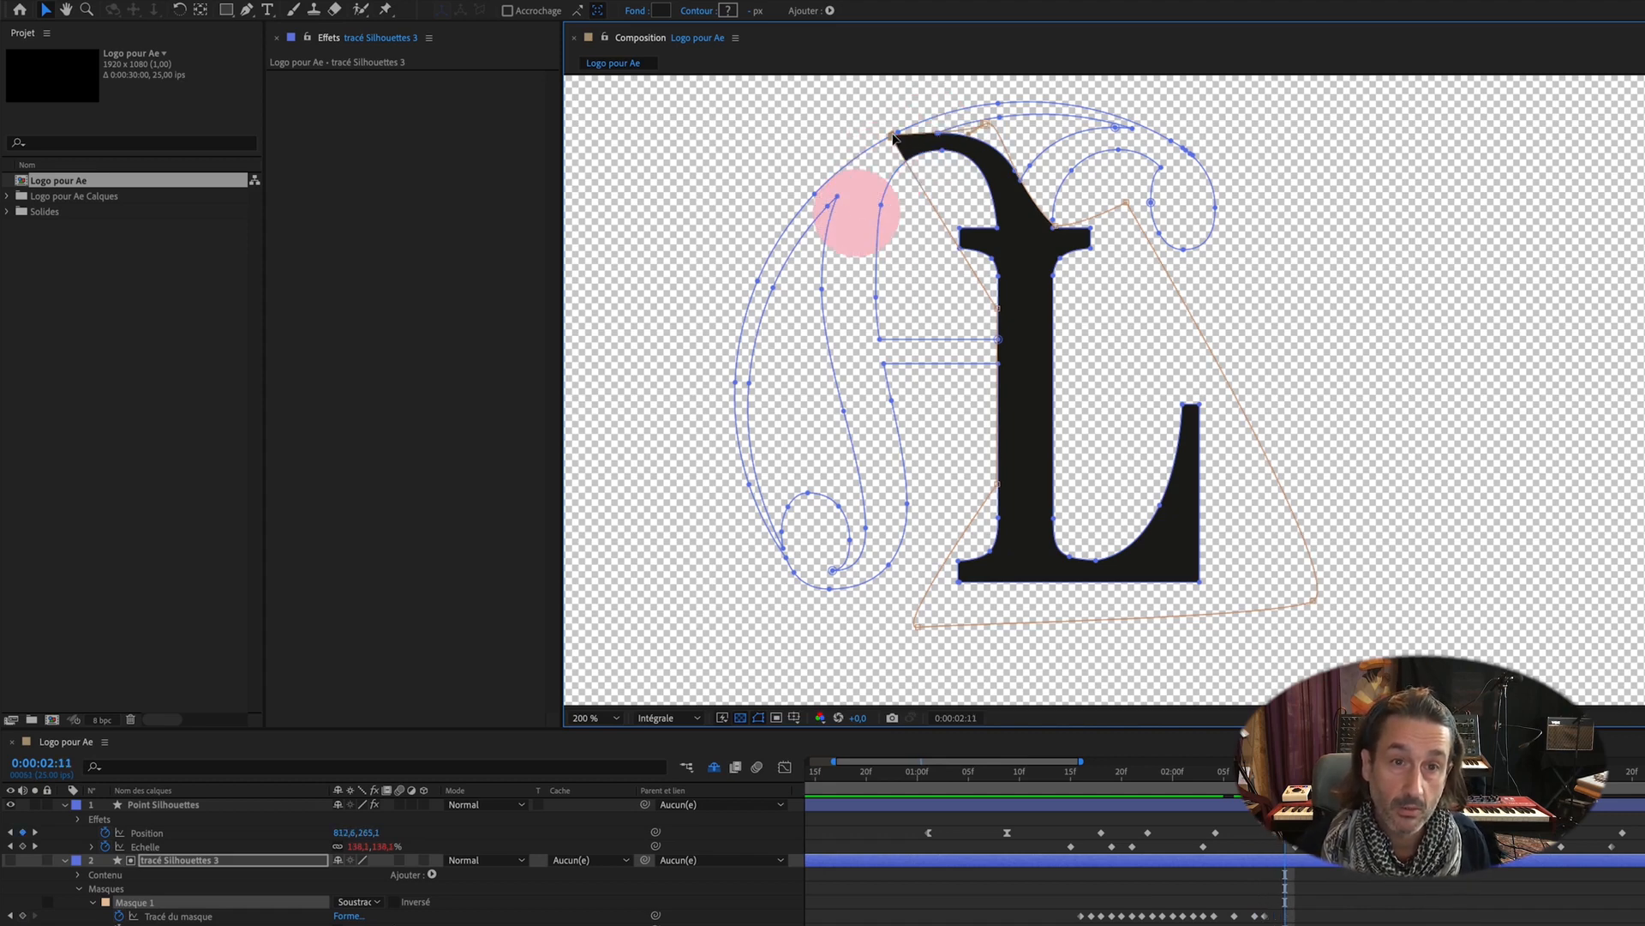
drag(894, 137, 838, 186)
drag(986, 124, 917, 123)
drag(905, 127, 836, 131)
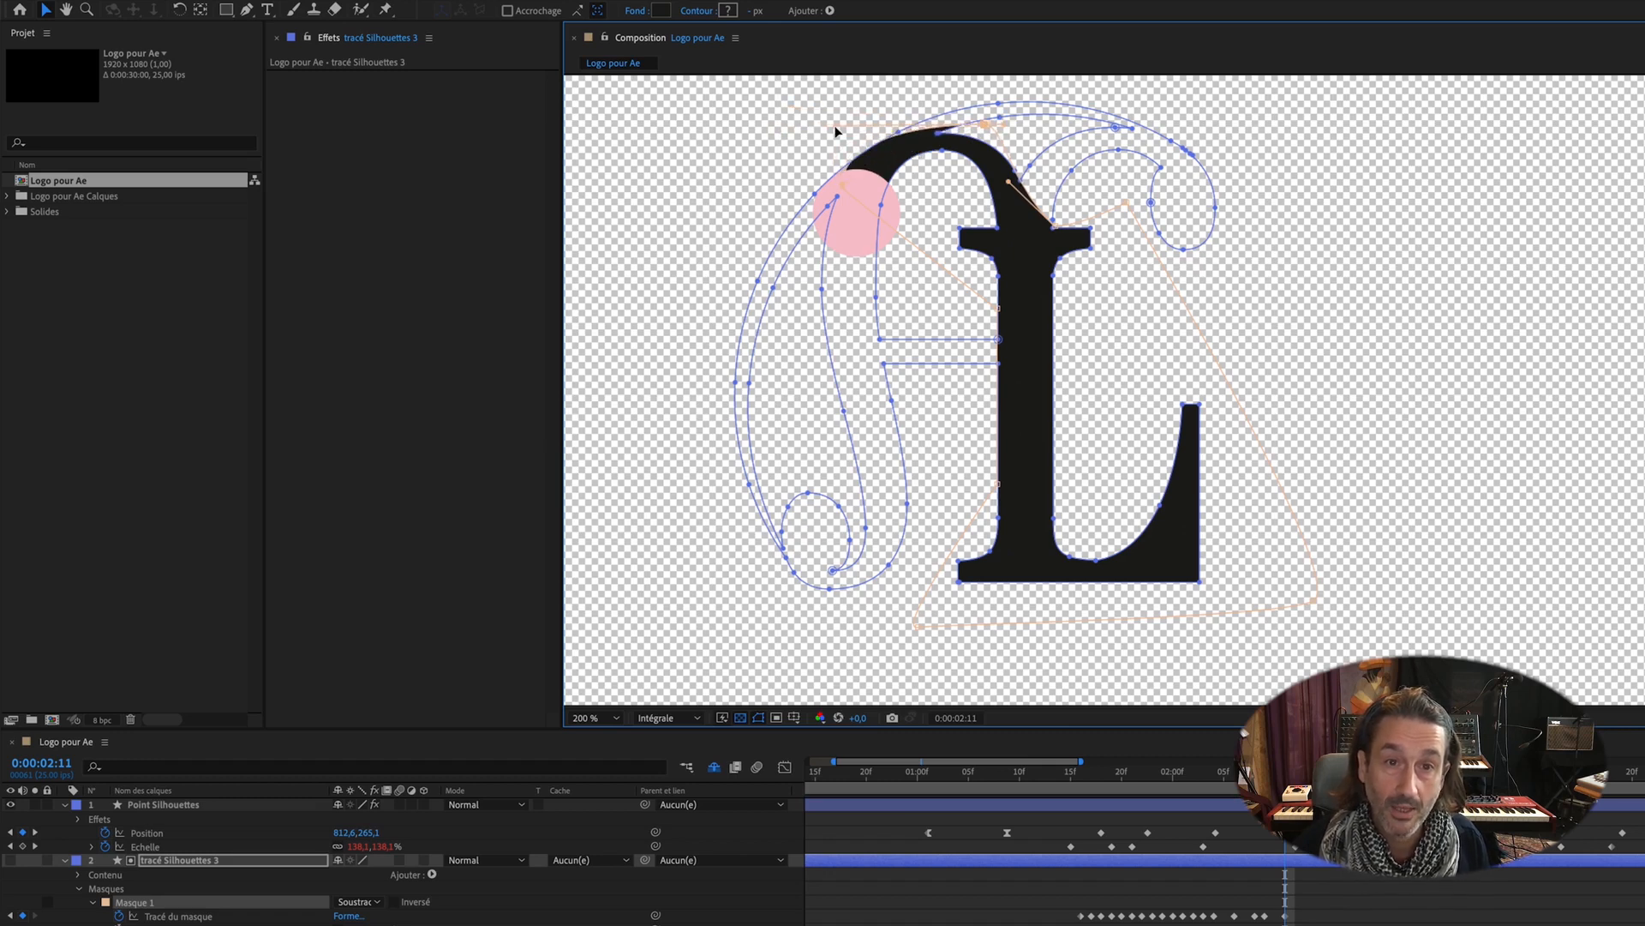
drag(985, 122, 1011, 169)
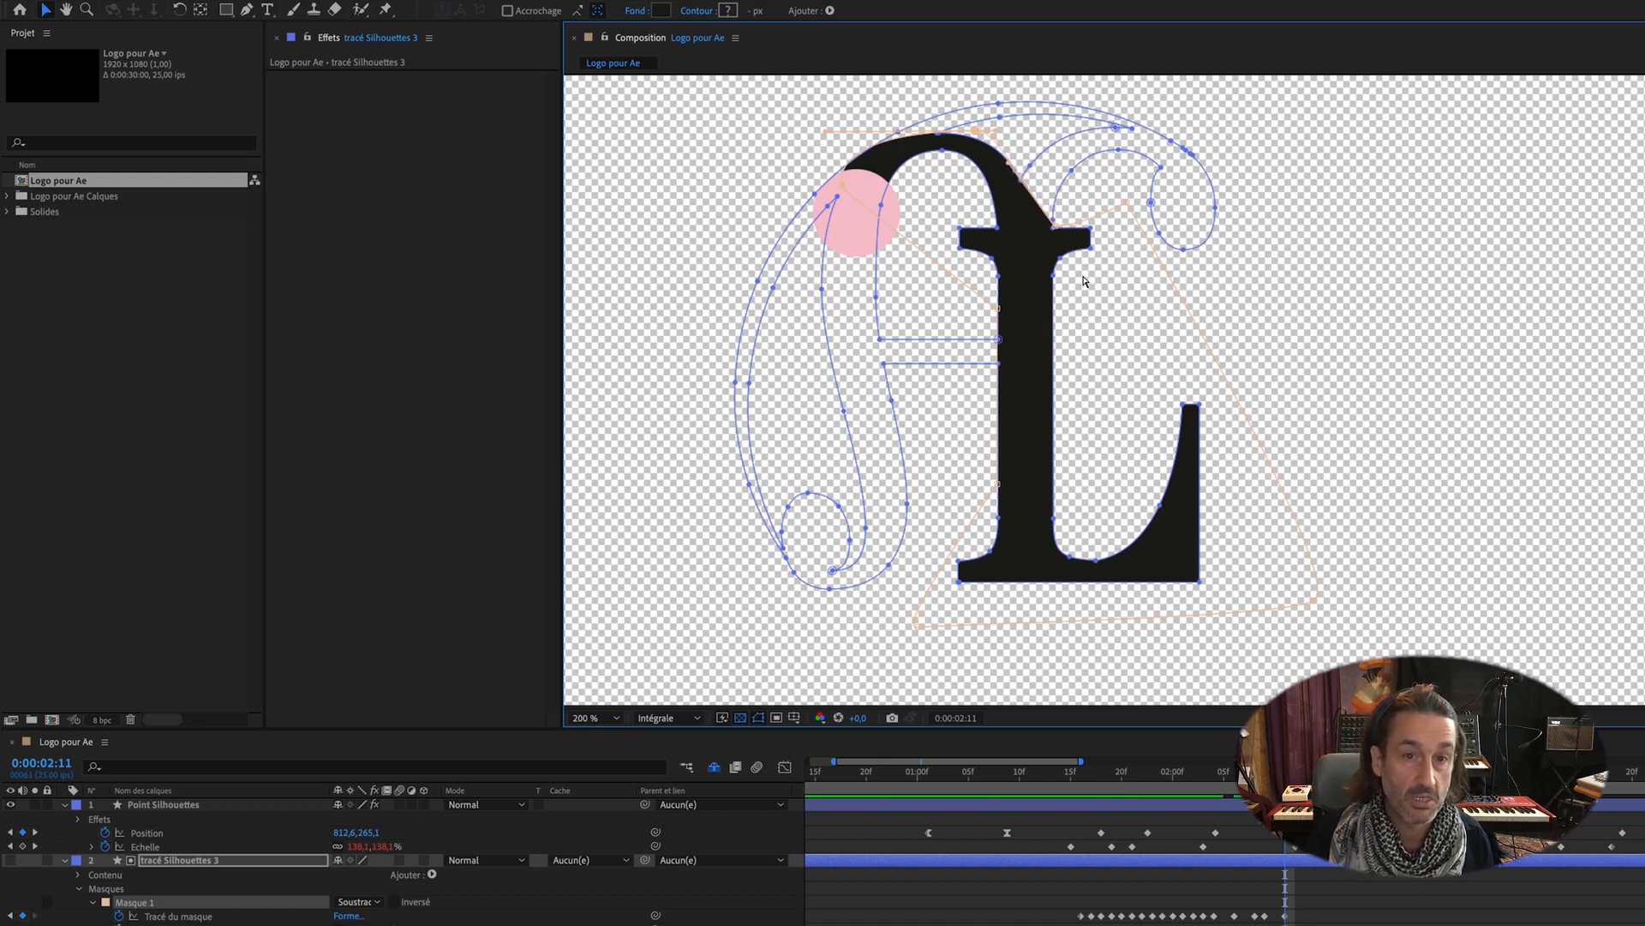
Step: At 0:00:02:12, lower the mask's left point to the dot on the A's stem and fine-tune the curve handle above the arch
key(Page_Down)
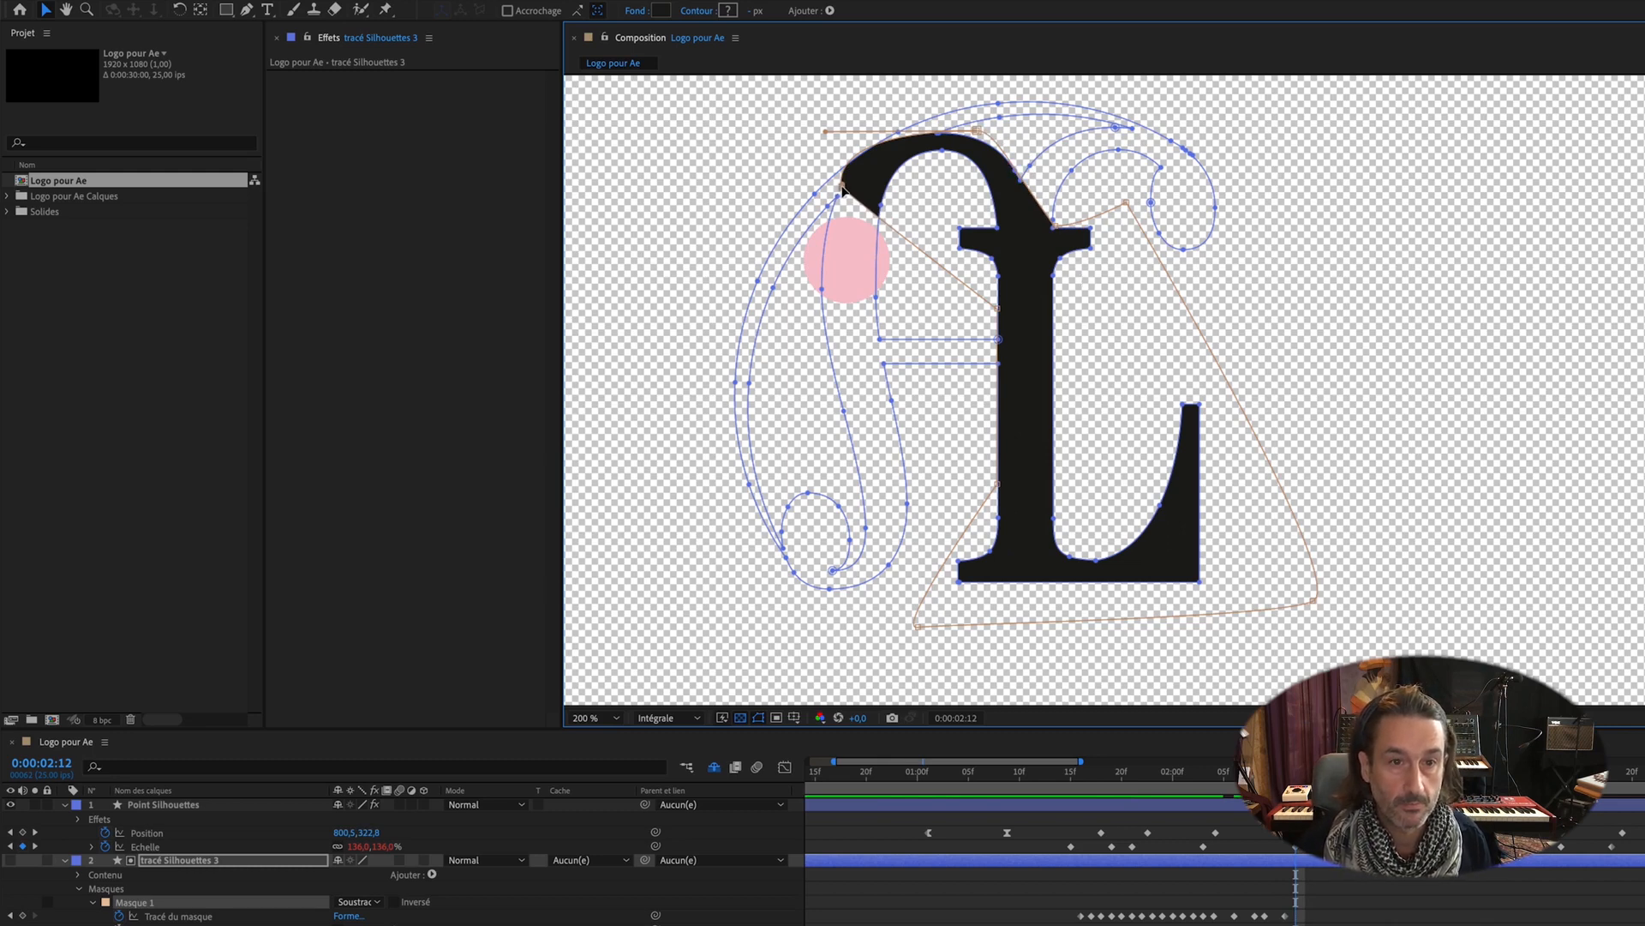
drag(843, 186, 831, 219)
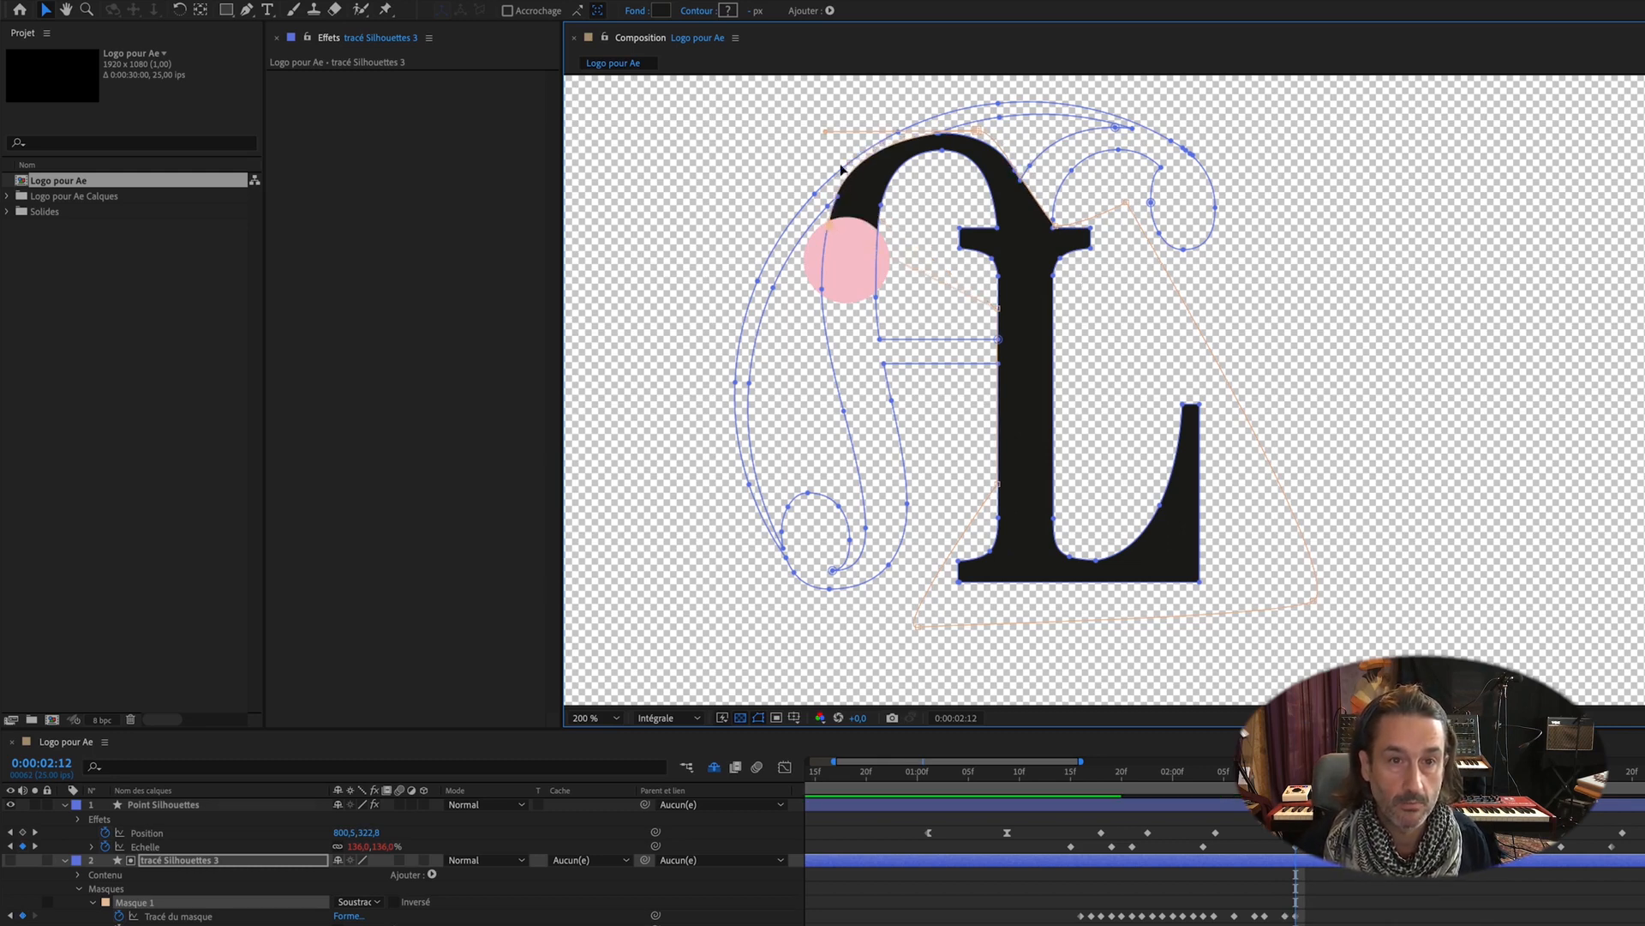
drag(825, 130, 827, 125)
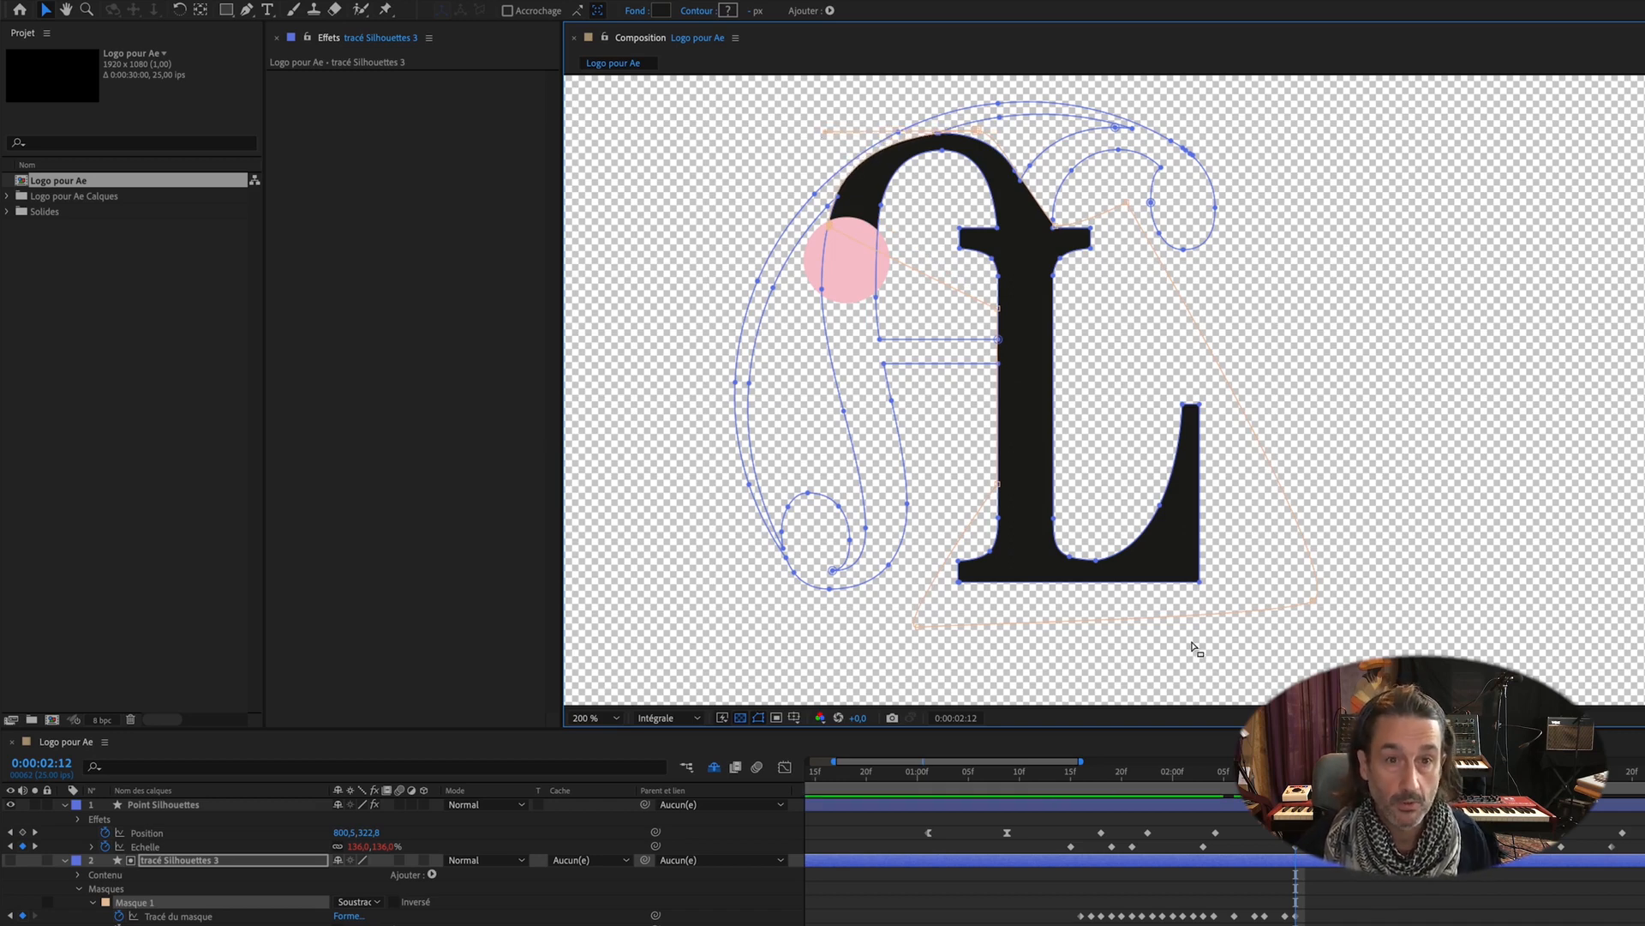
mouse_move(1295, 778)
mouse_down()
mouse_move(1269, 777)
mouse_move(1295, 776)
mouse_up()
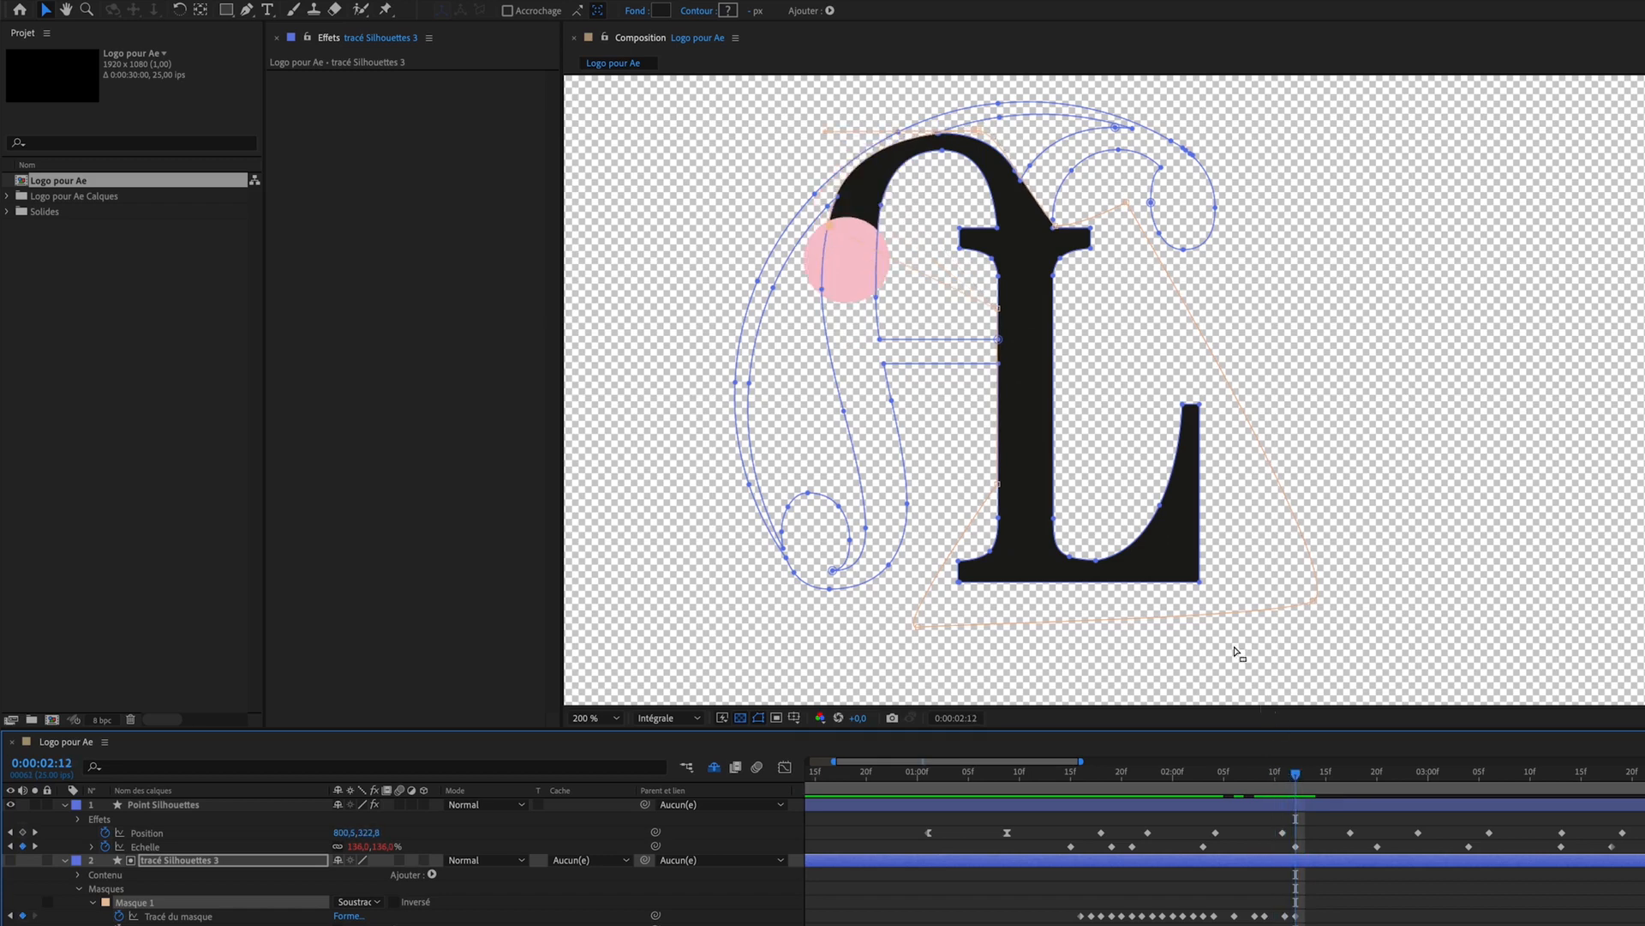
Step: Fine-tune the mask's curve handles above the arch at 0:00:02:12, and at 0:00:02:13 lower its left point into the dot and extend the arch handle
mouse_move(824, 135)
mouse_down()
mouse_move(812, 129)
mouse_move(833, 114)
mouse_up()
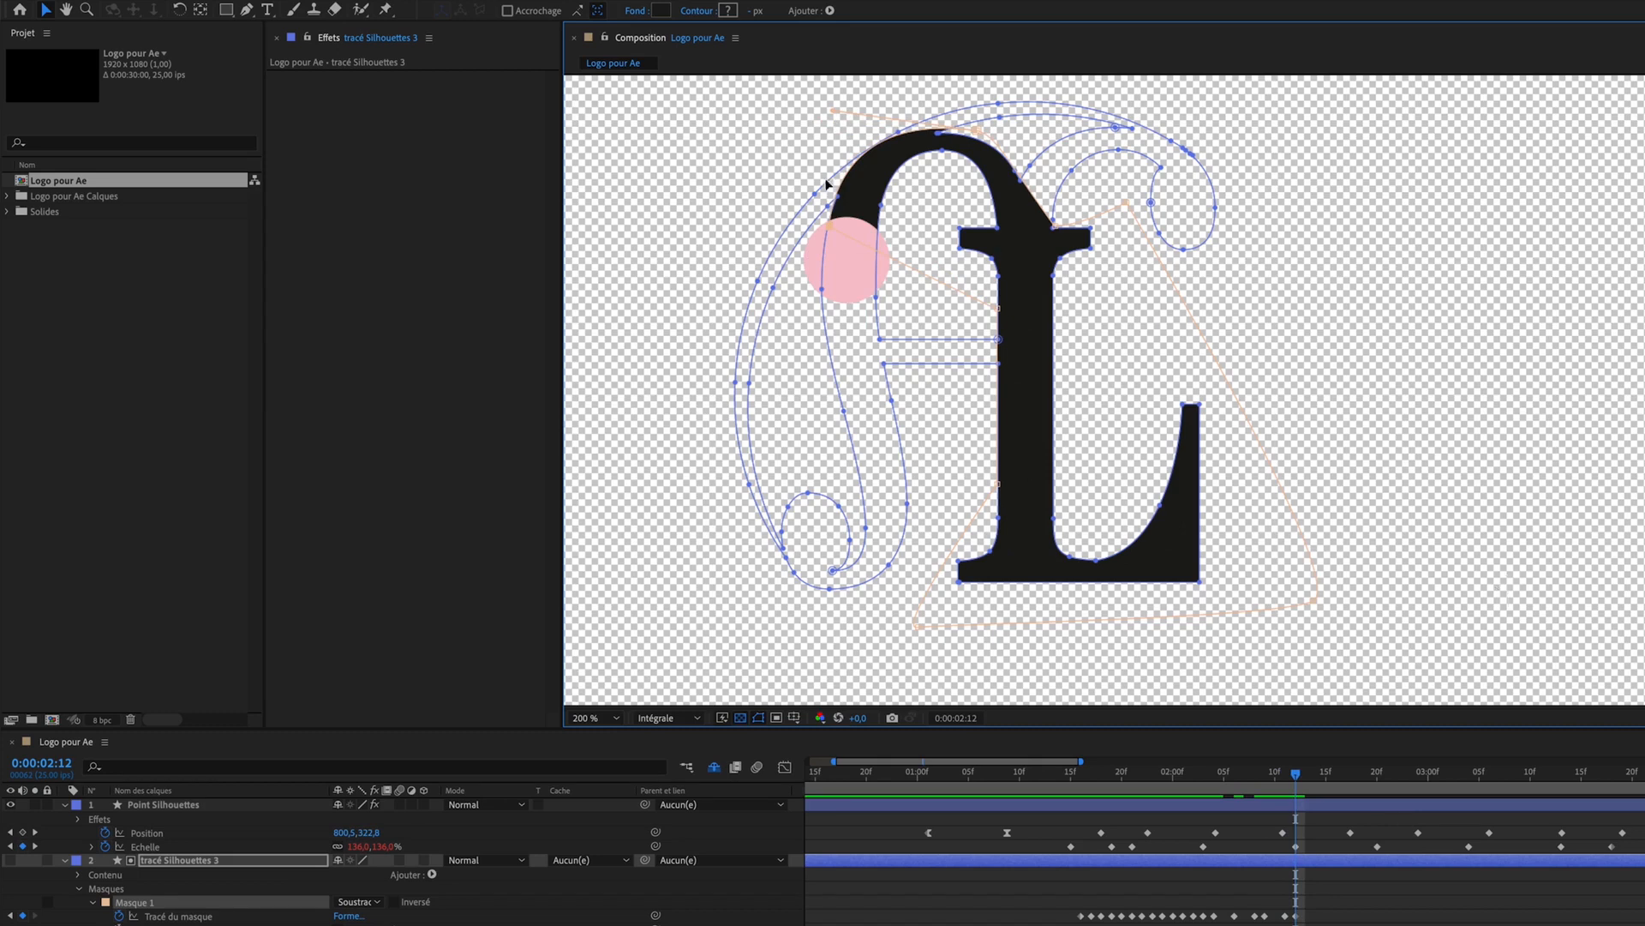
drag(978, 129, 976, 133)
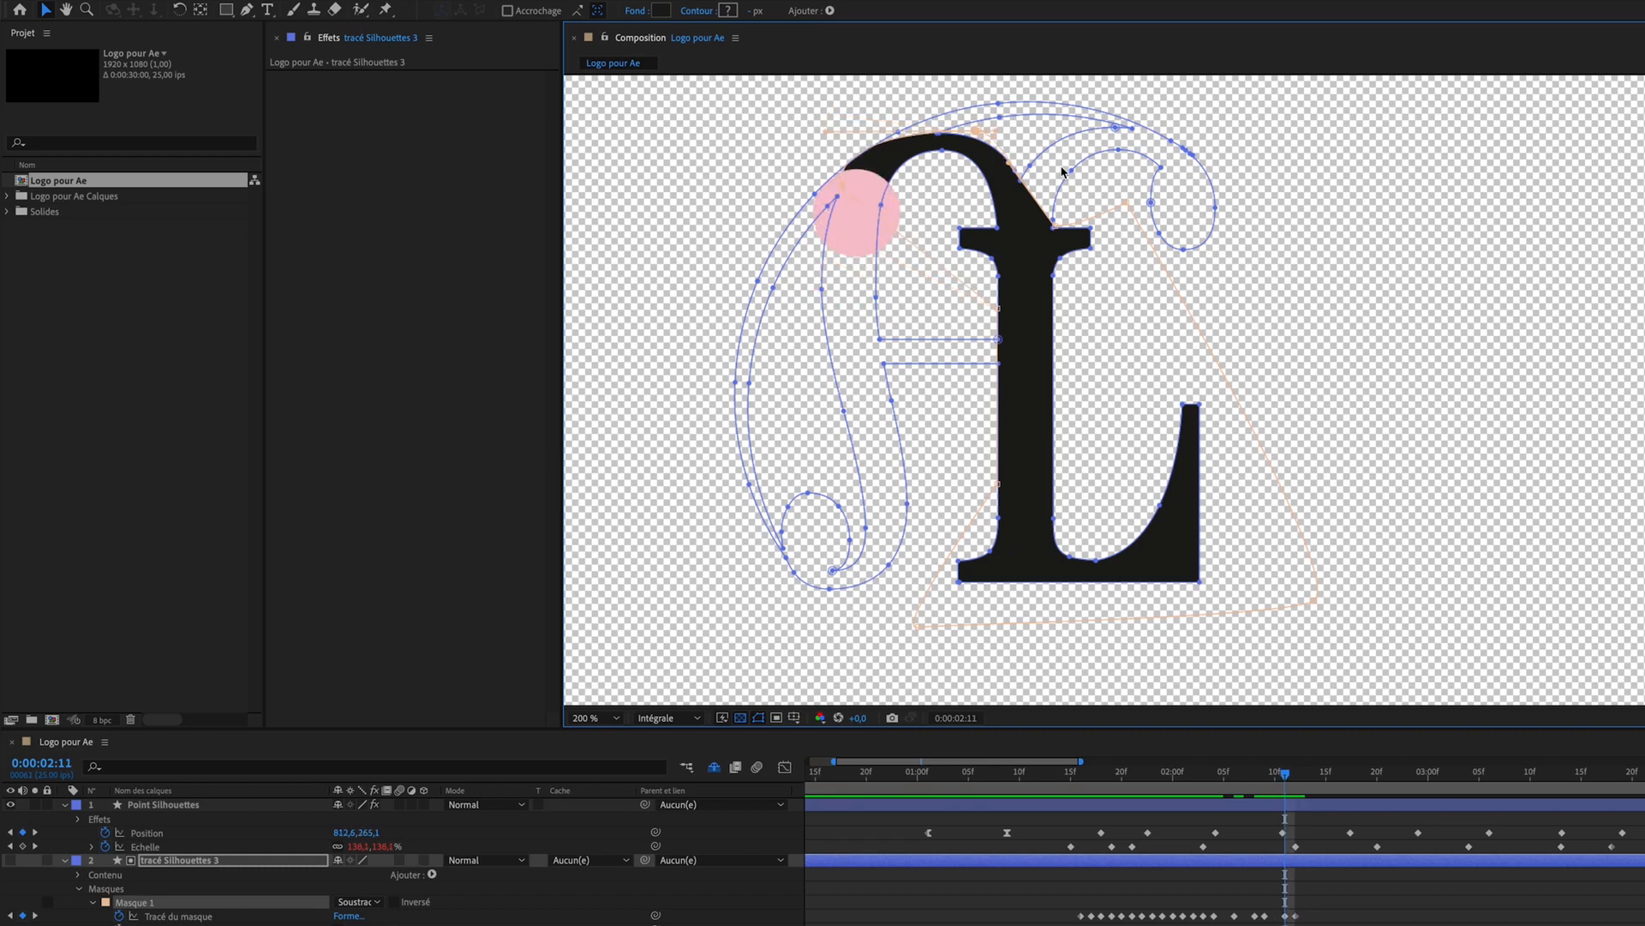
key(Page_Down)
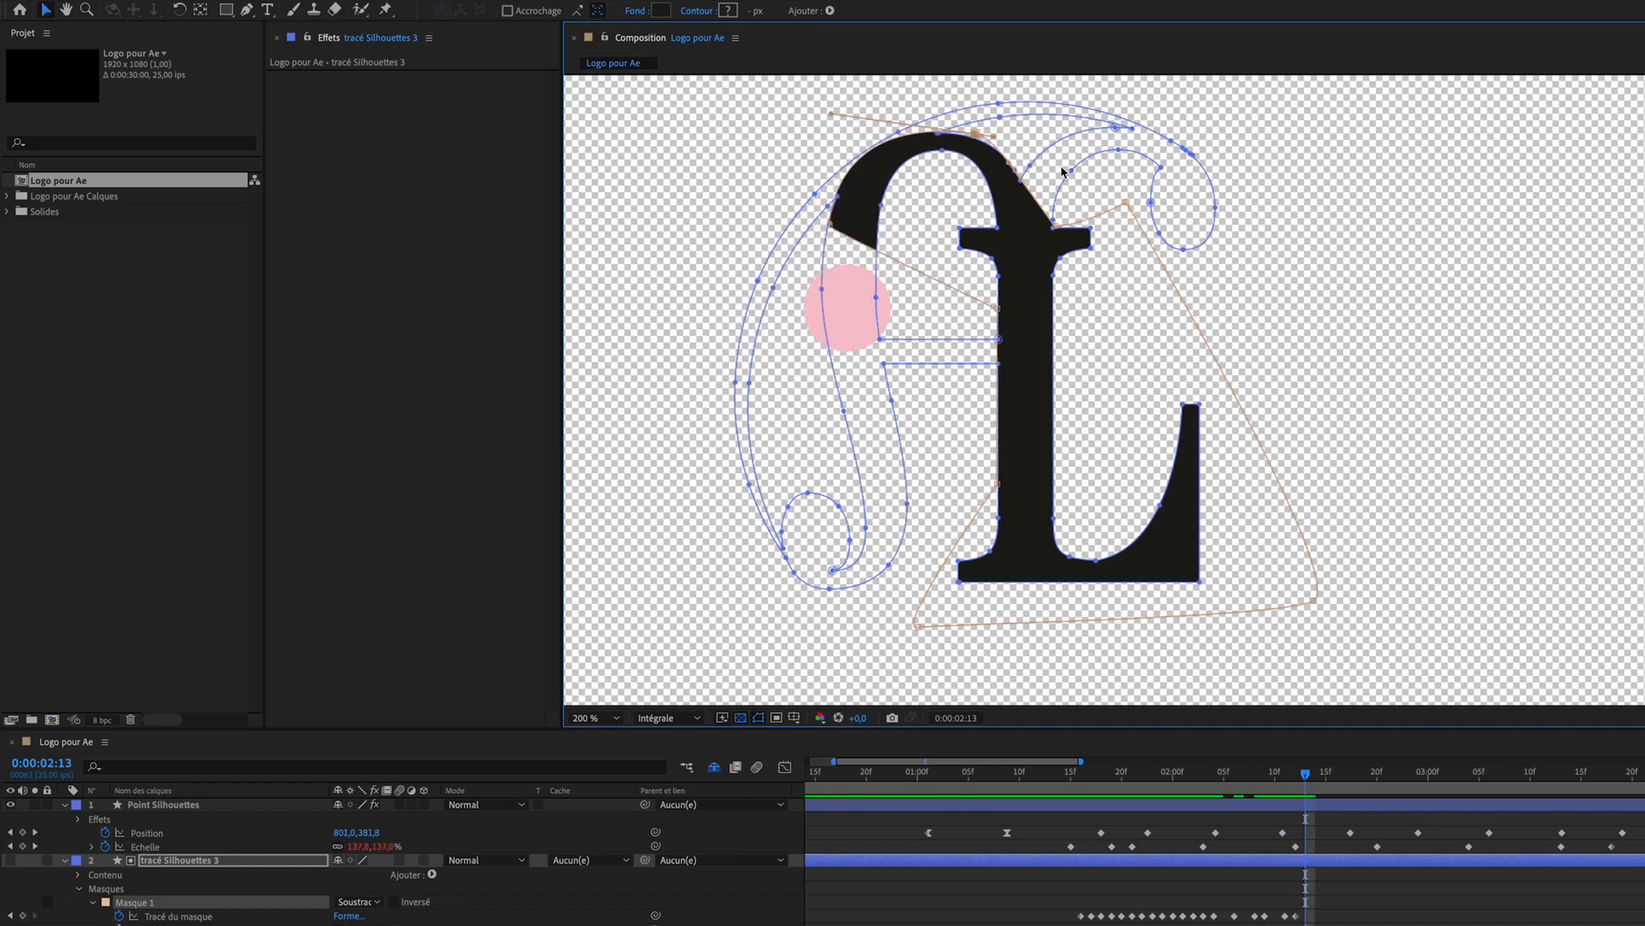
click(829, 226)
drag(830, 226, 818, 274)
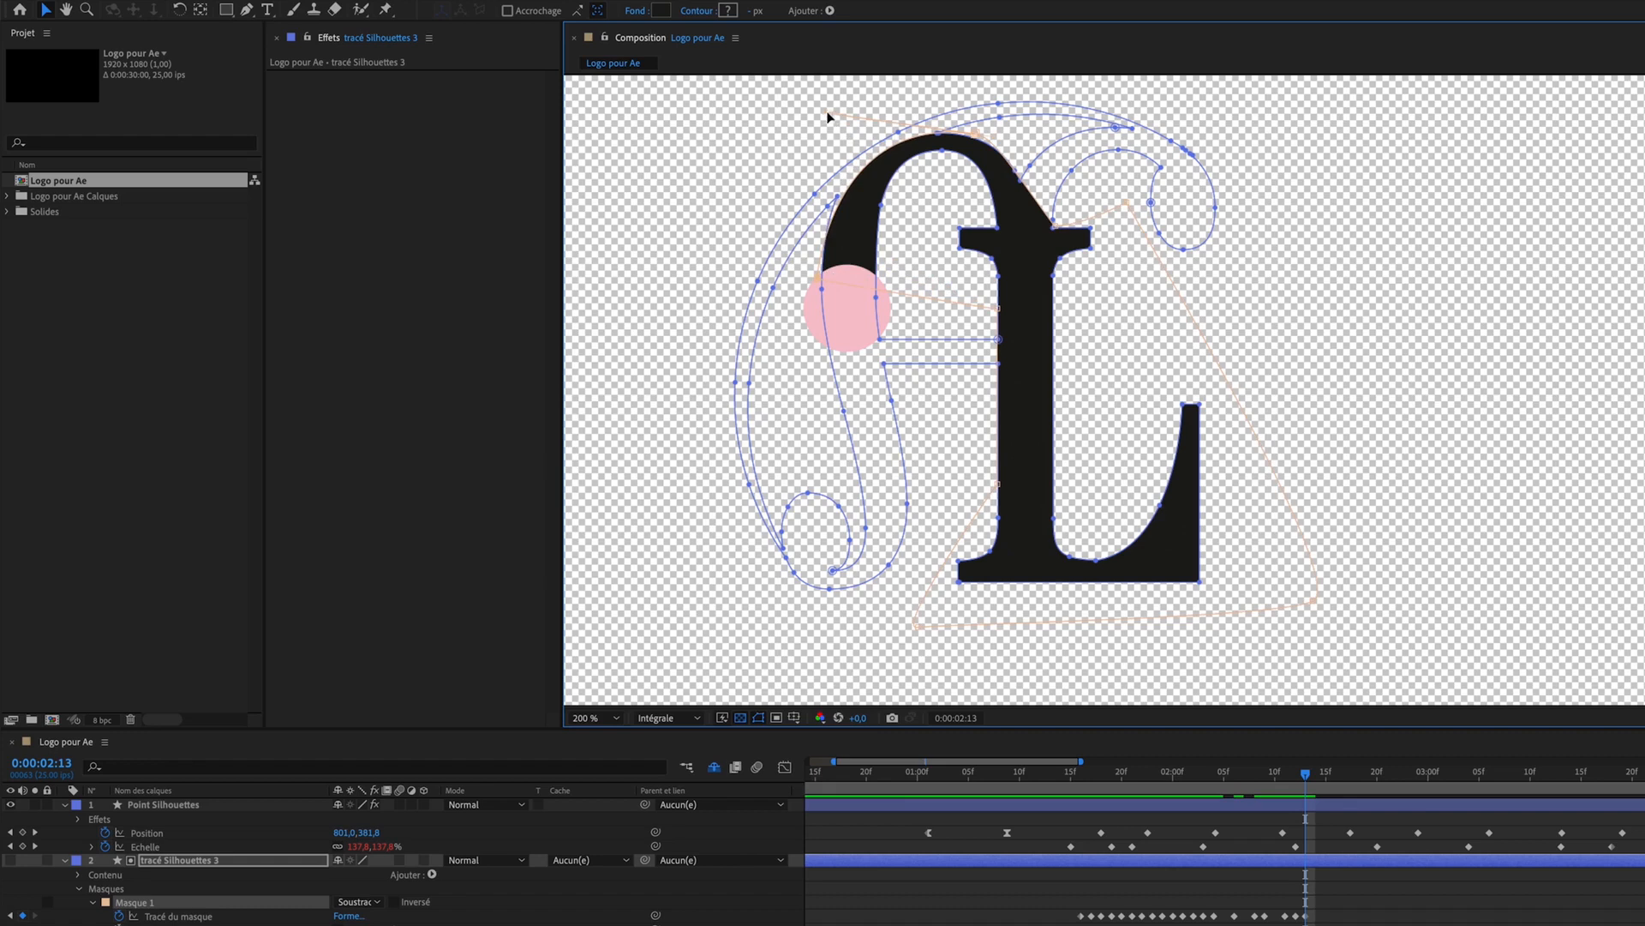
drag(828, 117, 816, 106)
Step: At 0:00:02:14, lower the mask's left point and its point on the L's stem until the edge between them crosses the dot above the crossbar
key(Page_Down)
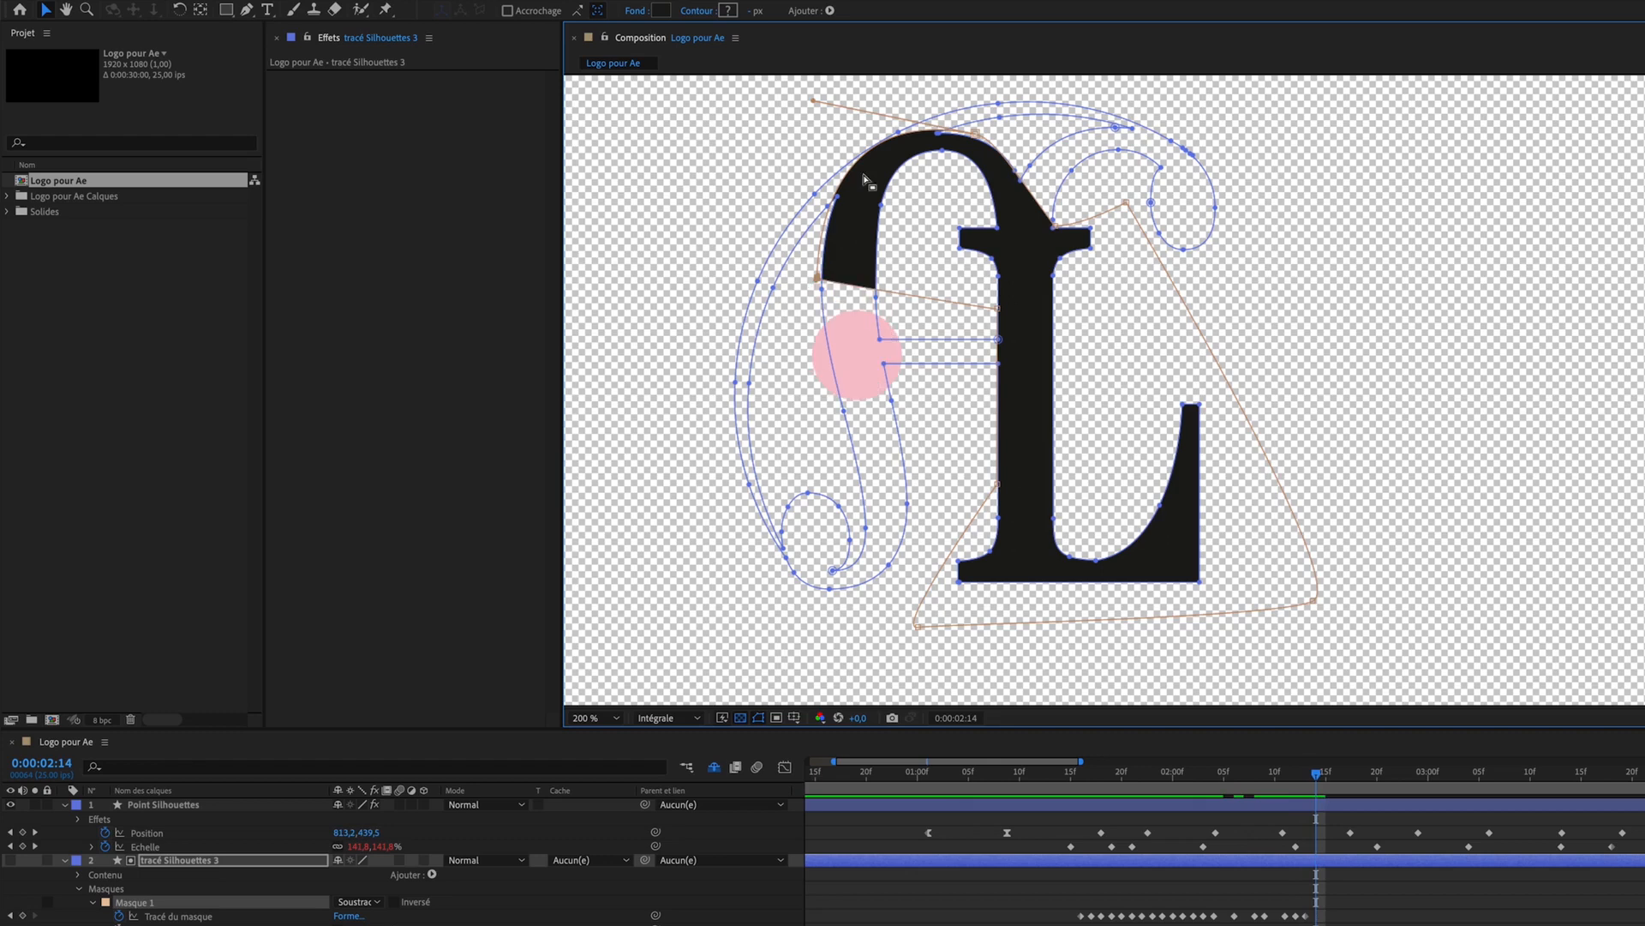
click(998, 308)
click(818, 279)
drag(818, 281, 824, 320)
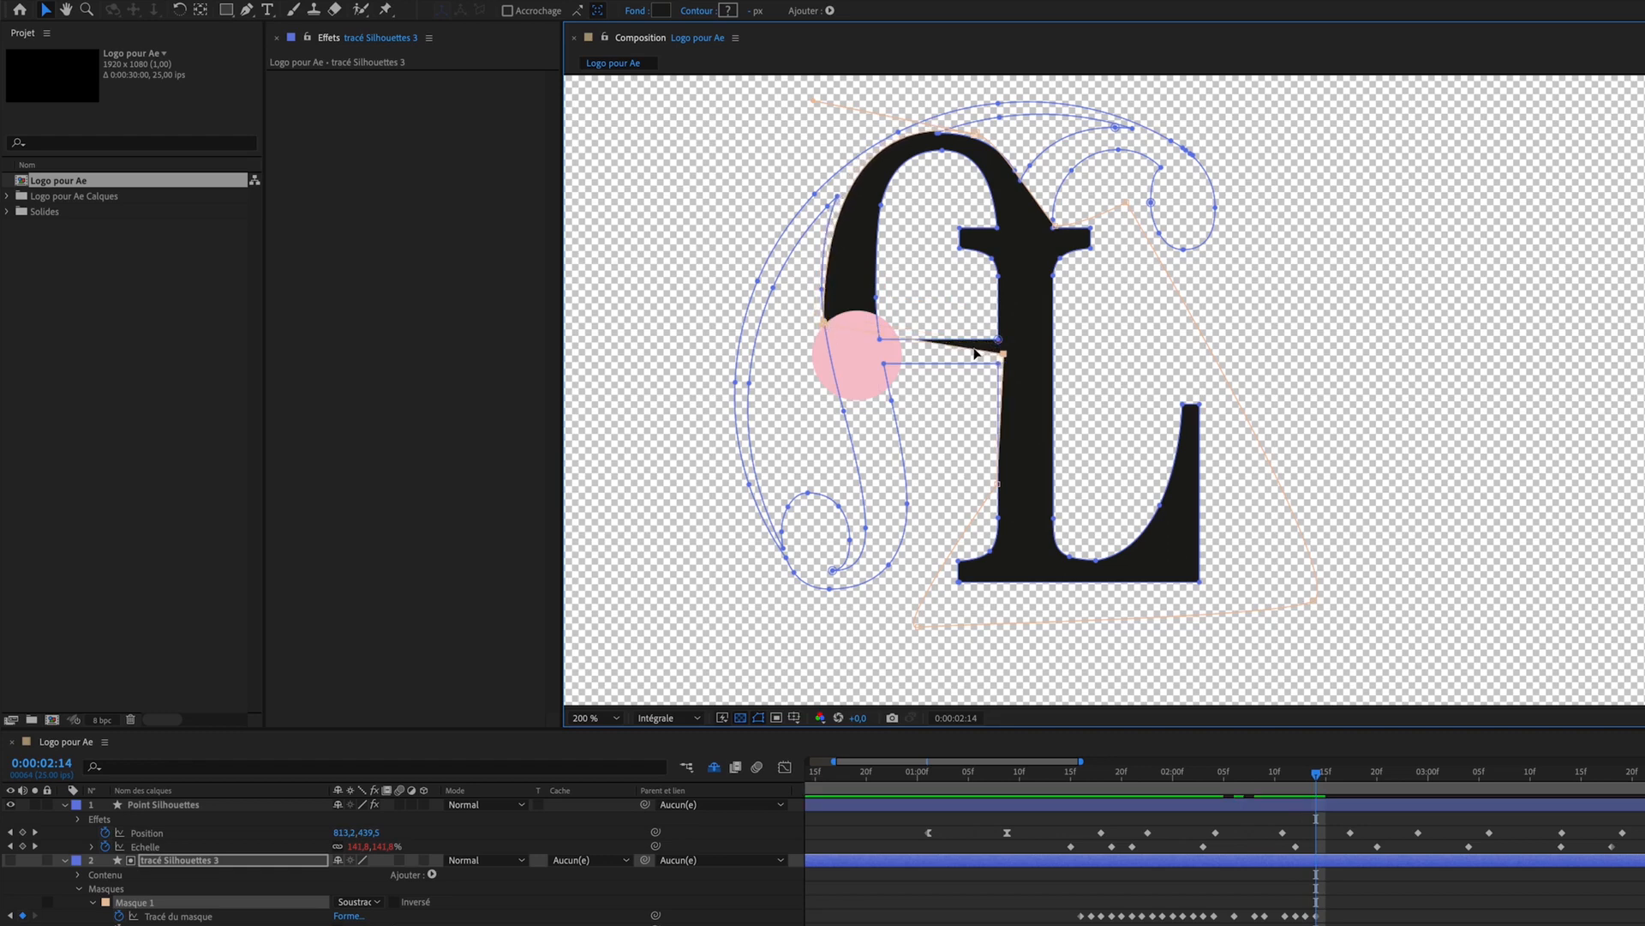
key(super+z)
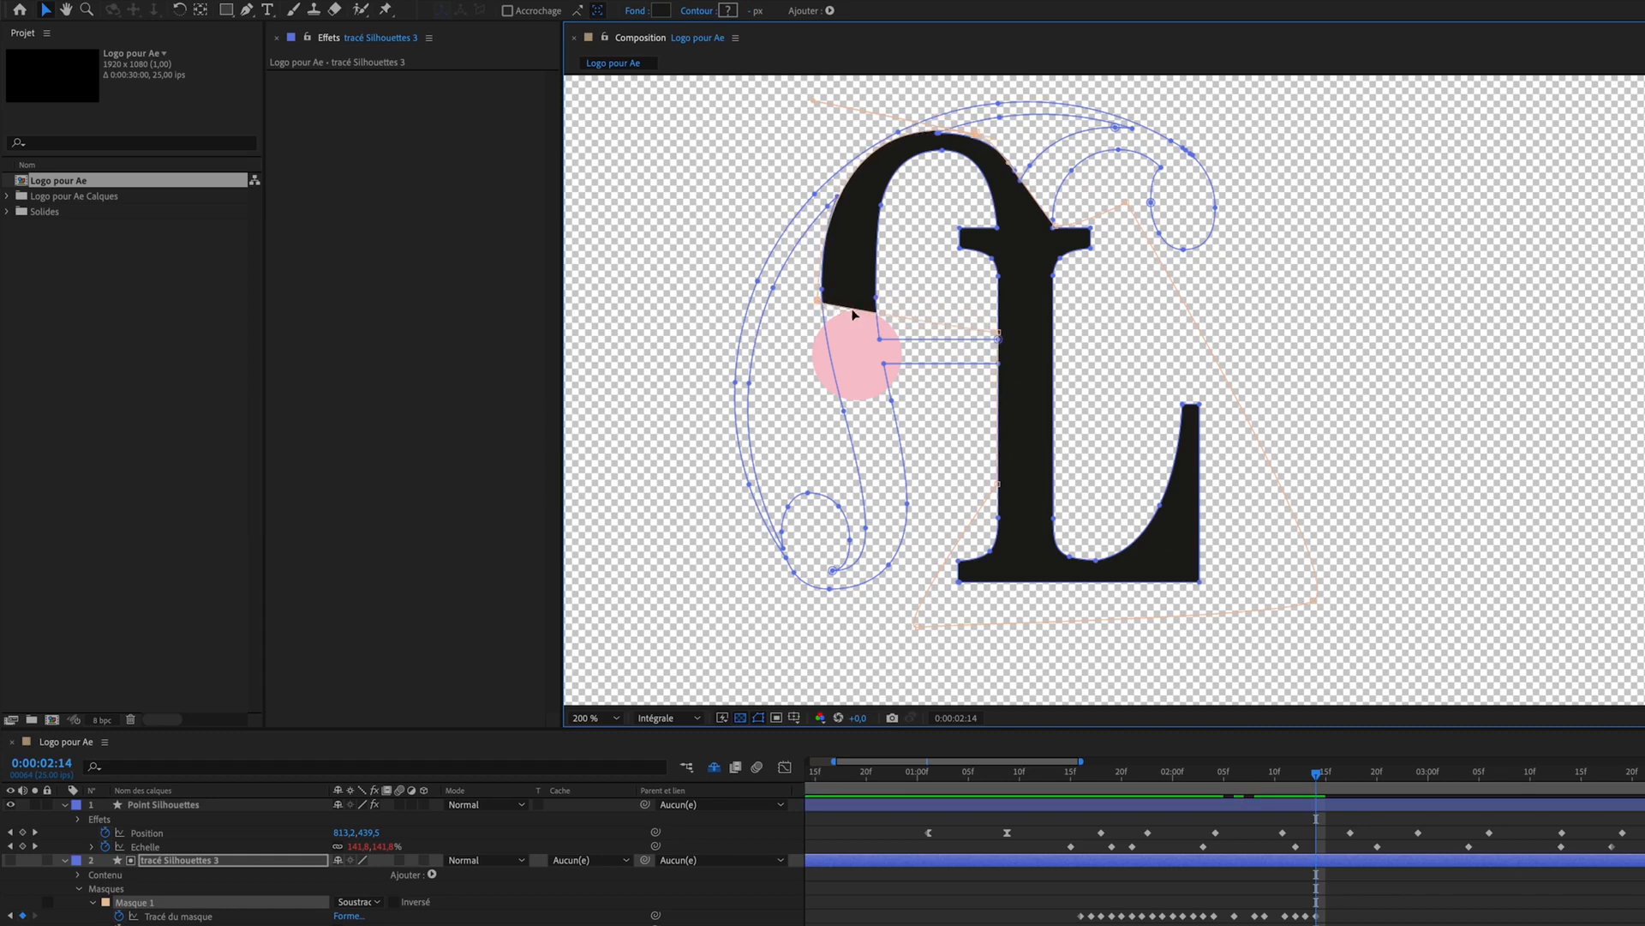
drag(820, 304, 818, 327)
Step: Check the reveal from 0:00:02:12, and at 0:00:02:15 lower the mask's edge just below the A's crossbar and extend the arch handle
key(Page_Down)
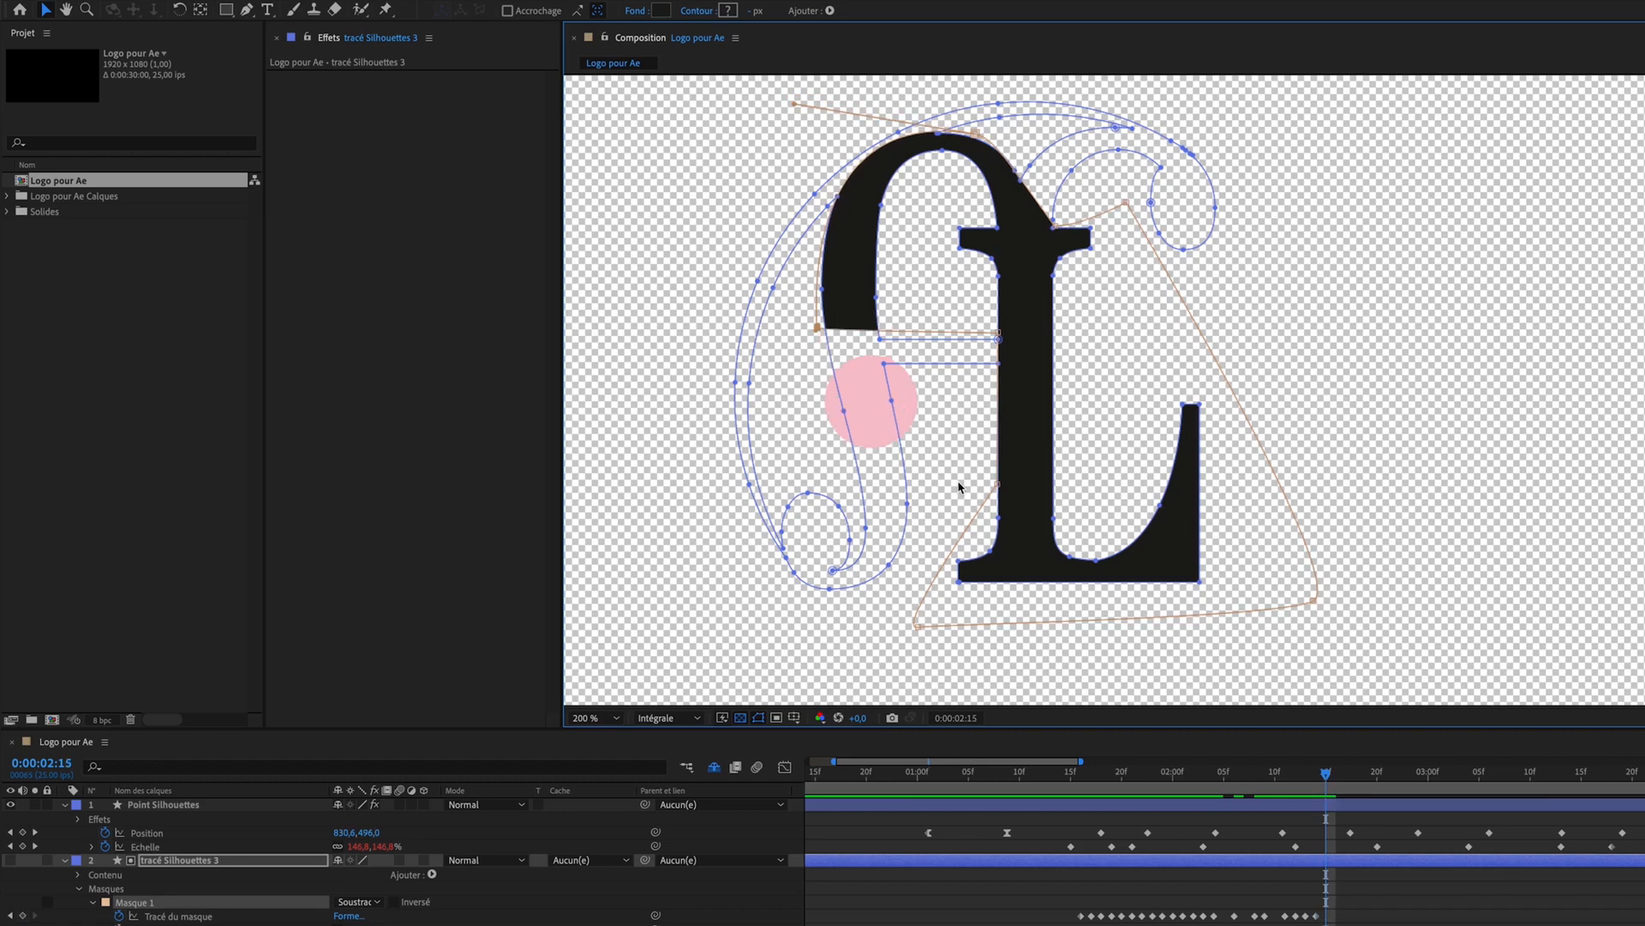
click(999, 334)
click(1296, 774)
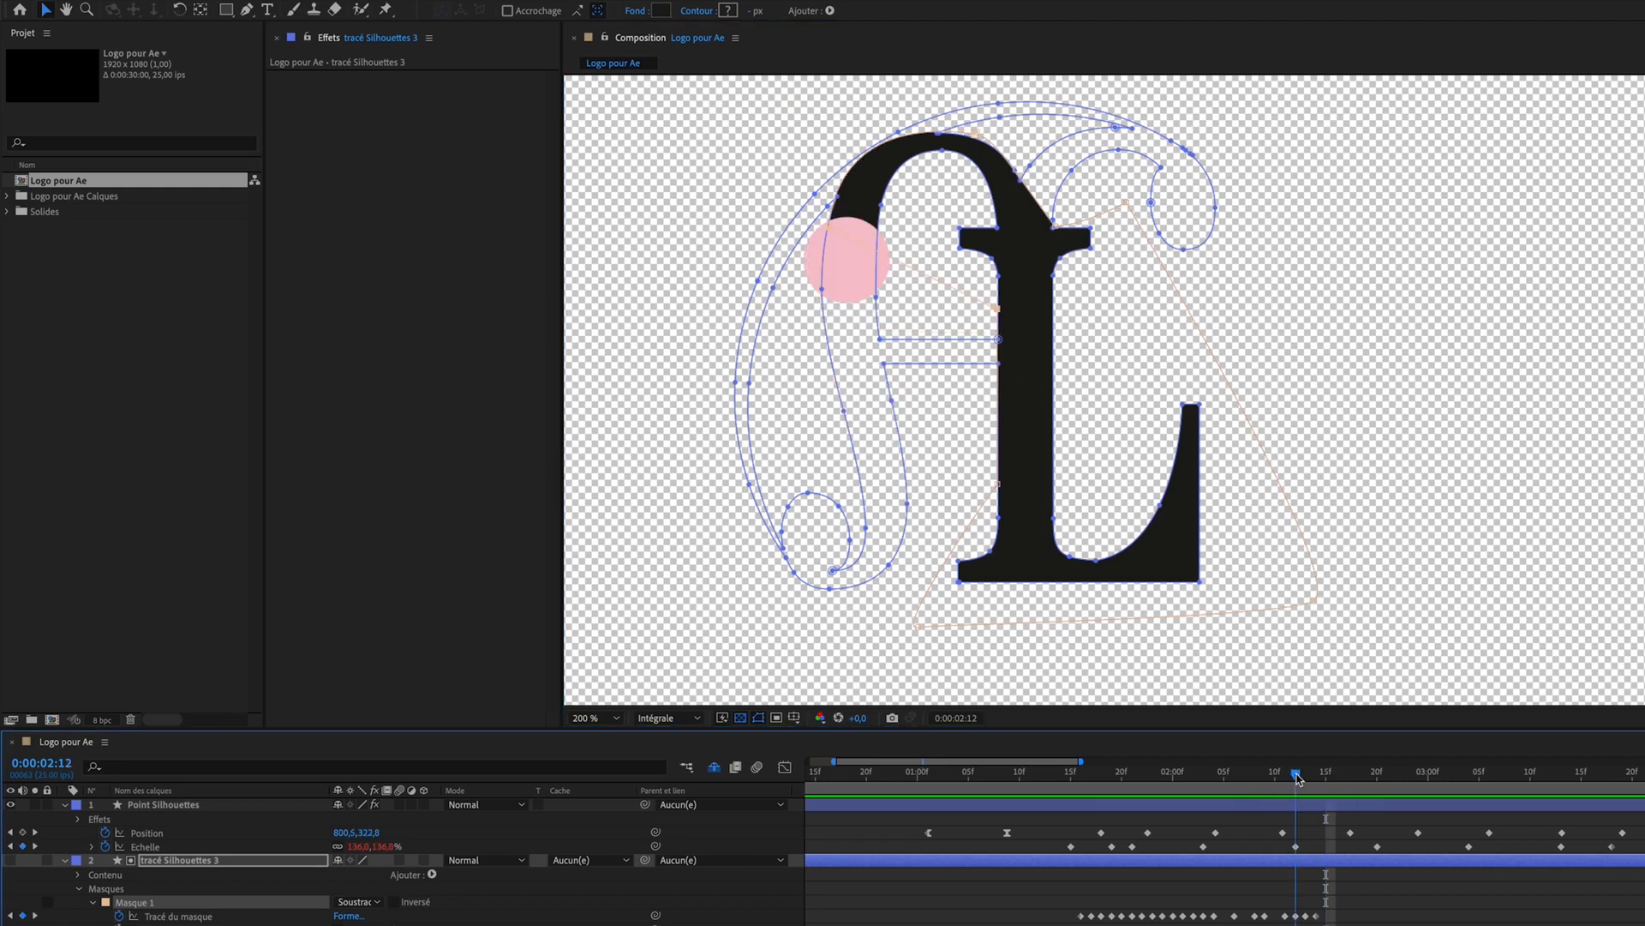
key(Page_Down)
key(Page_Down)
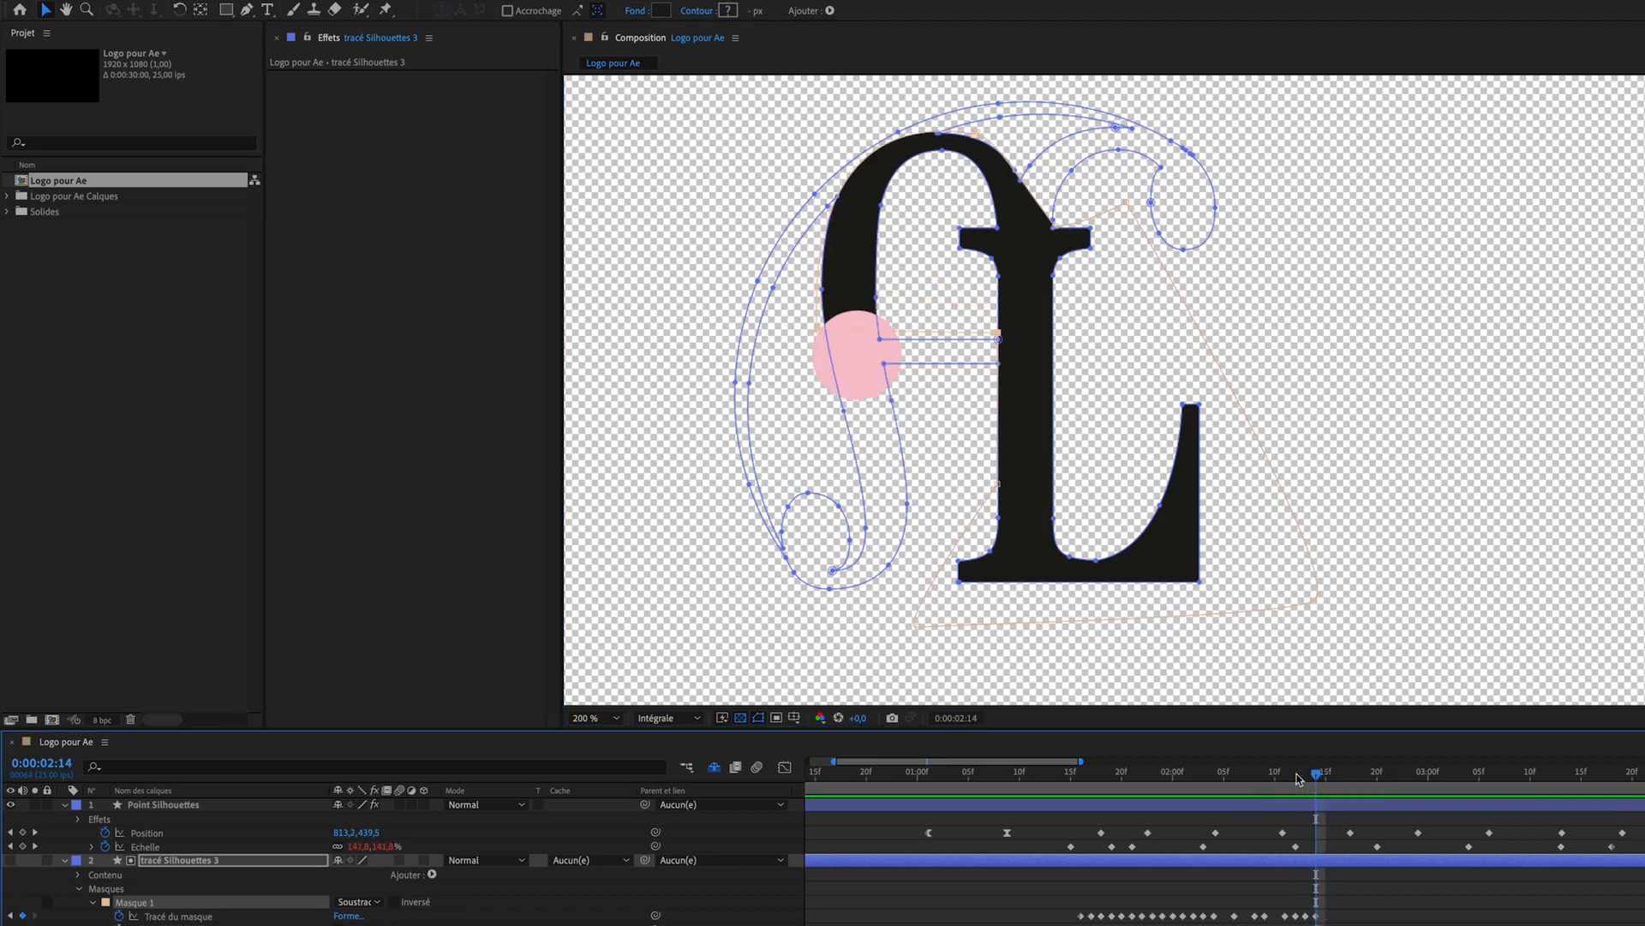
key(Page_Down)
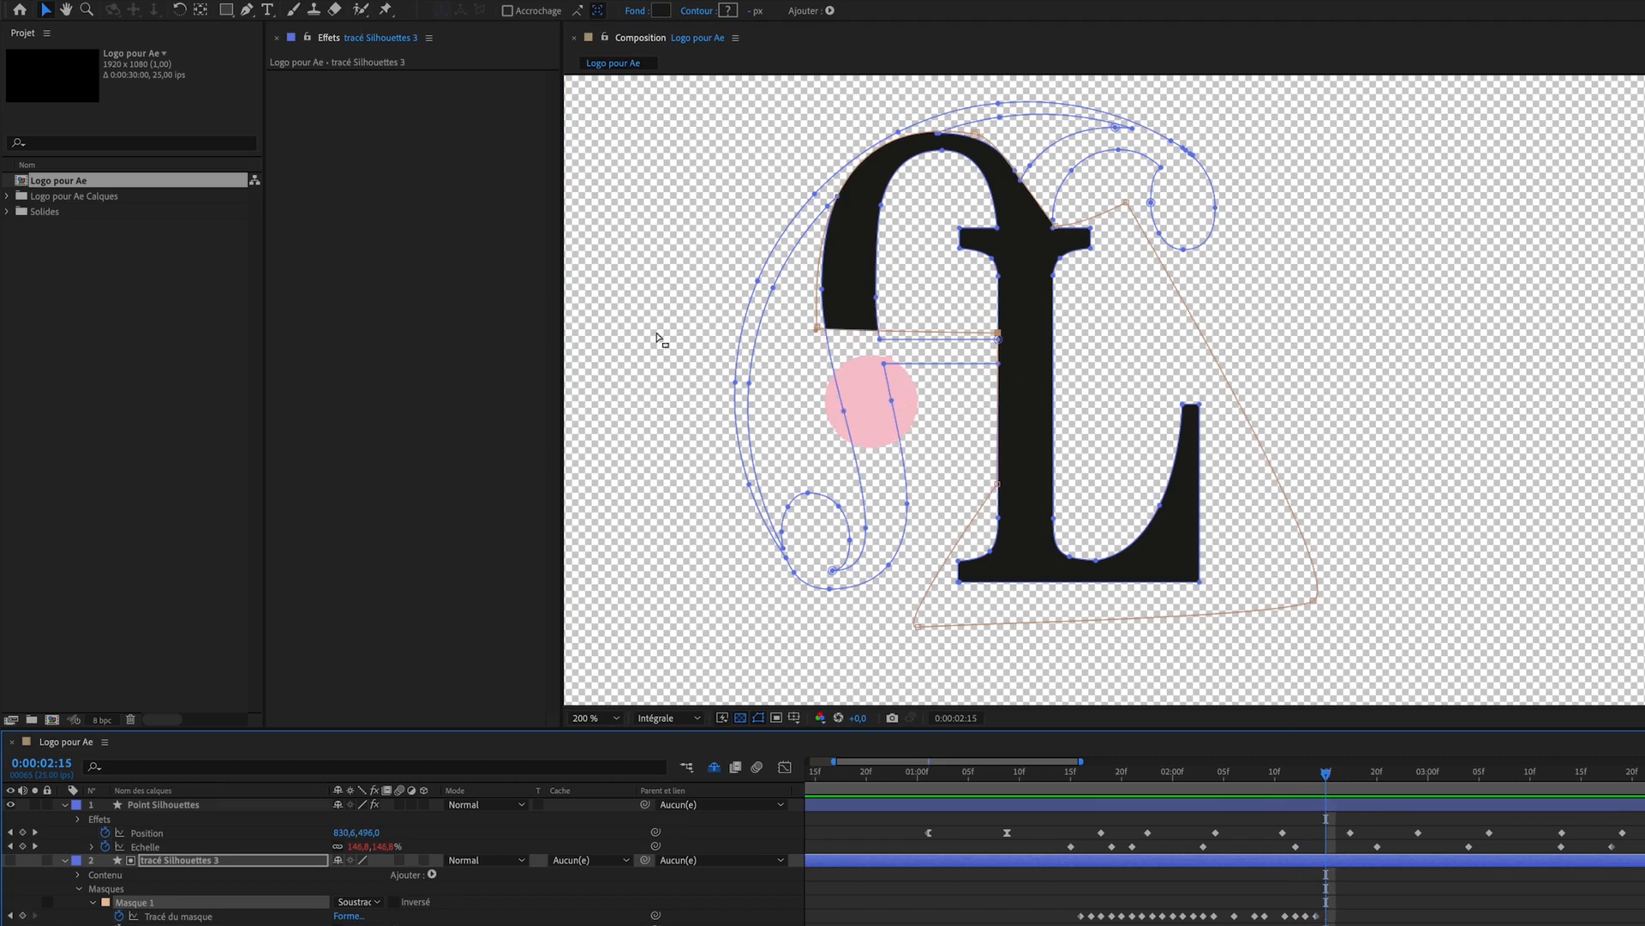
click(819, 331)
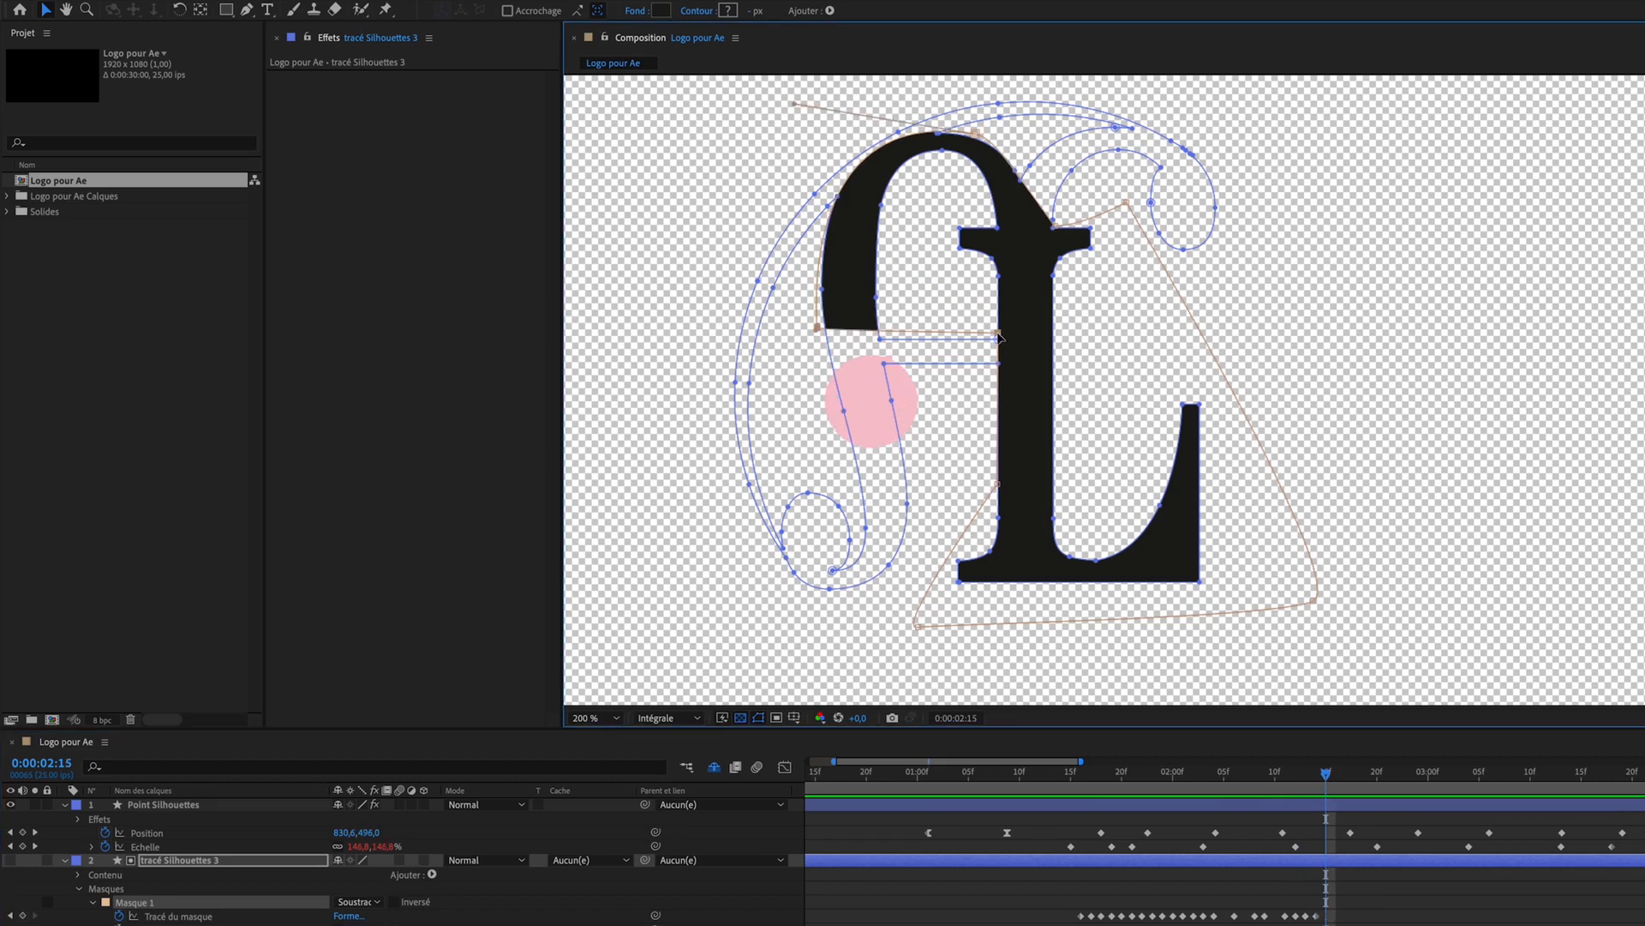
drag(998, 333, 999, 371)
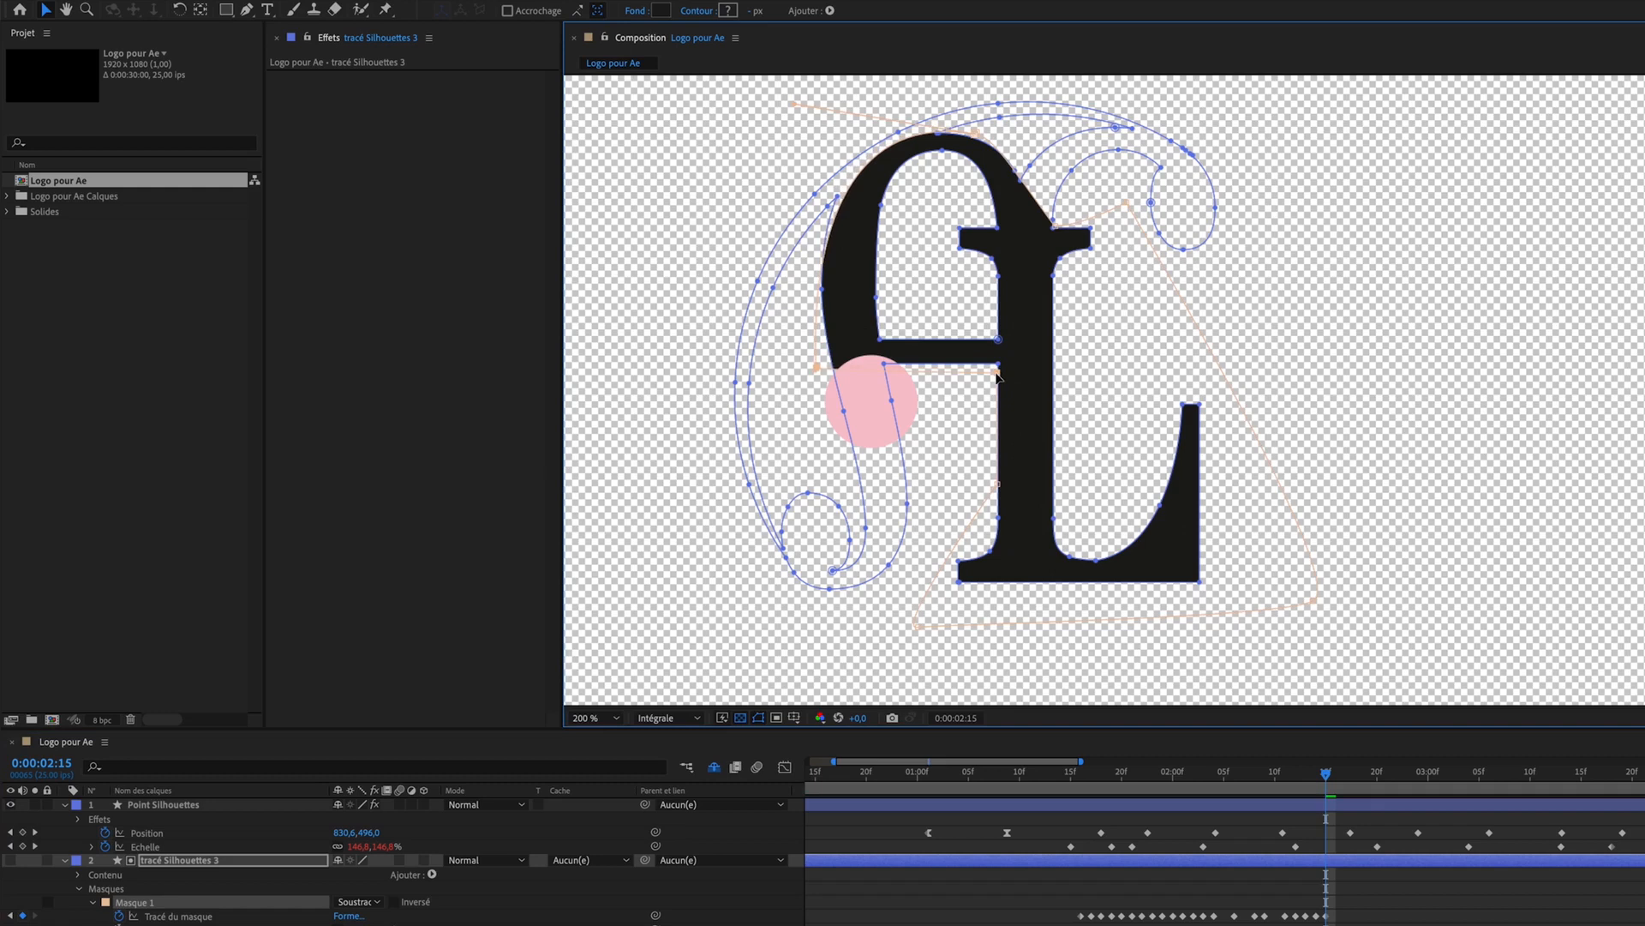
drag(794, 104, 781, 99)
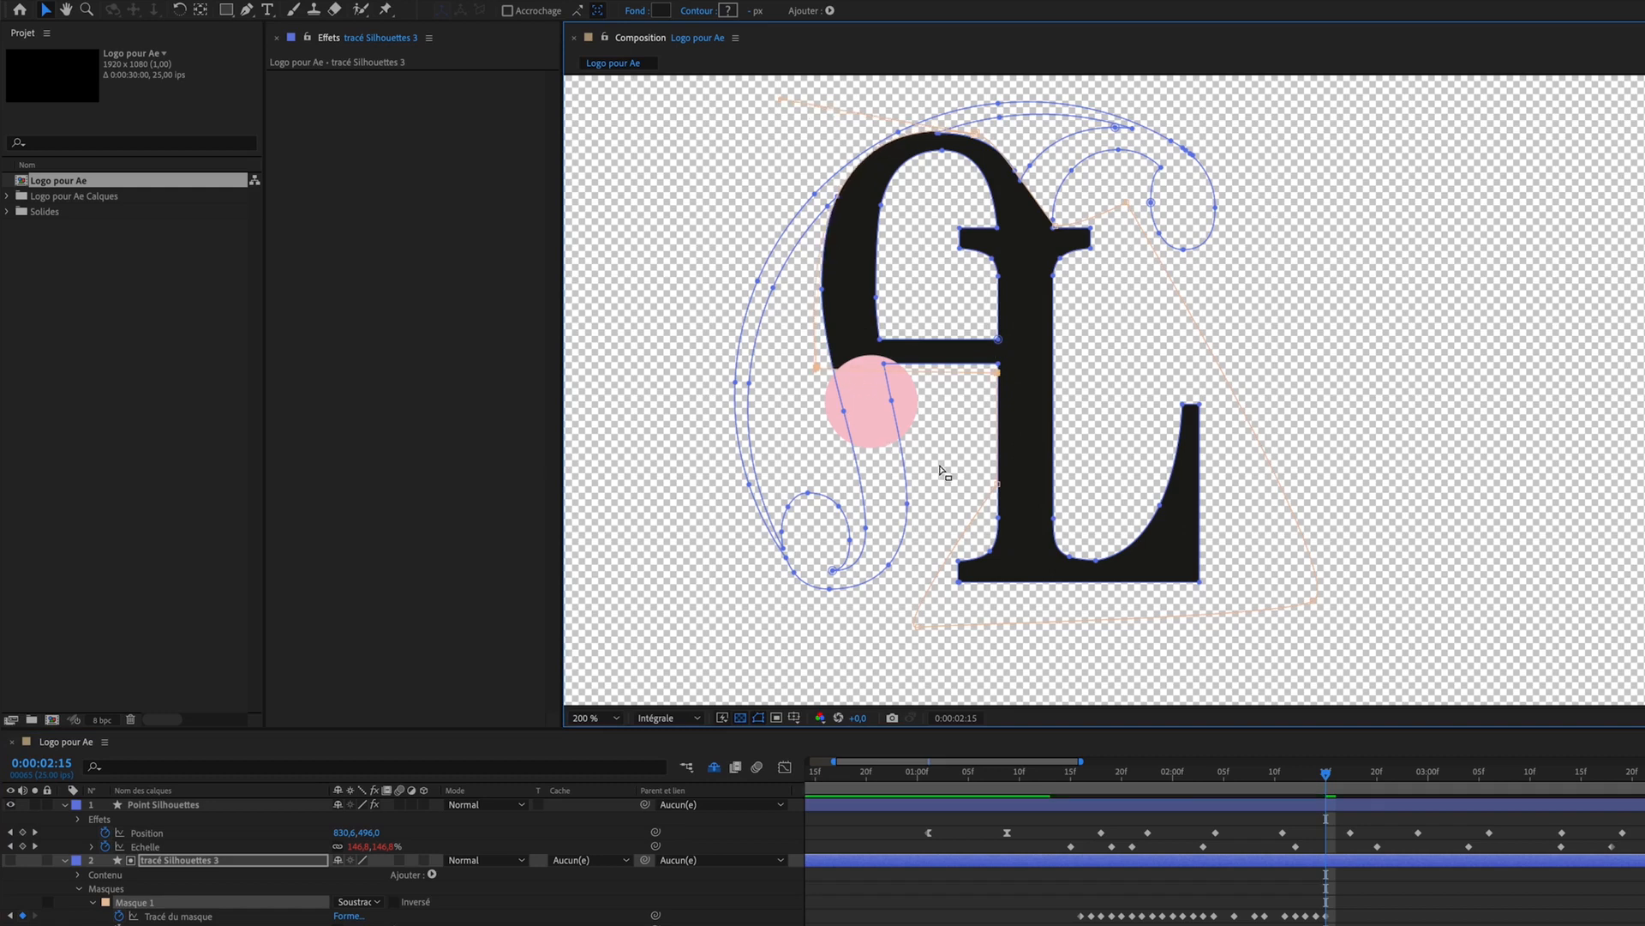
Step: At 0:00:02:16, move the mask point beneath the crossbar across the A's leg to just outside the dot
key(Page_Down)
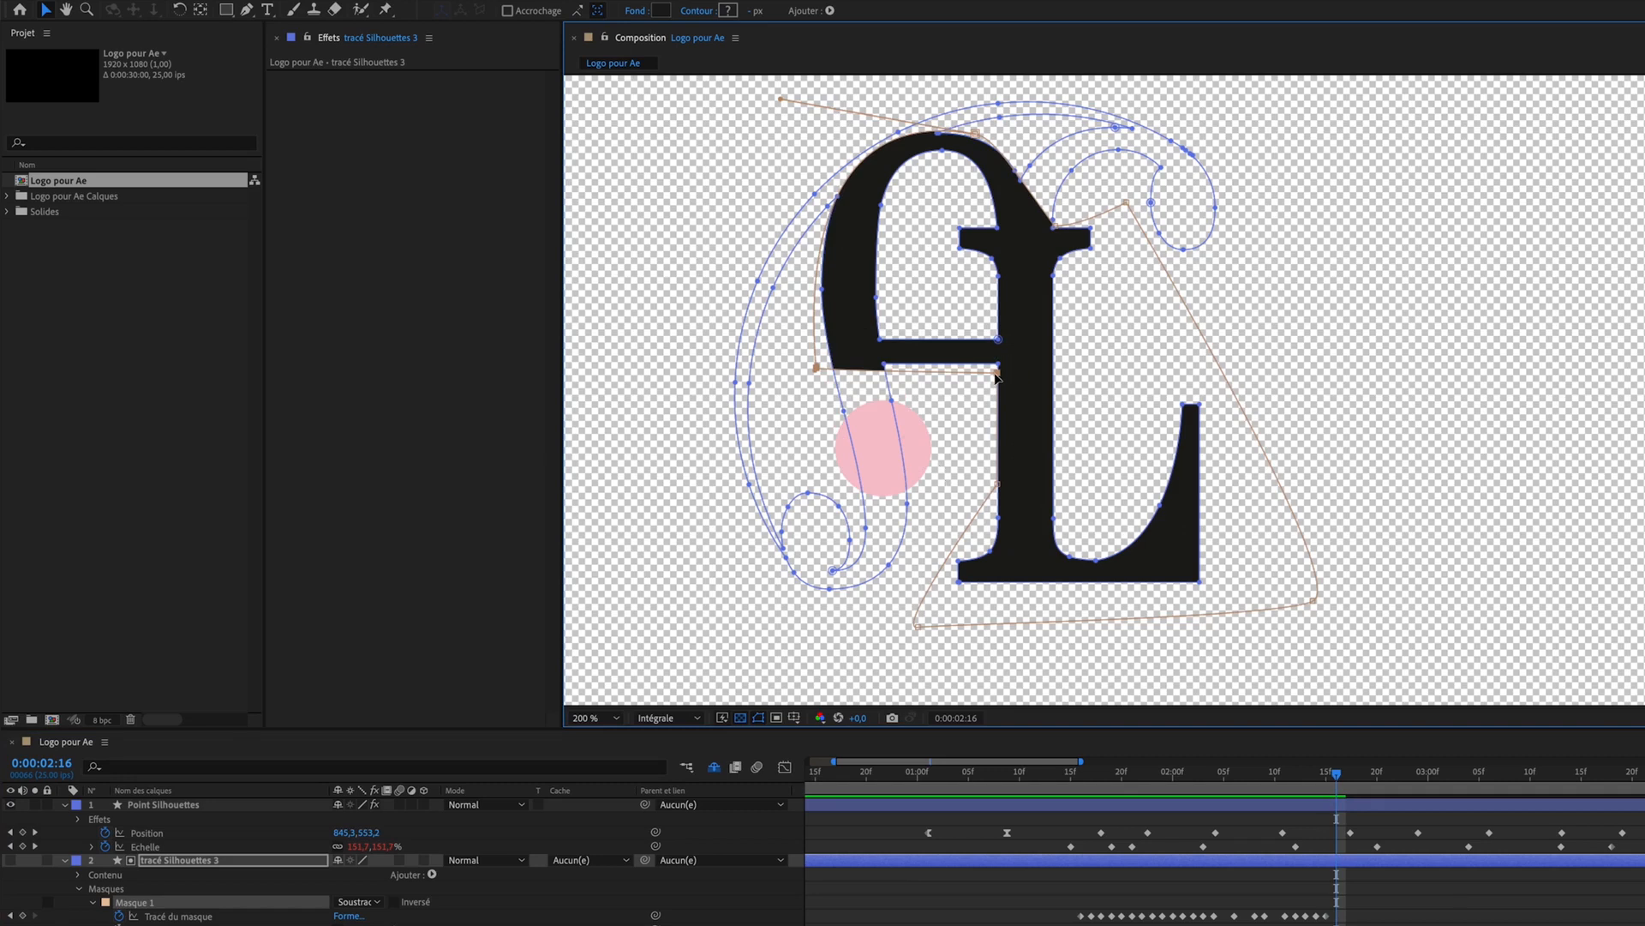
drag(983, 381, 976, 384)
key(super+z)
click(997, 484)
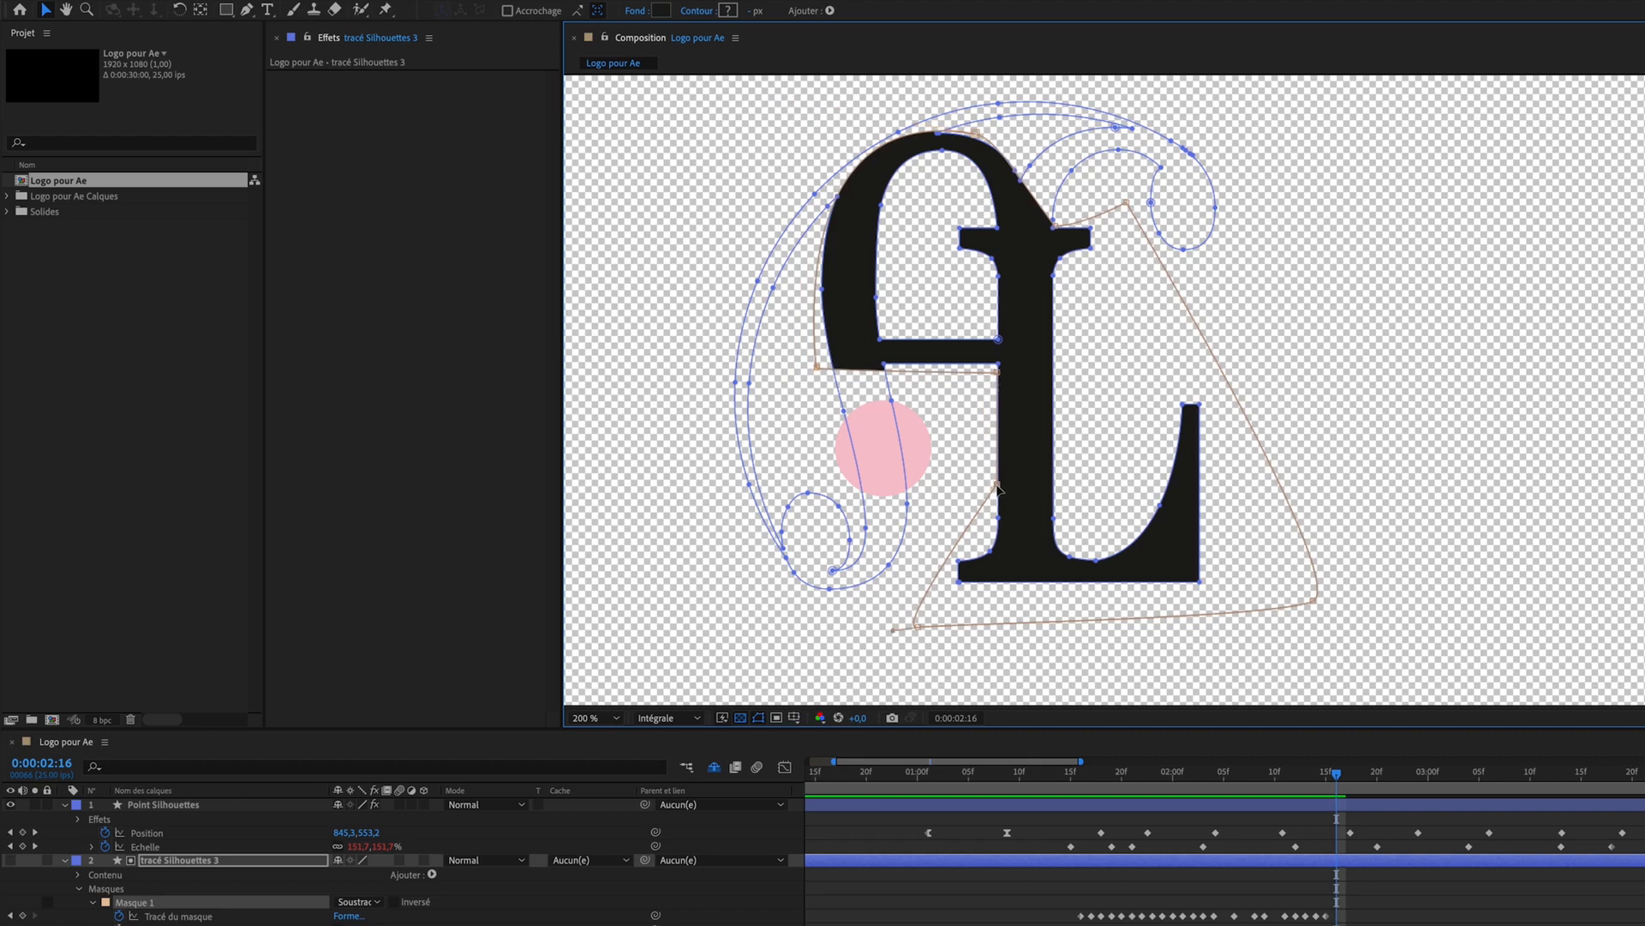
click(999, 374)
drag(998, 373, 909, 400)
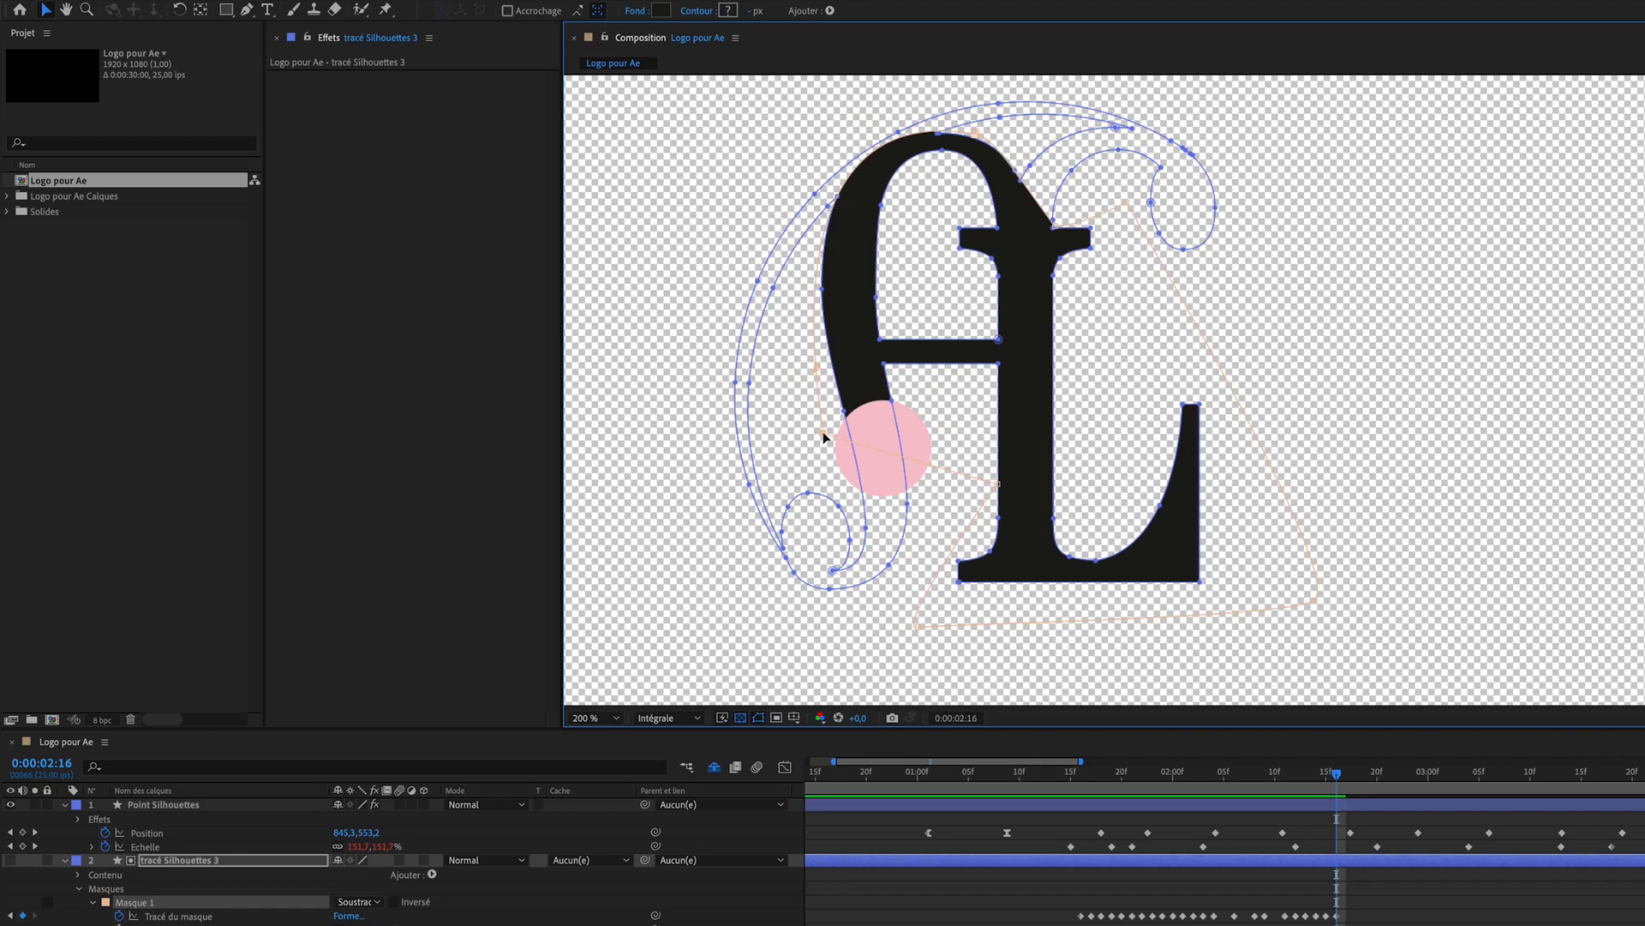
Step: At 0:00:02:17 and 0:00:02:18, lower the mask point beside the A's leg so its edge follows the dot down
key(Page_Down)
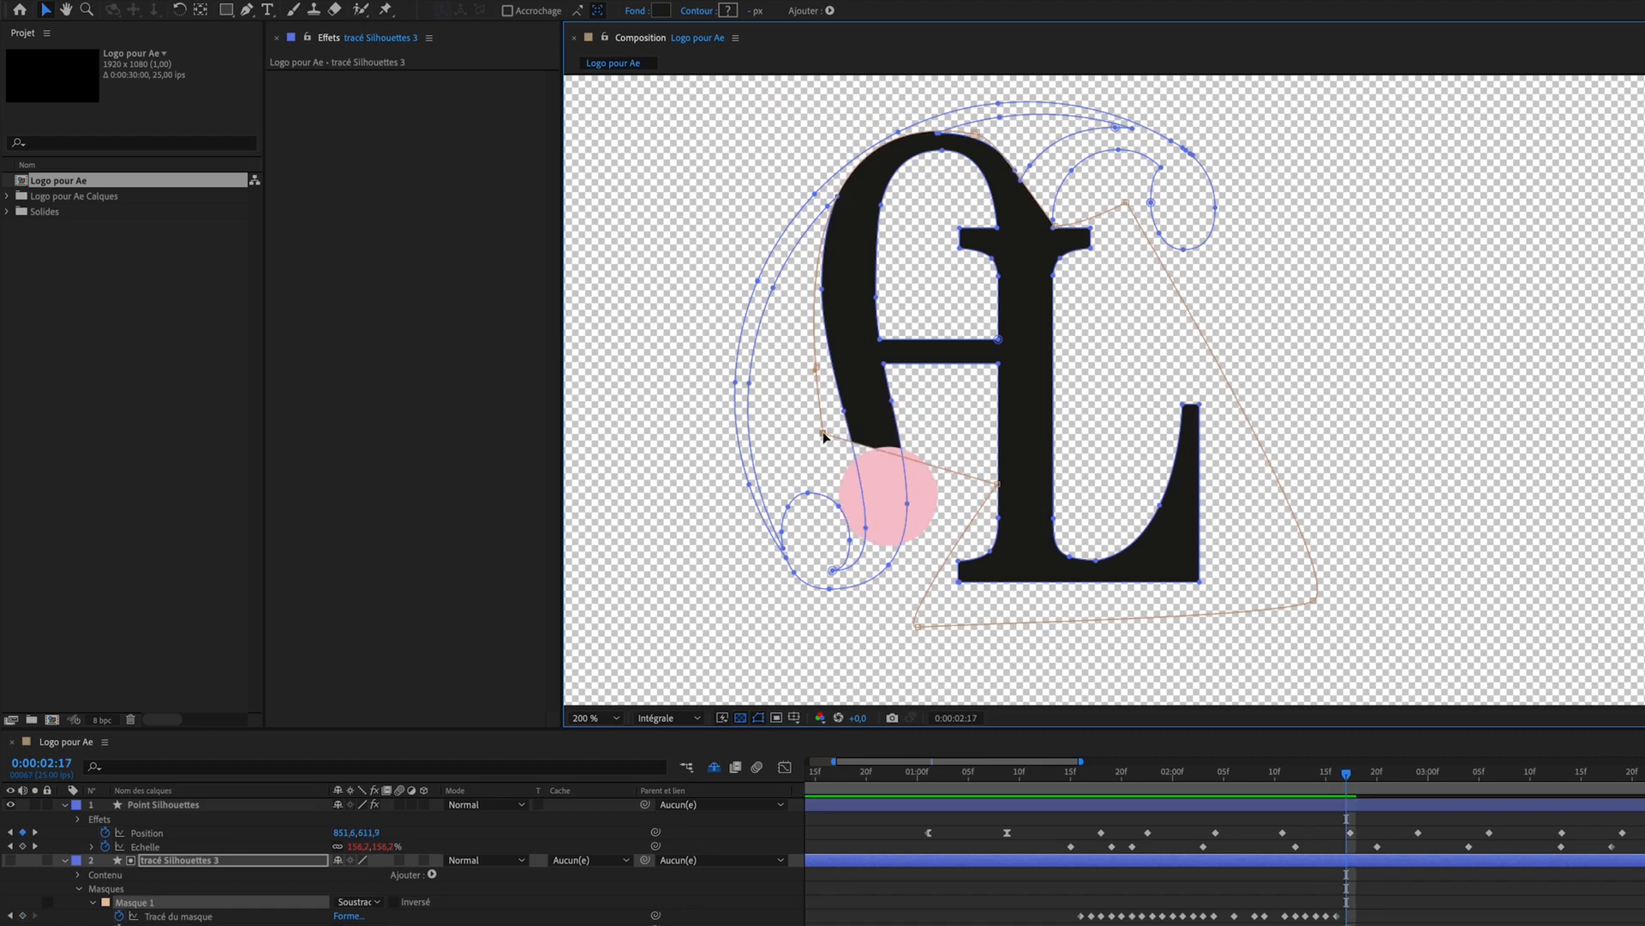
drag(823, 435, 824, 474)
key(Page_Down)
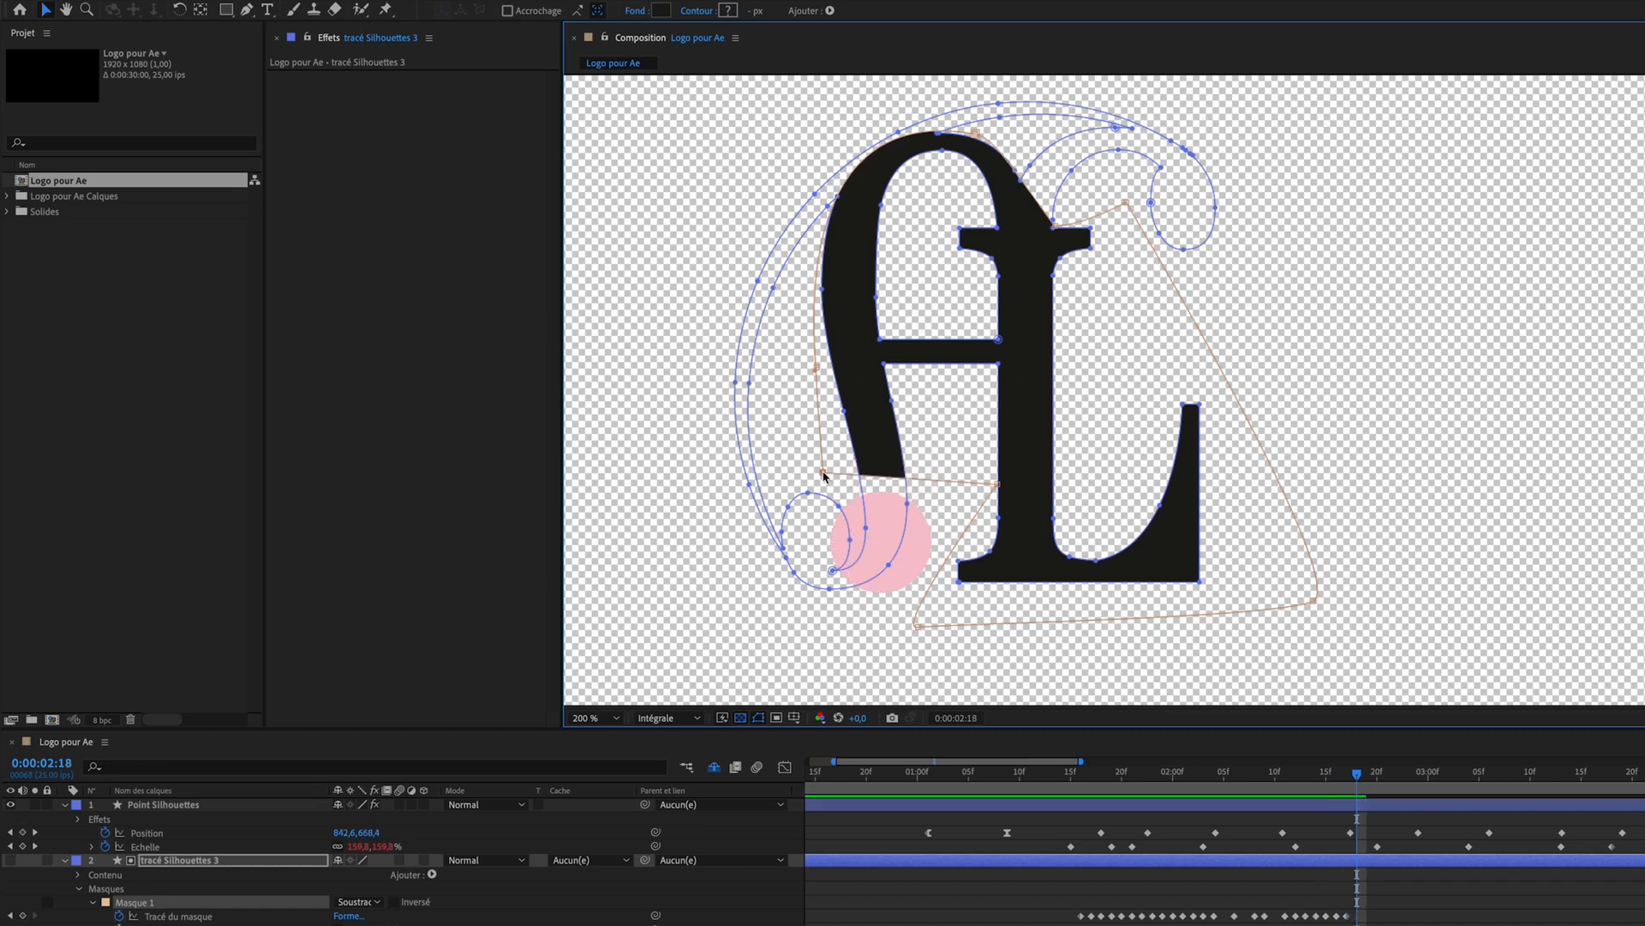
shift+click(996, 485)
drag(824, 473, 838, 513)
click(968, 454)
click(825, 472)
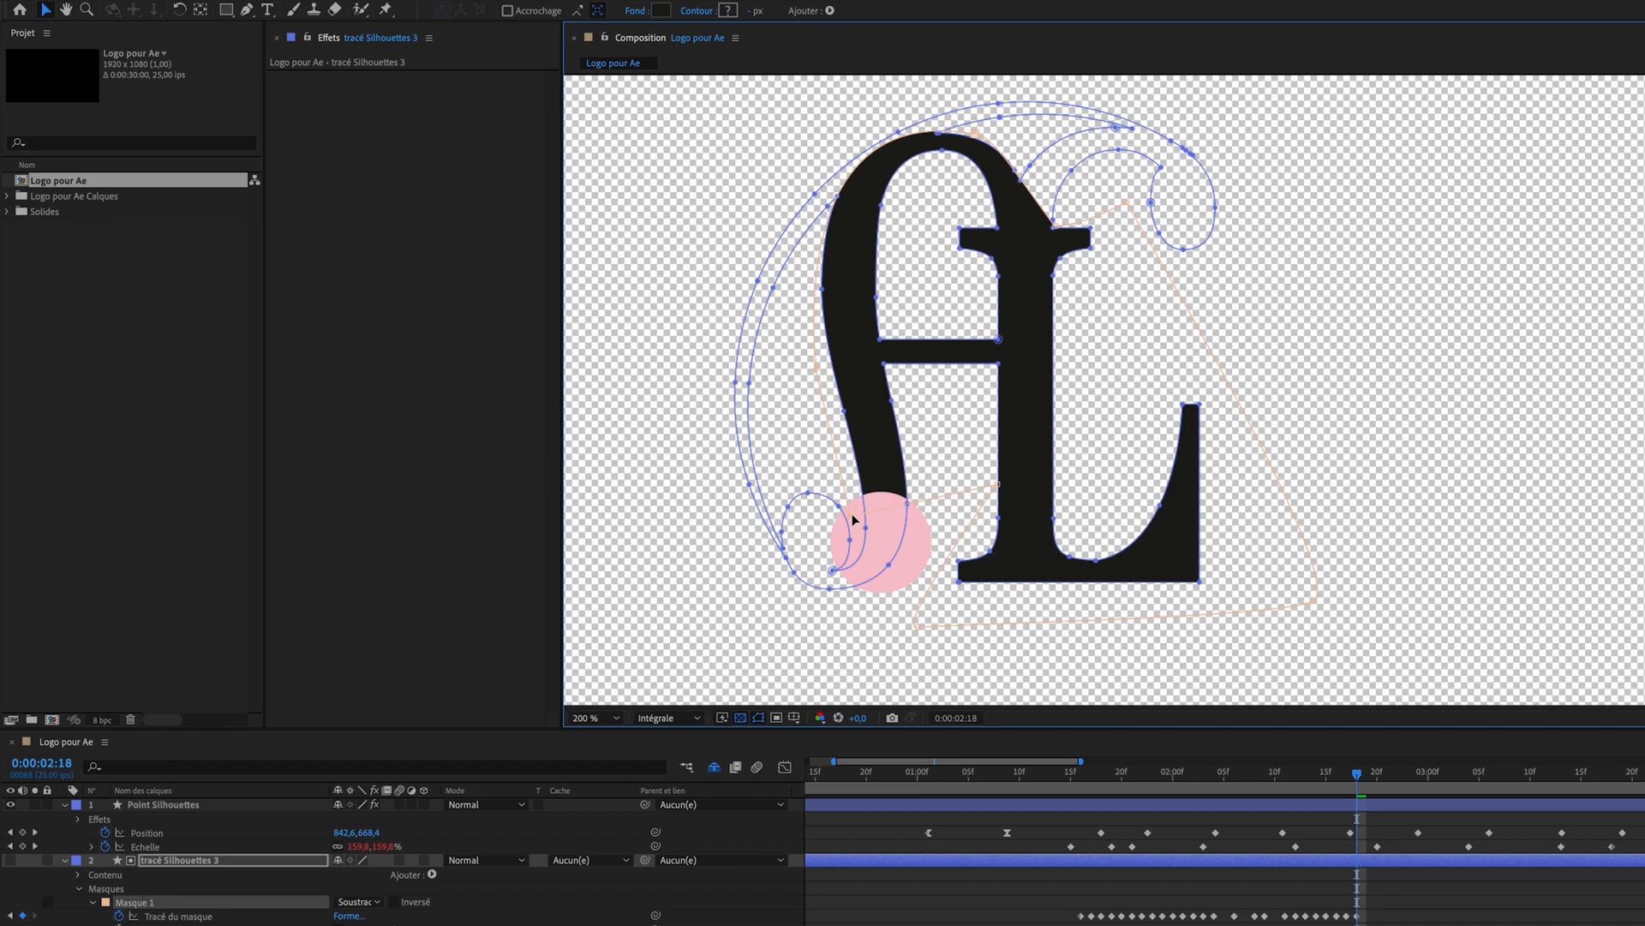
Step: At 0:00:02:19 and 0:00:02:20, move the mask point on the L's stem beneath the A's curled foot and shift the neighbouring point into the dot
key(Page_Down)
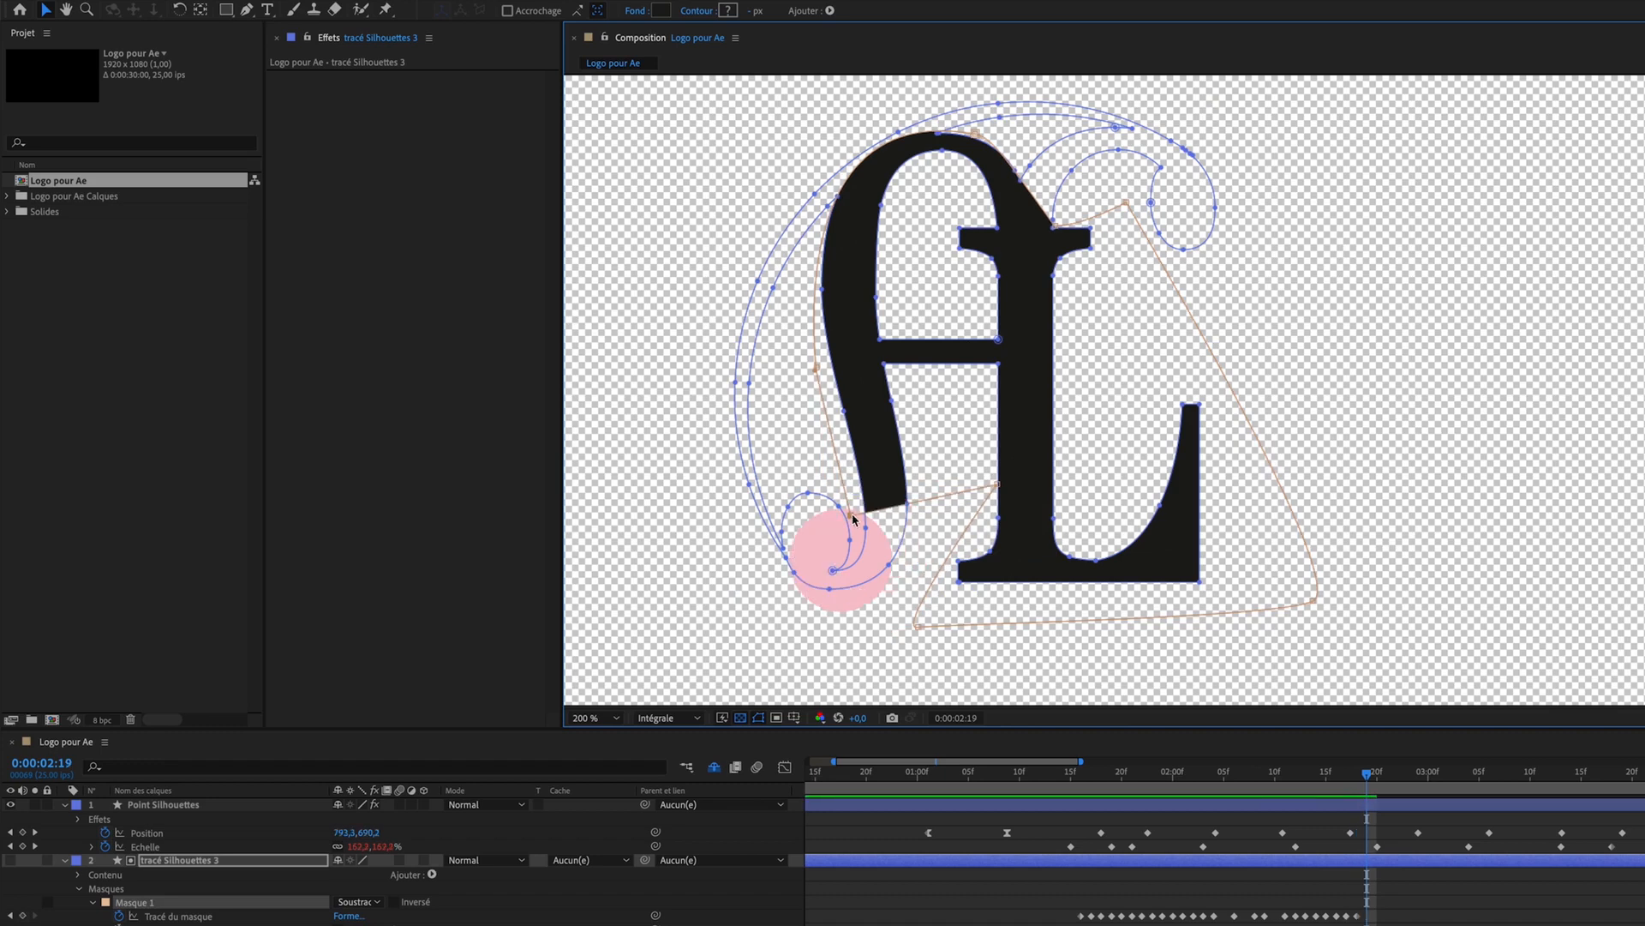
click(998, 485)
drag(997, 486, 866, 573)
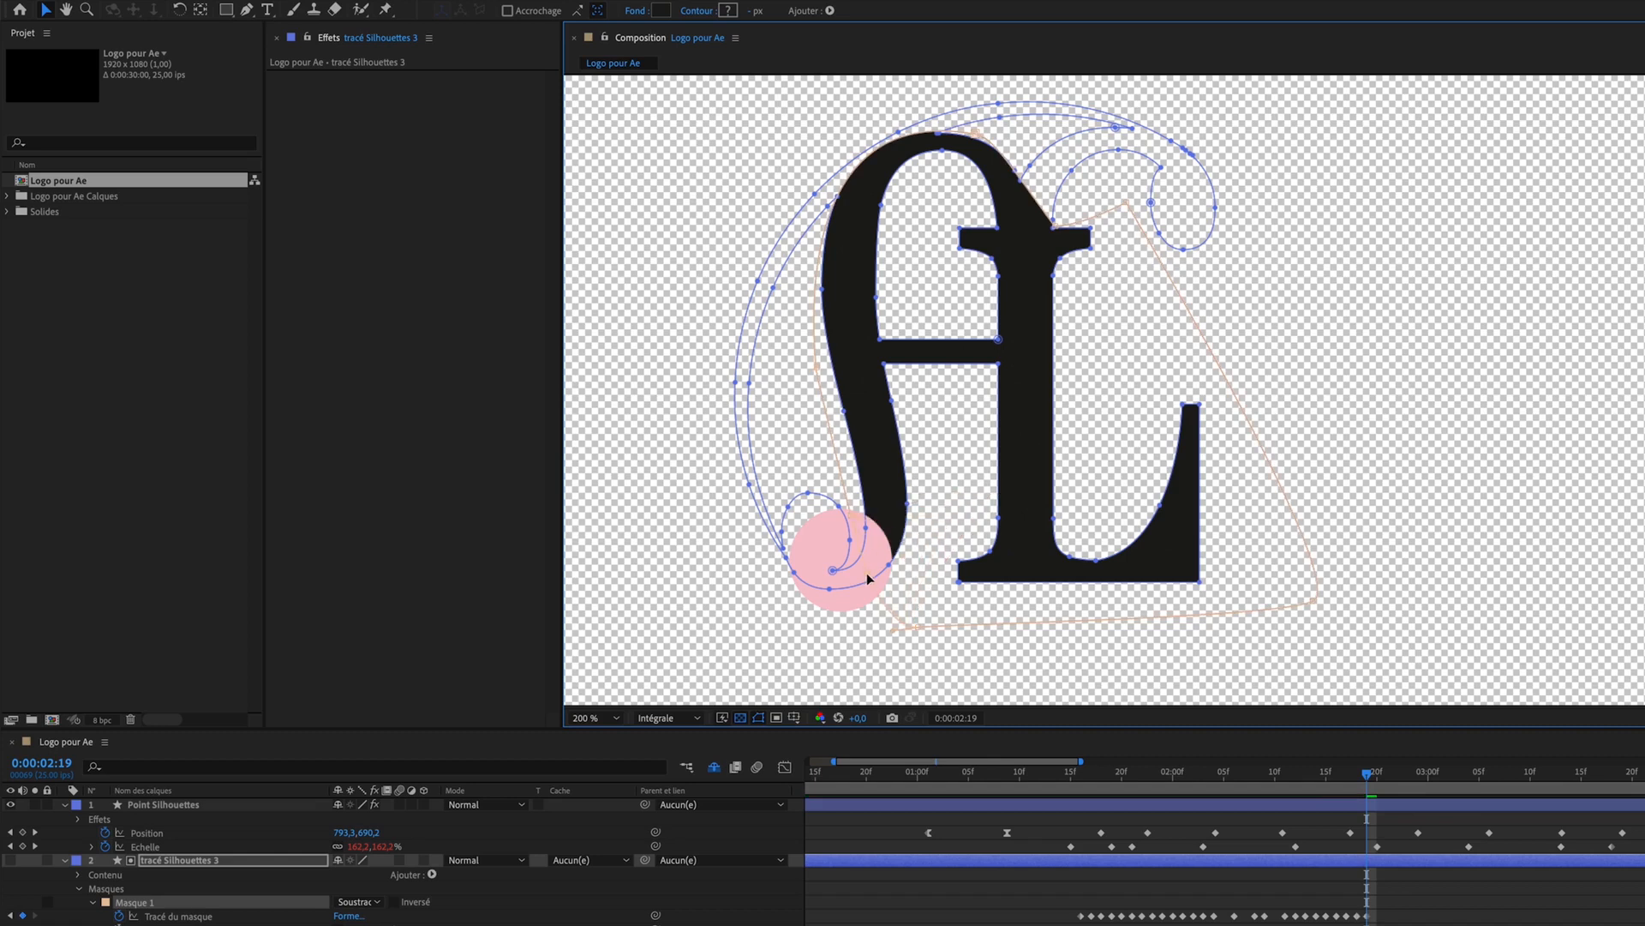
key(Page_Down)
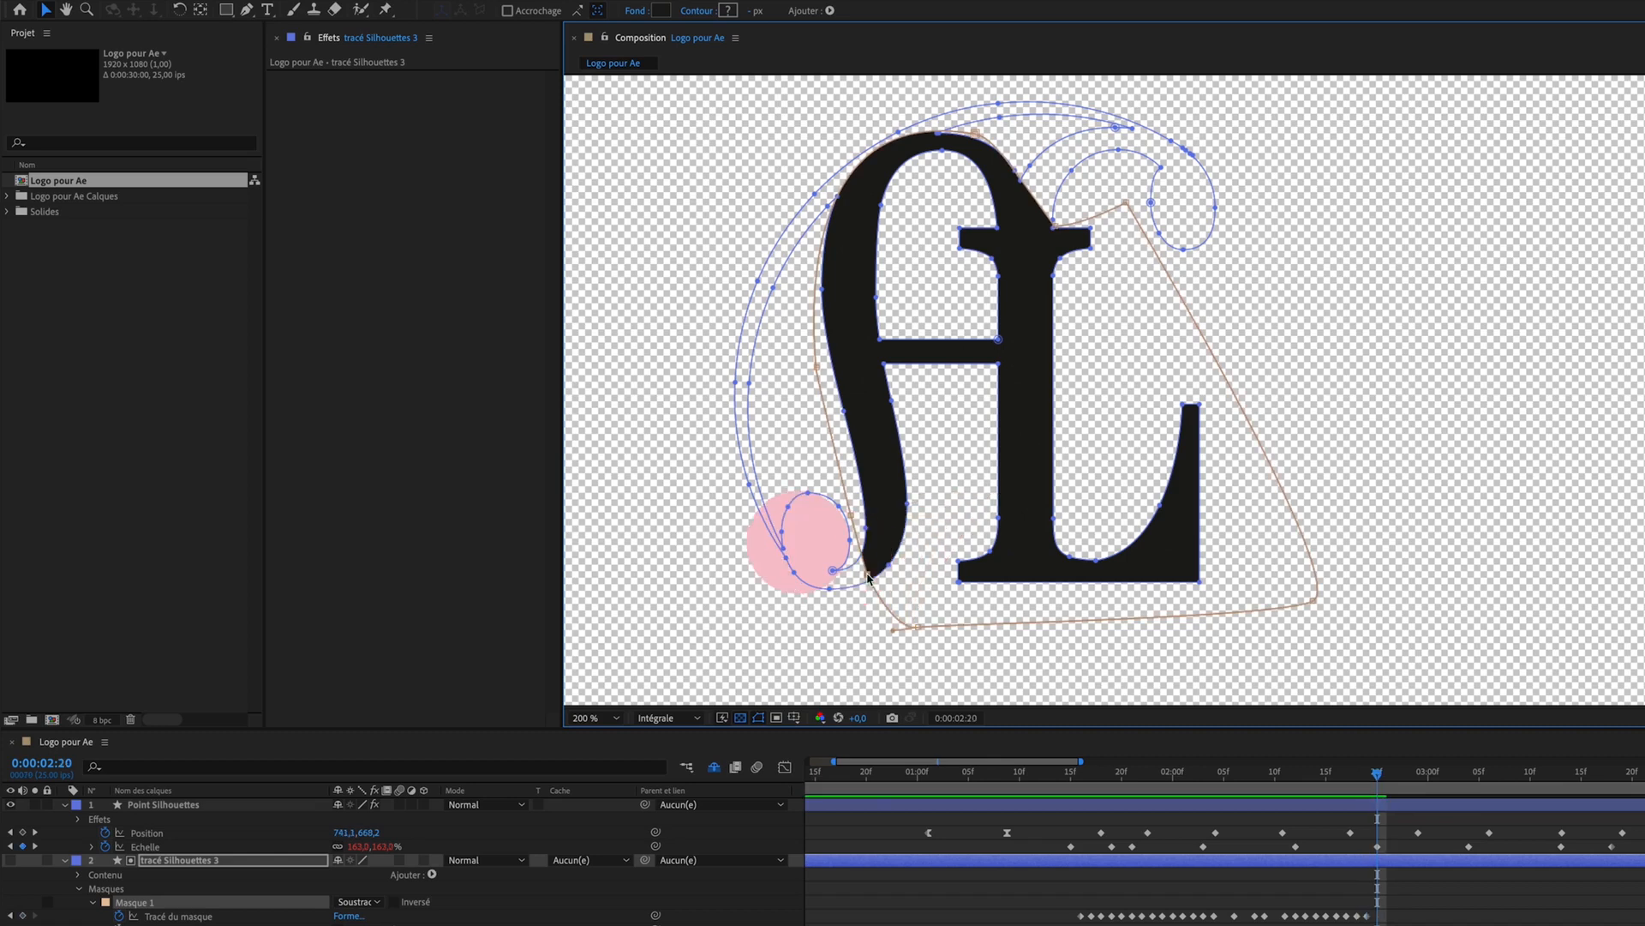
drag(868, 577, 828, 591)
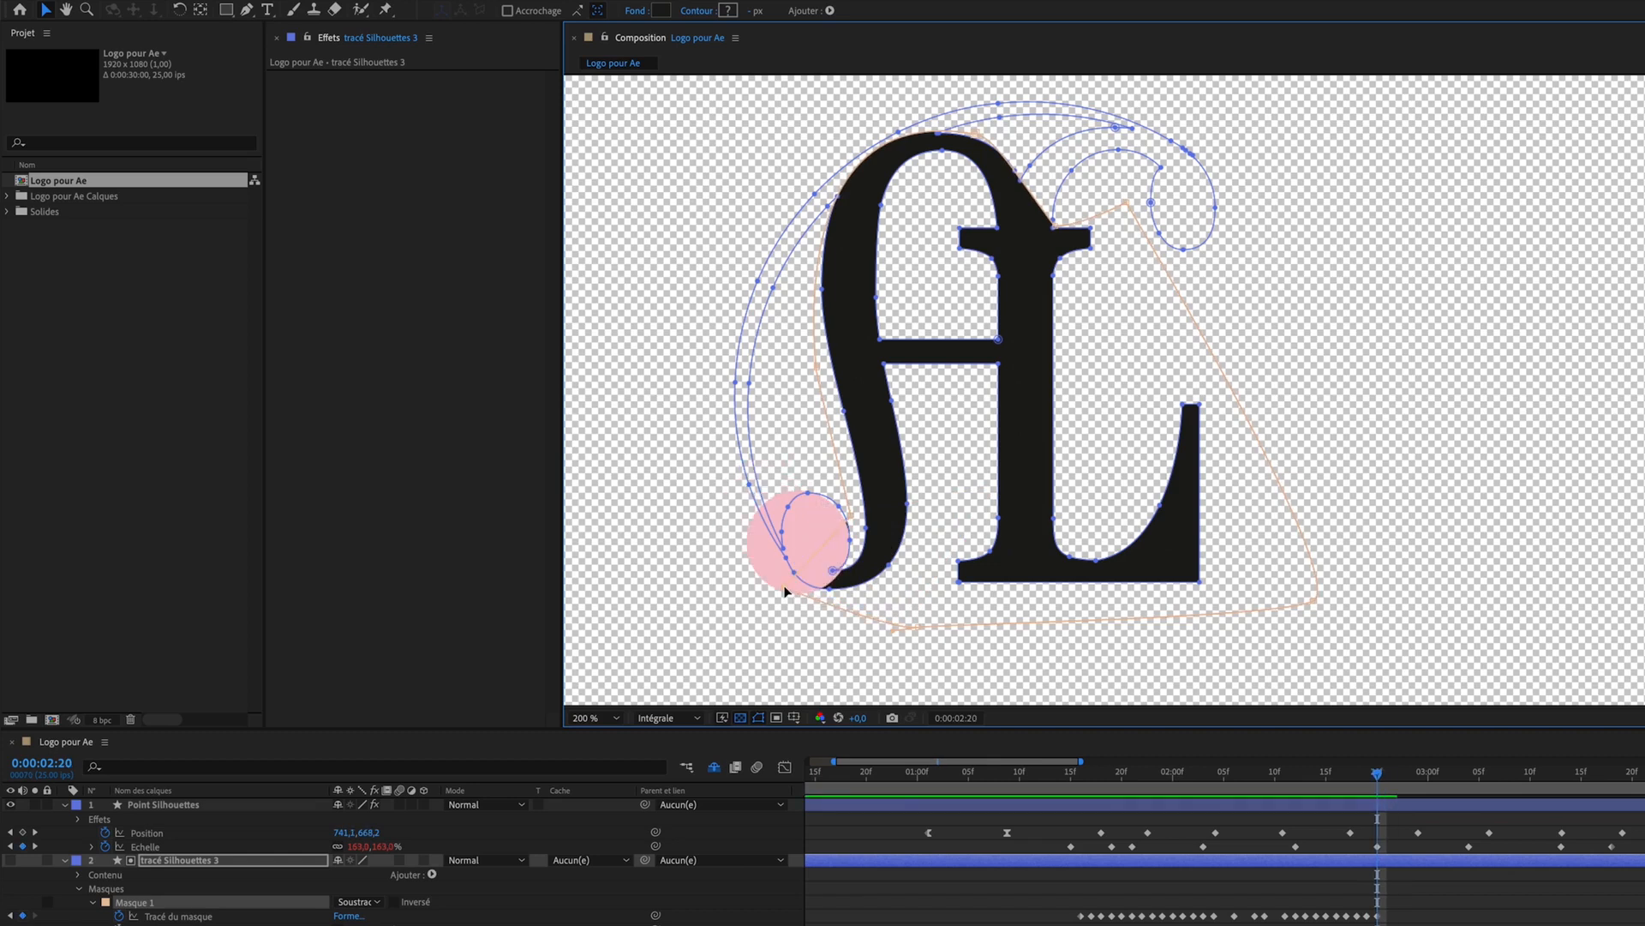
drag(848, 521, 828, 517)
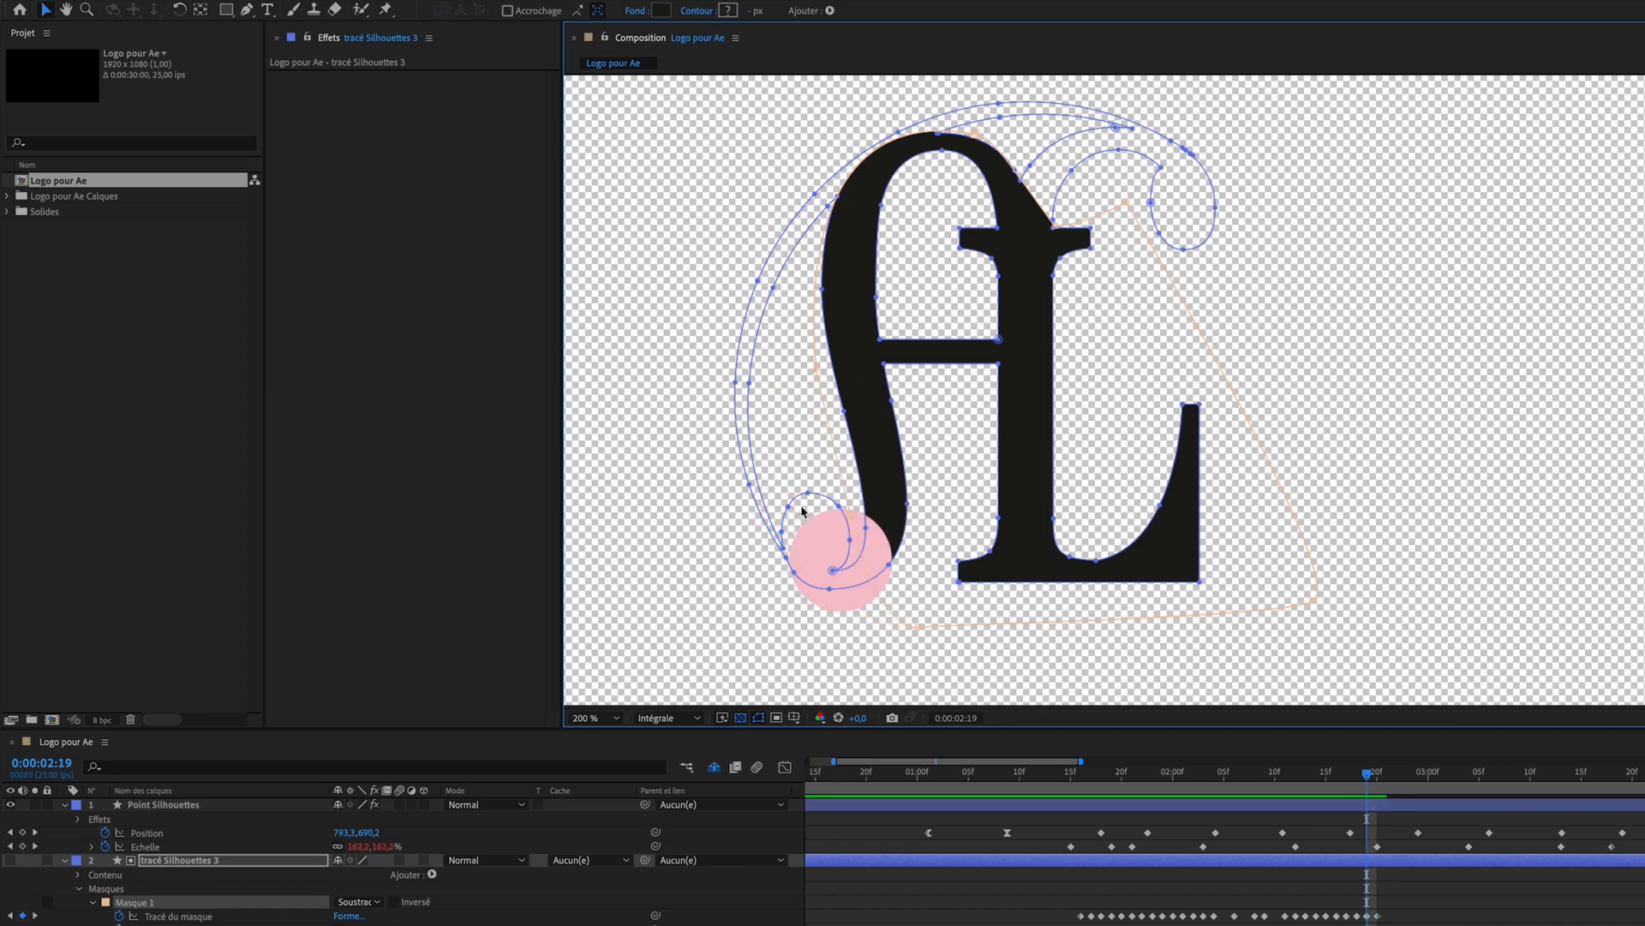
Step: At 0:00:02:21 and 0:00:02:23, move the mask's left point outward past the A's curl to uncover the start of the outer swash
key(Page_Down)
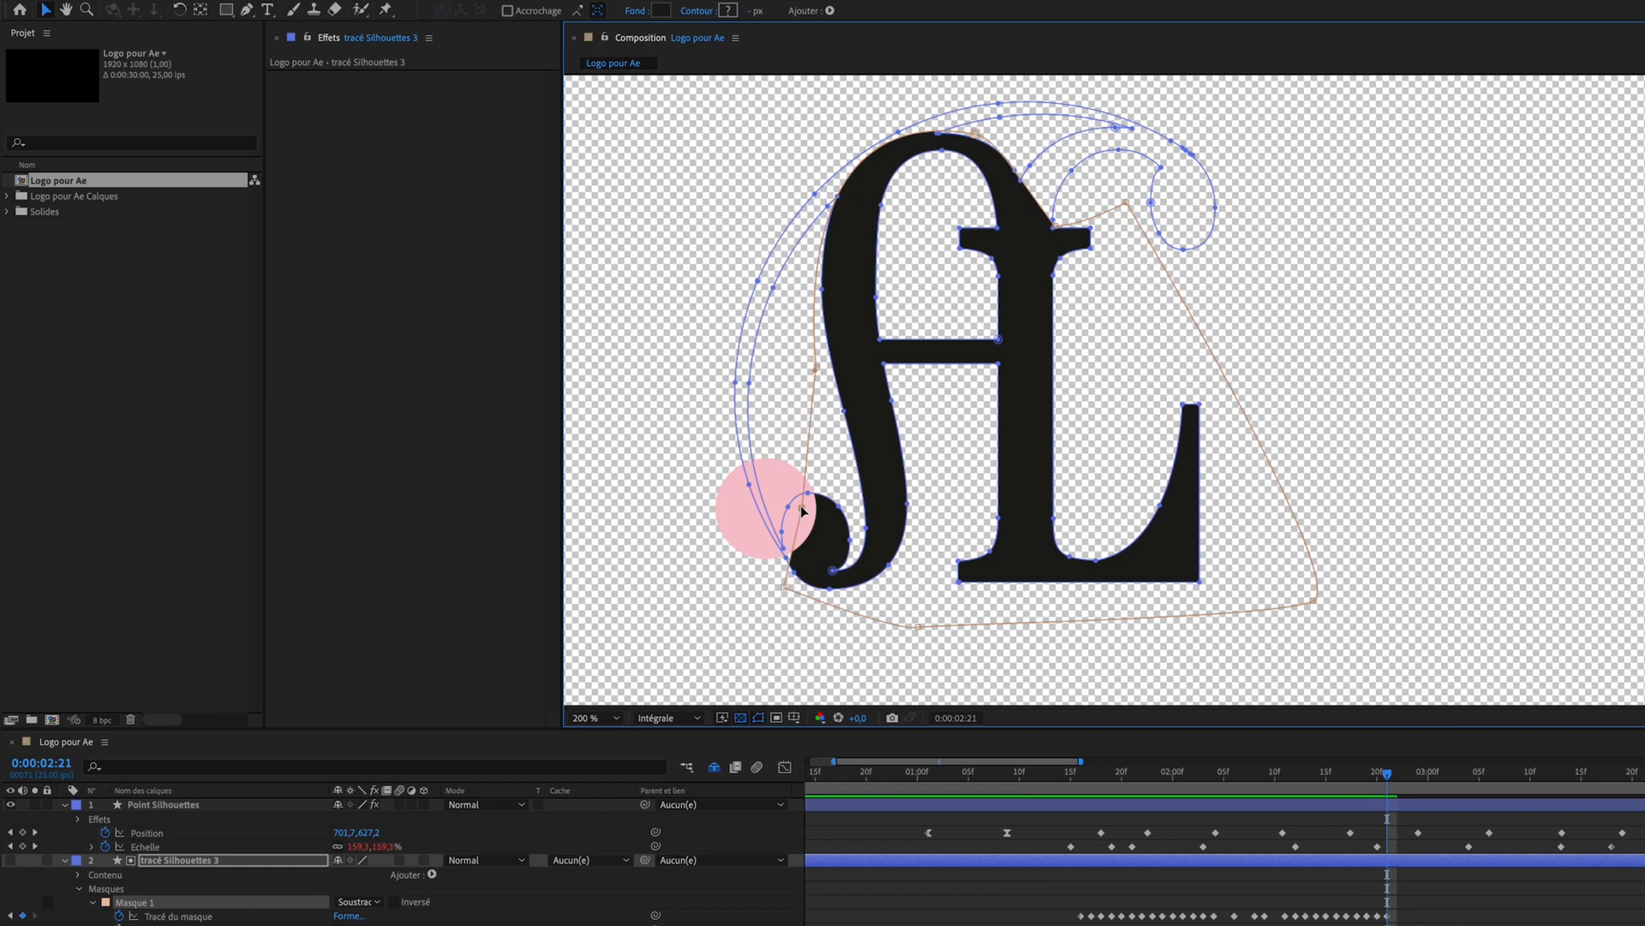
drag(801, 510, 739, 503)
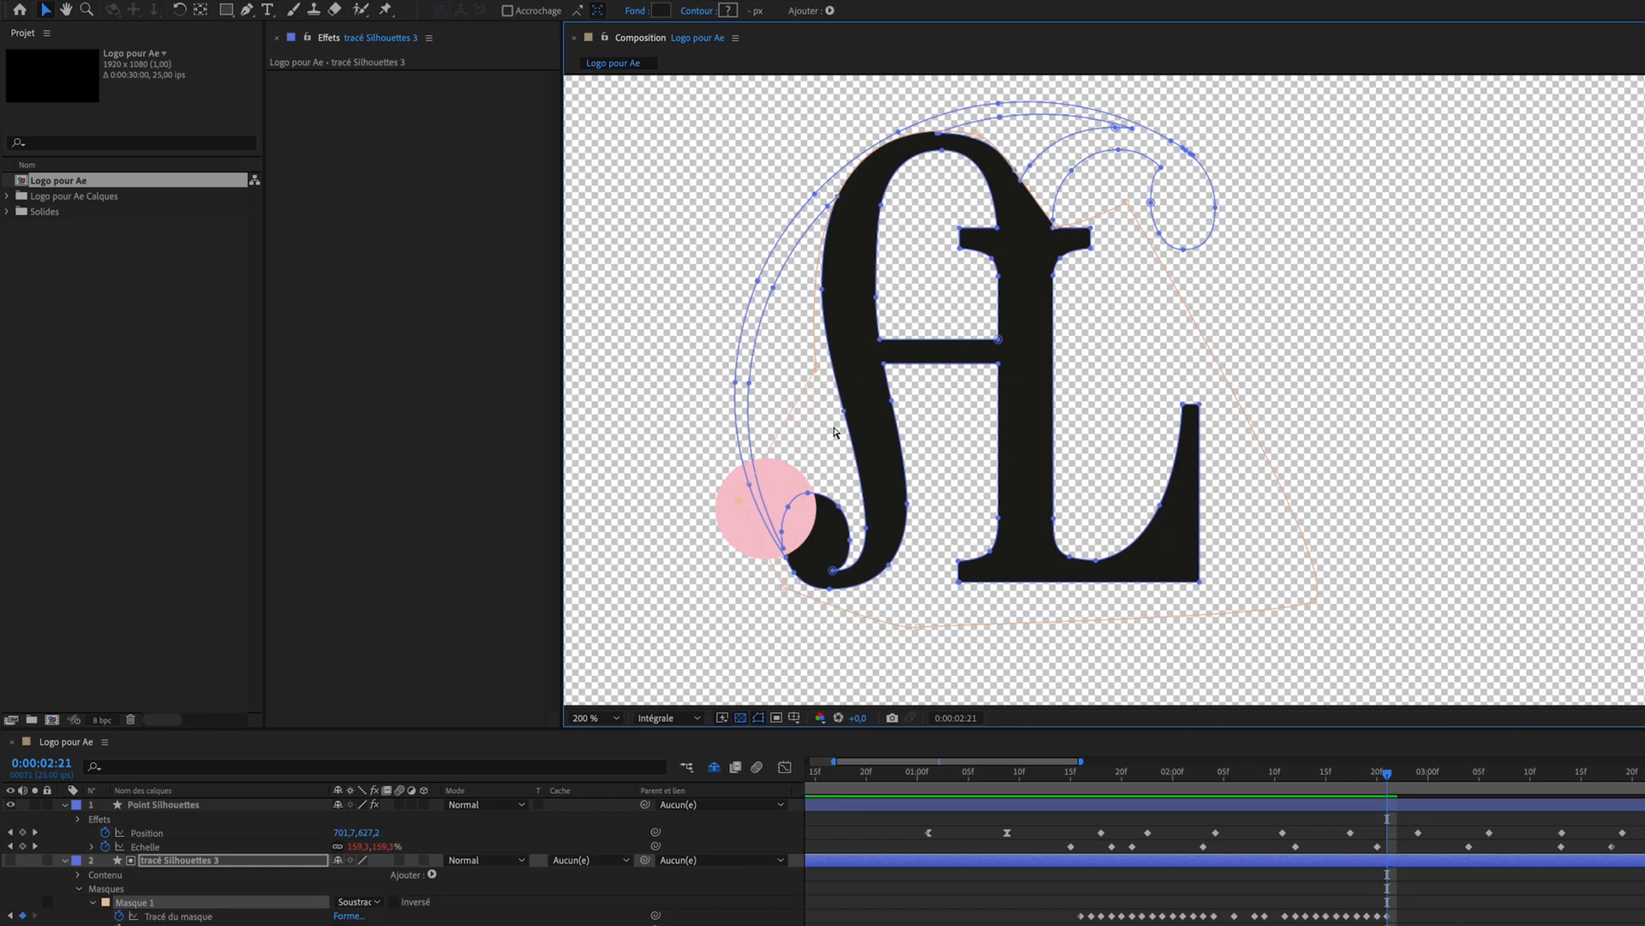
key(Page_Down)
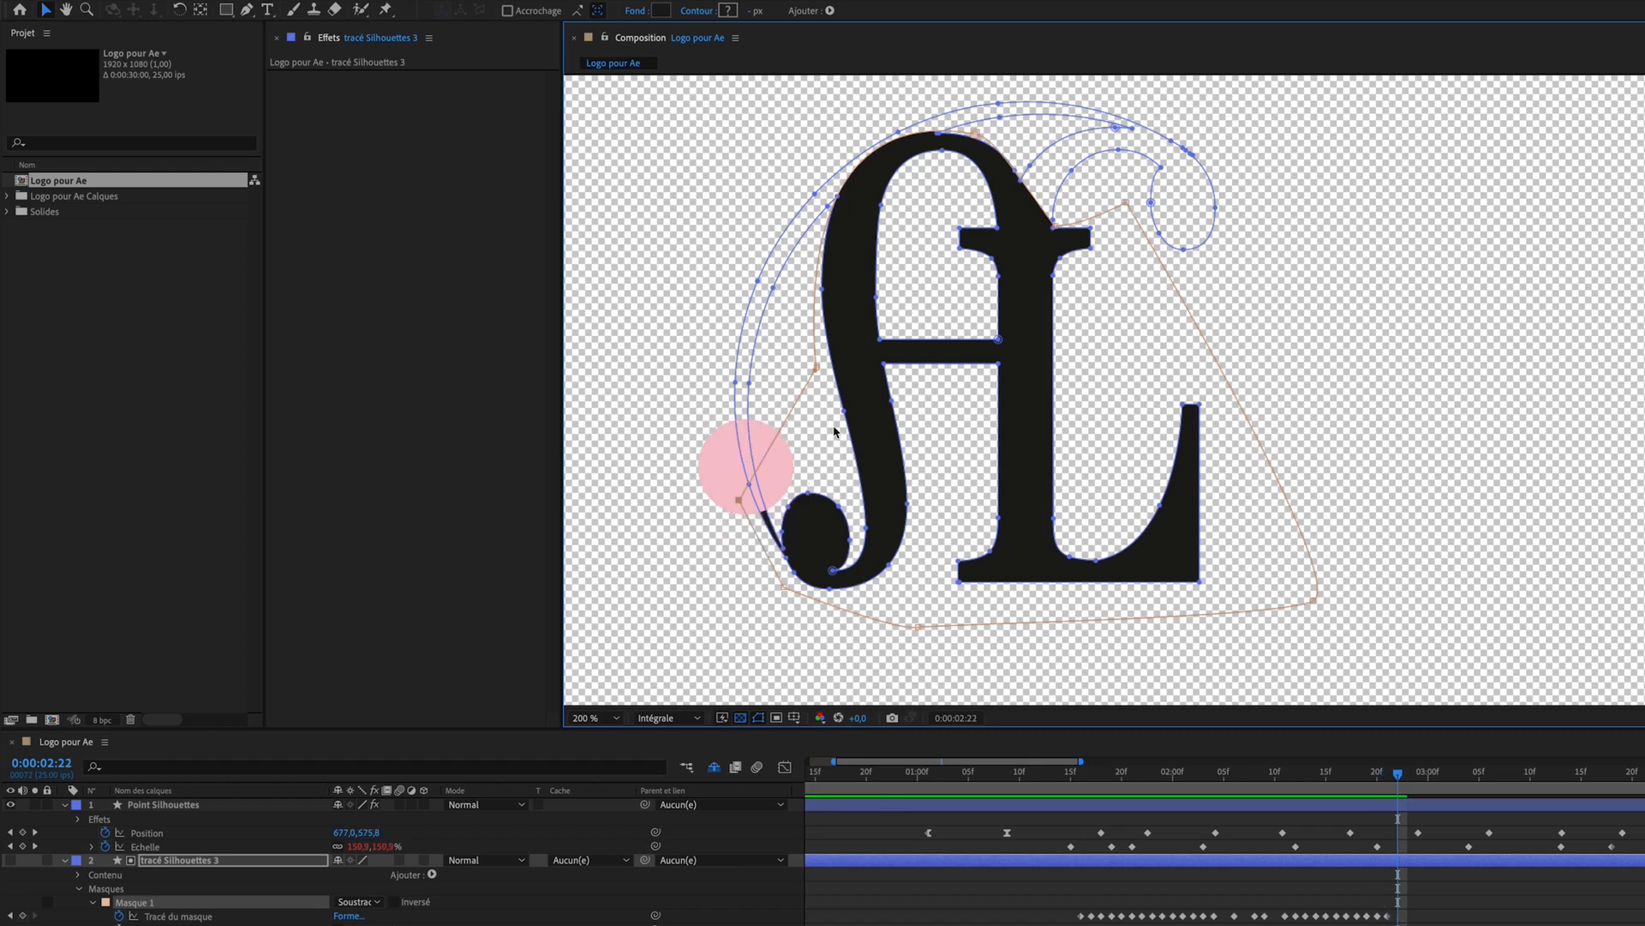
key(Page_Down)
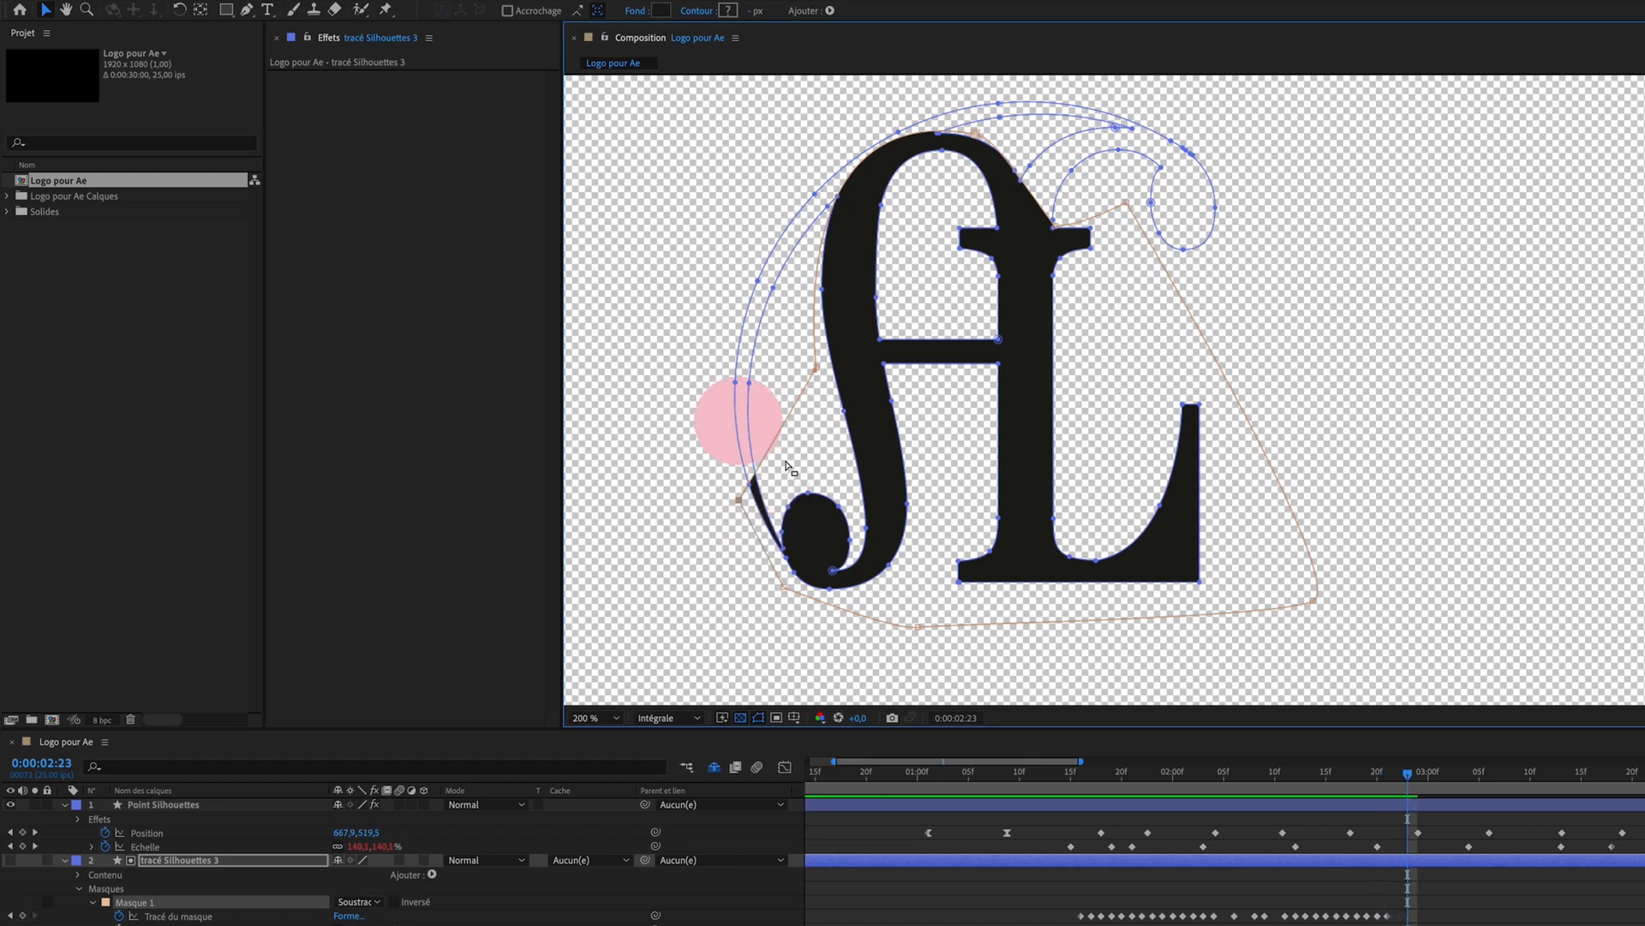
drag(739, 499, 687, 470)
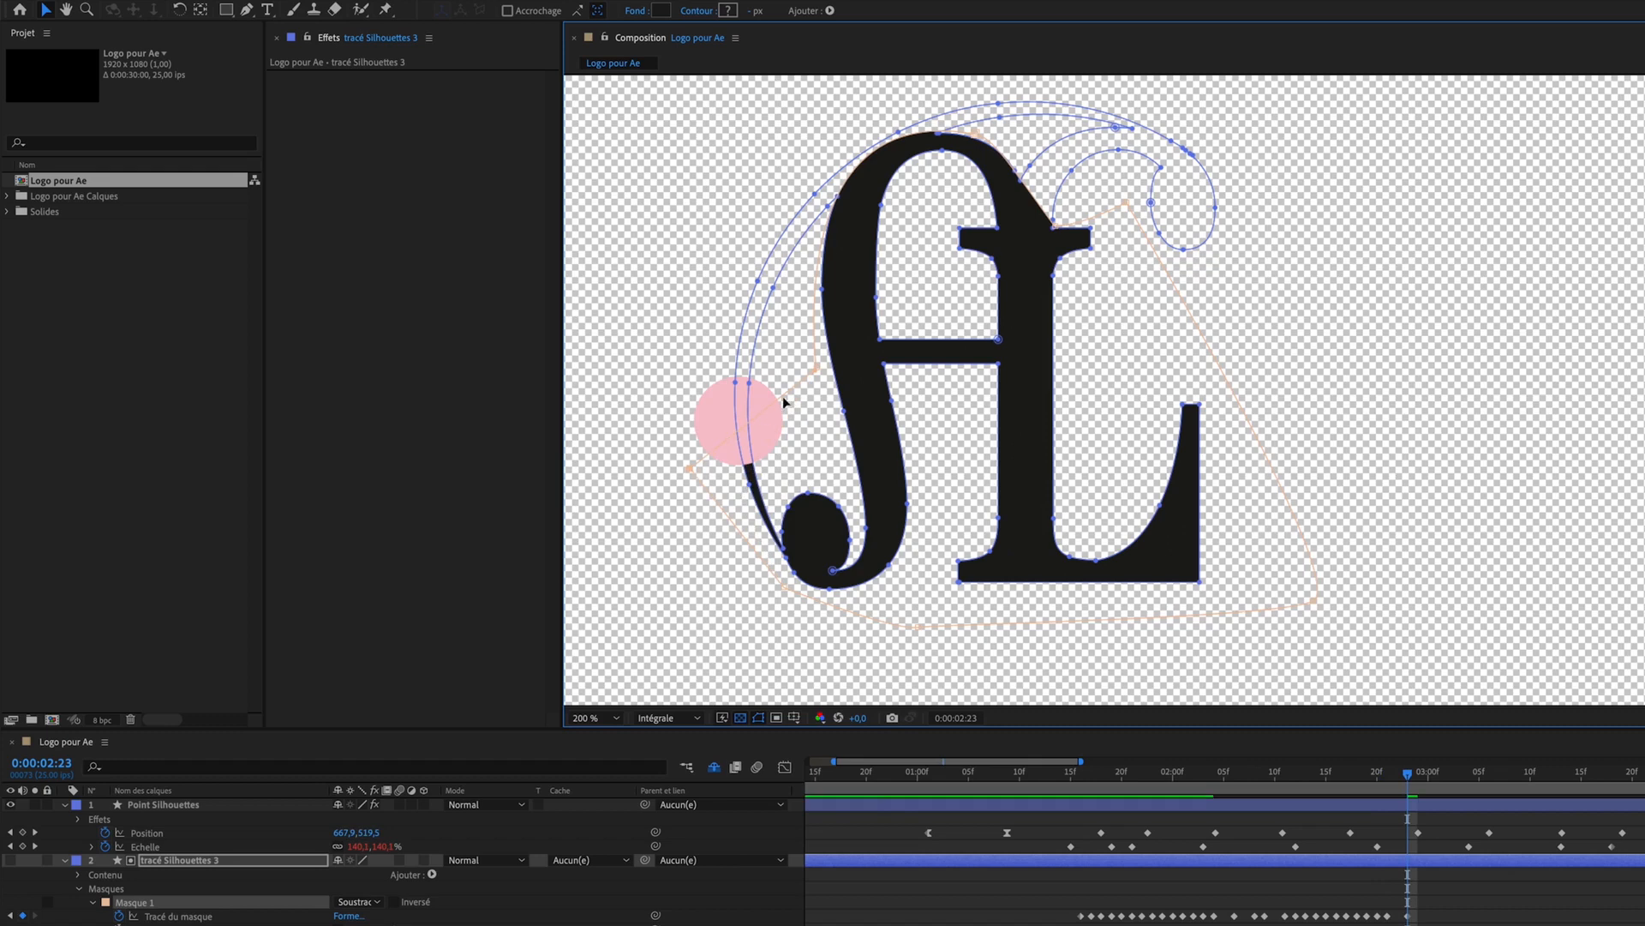
Step: At 0:00:02:24 and 0:00:03:00, raise the mask's outer left point along the swash towards the dot and nudge the inner point beside the A's leg
key(Page_Down)
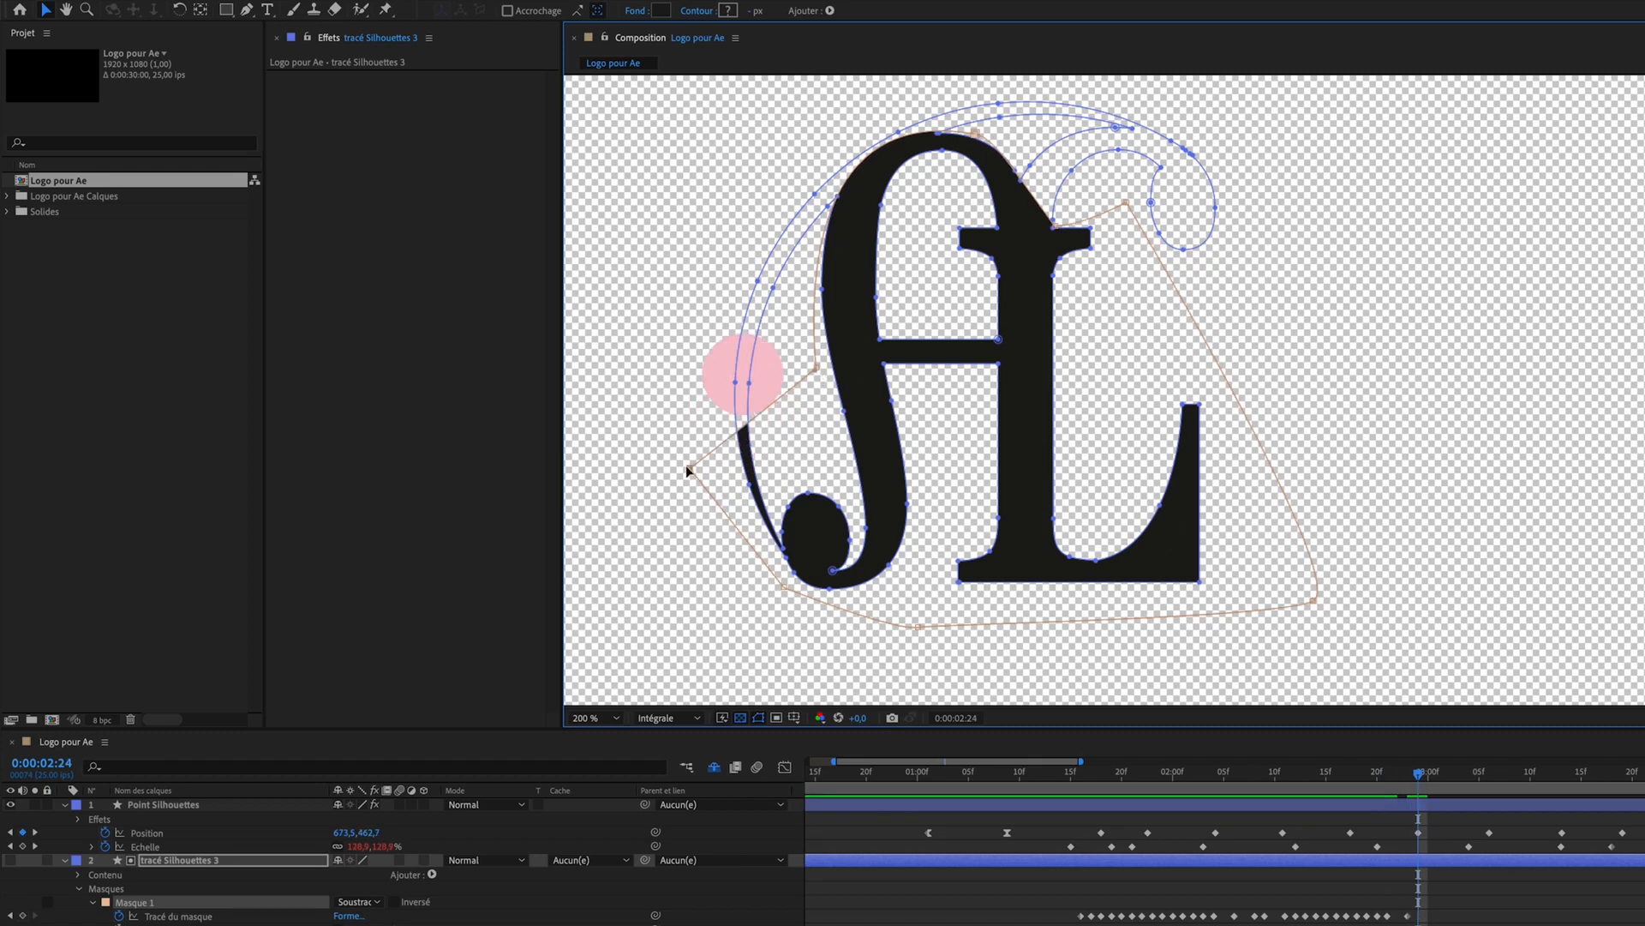
drag(690, 468, 671, 406)
key(Page_Down)
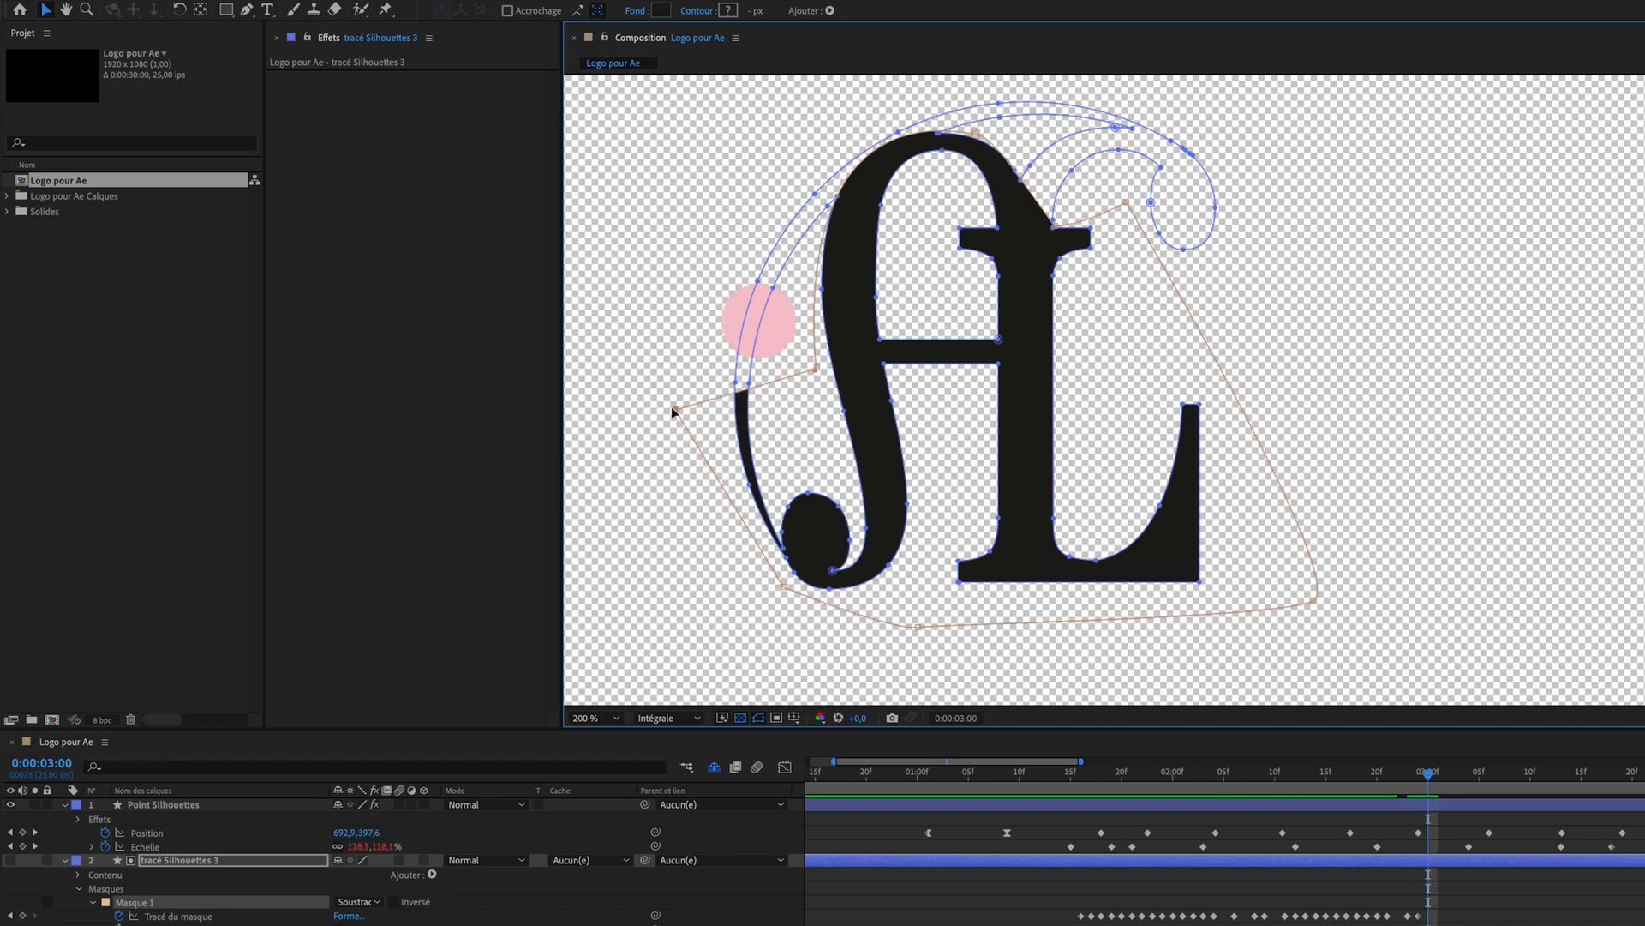
mouse_move(815, 371)
mouse_down()
mouse_move(783, 337)
mouse_move(814, 369)
mouse_up()
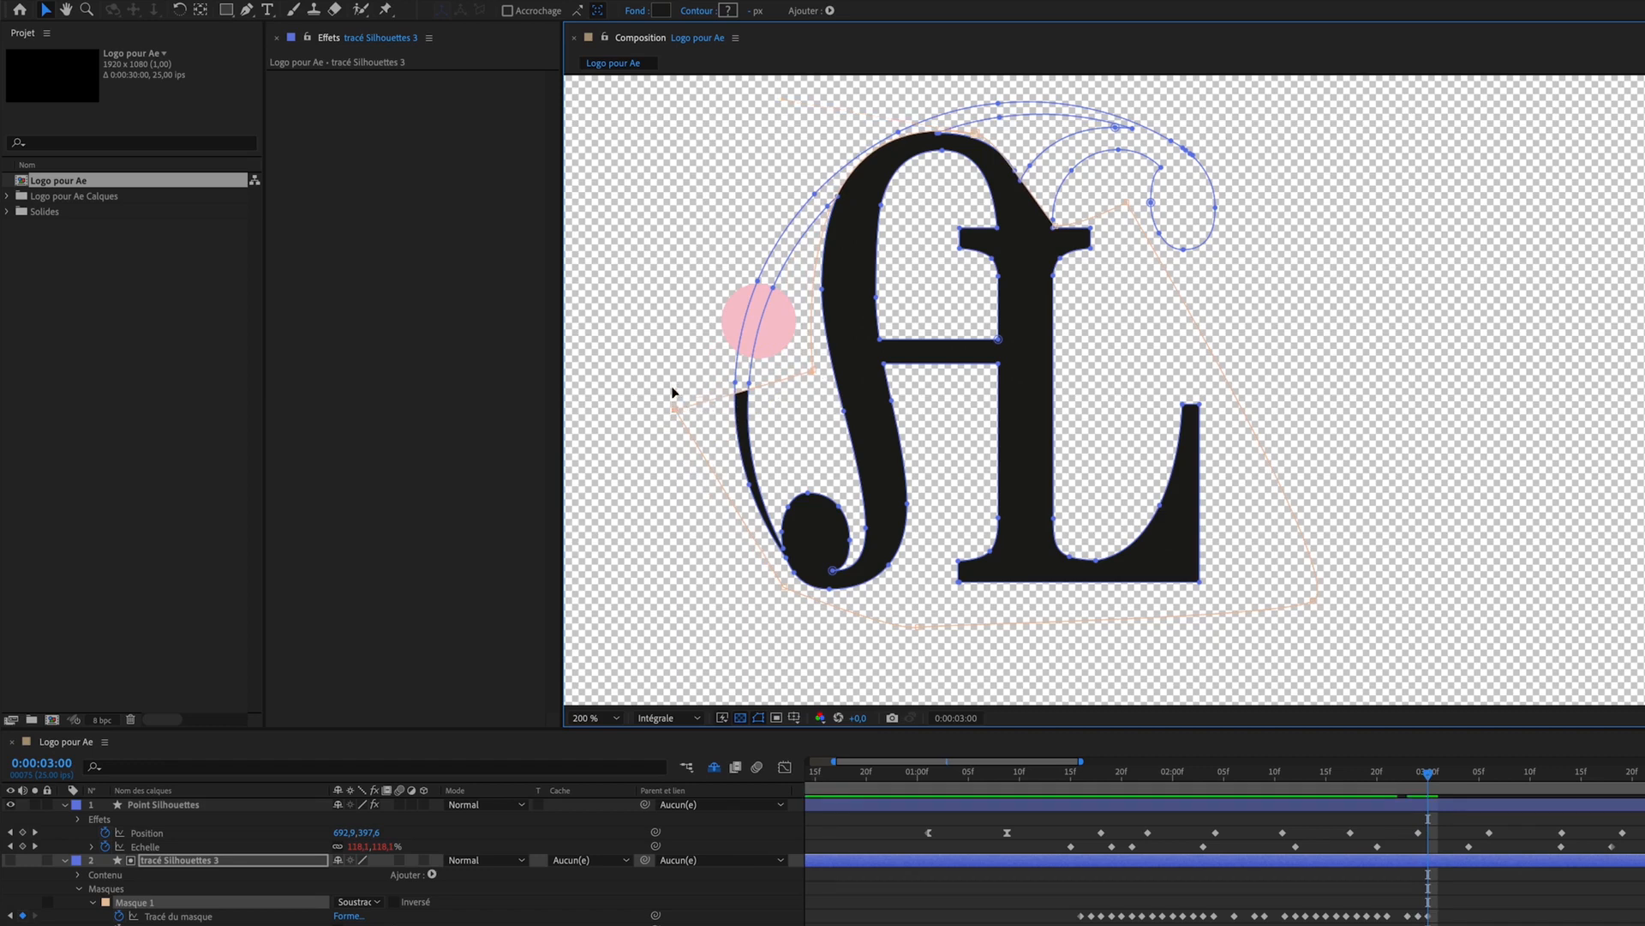
drag(675, 407, 665, 284)
Step: At 0:00:03:01 and 0:00:03:02, spread the mask's lower left point outward and raise its upper left point along the swash to the dot
key(Page_Down)
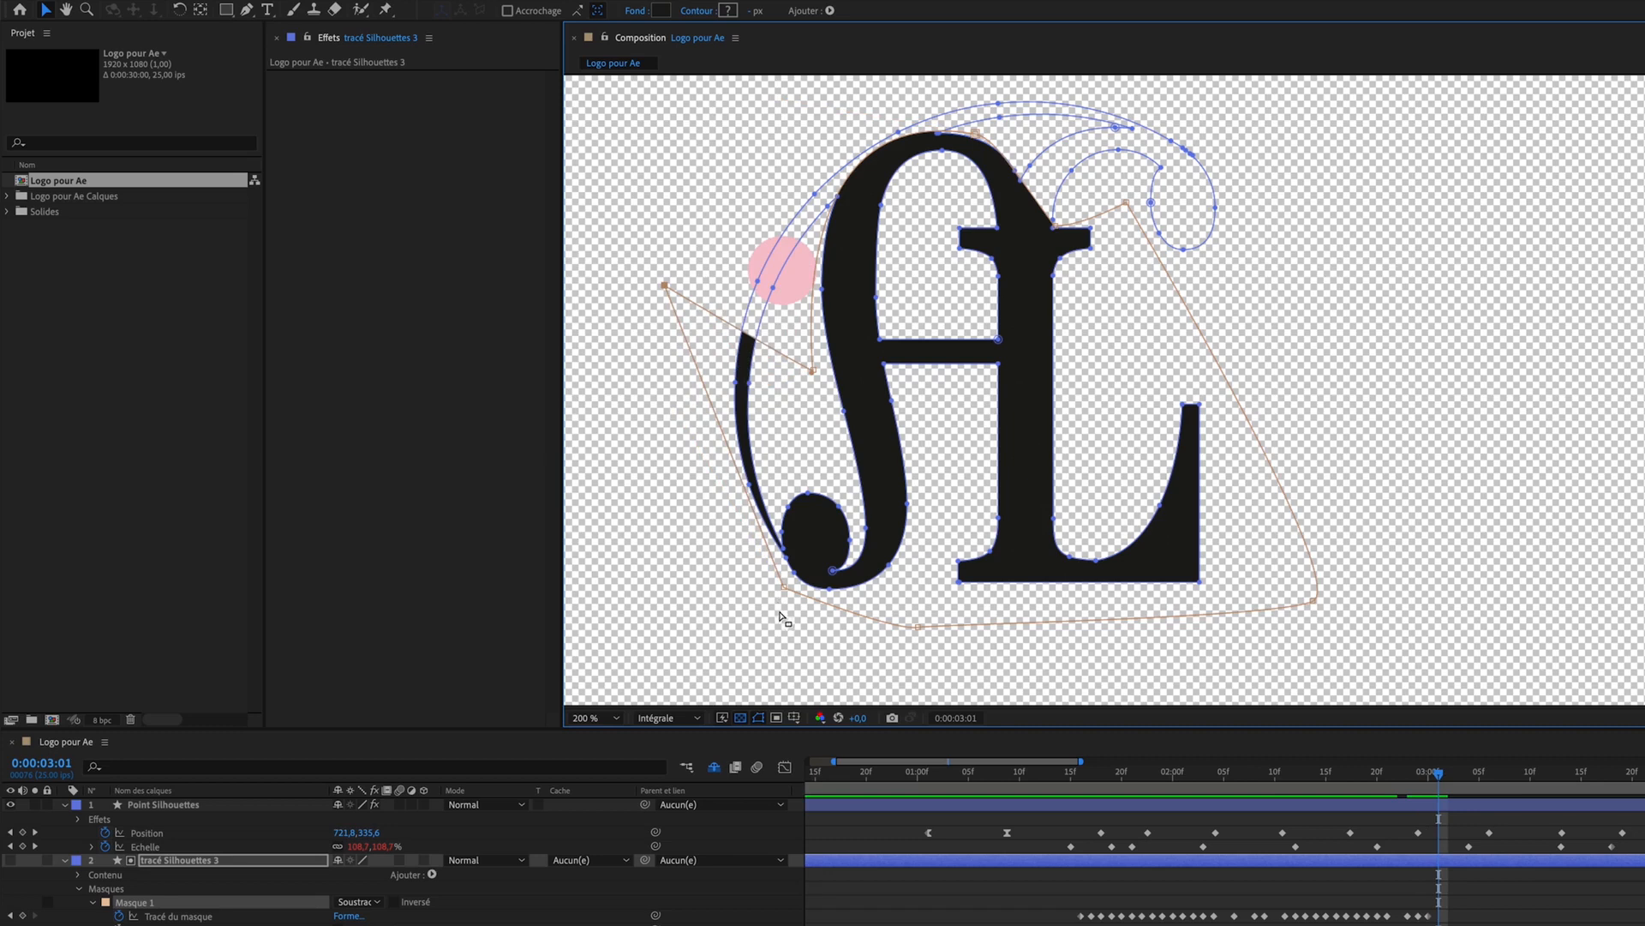
click(783, 586)
drag(784, 587, 681, 588)
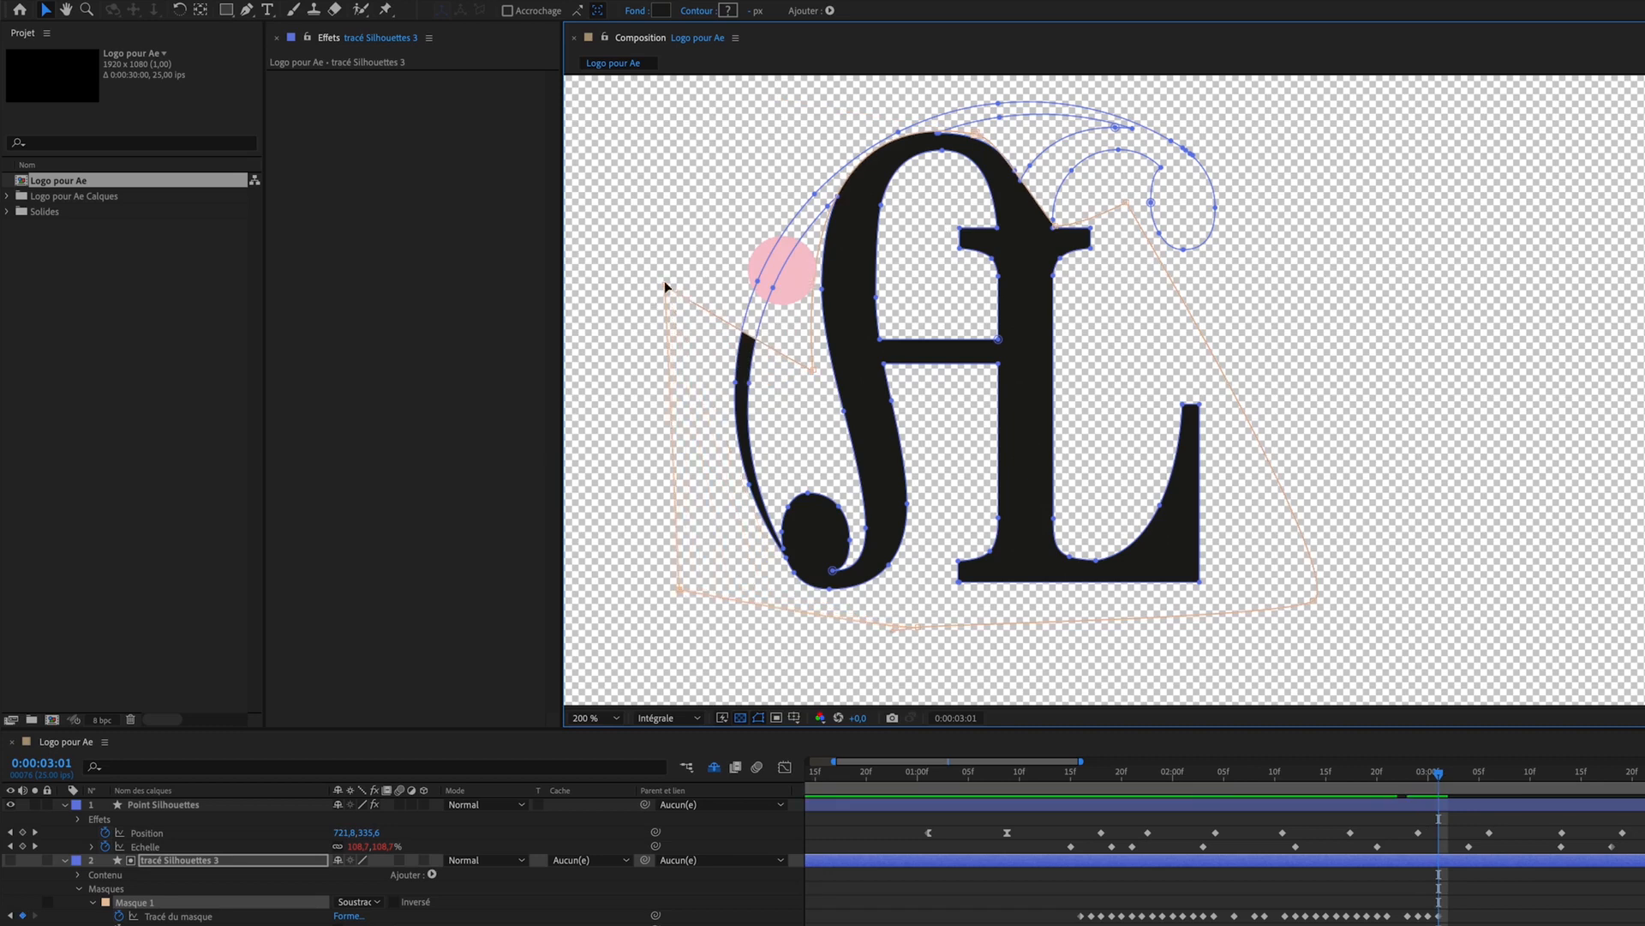
drag(665, 281, 737, 184)
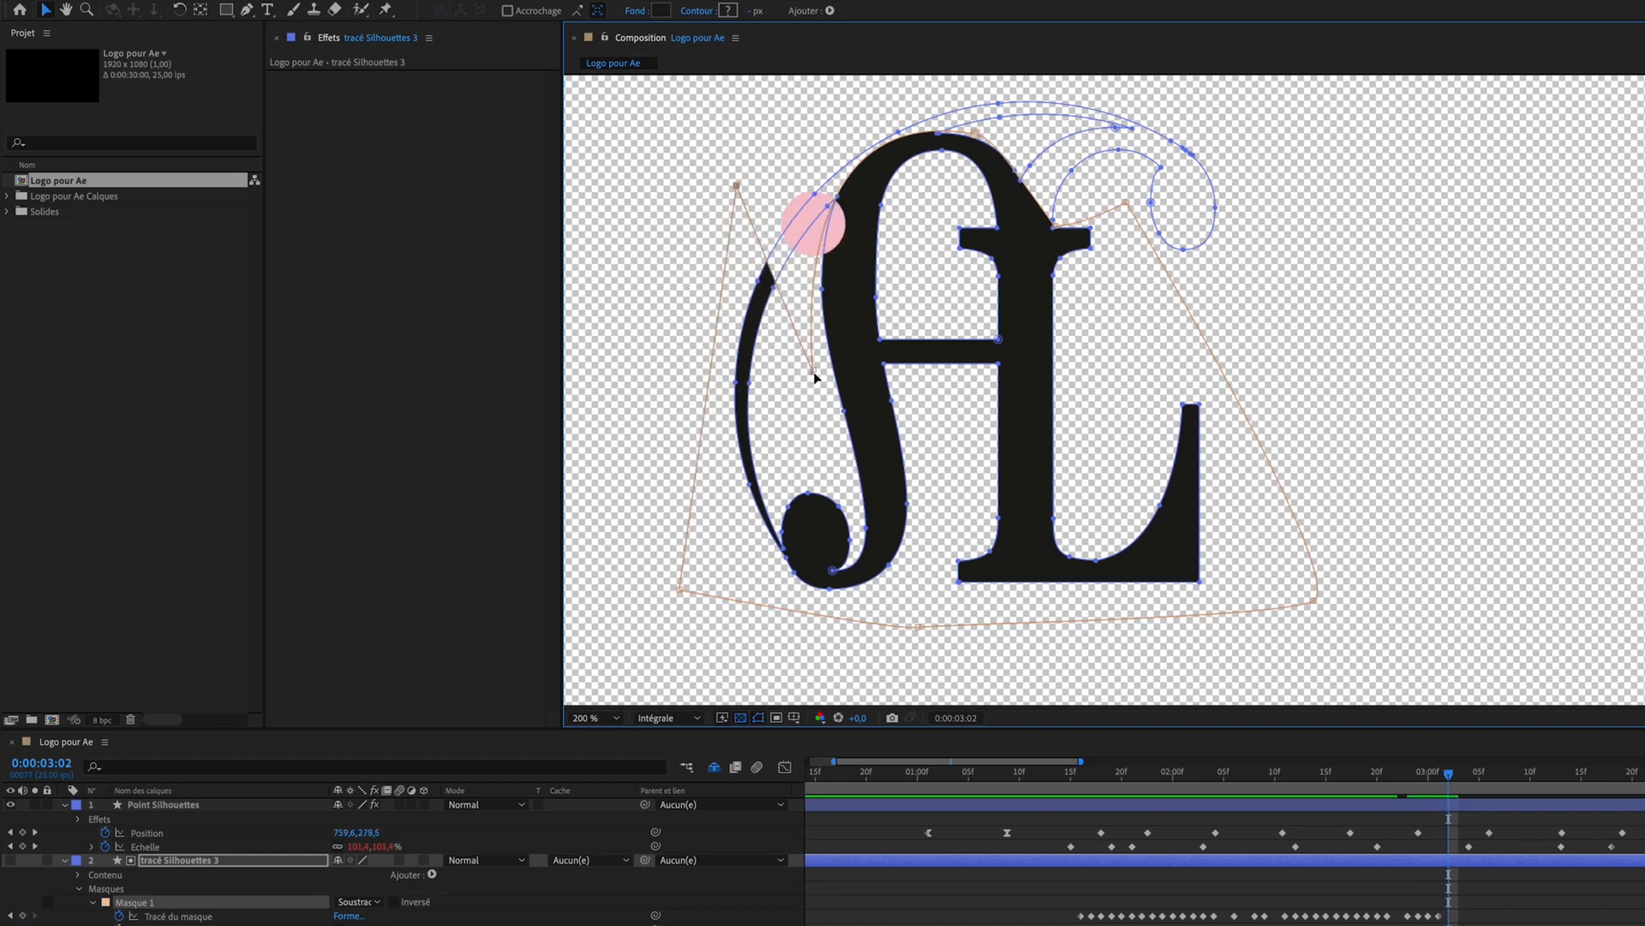
drag(737, 187, 777, 149)
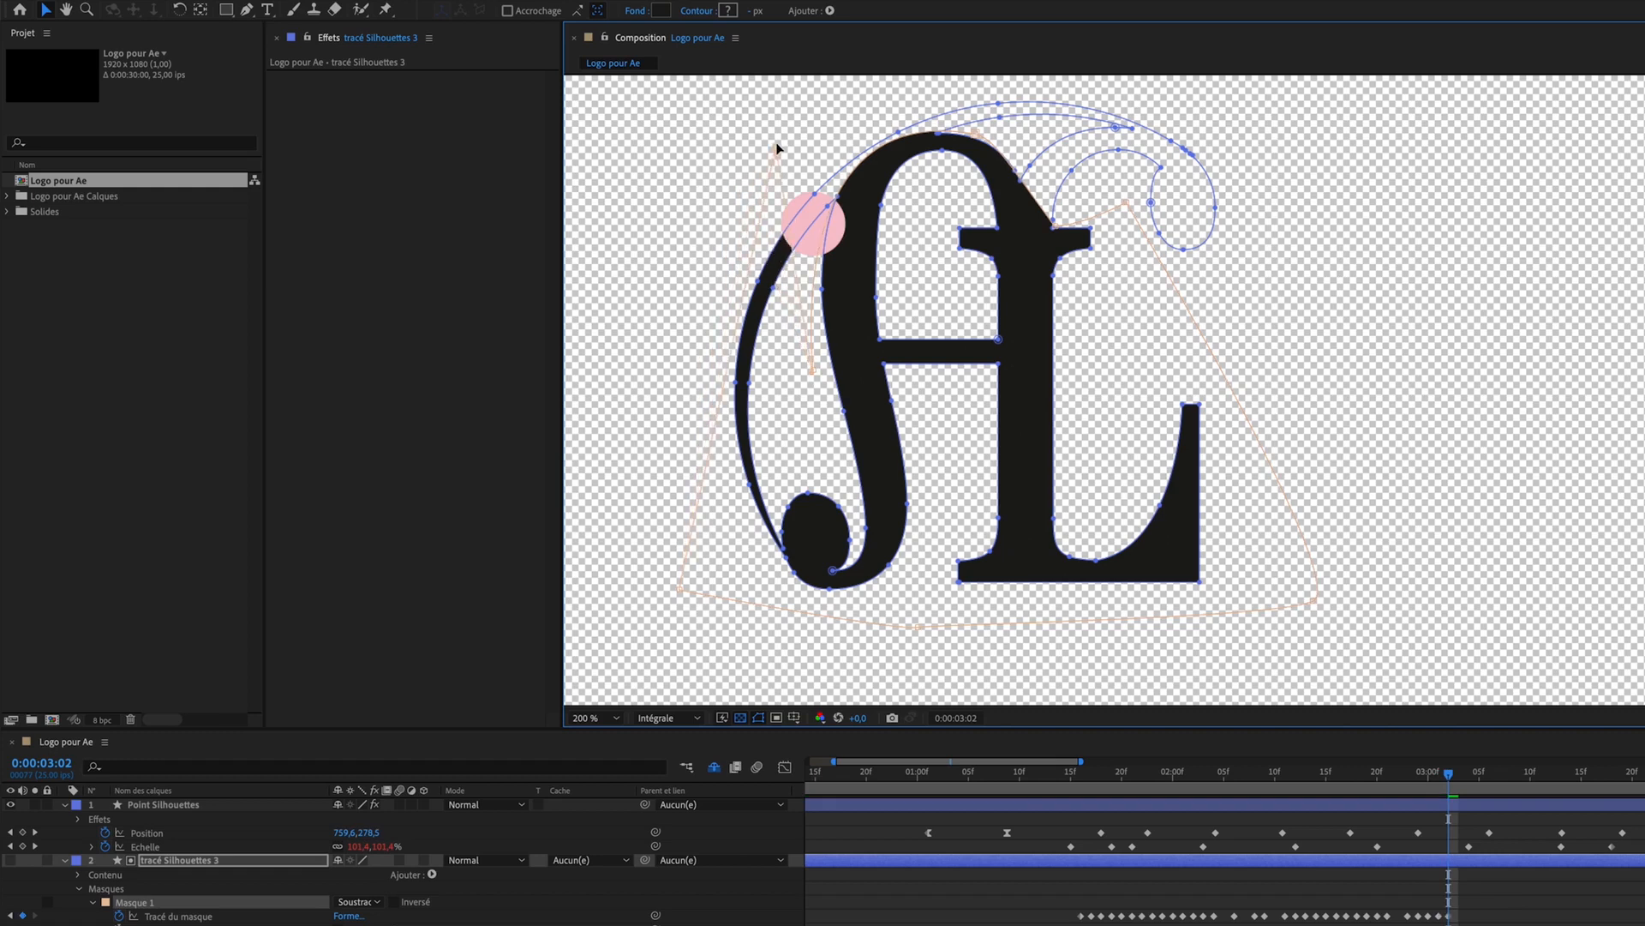
drag(681, 591, 601, 542)
Step: At 0:00:03:03 and 0:00:03:04, move the mask's upper left and inner points to the dot where the swash meets the A, adjusting the curve
key(Page_Down)
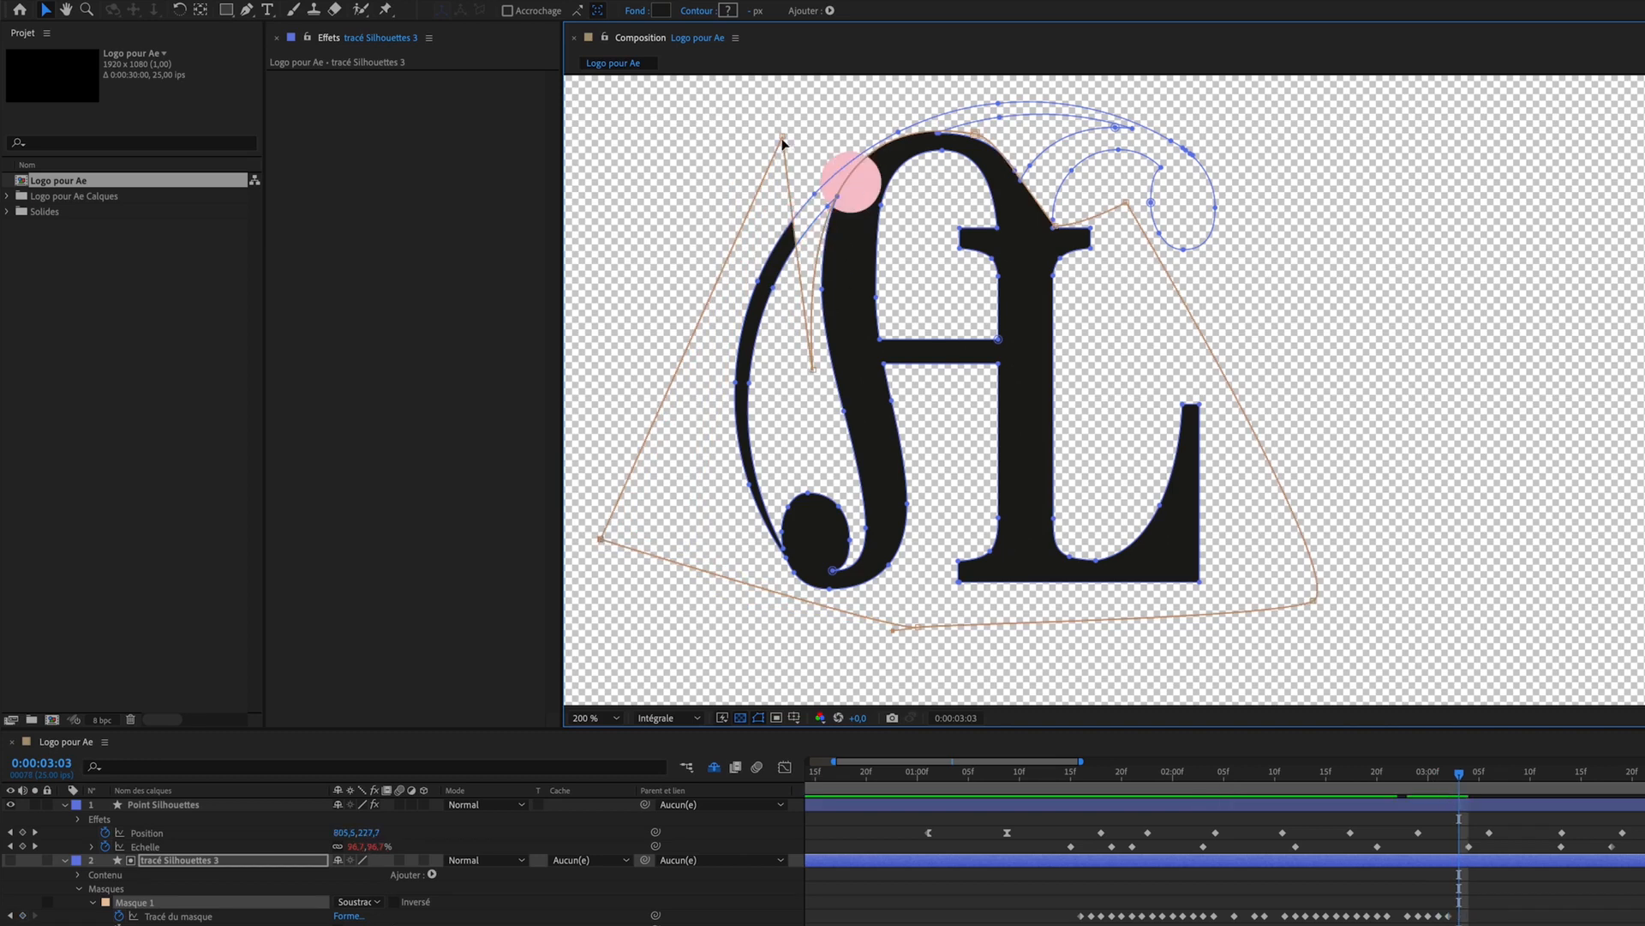
drag(795, 137, 830, 132)
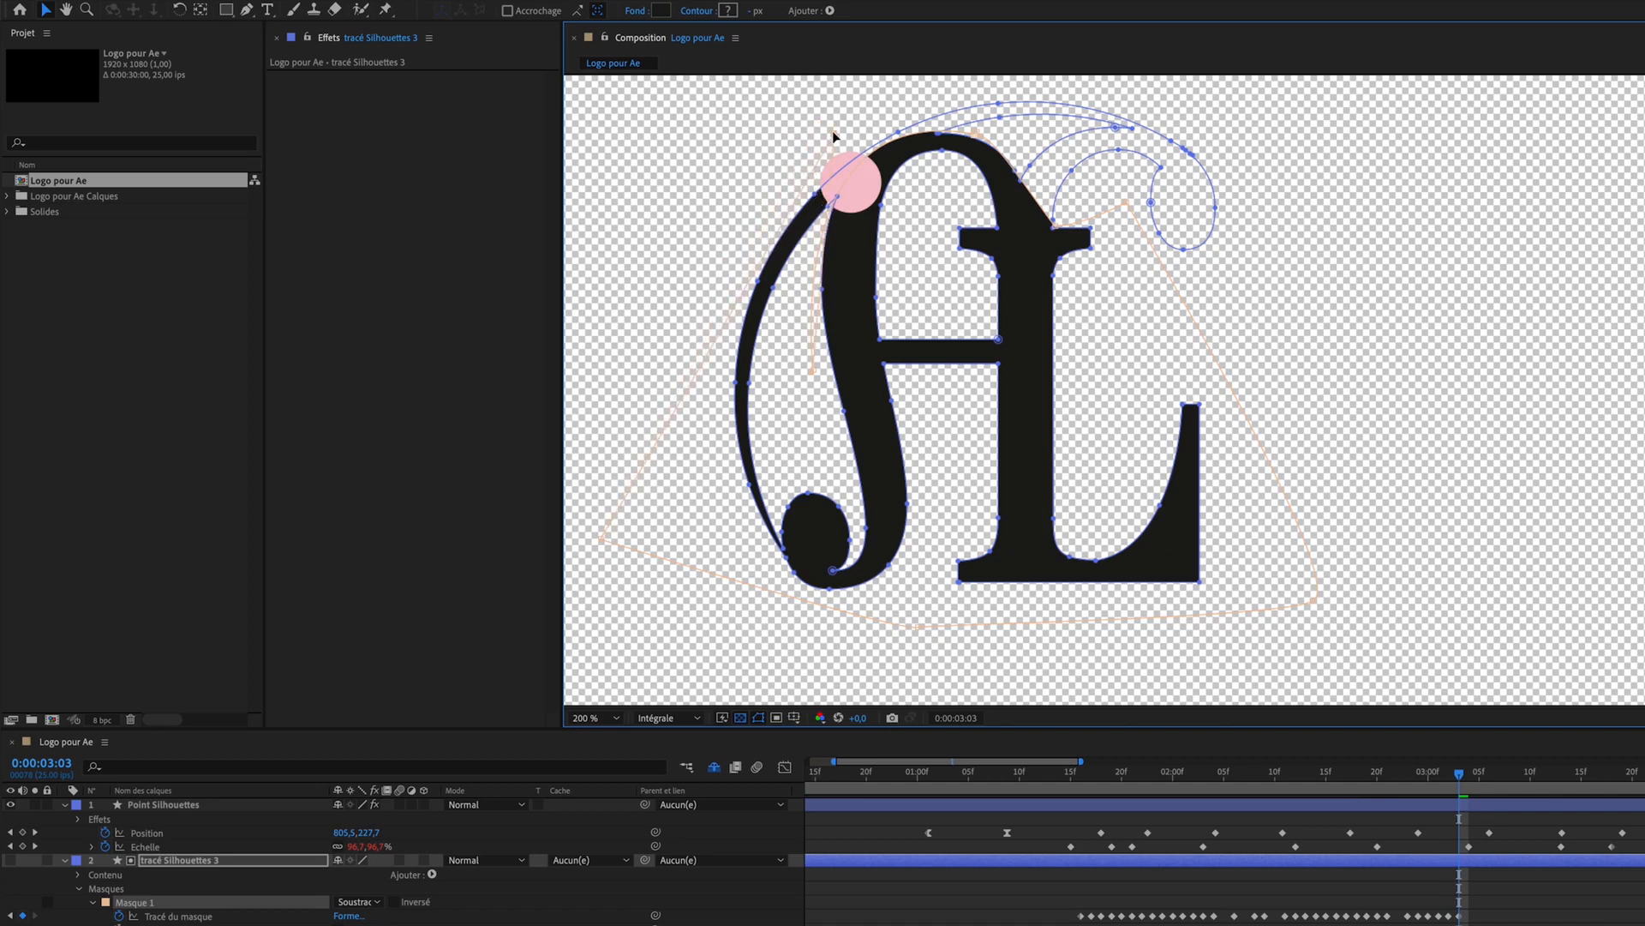
drag(823, 137, 844, 191)
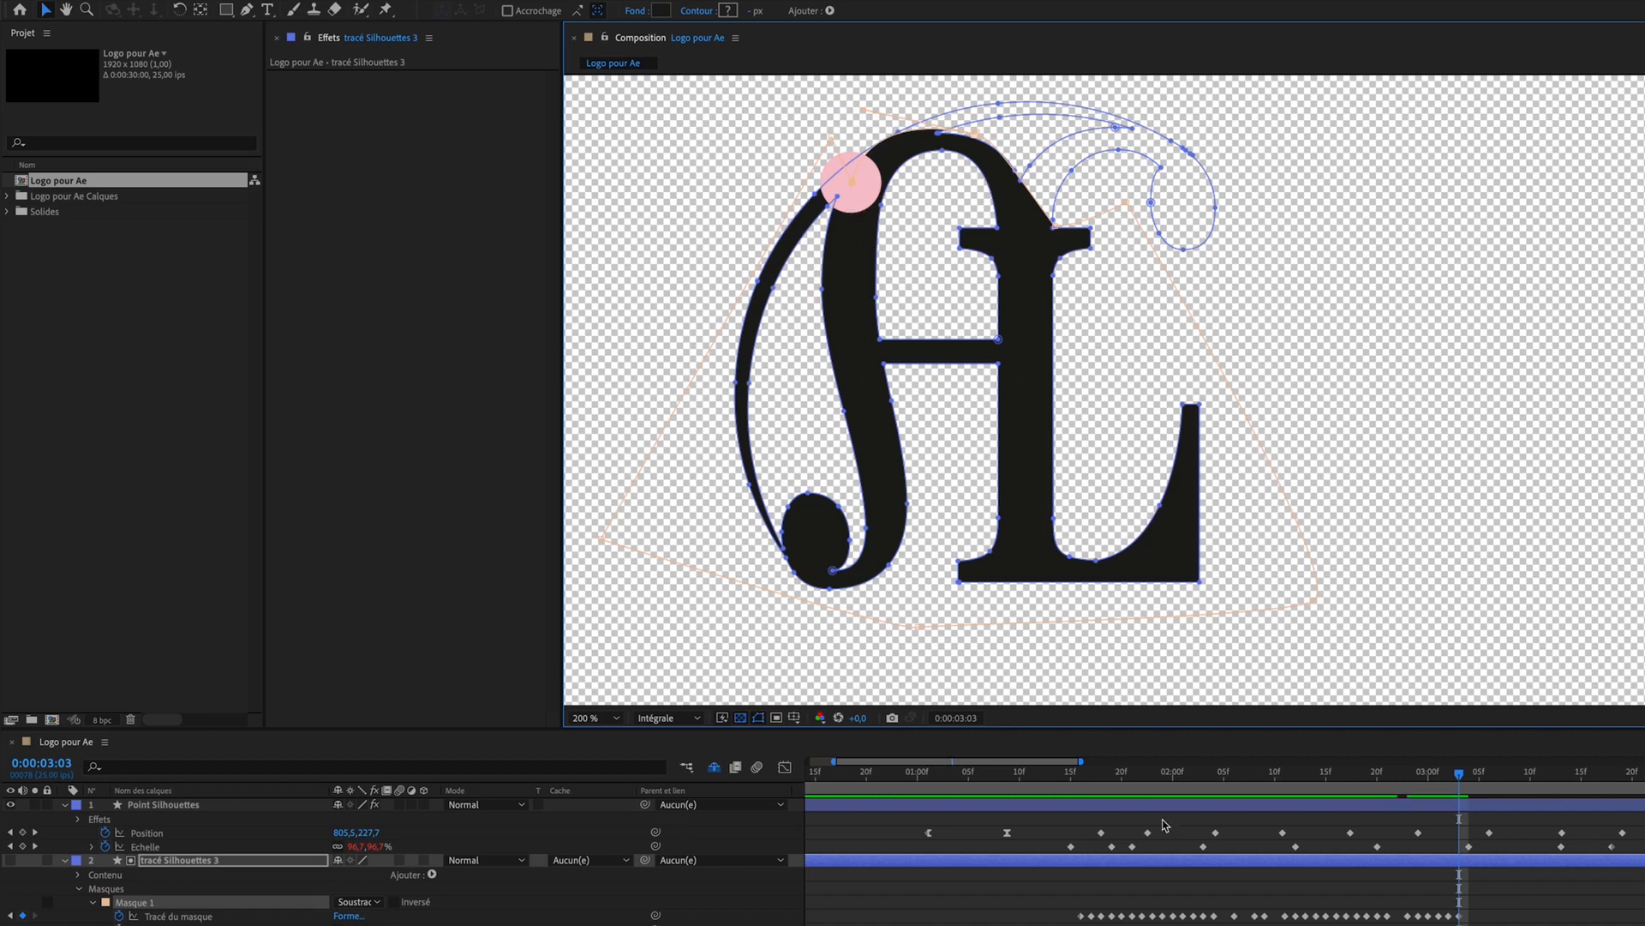
key(Page_Down)
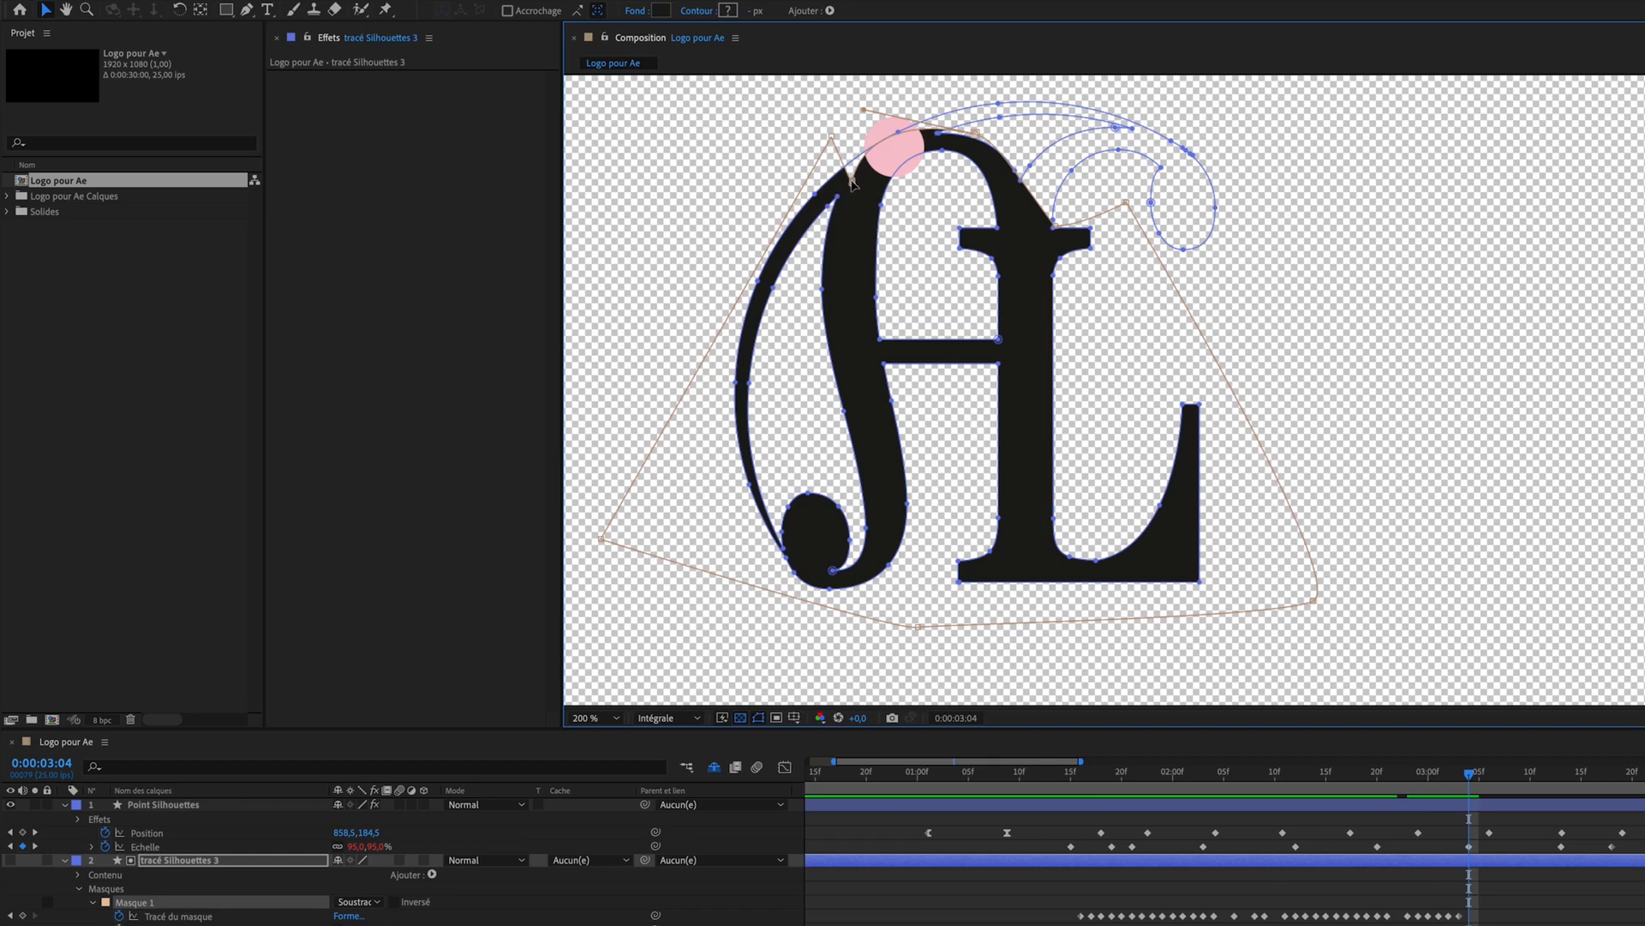
drag(852, 180, 854, 146)
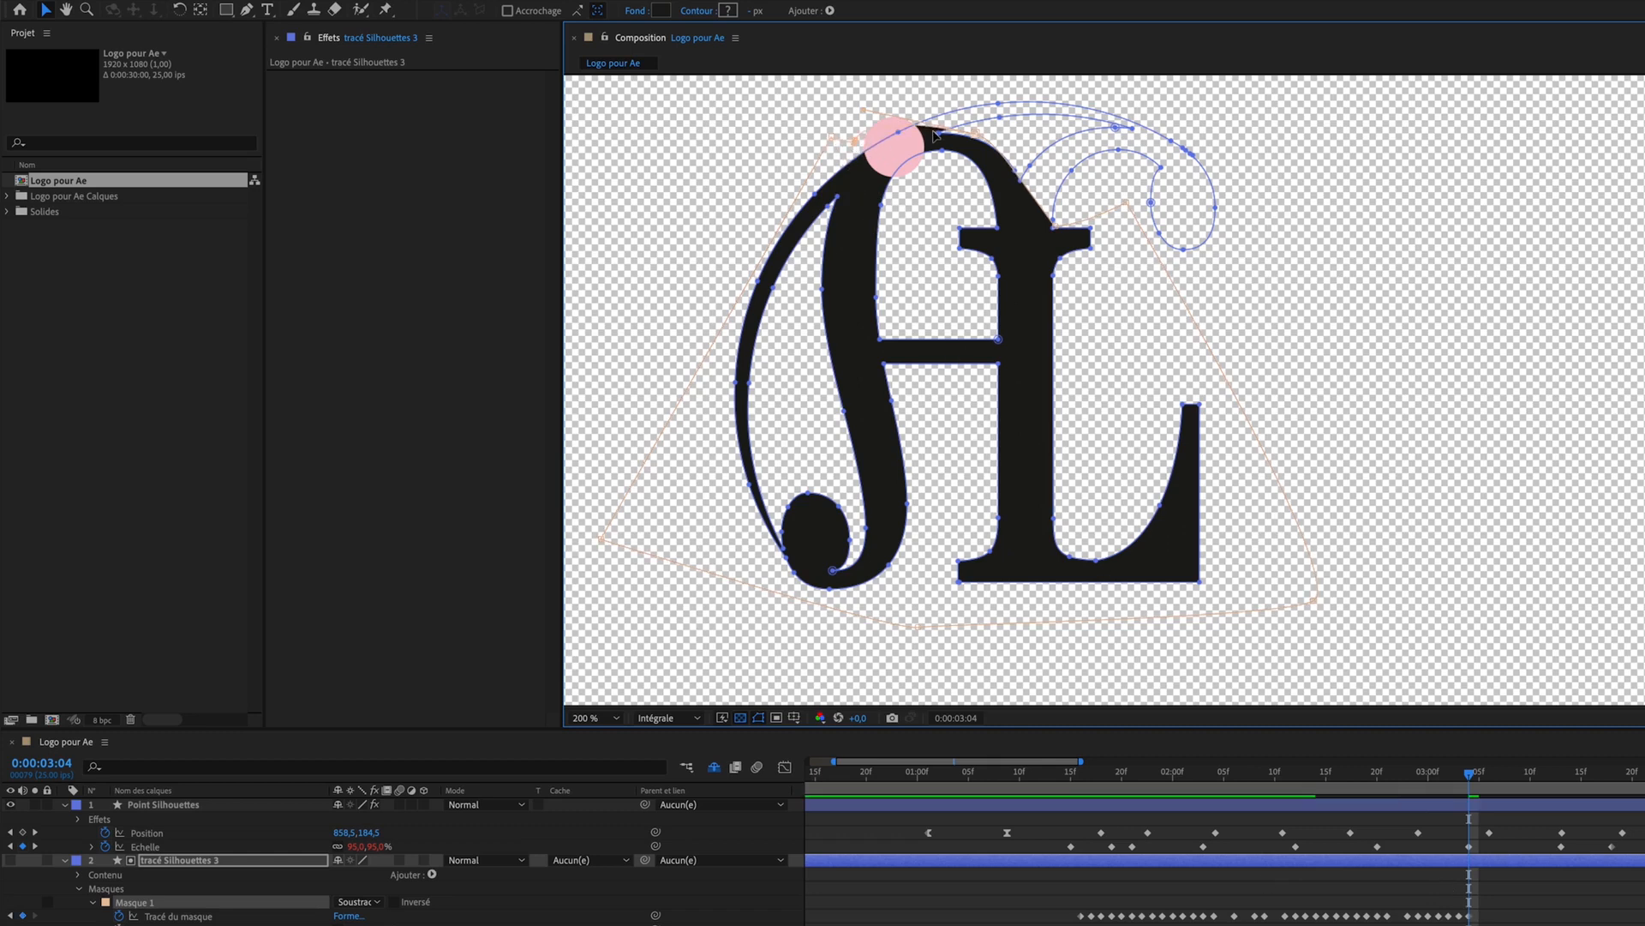
drag(864, 109, 874, 123)
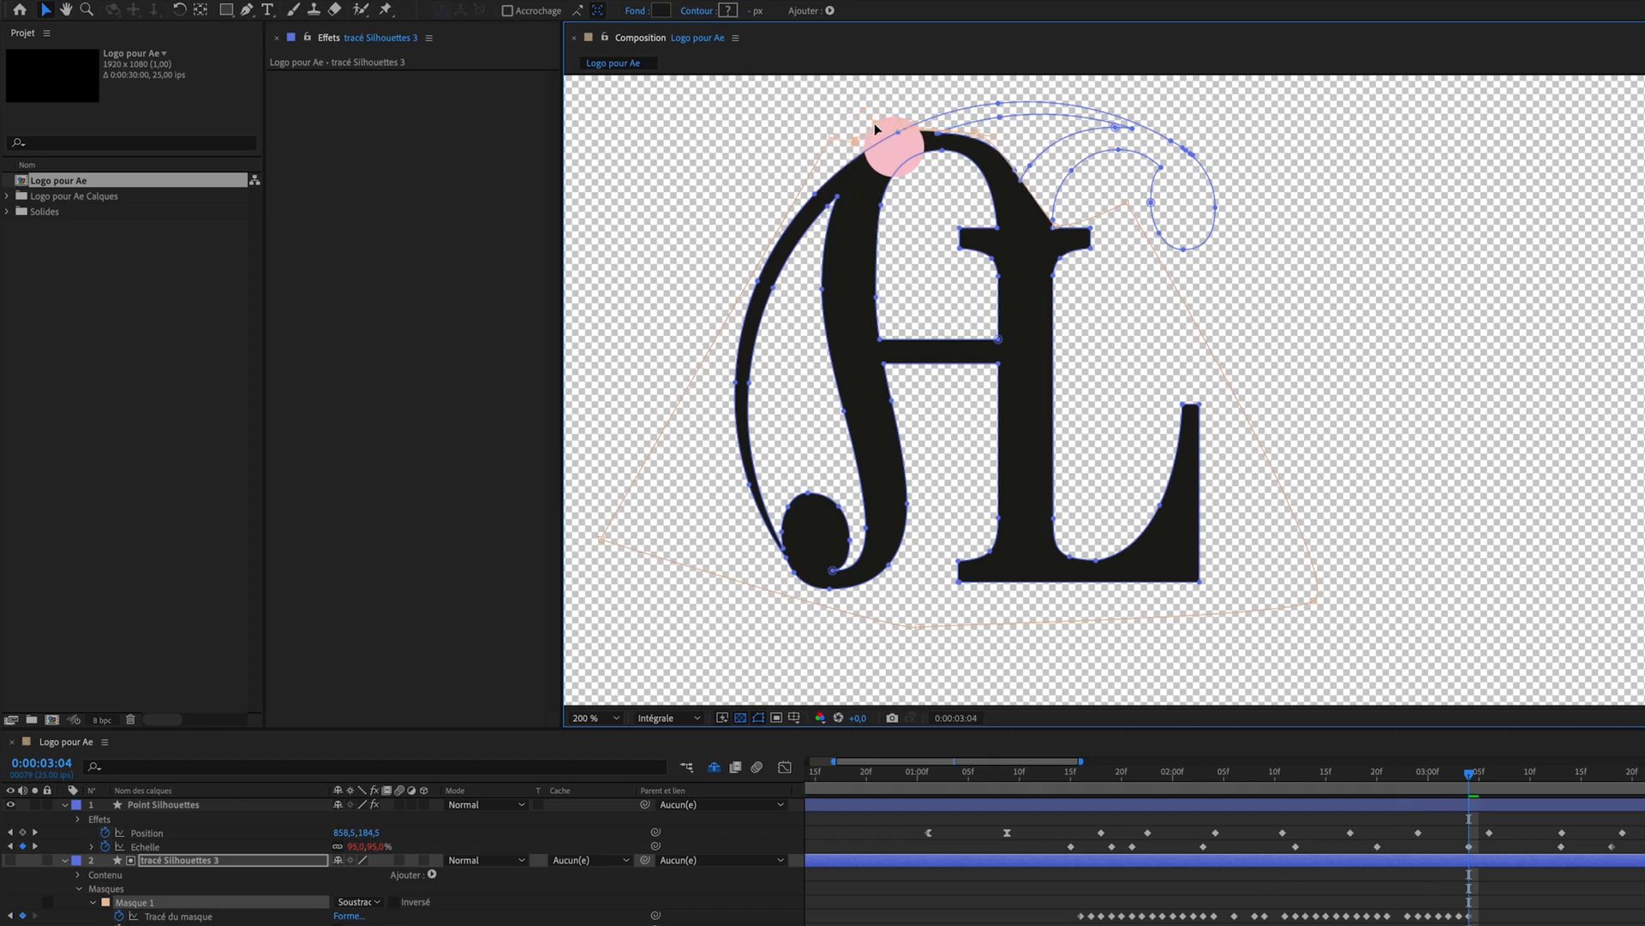
Step: At 0:00:03:05 and 0:00:03:06, advance the mask's leading points over the top of the A so its edge follows the dot along the swash
key(Page_Down)
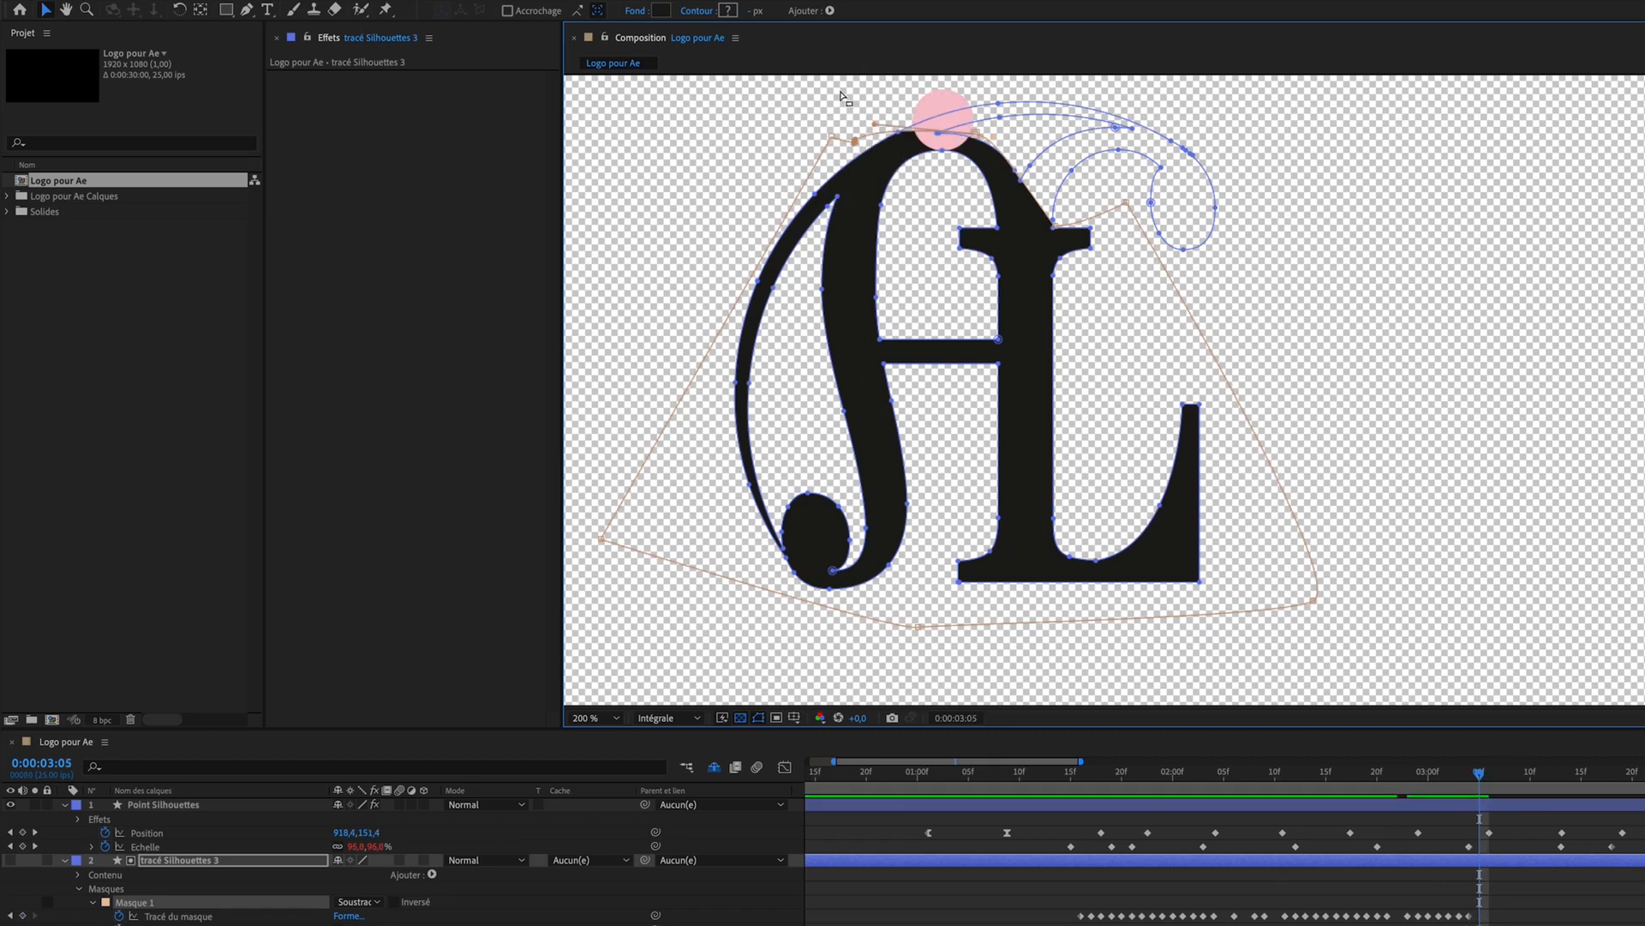
drag(856, 139, 879, 114)
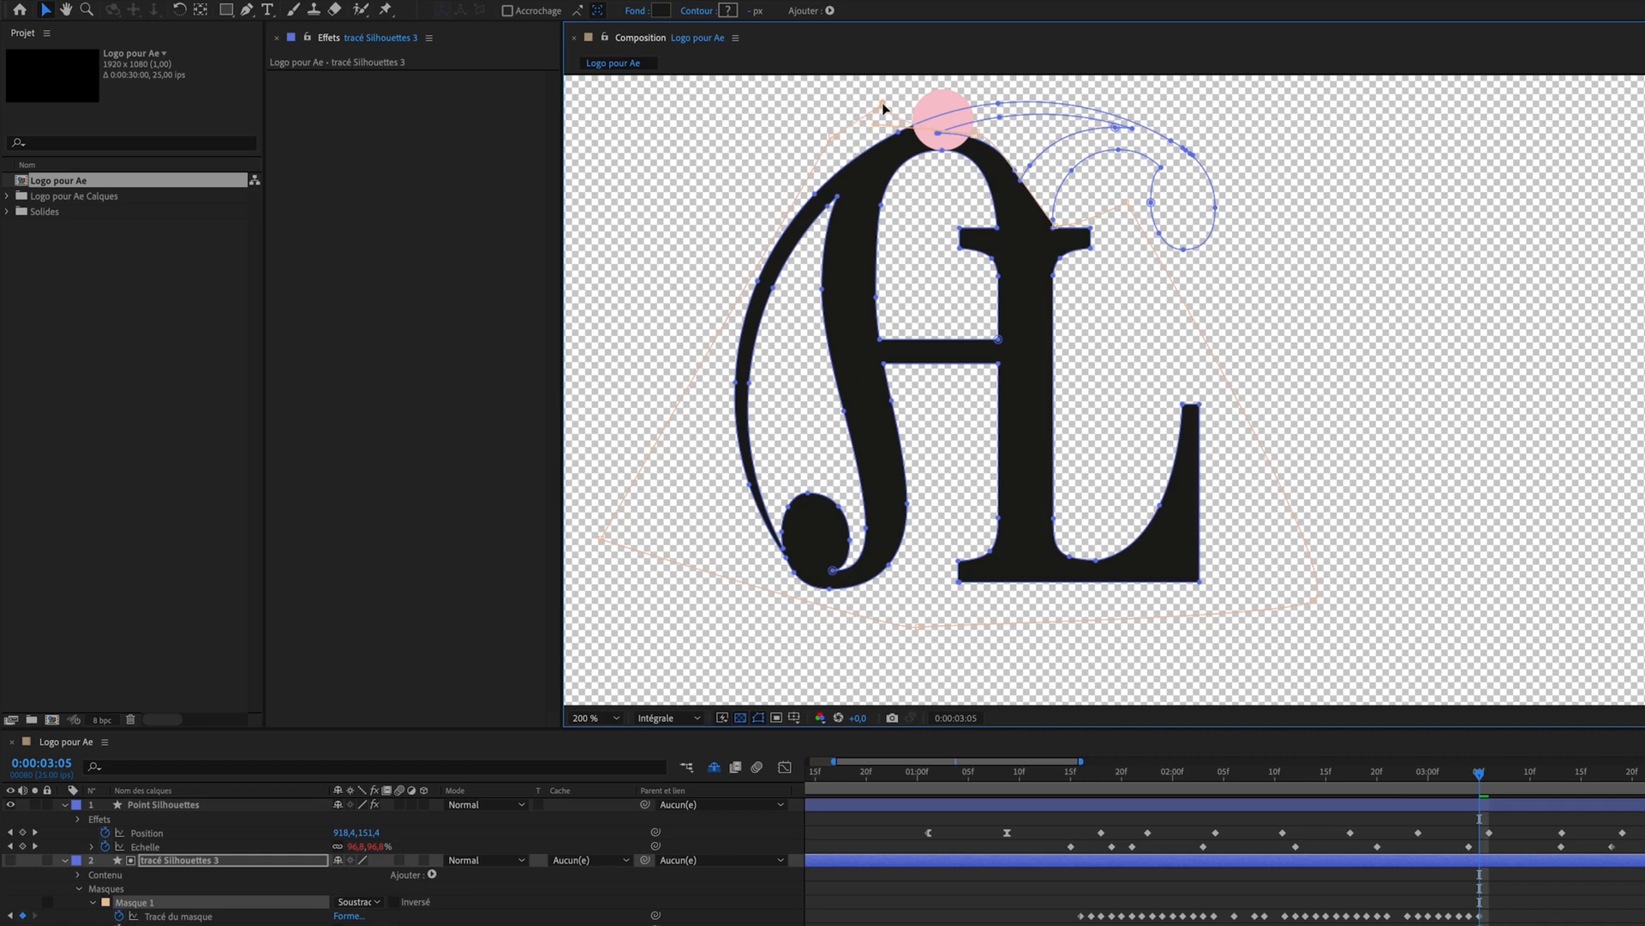
key(Page_Down)
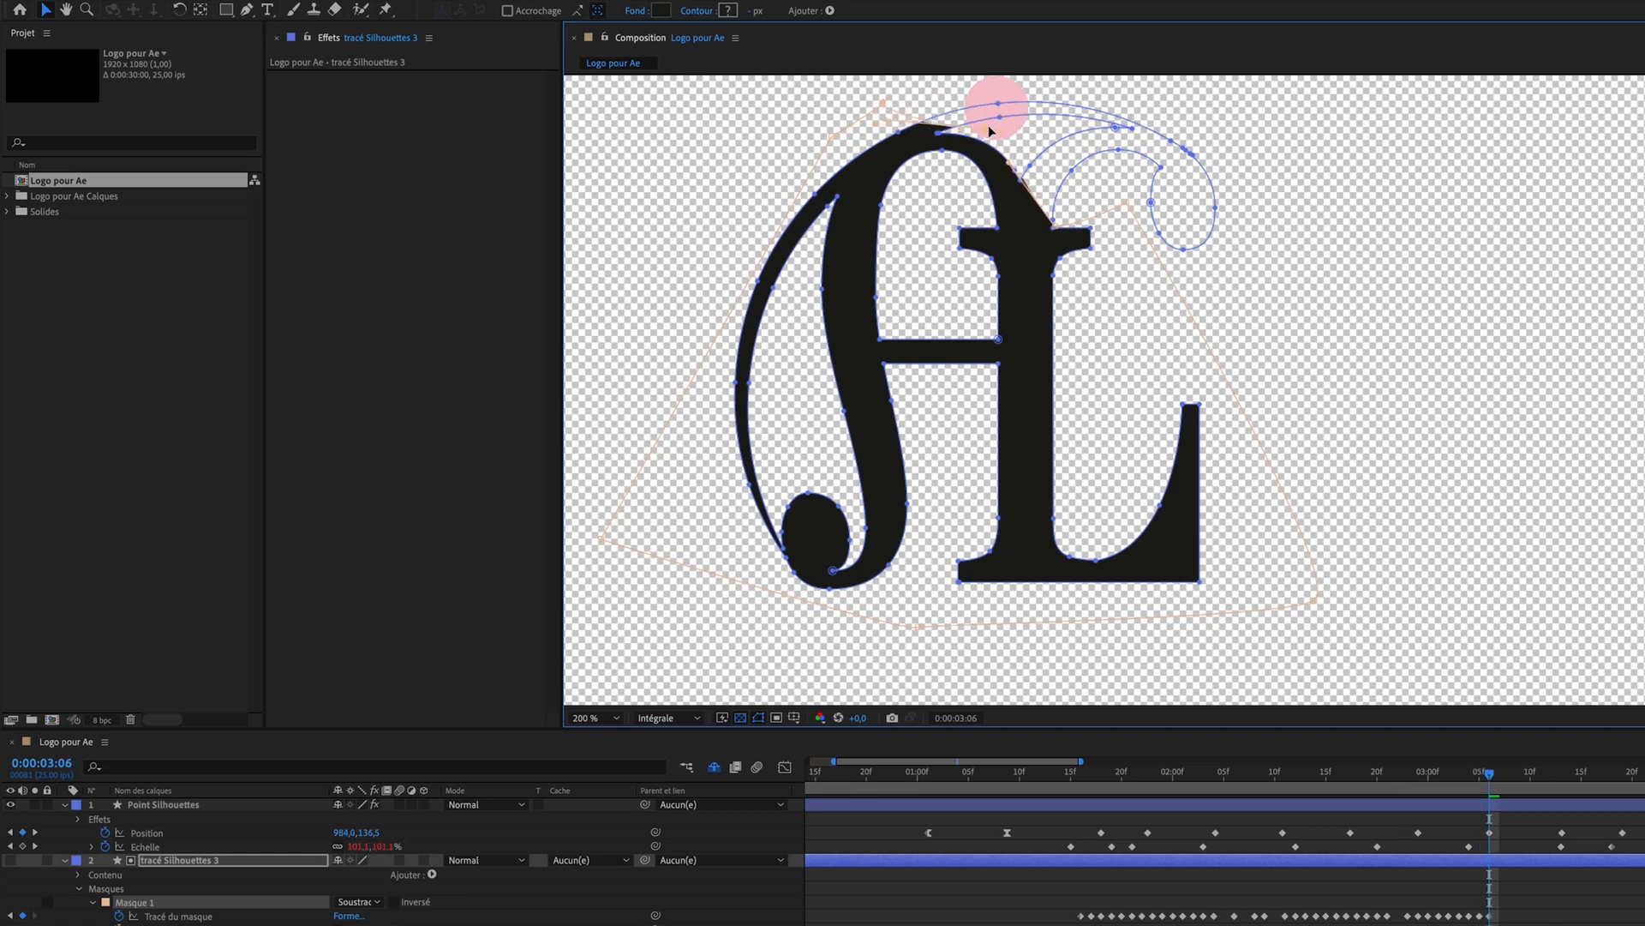
scroll(880, 106, up, 2)
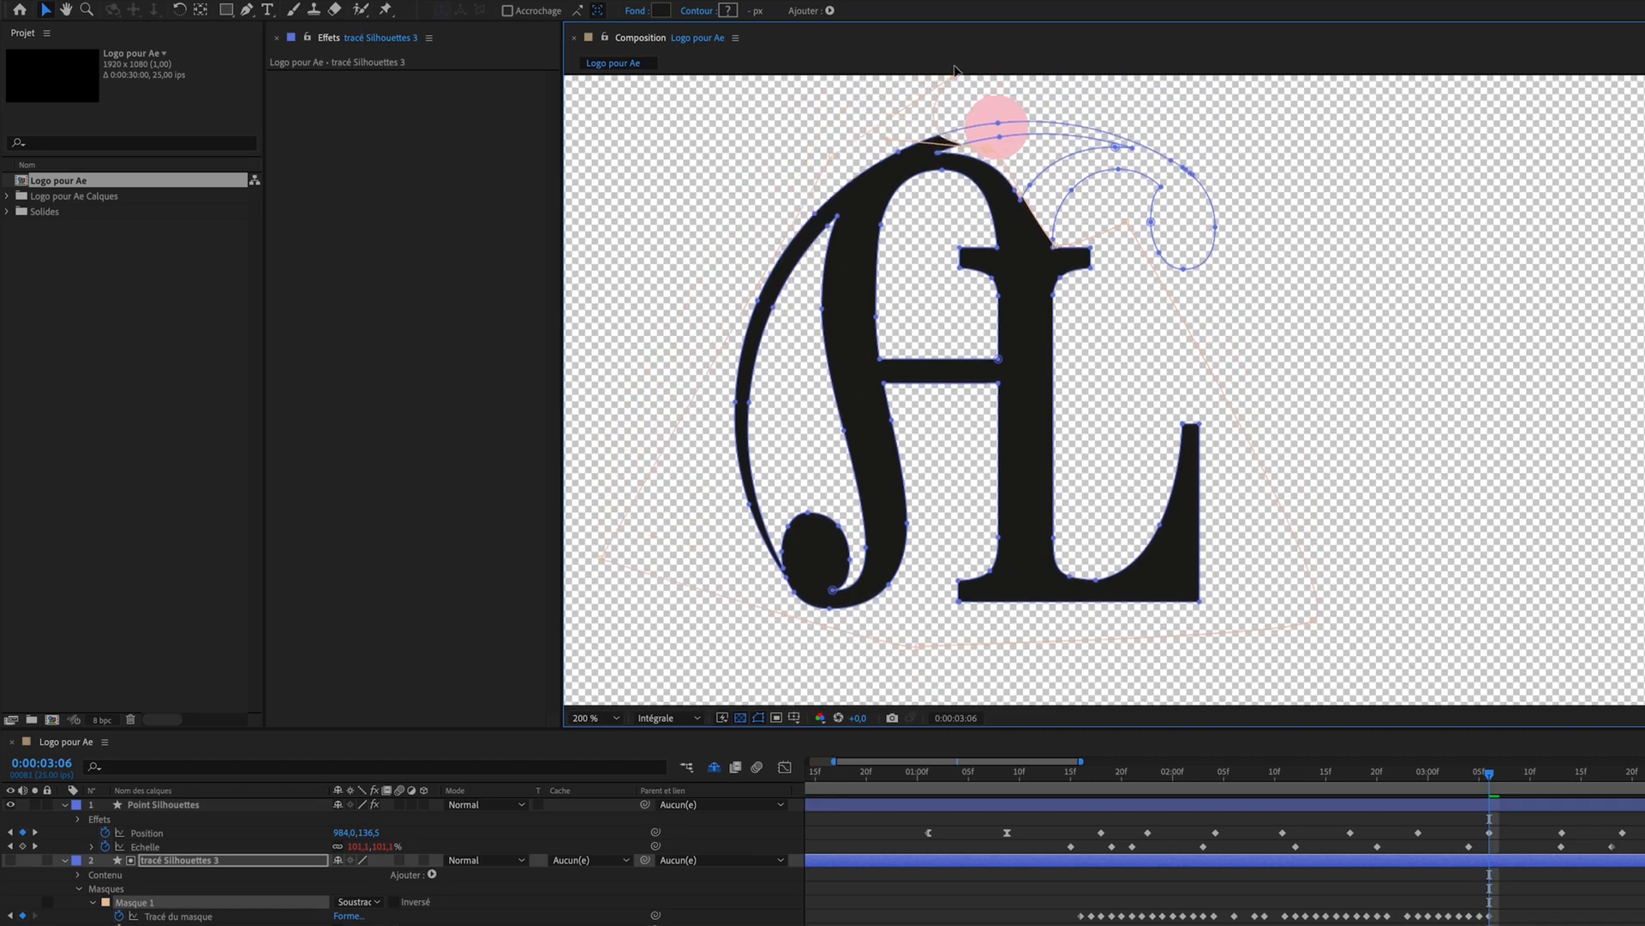
drag(887, 156, 966, 131)
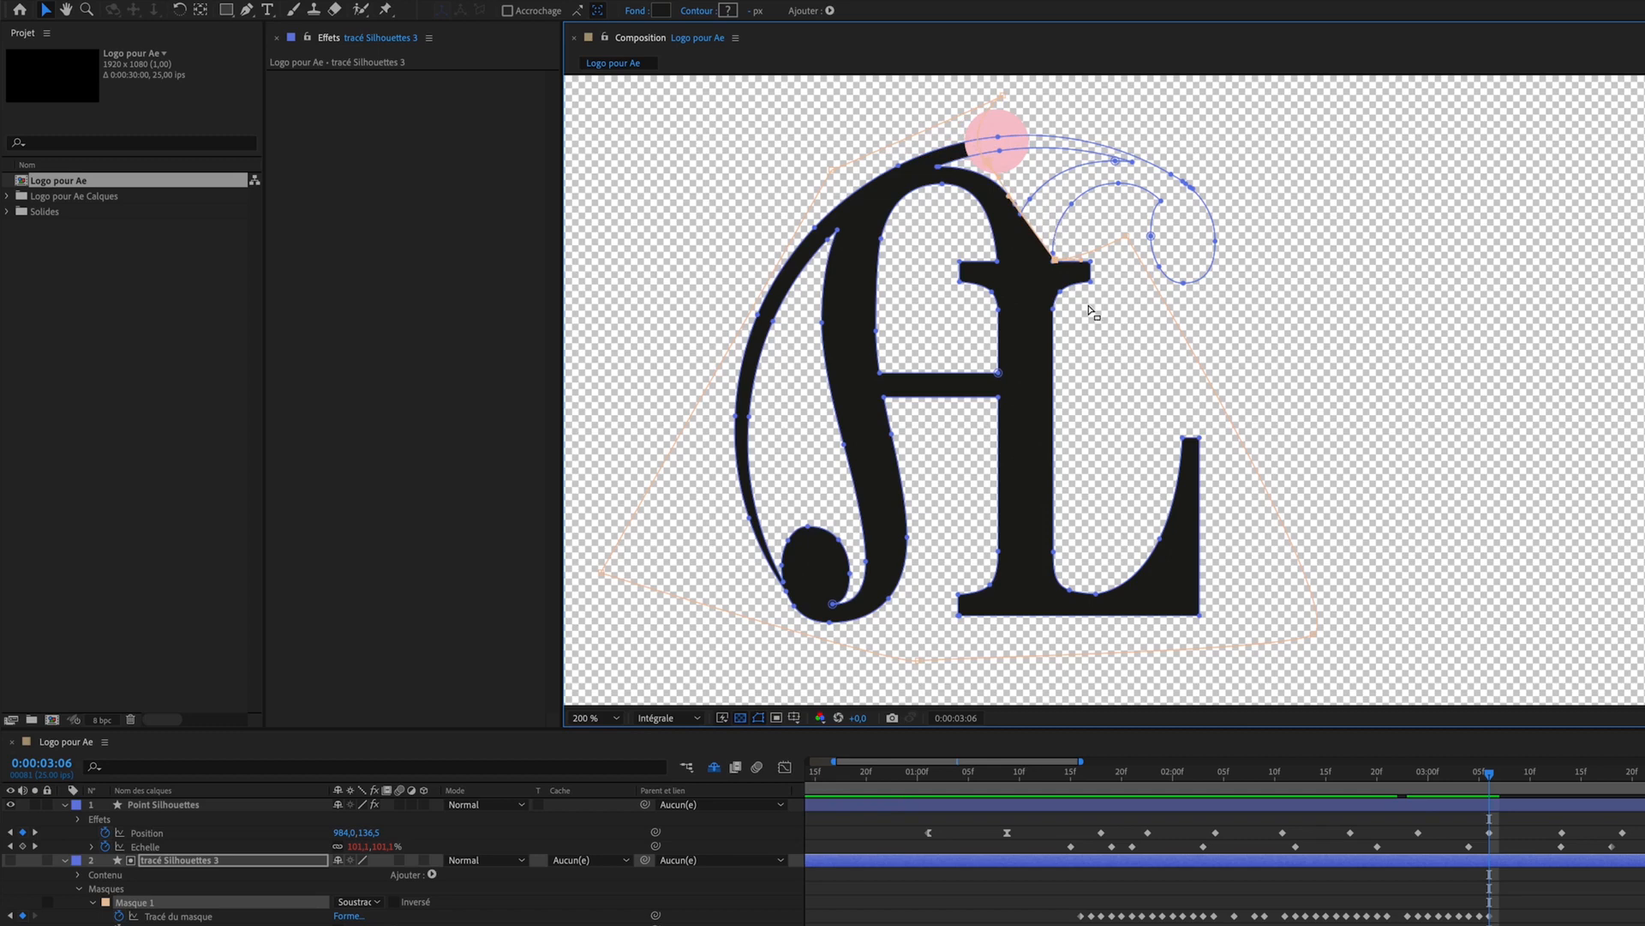
Step: At 0:00:03:07, shift the mask's leading point under the dot and adjust the neighbouring point along the A's right shoulder
key(Page_Down)
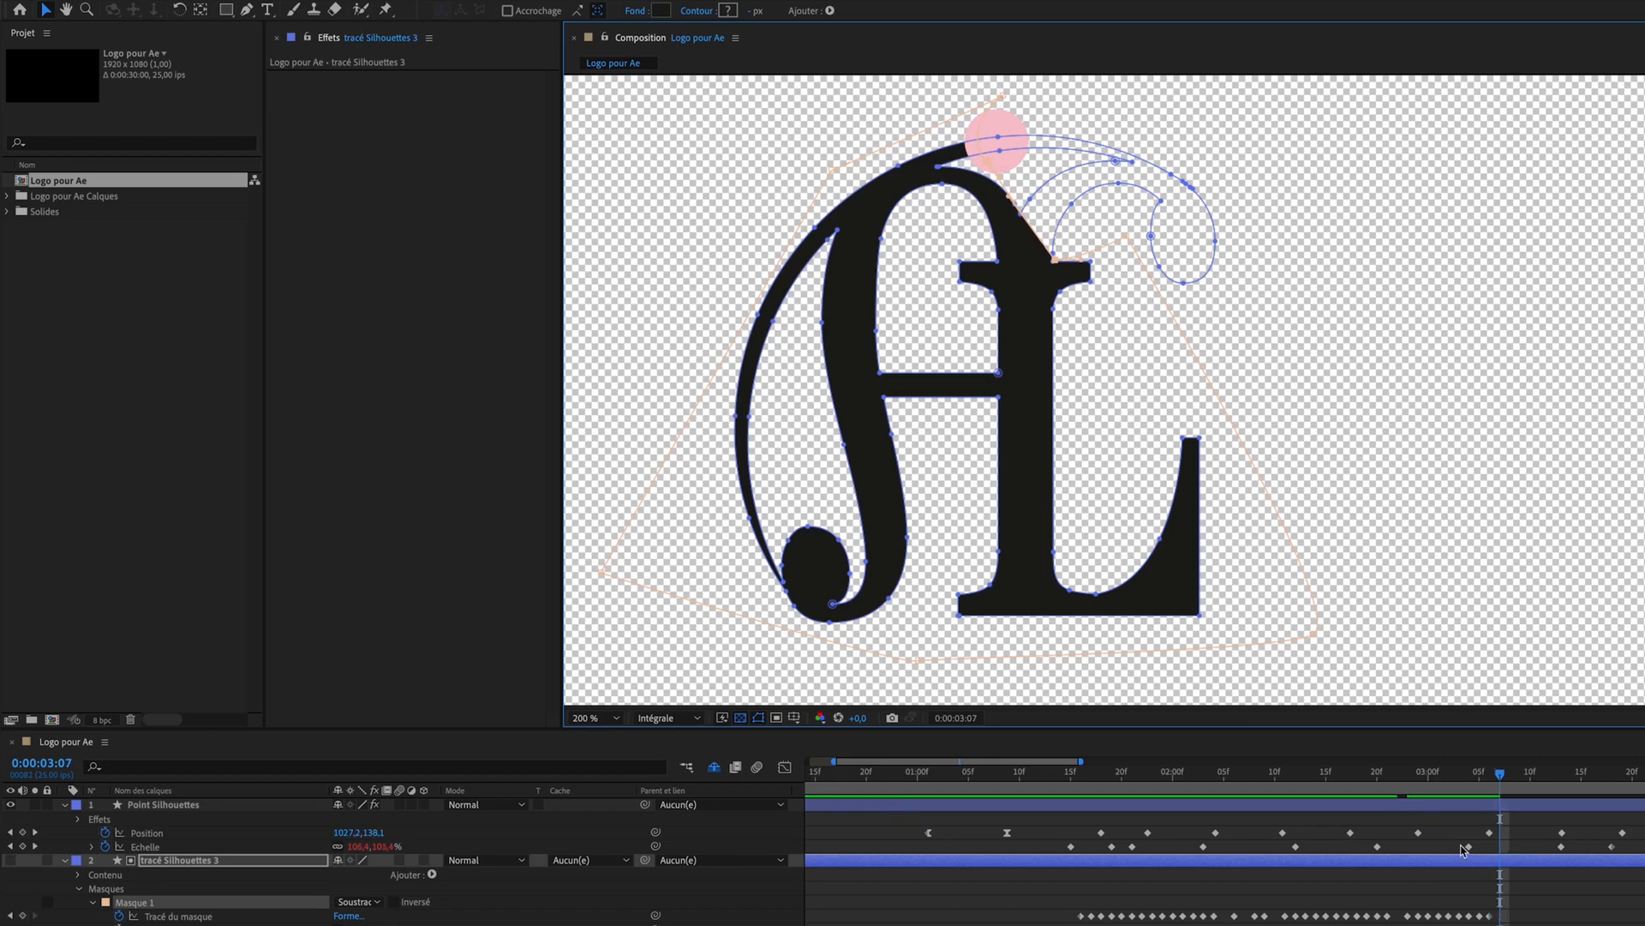
click(989, 163)
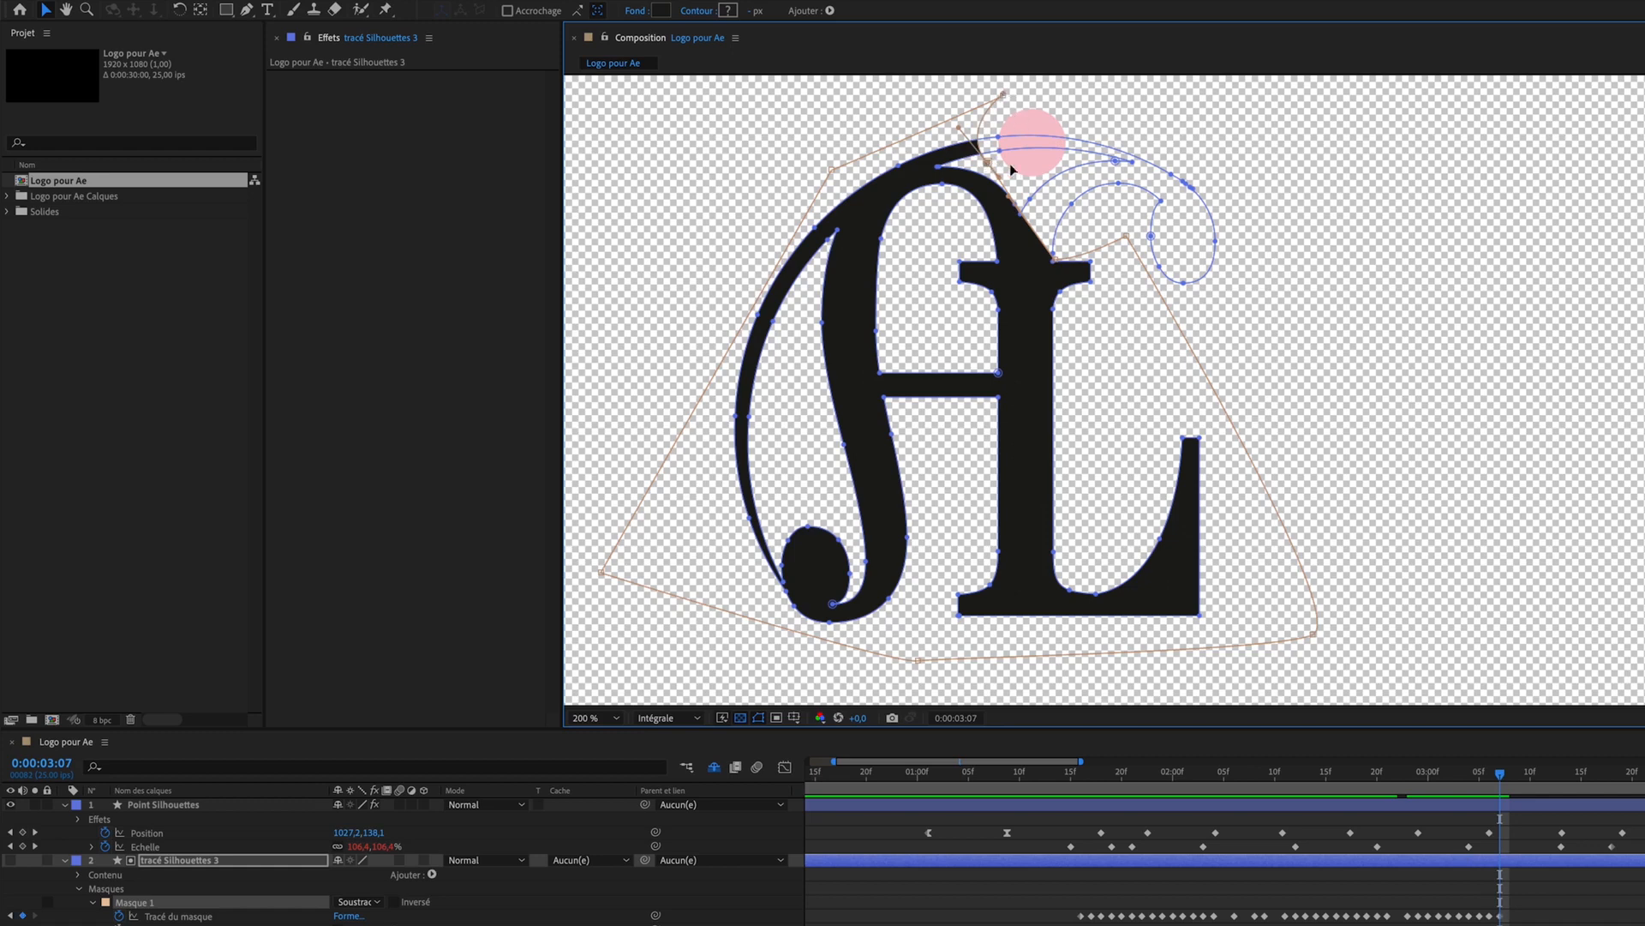
drag(989, 162, 1037, 174)
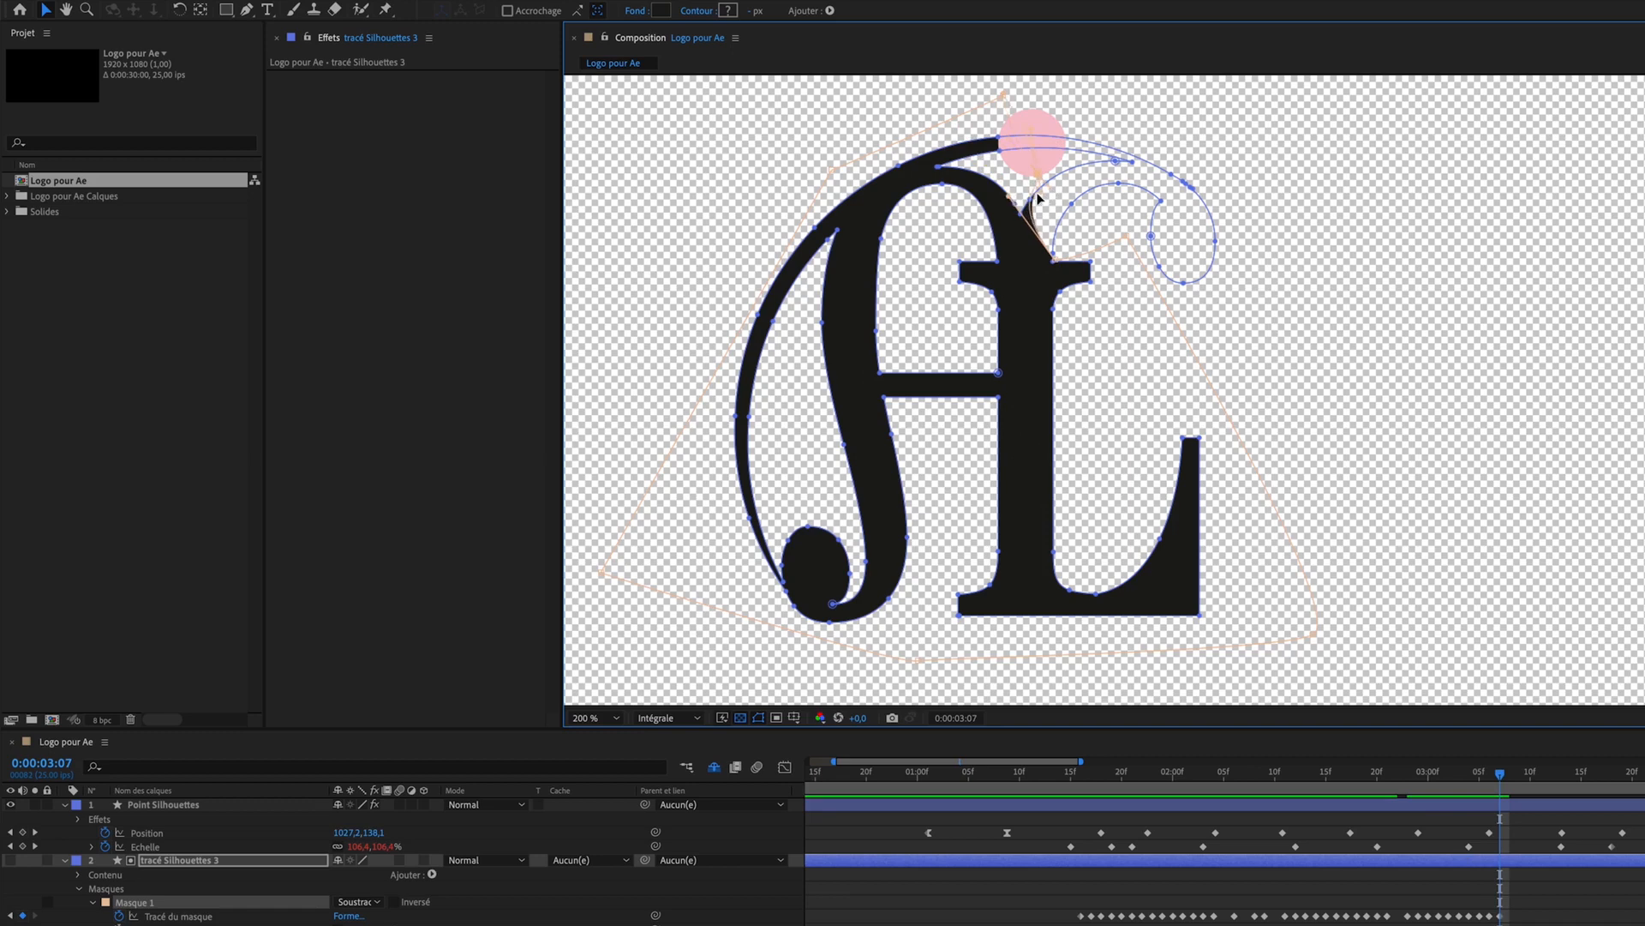
drag(1015, 208, 1016, 209)
Step: At 0:00:03:09, move the mask's leading edge to the dot to uncover the swash and the branch rising from the L's stem
key(Page_Down)
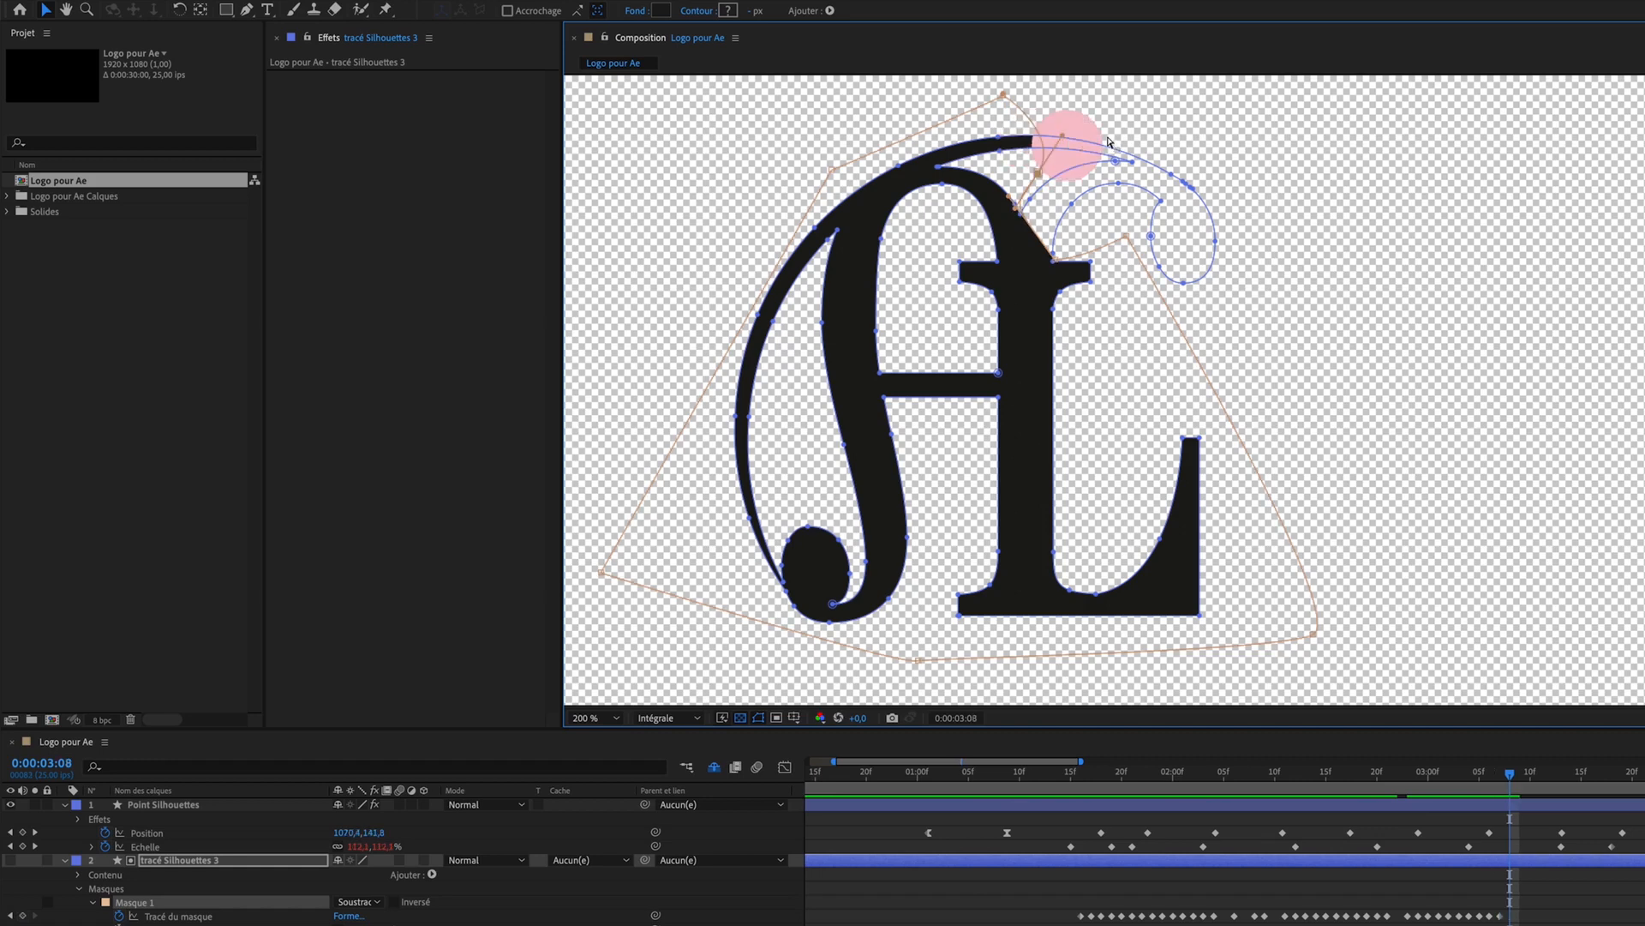
key(Page_Down)
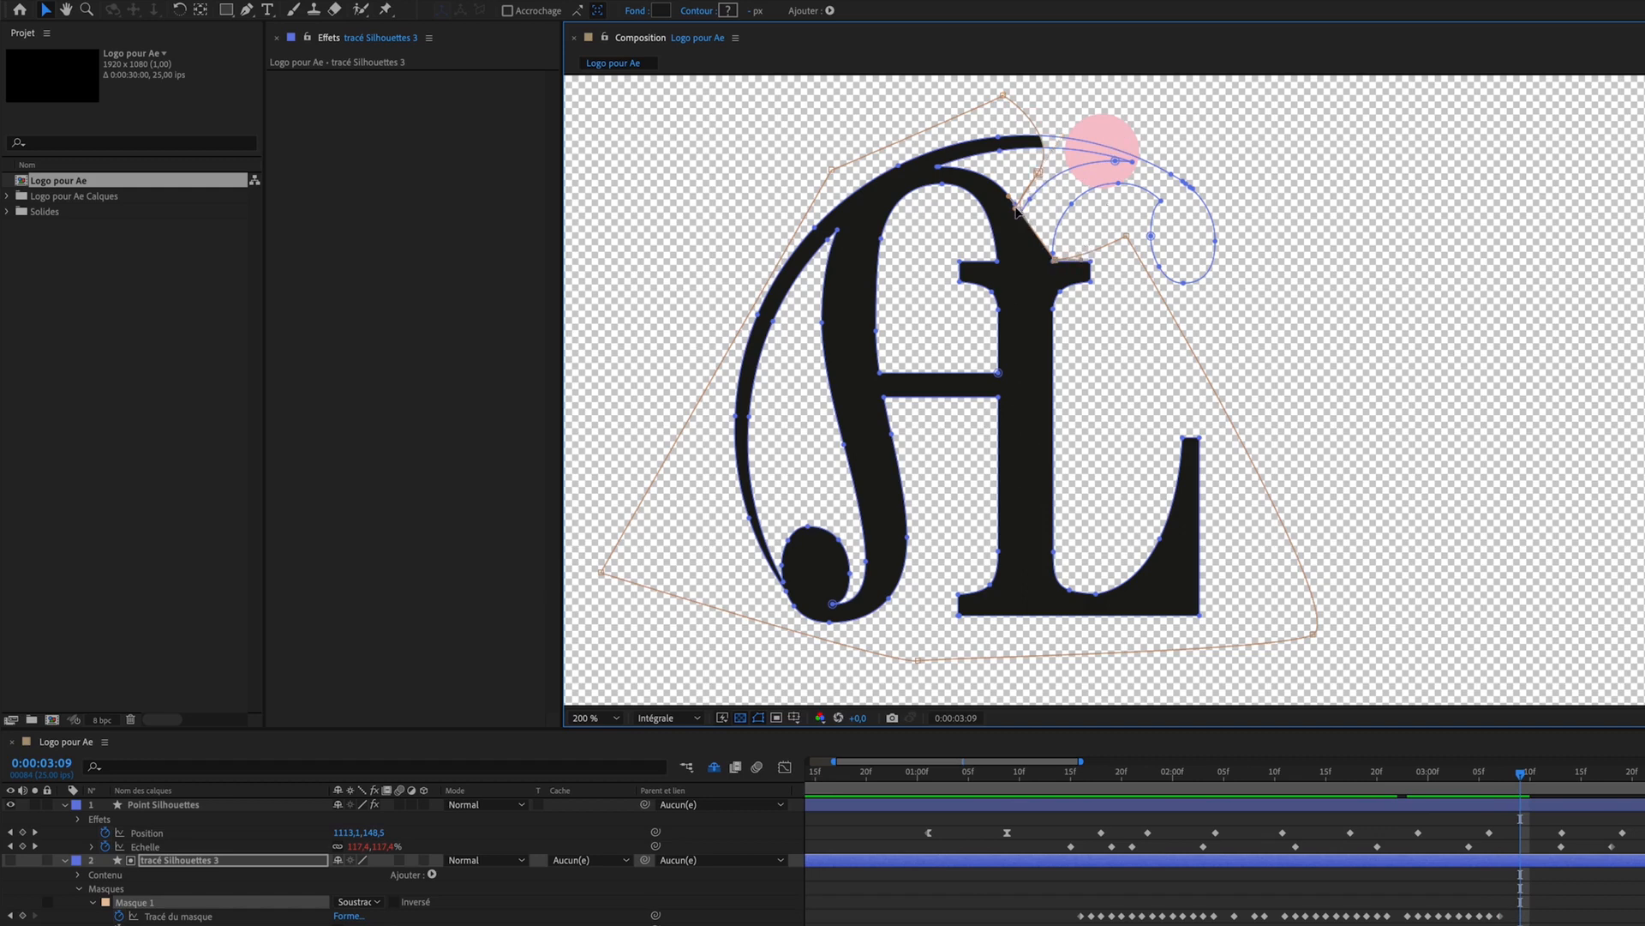
scroll(1023, 218, up, 4)
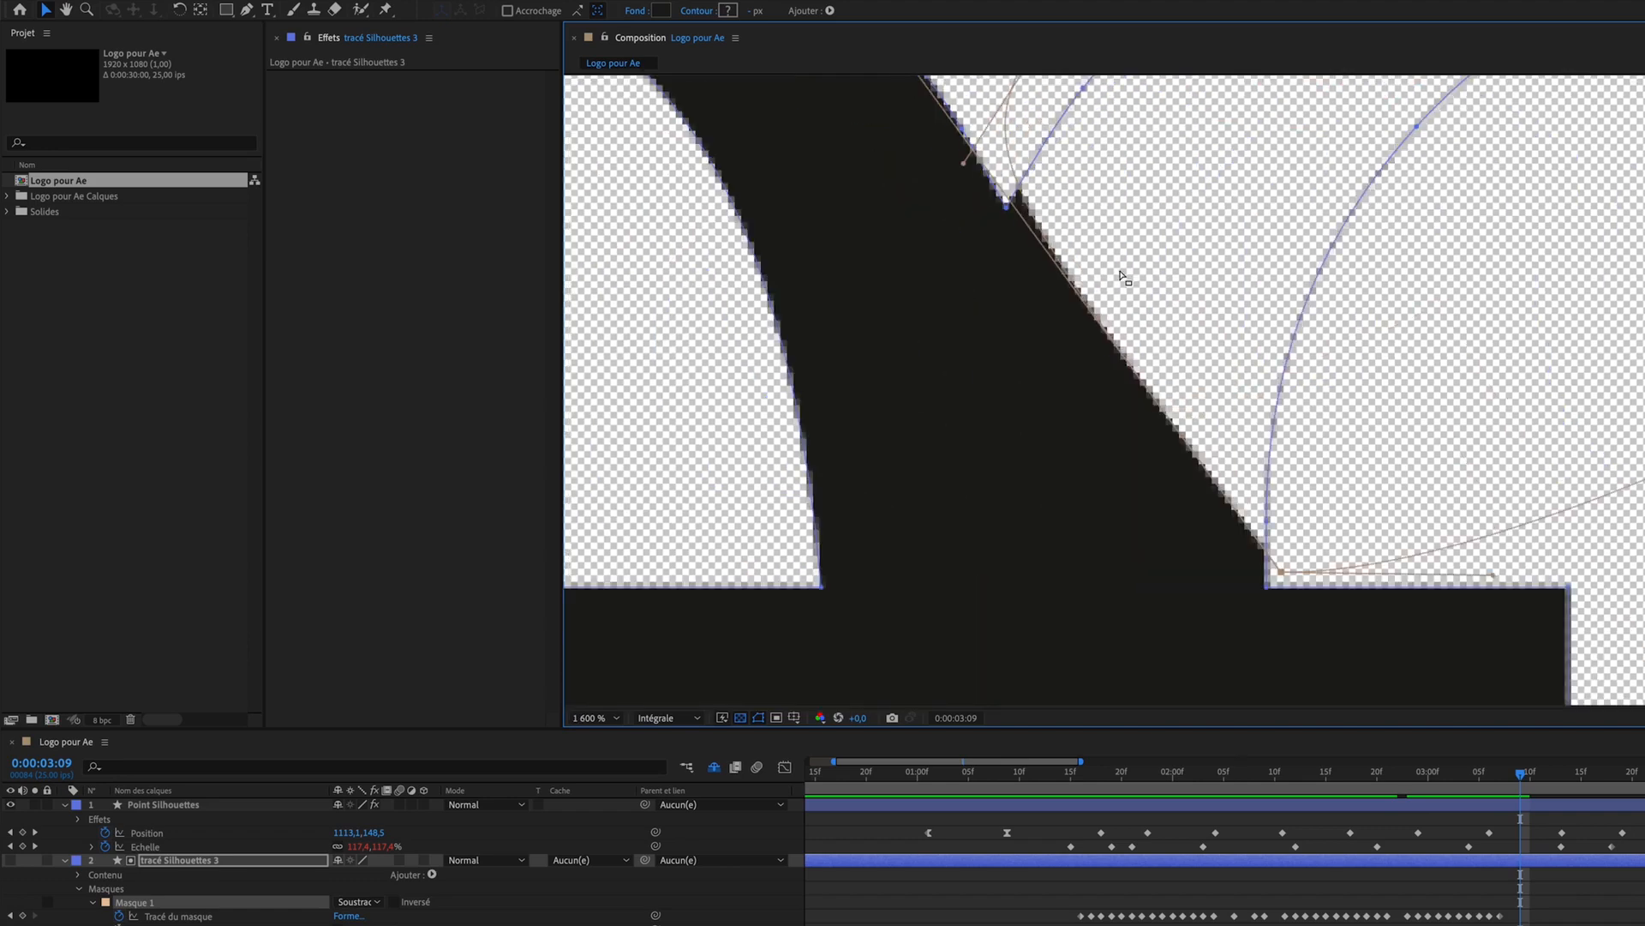
scroll(1119, 312, down, 3)
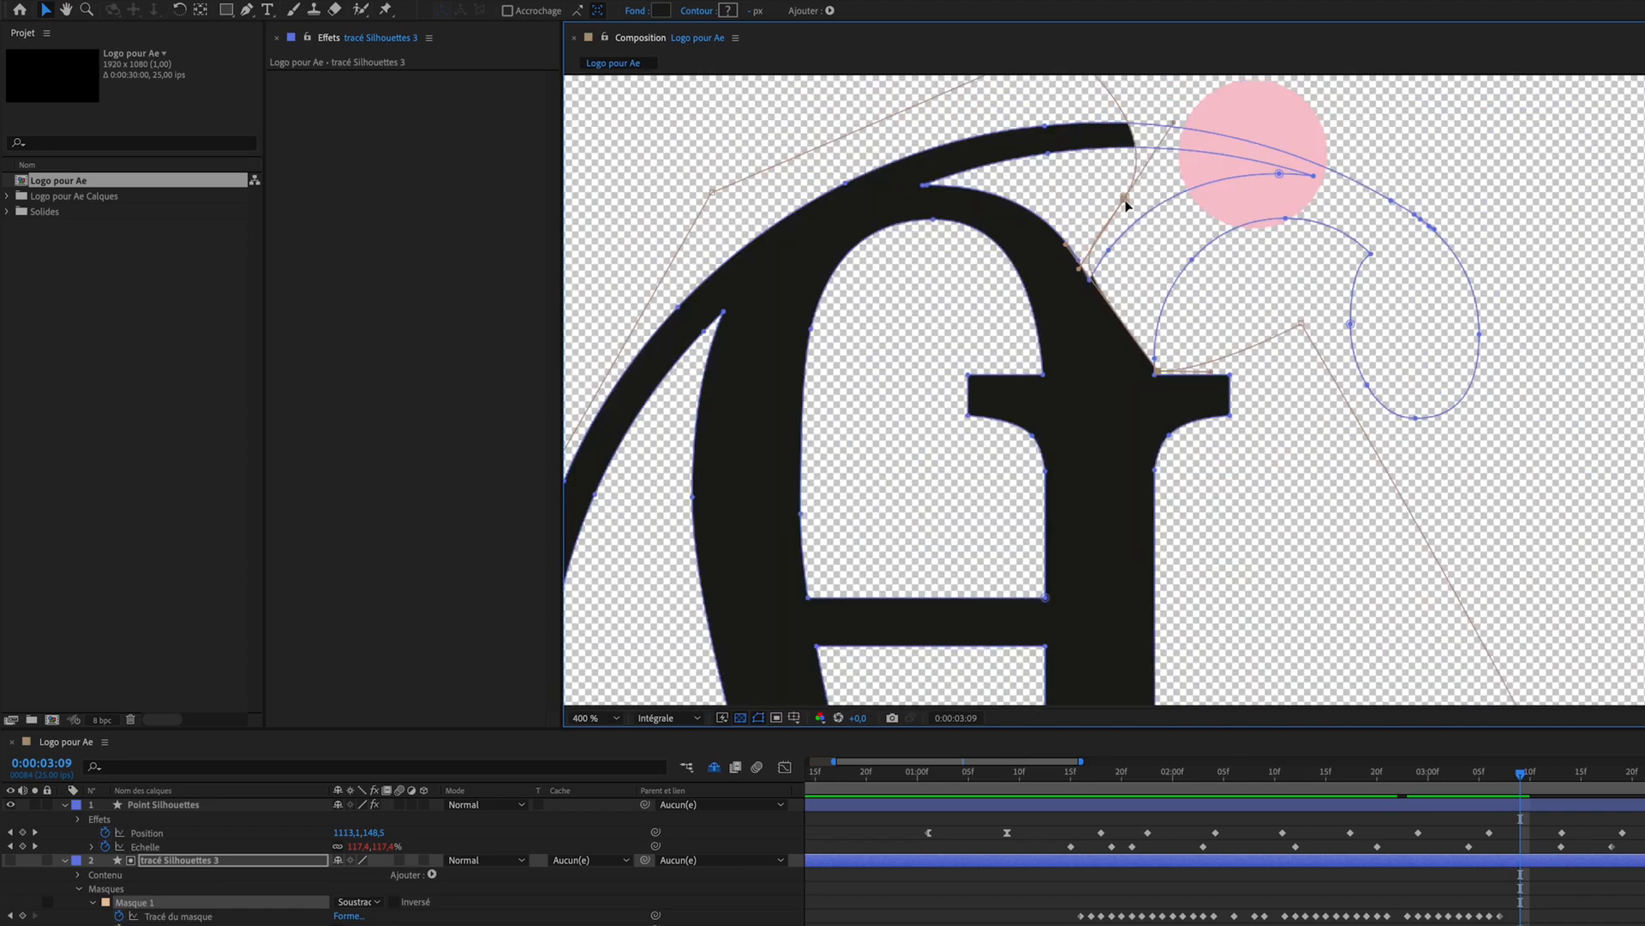
drag(1126, 204, 1271, 130)
scroll(1251, 202, down, 2)
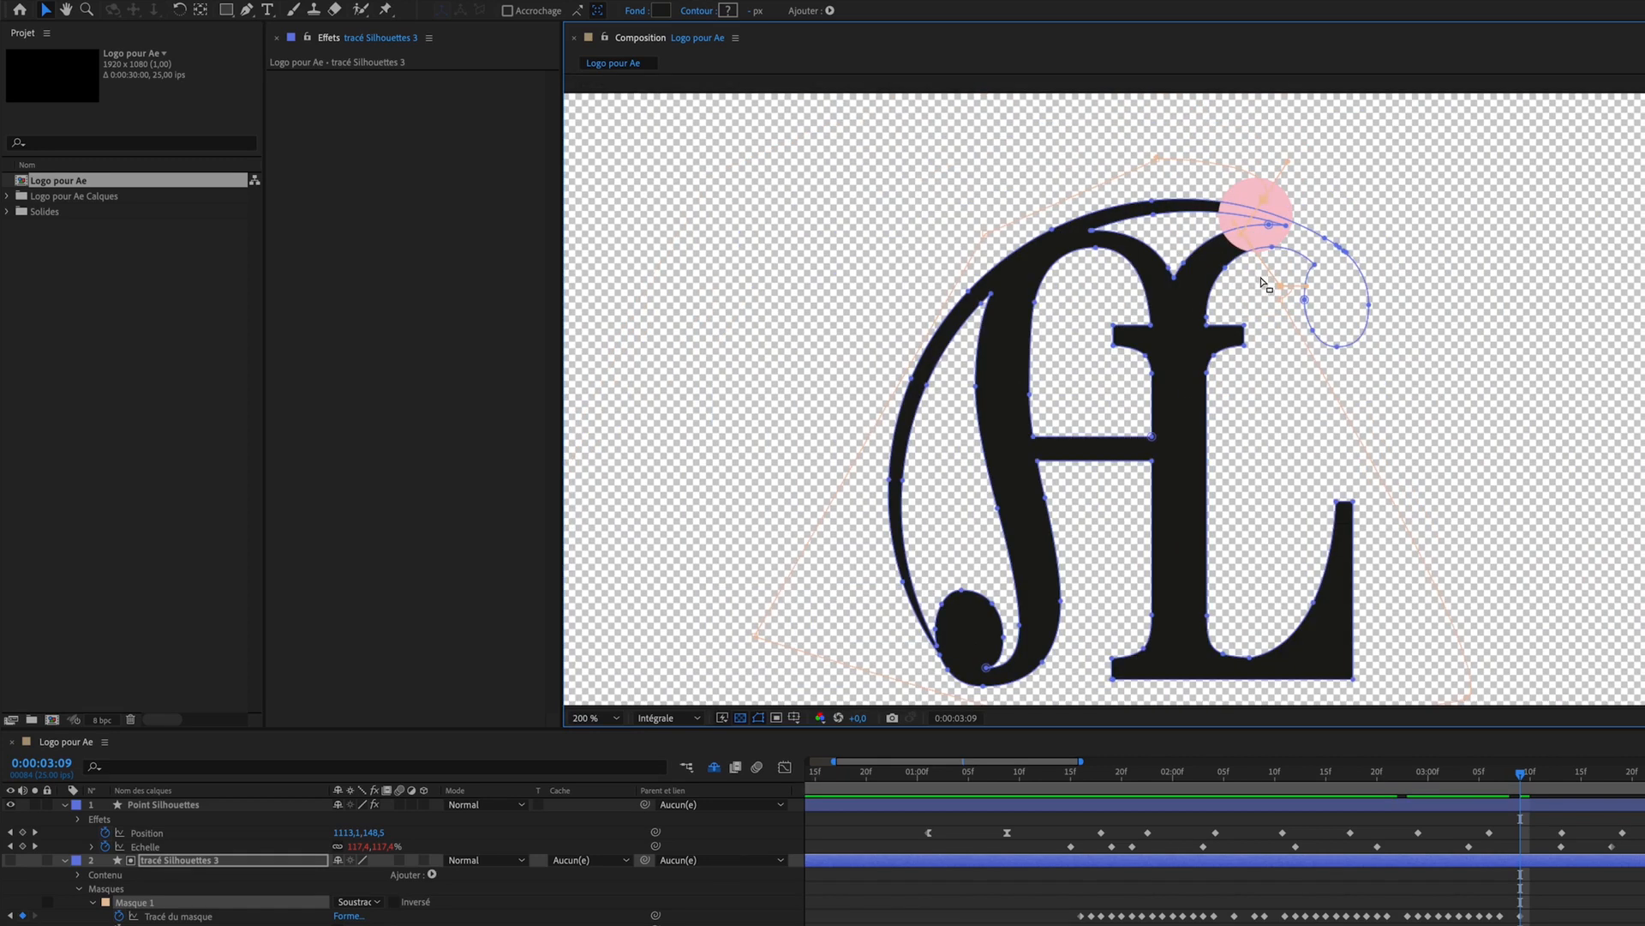
Step: At 0:00:03:10, reshape the mask's edge beneath the dot so it cuts across the swash and the L's upper branch where they converge
key(Page_Down)
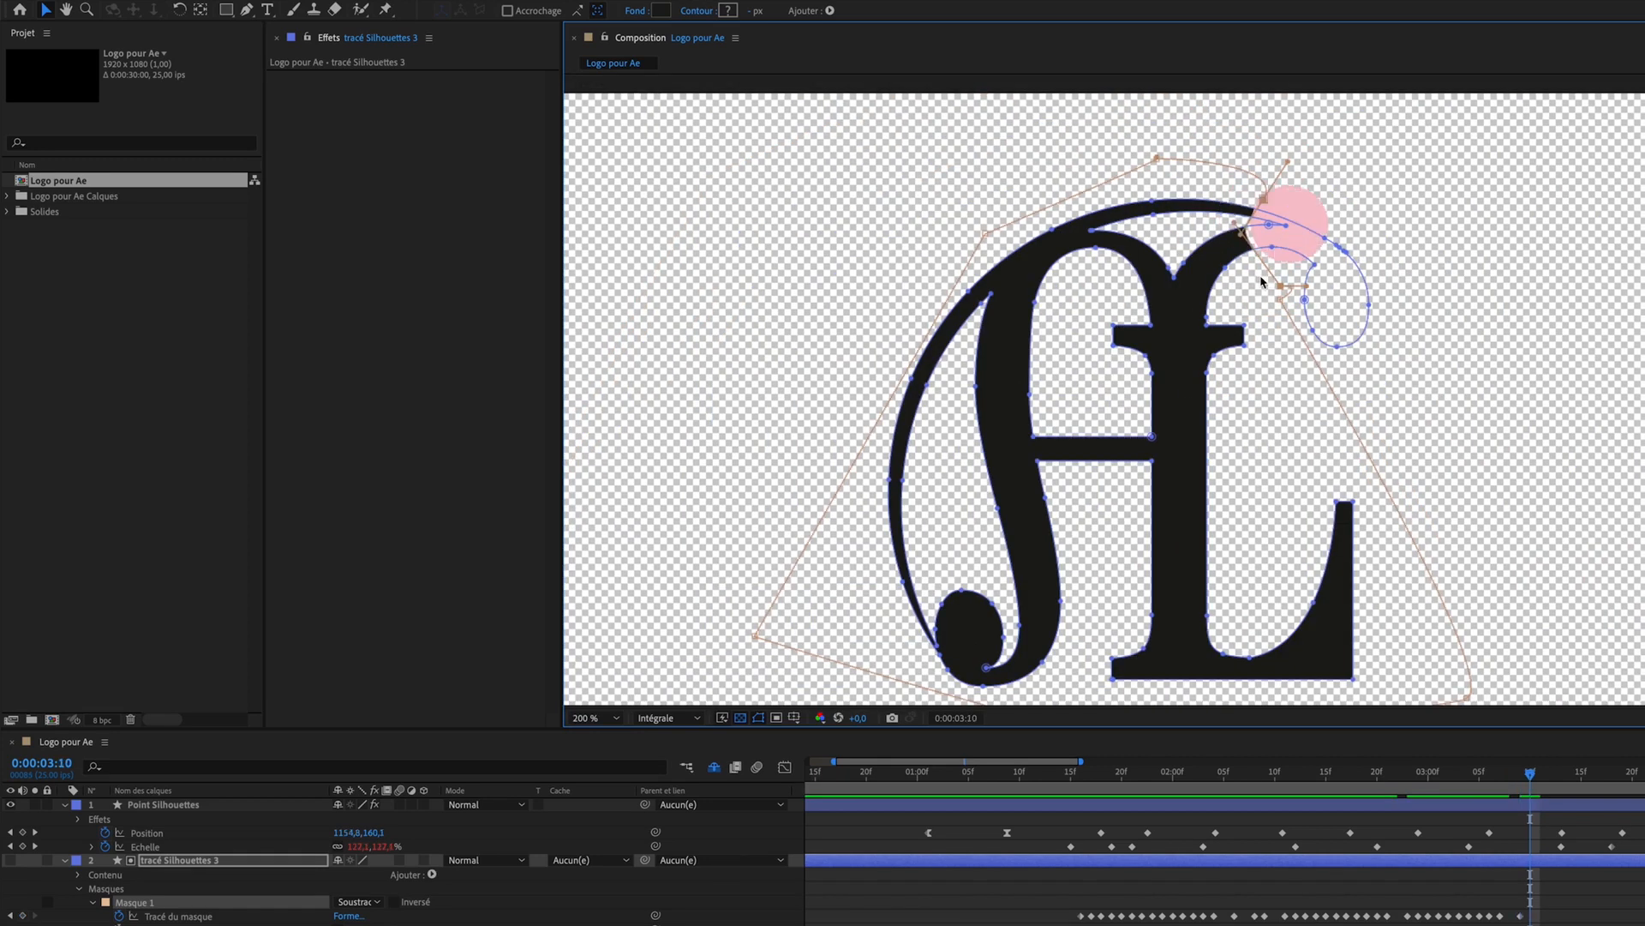
key(Page_Down)
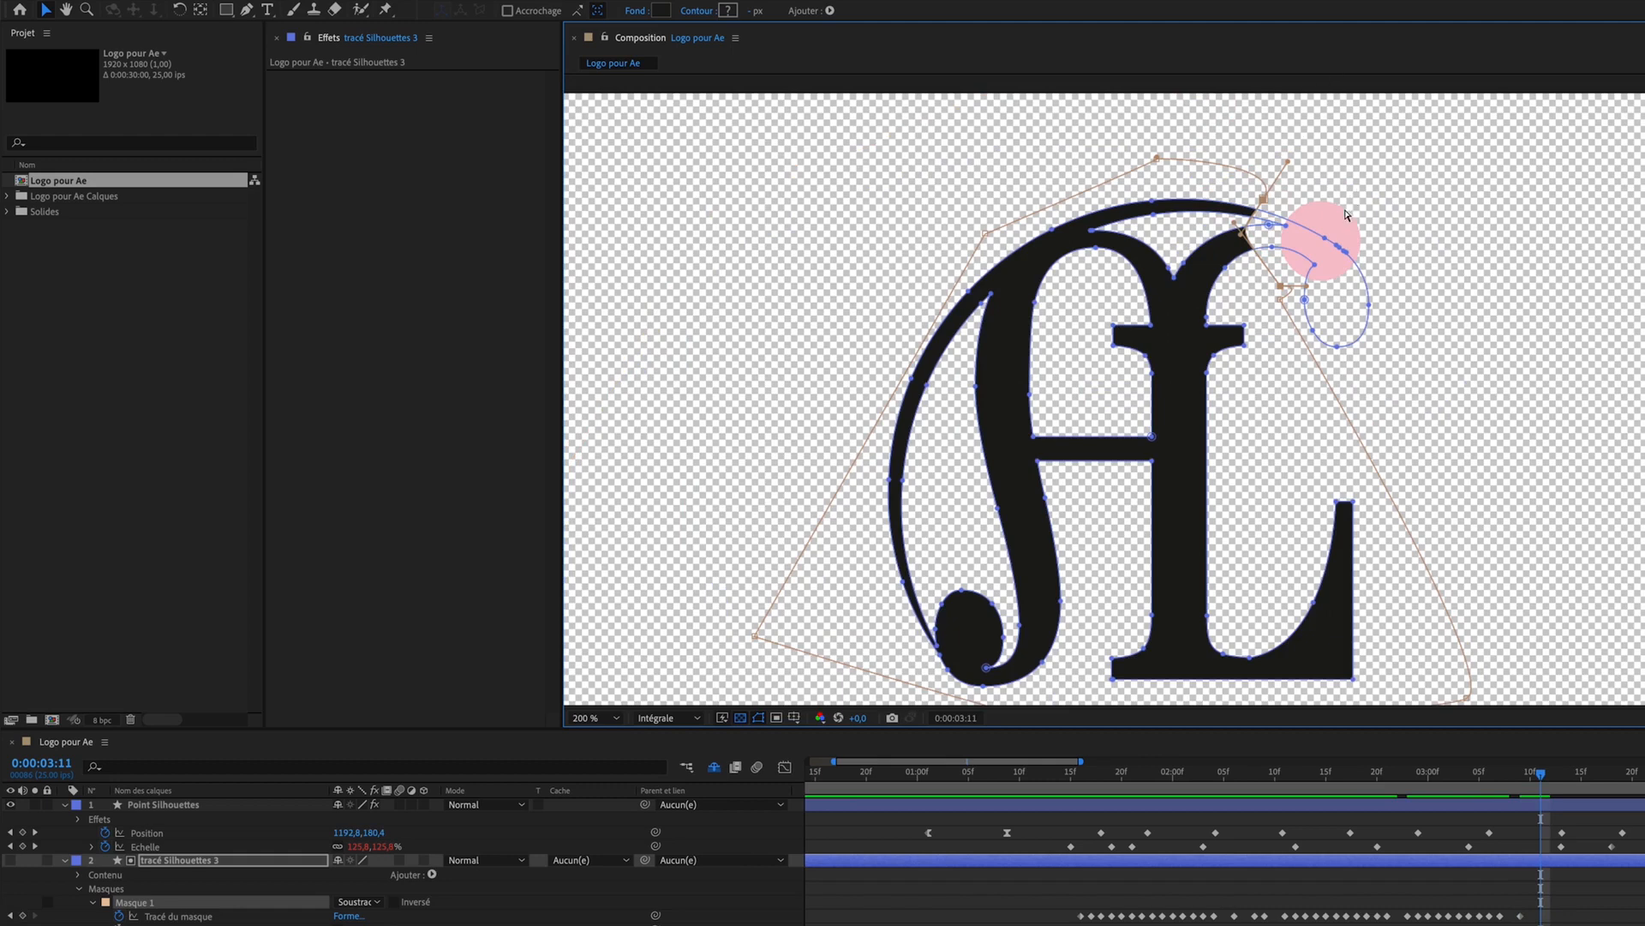
key(Page_Up)
scroll(1318, 236, up, 4)
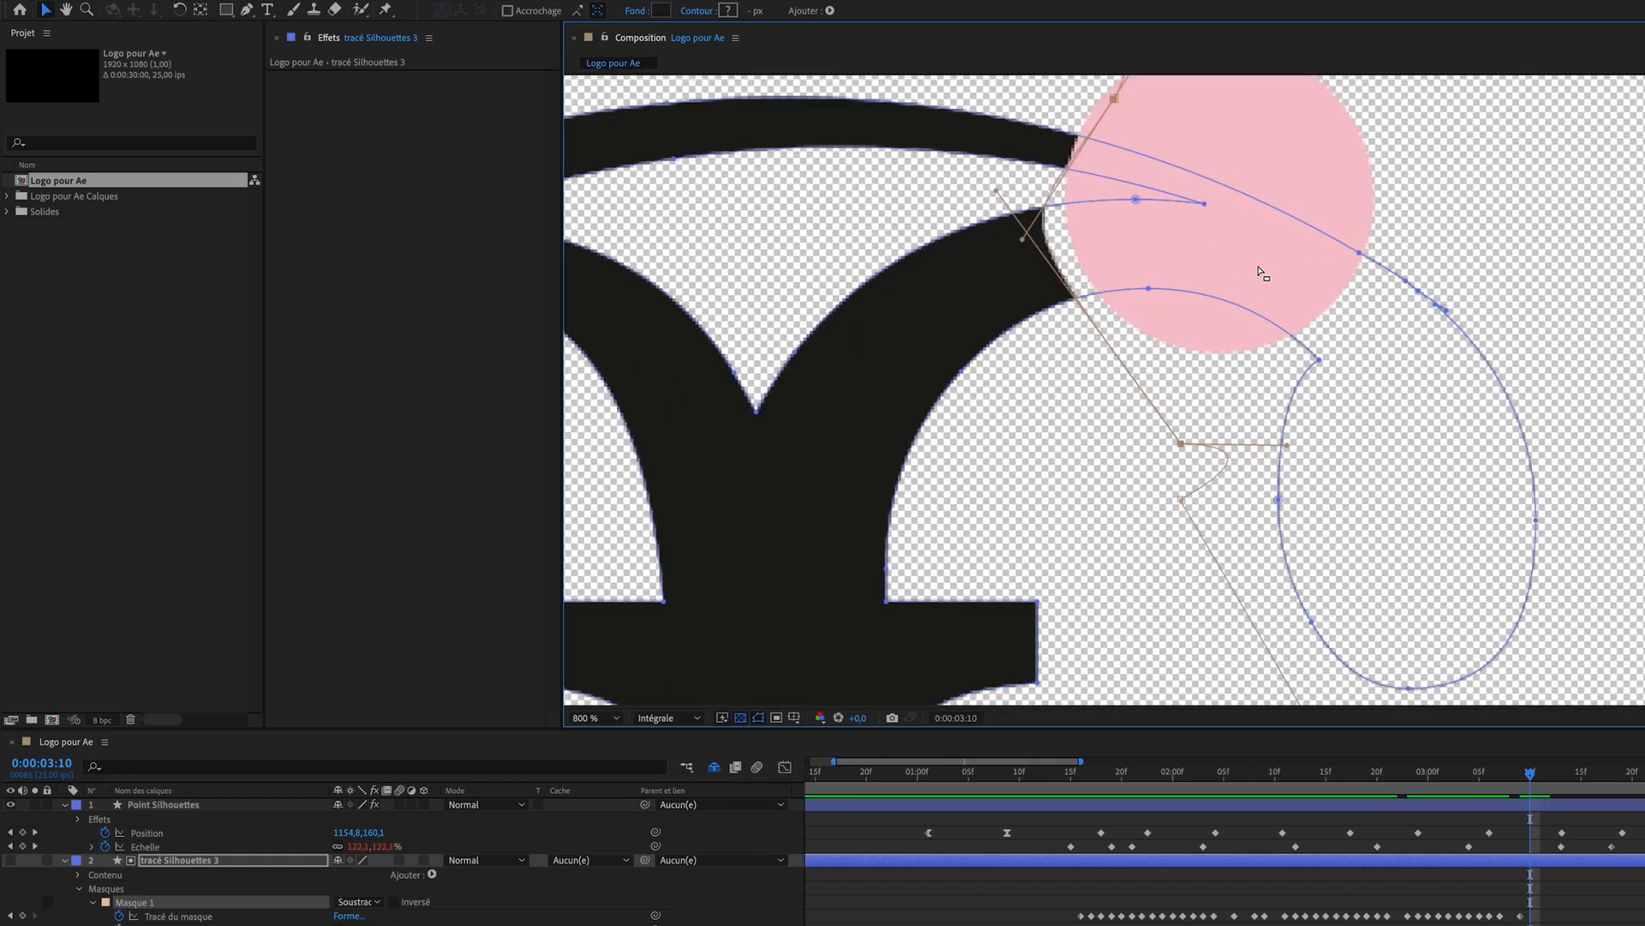
scroll(1264, 272, down, 2)
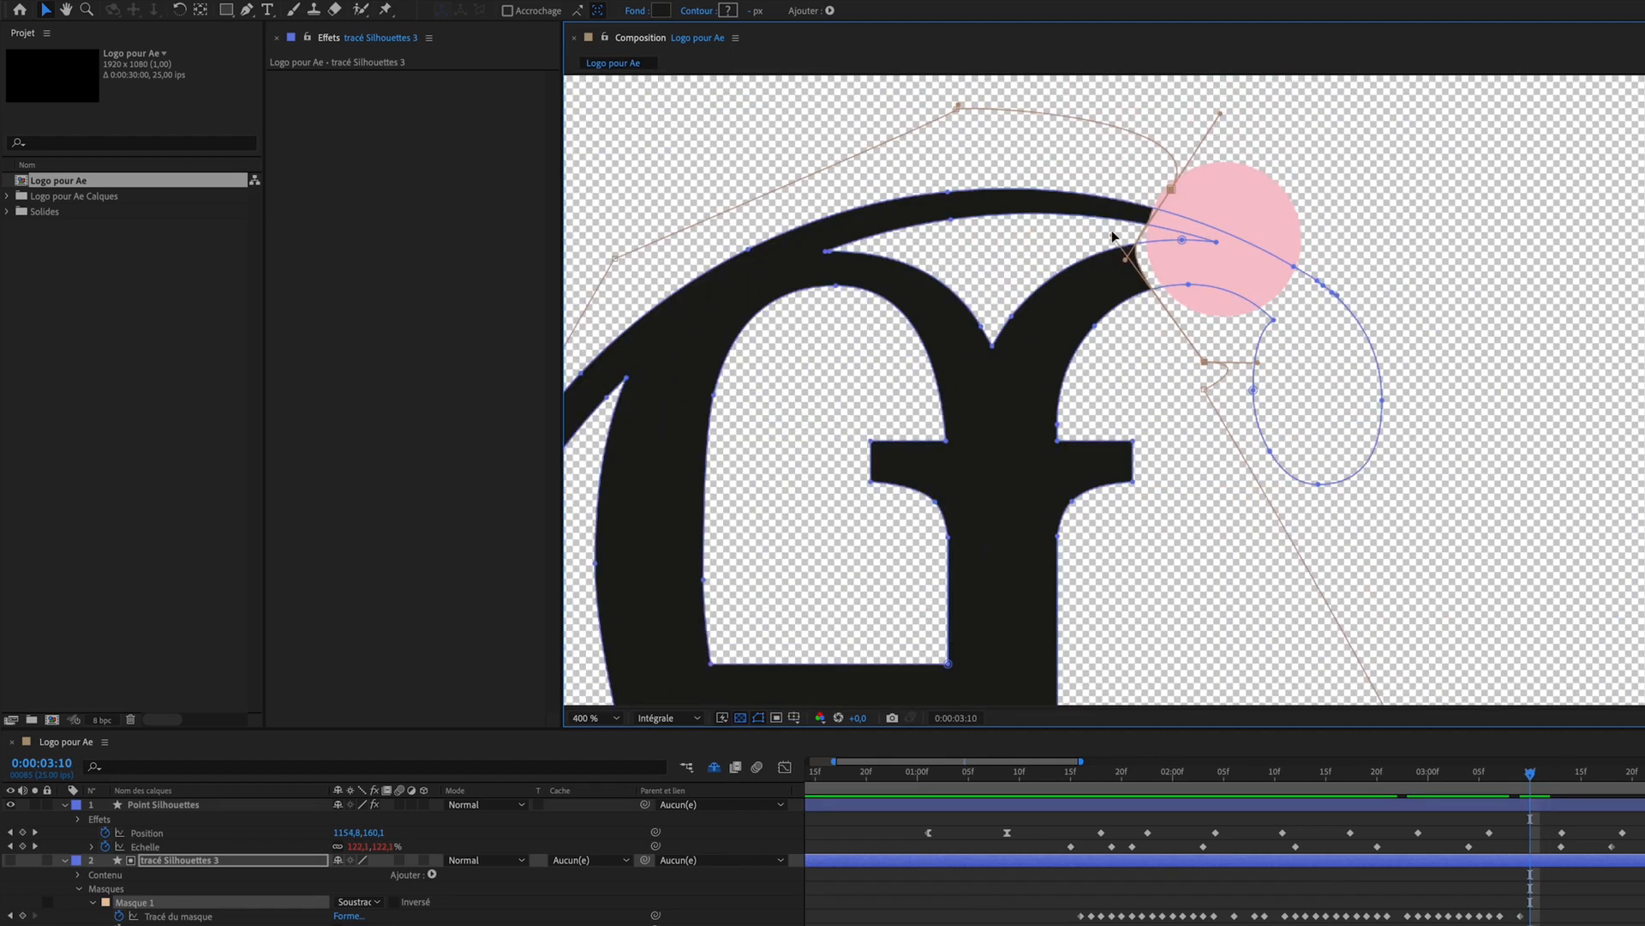
drag(1114, 236, 1198, 258)
Step: At 0:00:03:11 and 0:00:03:12, move the mask's leading points and handles towards the final curl so the edge stays hidden under the dot
key(Page_Down)
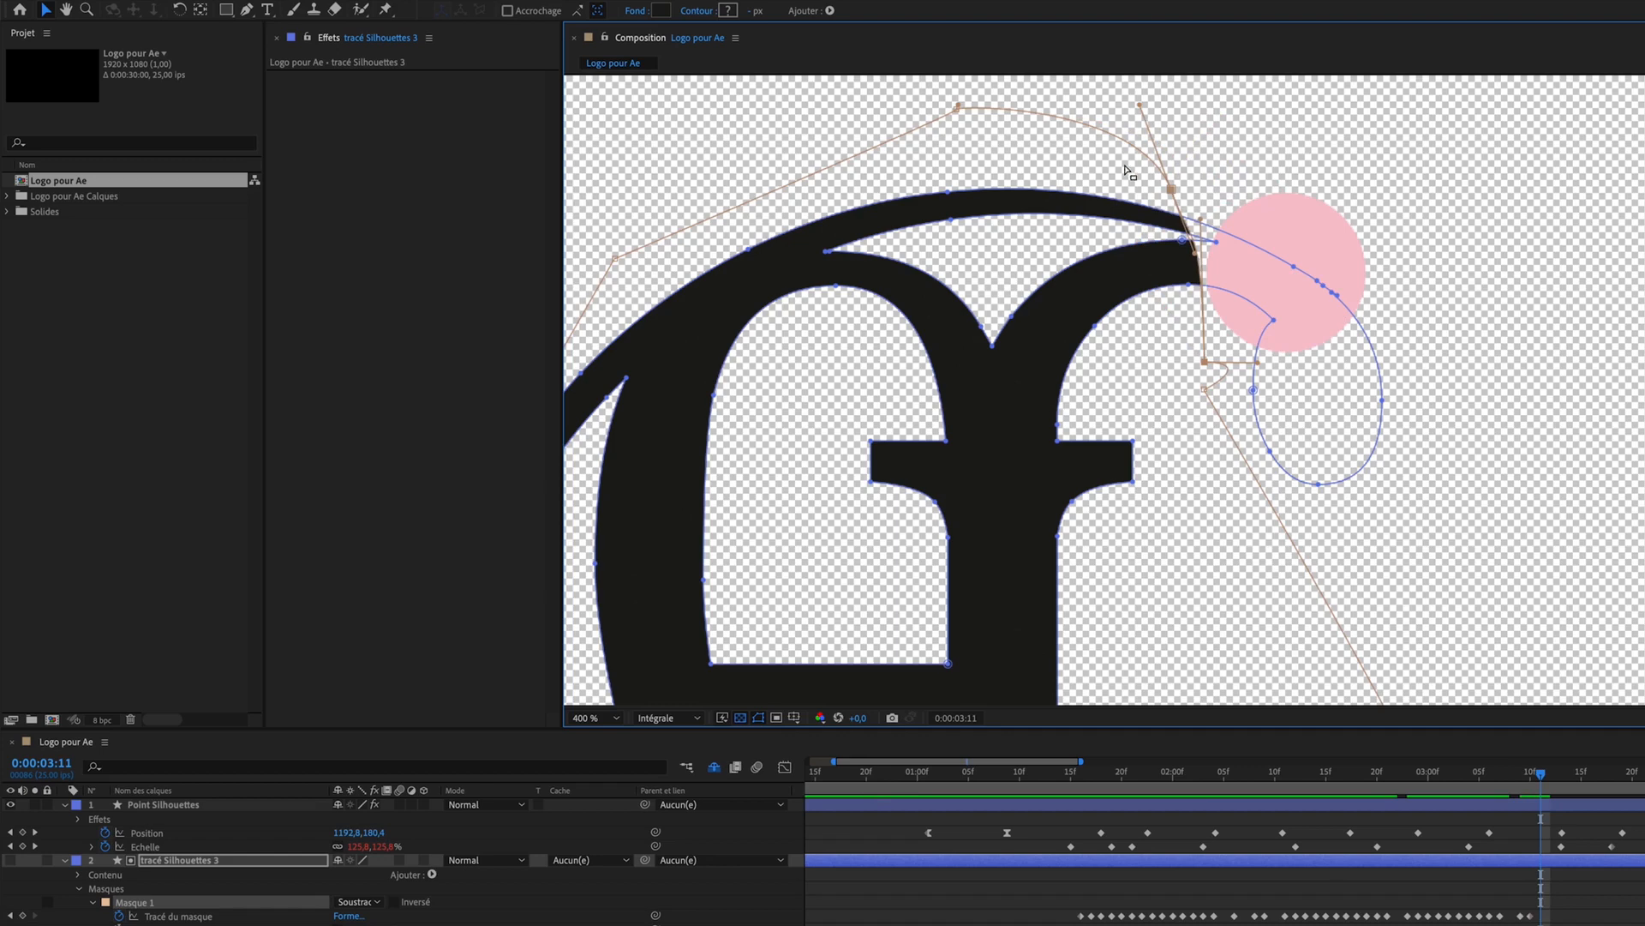
drag(1139, 105, 1064, 128)
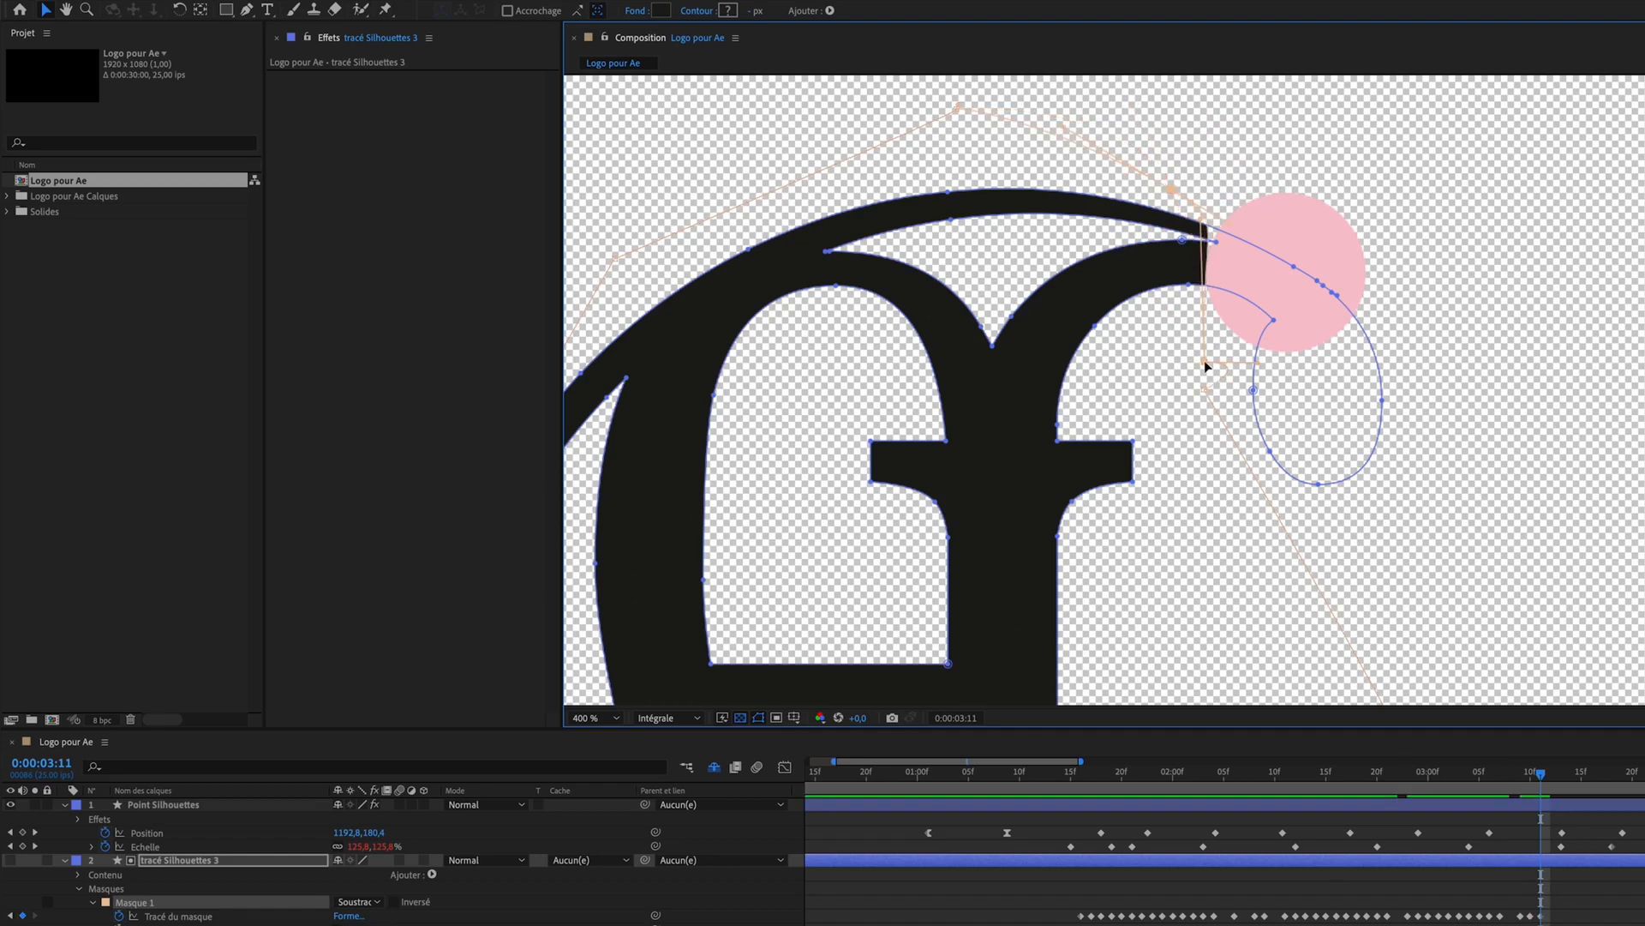
drag(1205, 363, 1255, 330)
key(Page_Down)
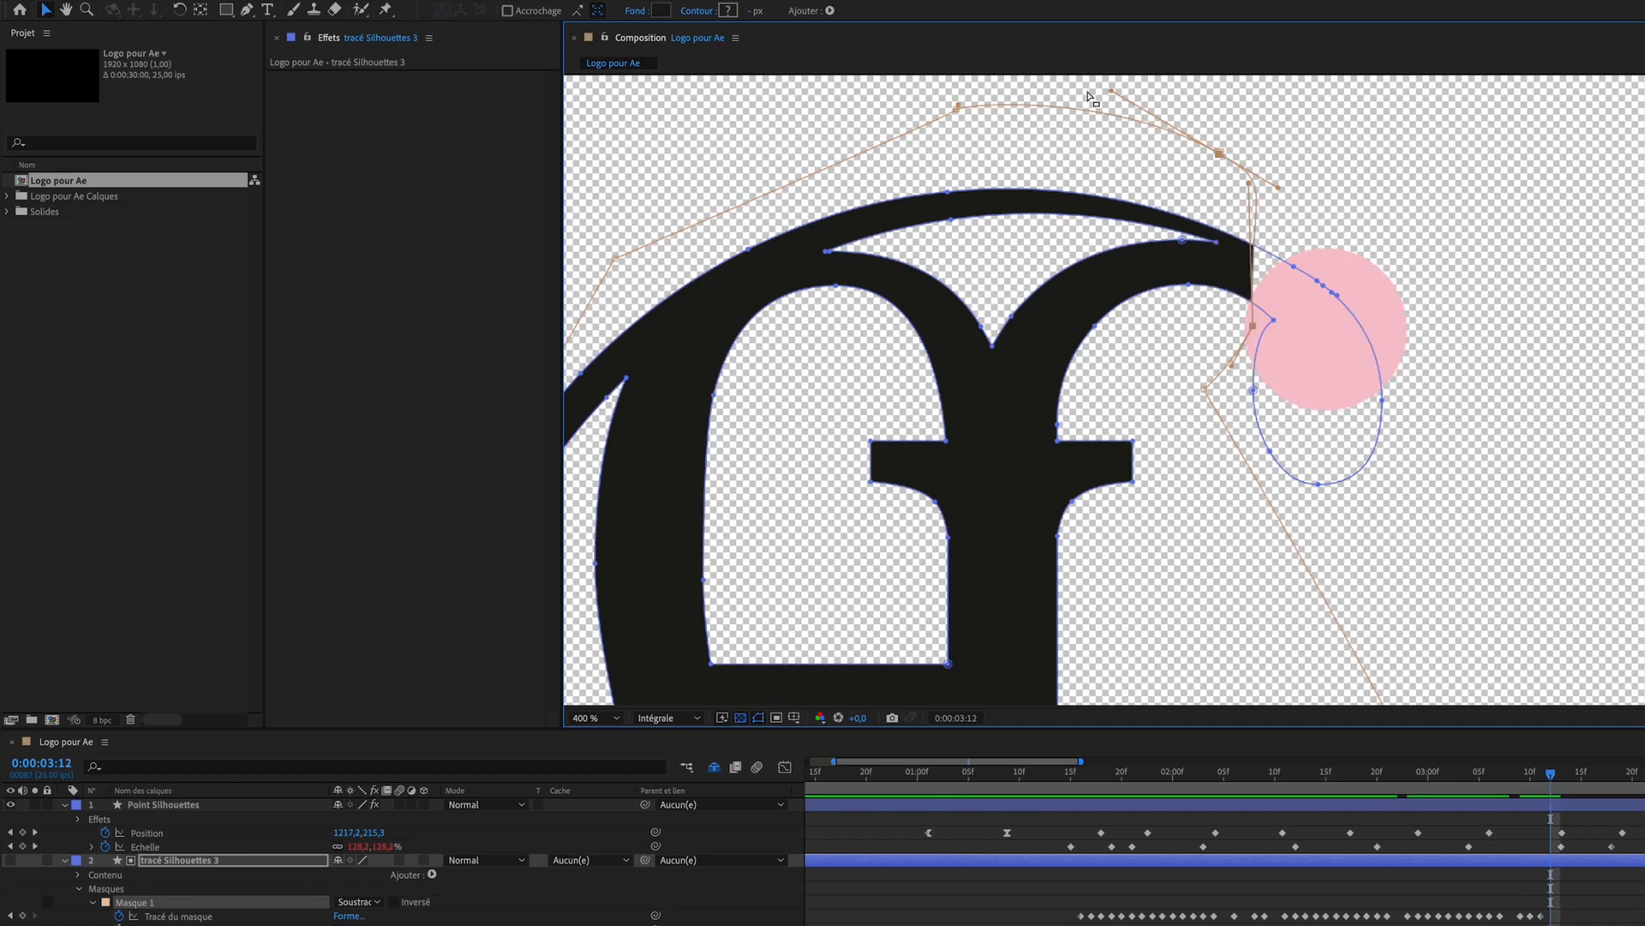
drag(1221, 157, 1309, 173)
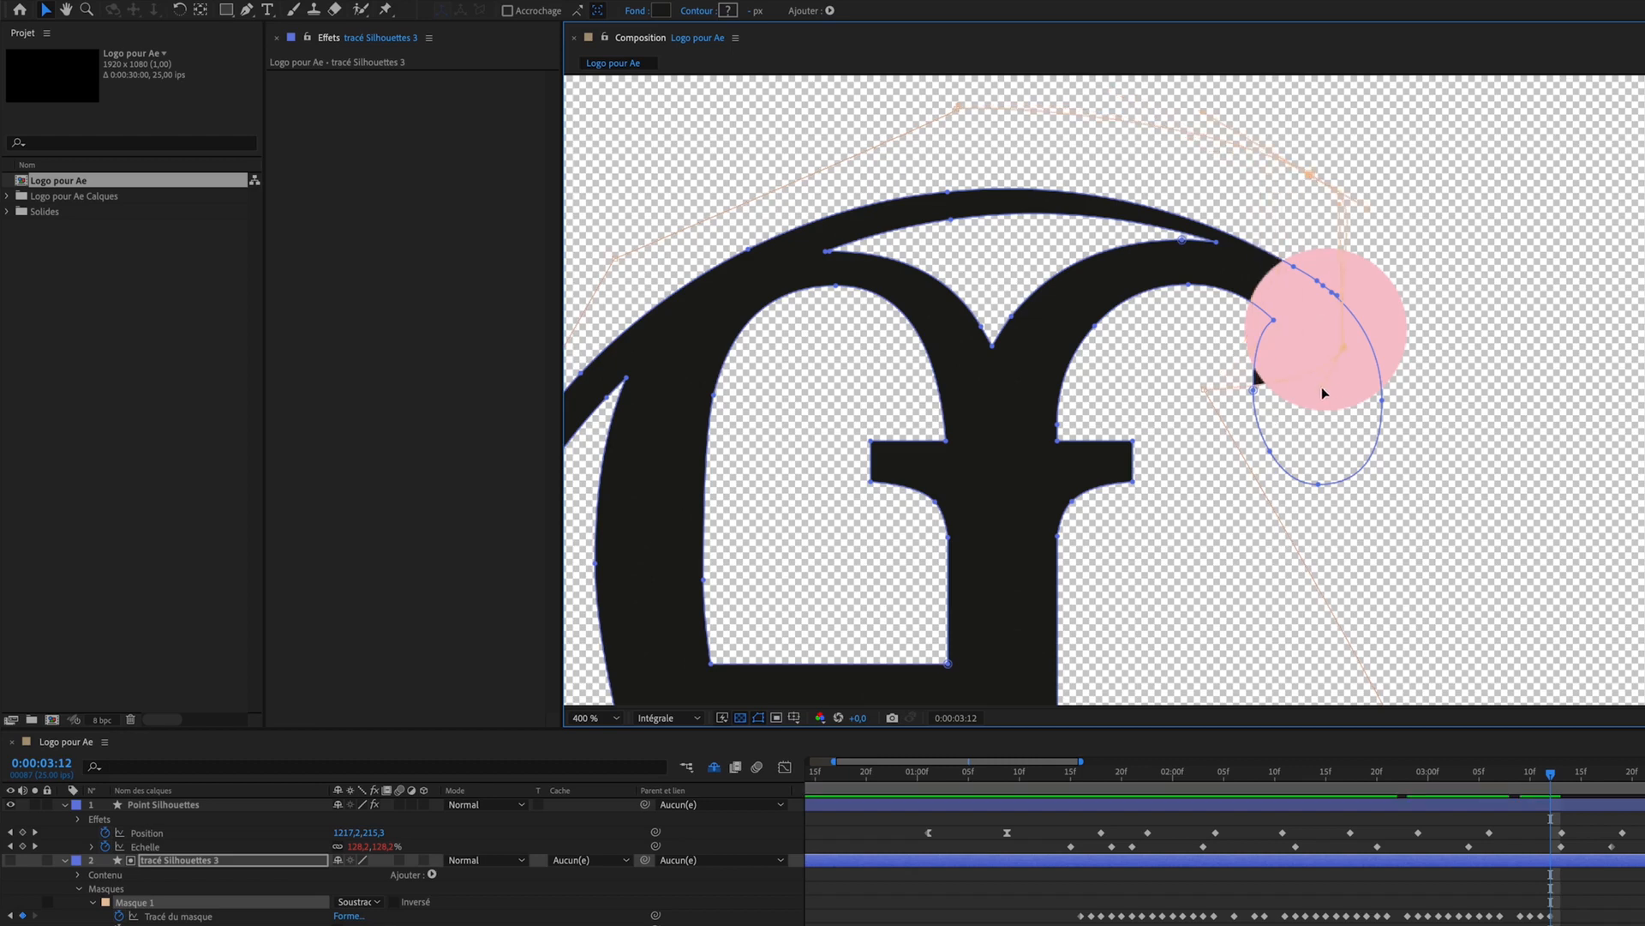
drag(1276, 354, 1240, 345)
Step: At 0:00:03:13, lower the mask's leading points into the dot over the final curl and reselect the tracé Silhouettes 3 layer
key(Page_Down)
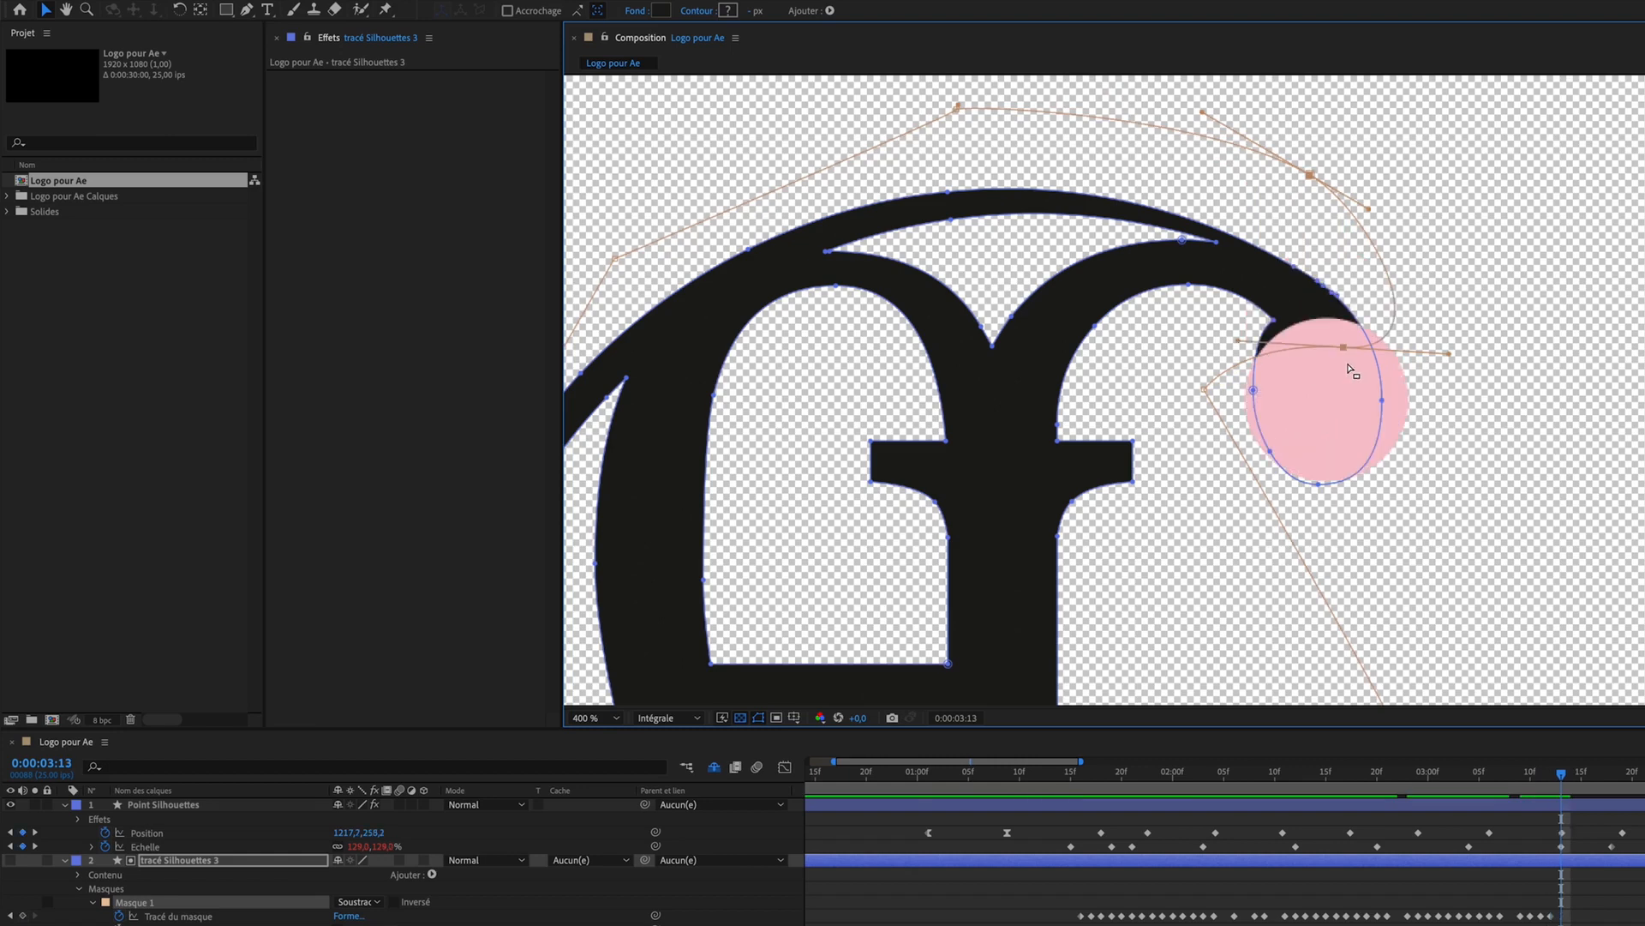
drag(1340, 345, 1325, 382)
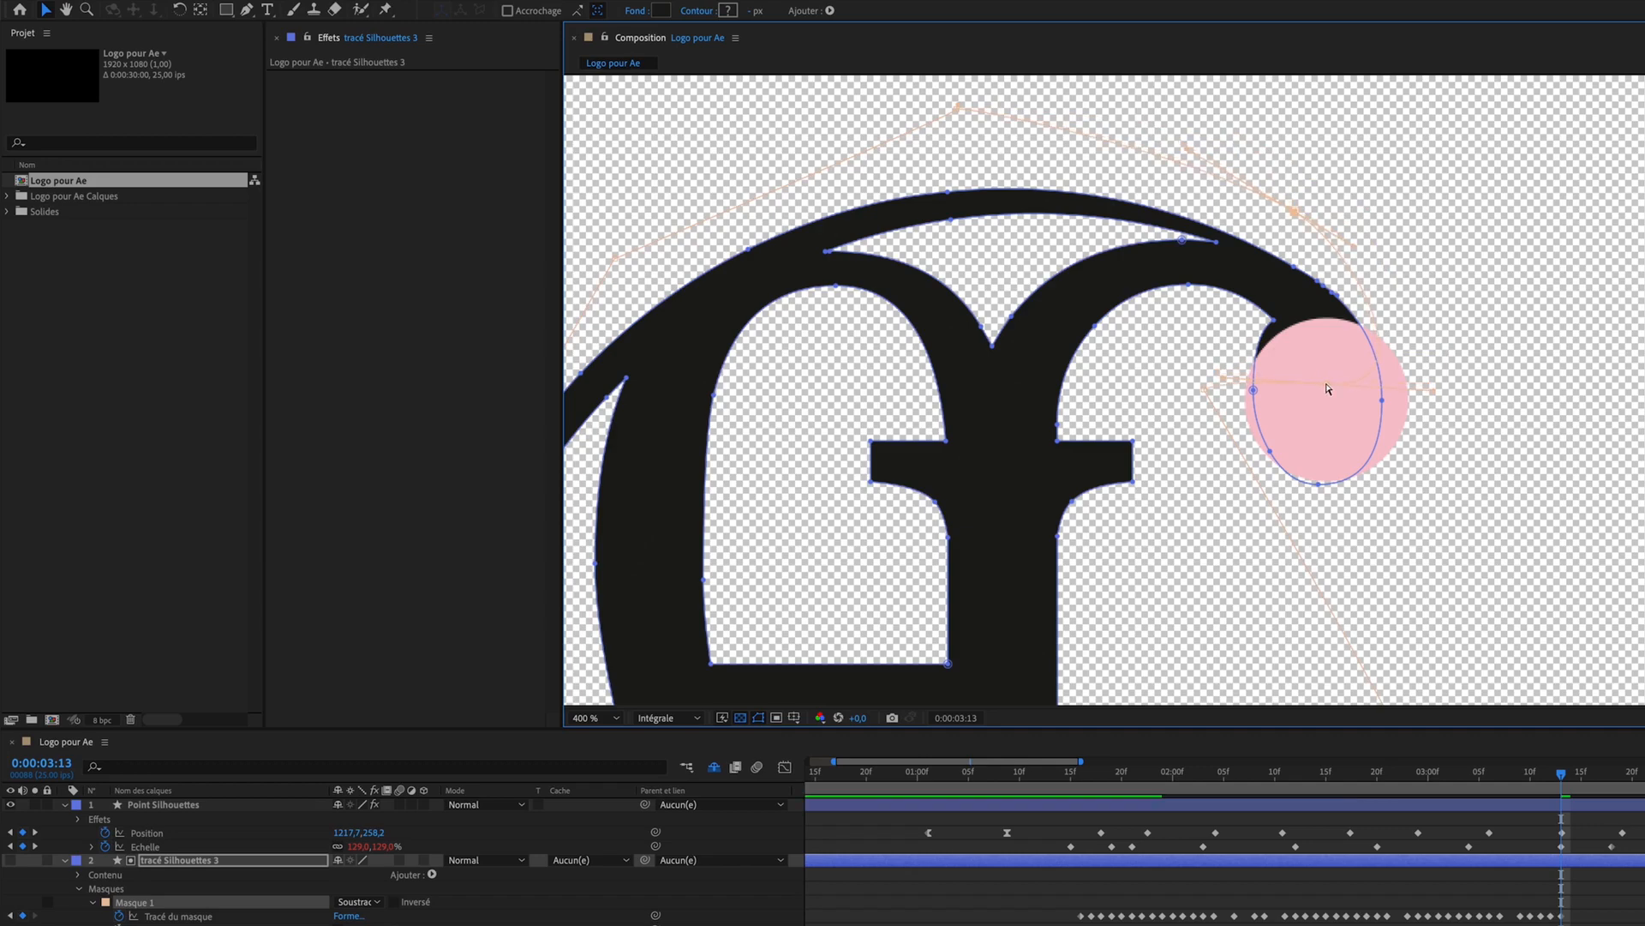
key(ctrl+Down)
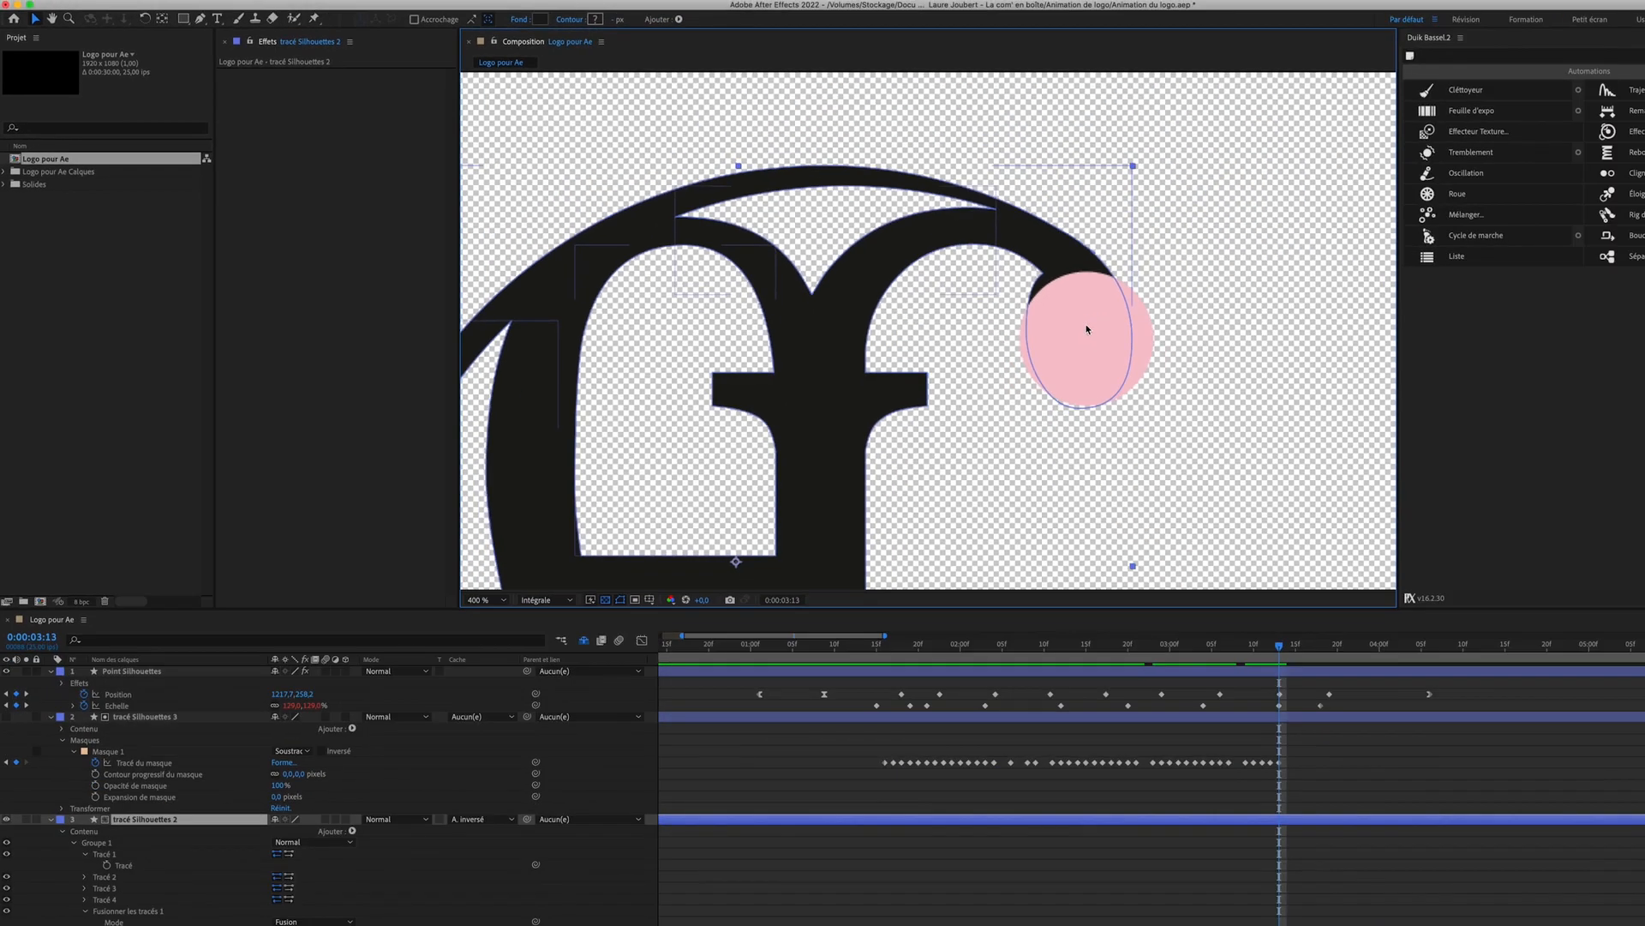
click(156, 718)
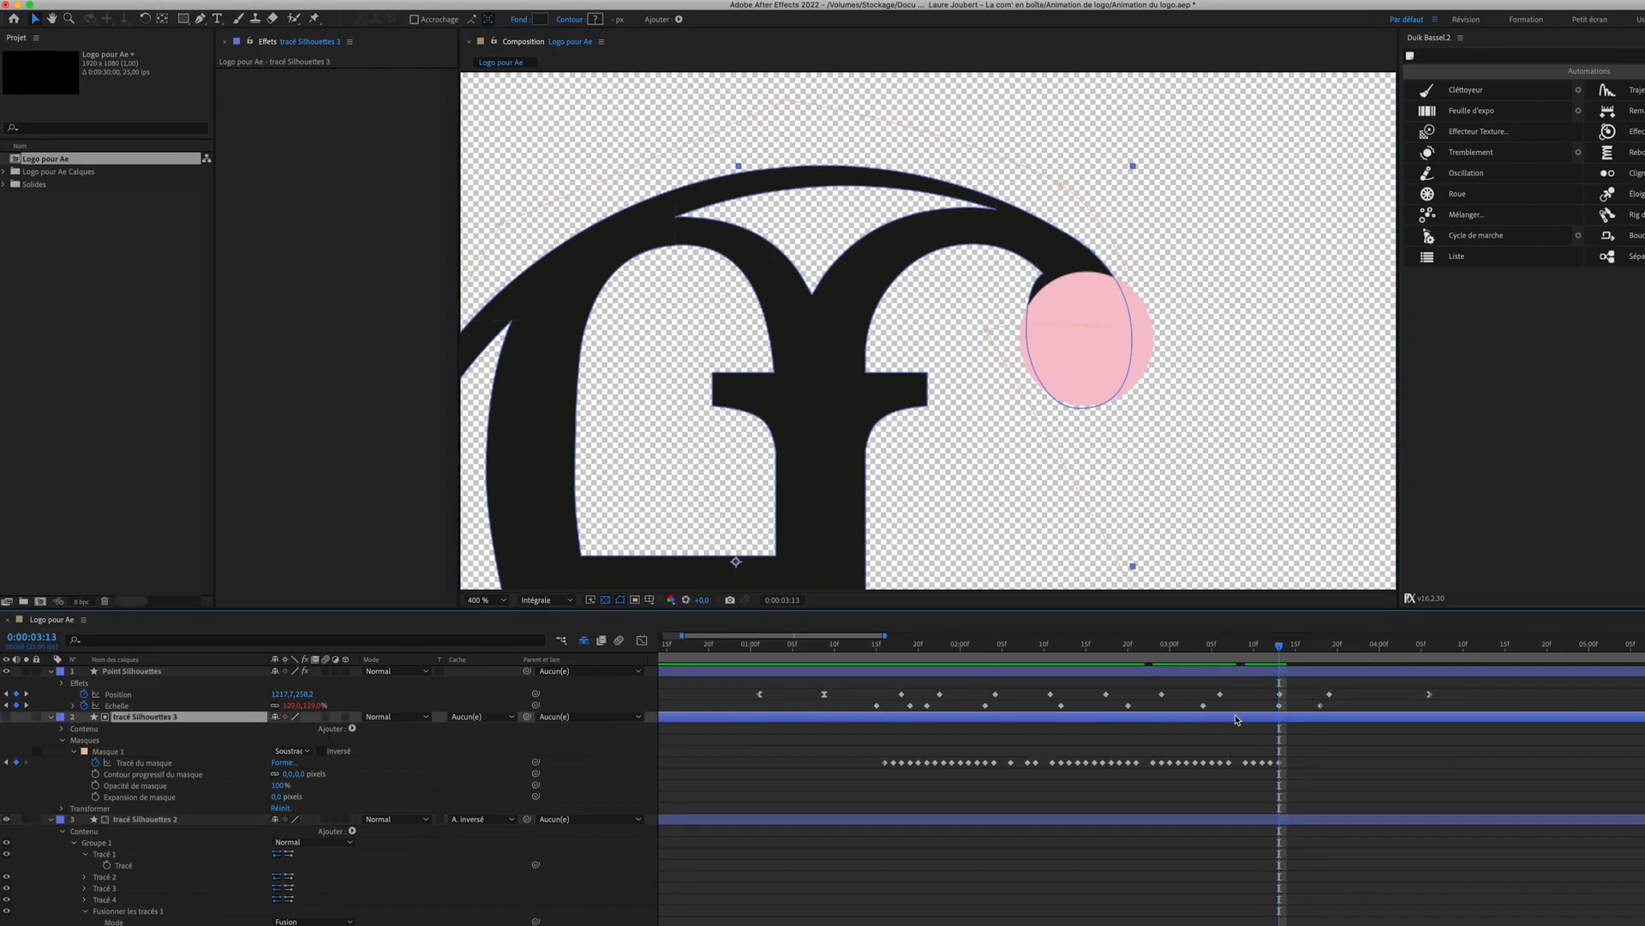
Step: At 0:00:03:14, lower the mask's leading points over the final curl so its edge stays hidden beneath the dot
key(Page_Down)
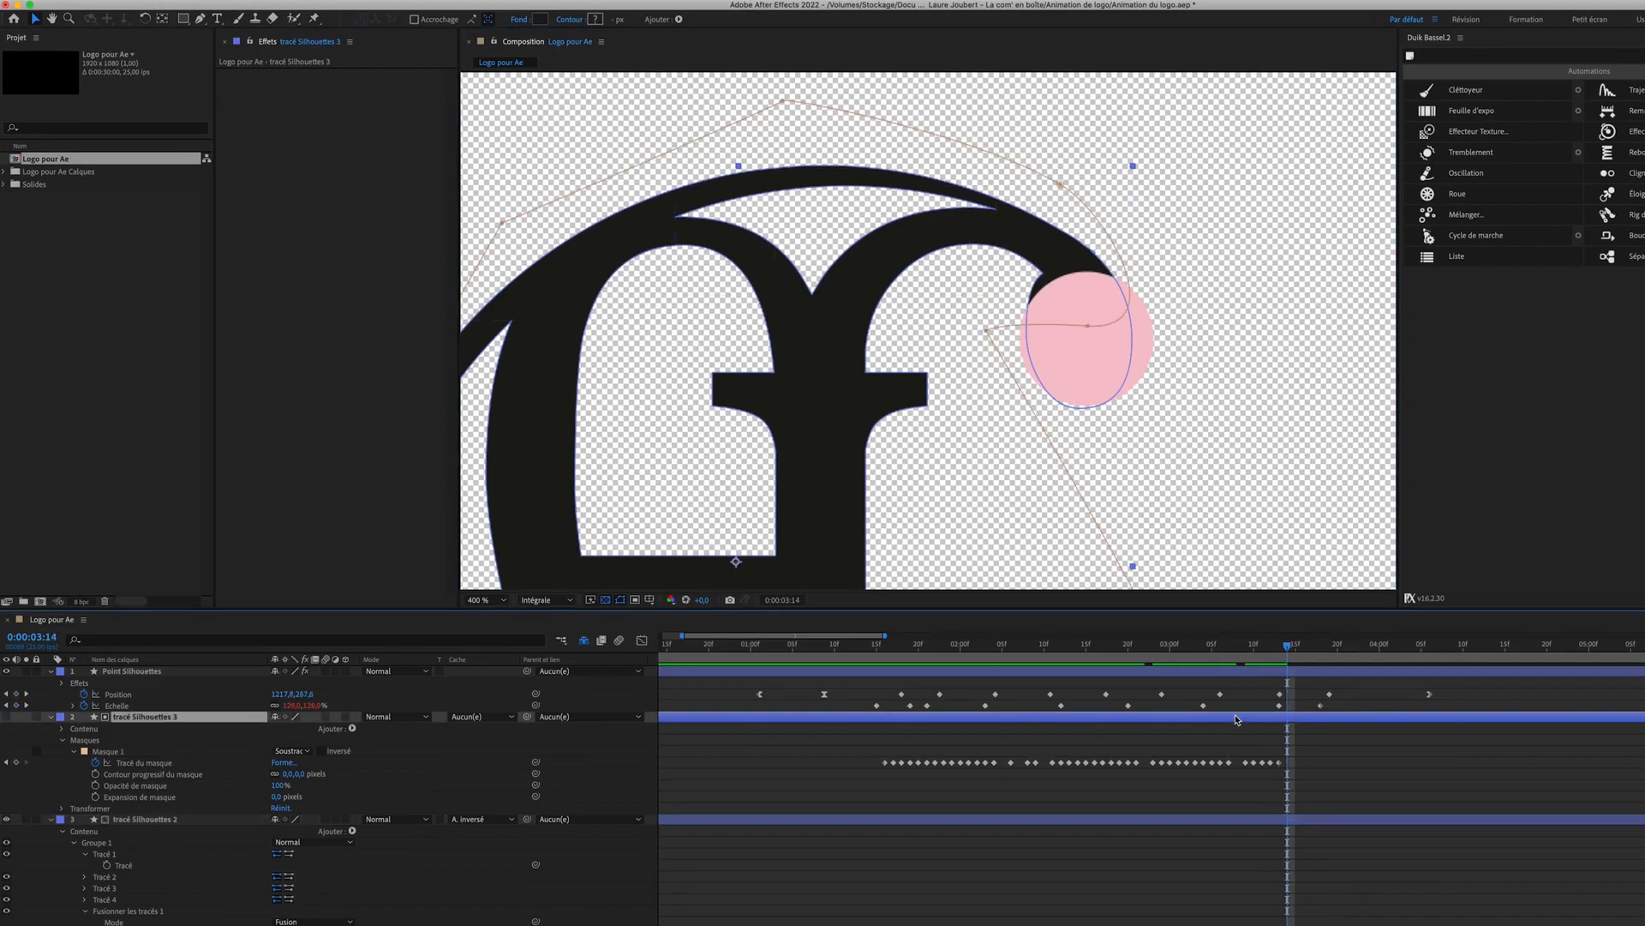
click(1089, 330)
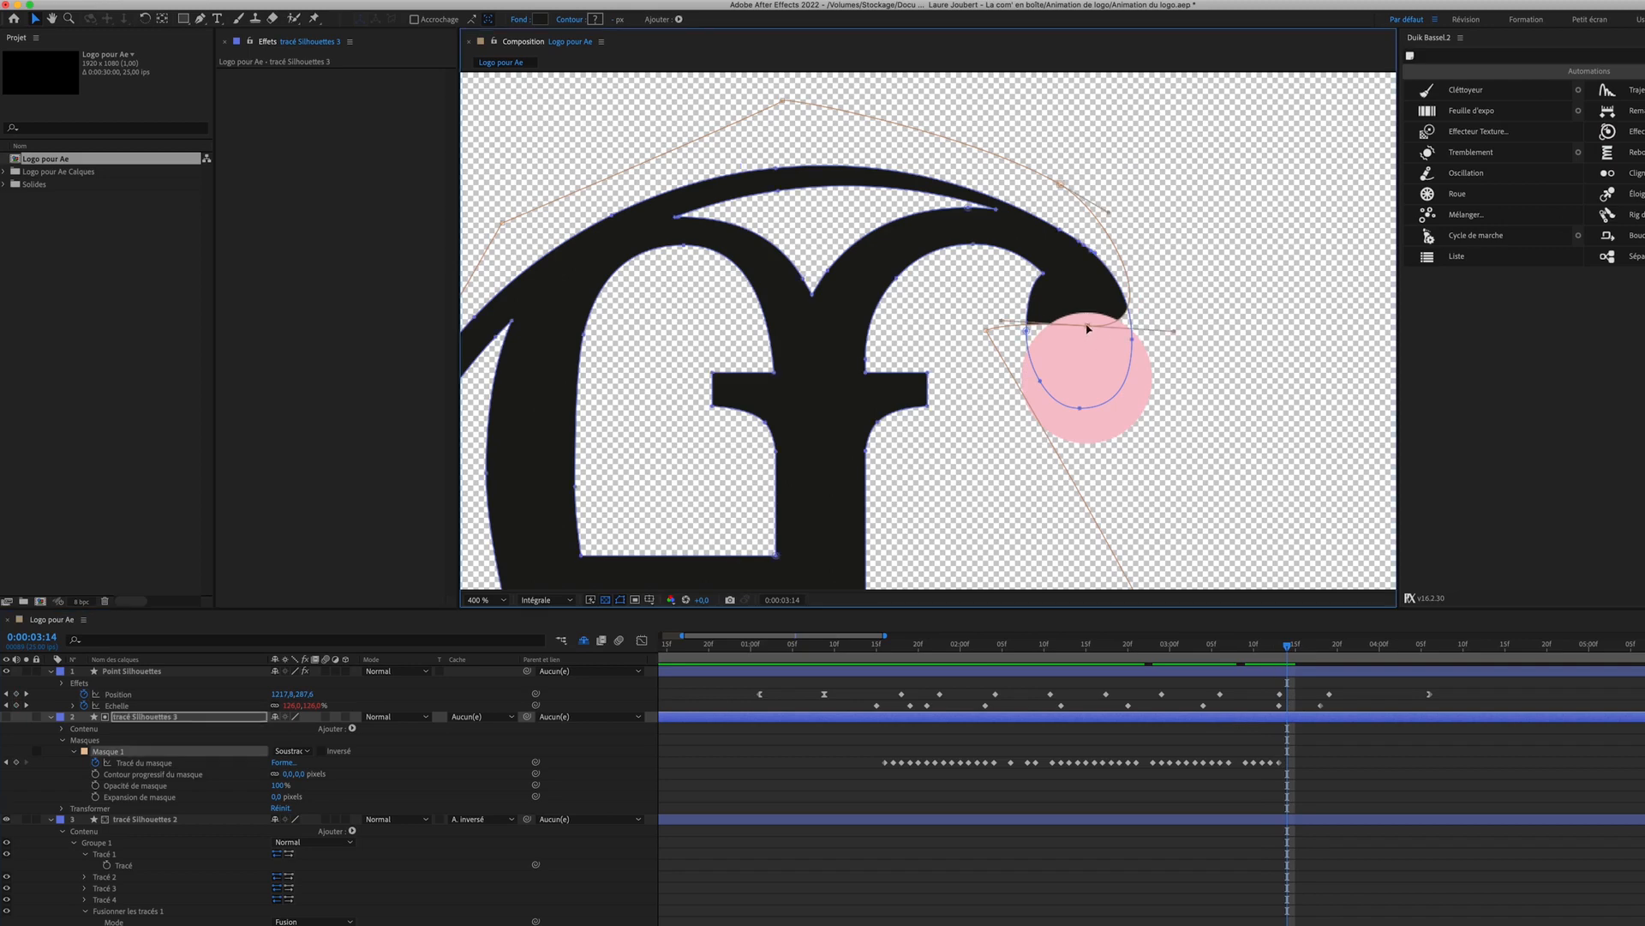
drag(1088, 329, 1112, 337)
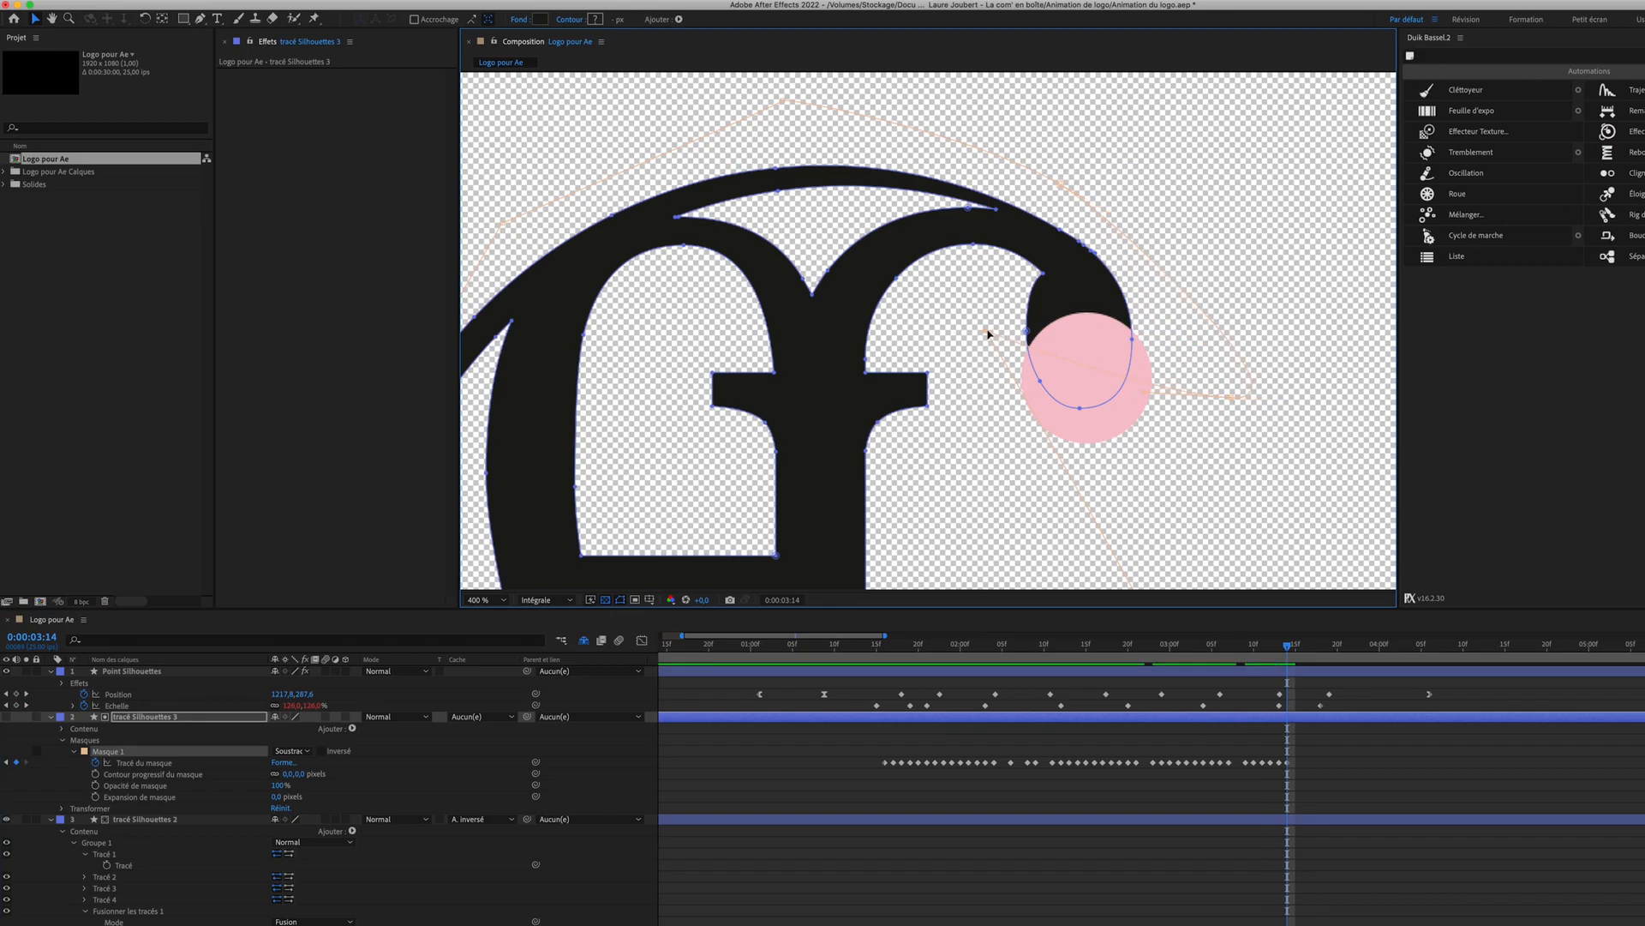
Step: At 0:00:03:16, pull the mask's inner corner point down beside the dot to uncover the tip of the final curl
key(Page_Down)
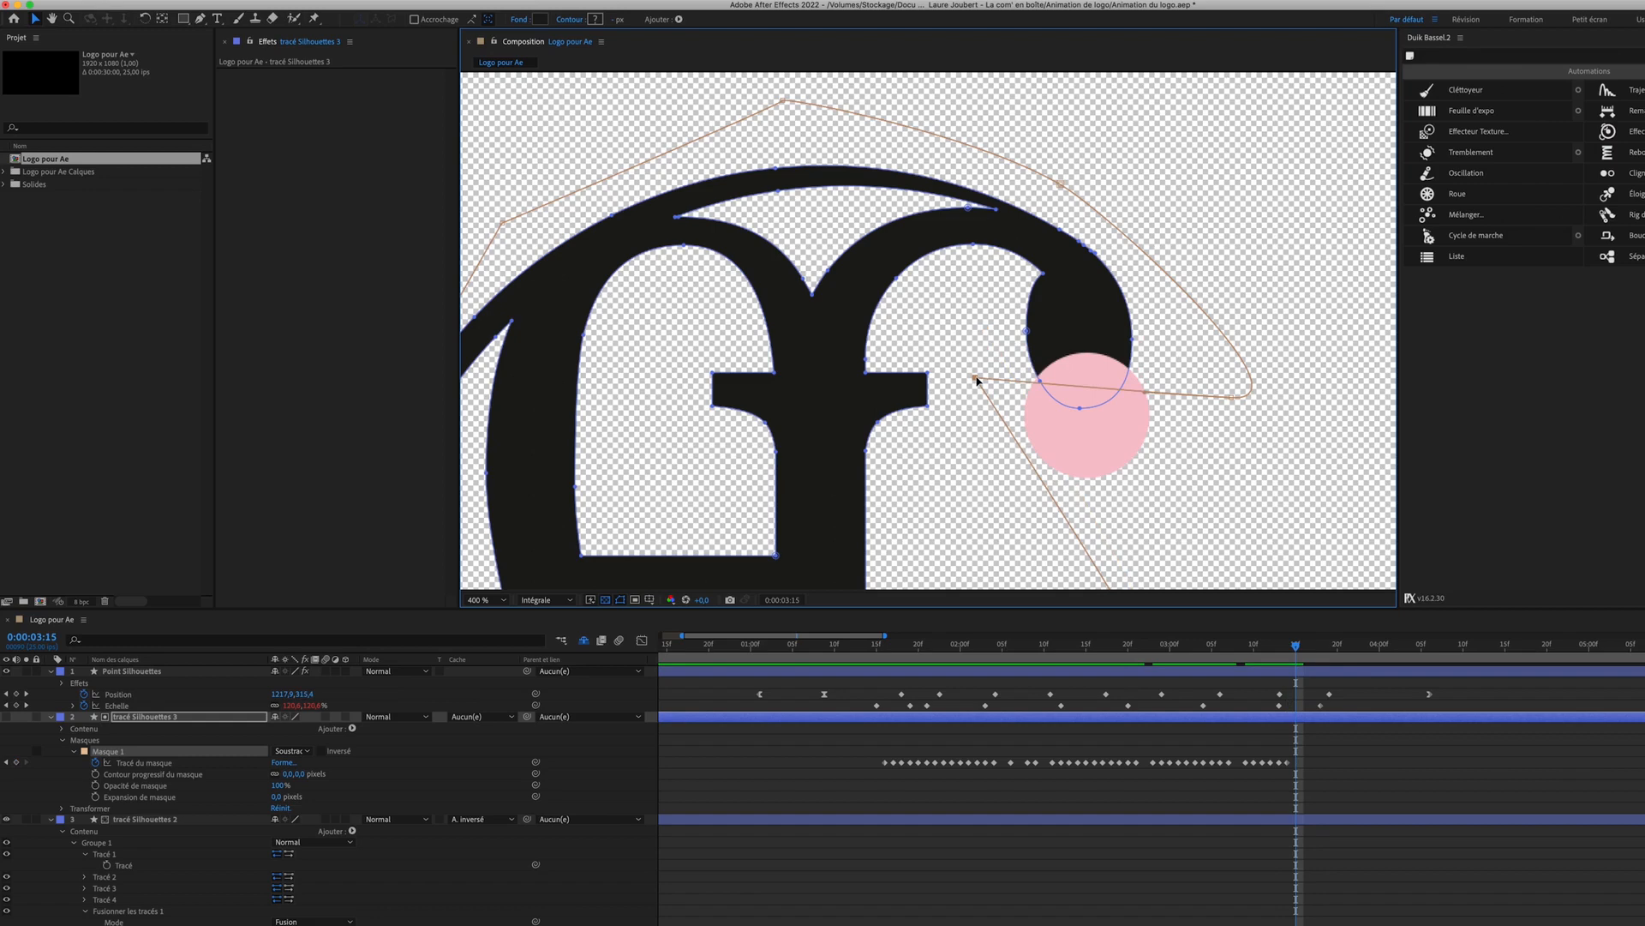
key(Page_Down)
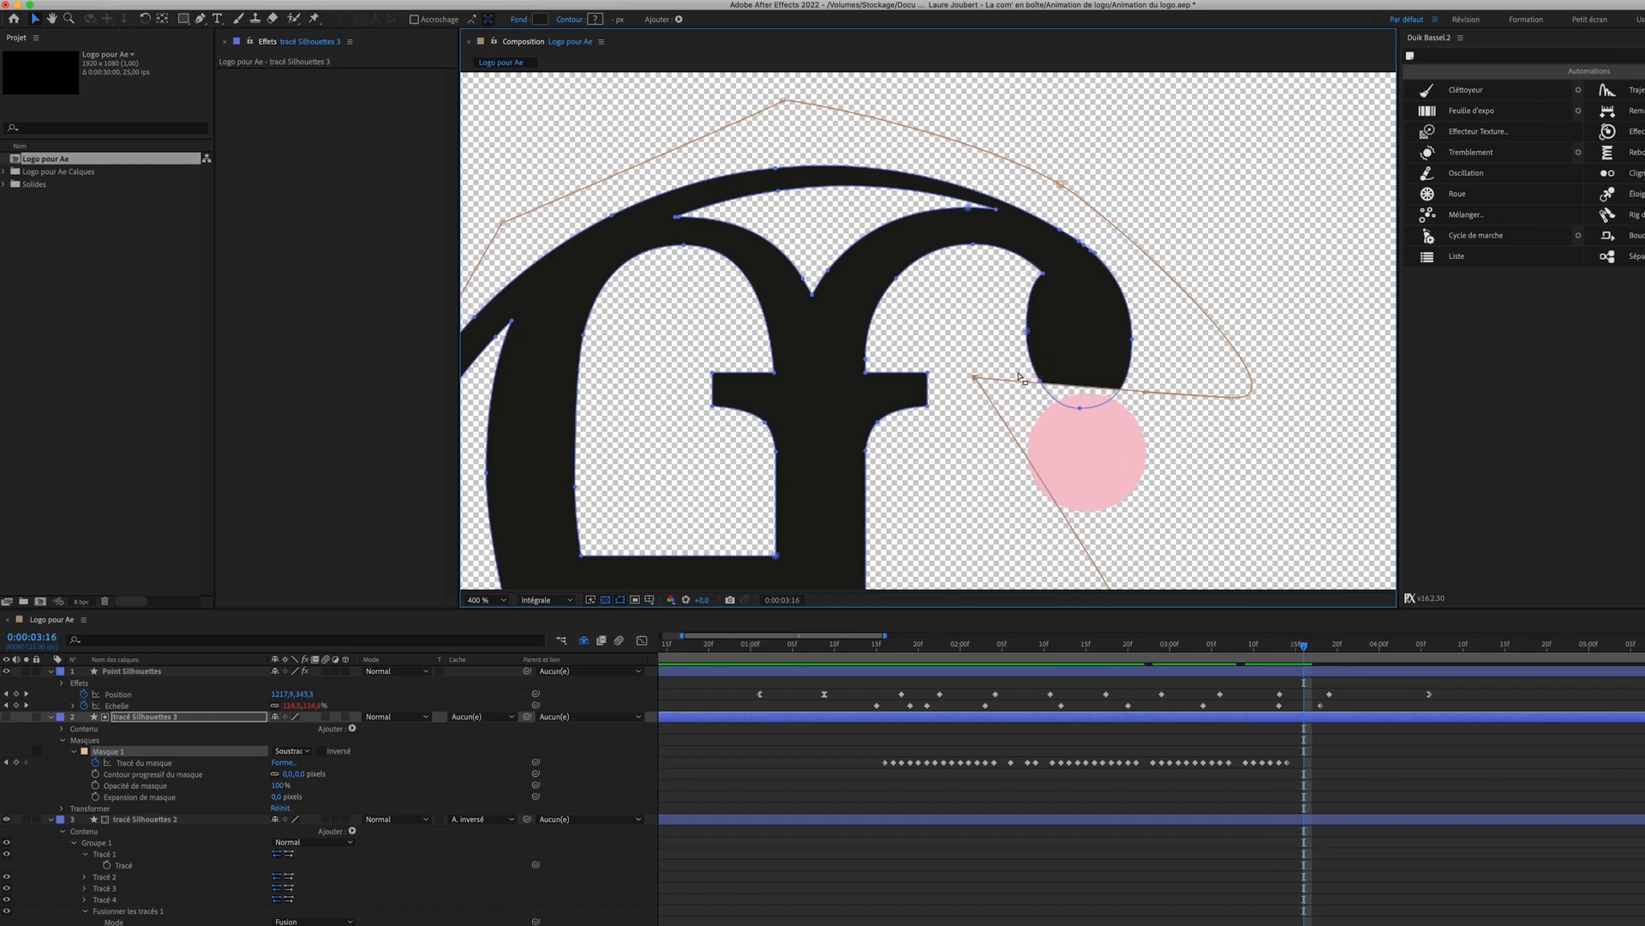
drag(974, 381, 1008, 451)
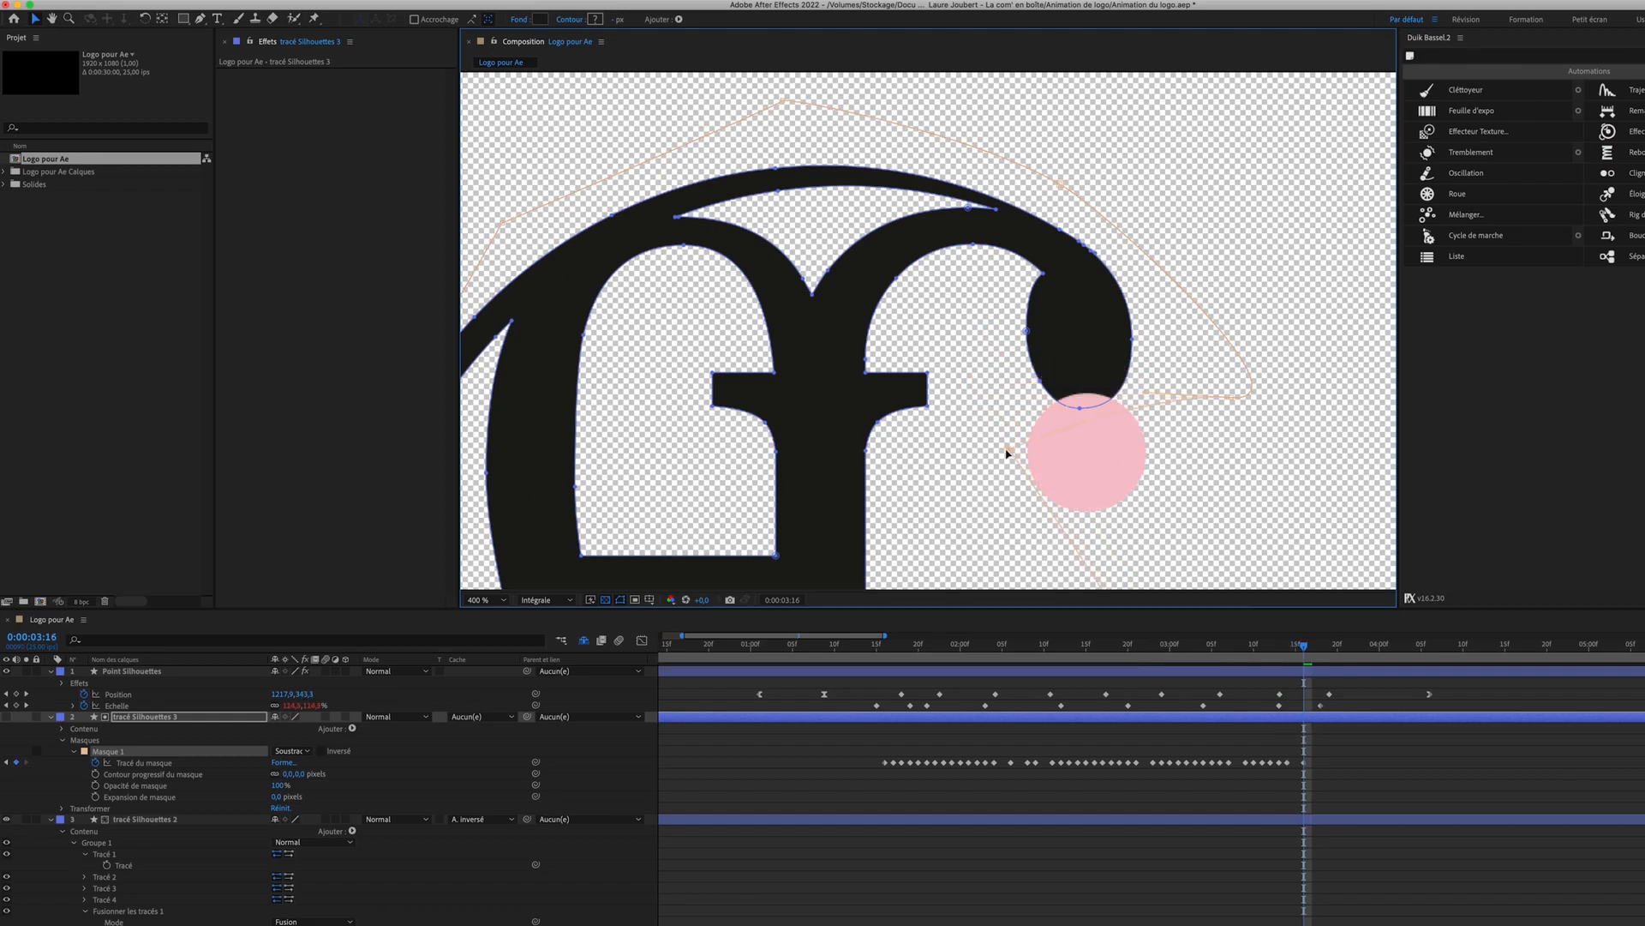
Step: Check the final curl at 0:00:03:17 and play back the whole logo reveal animation
key(Page_Down)
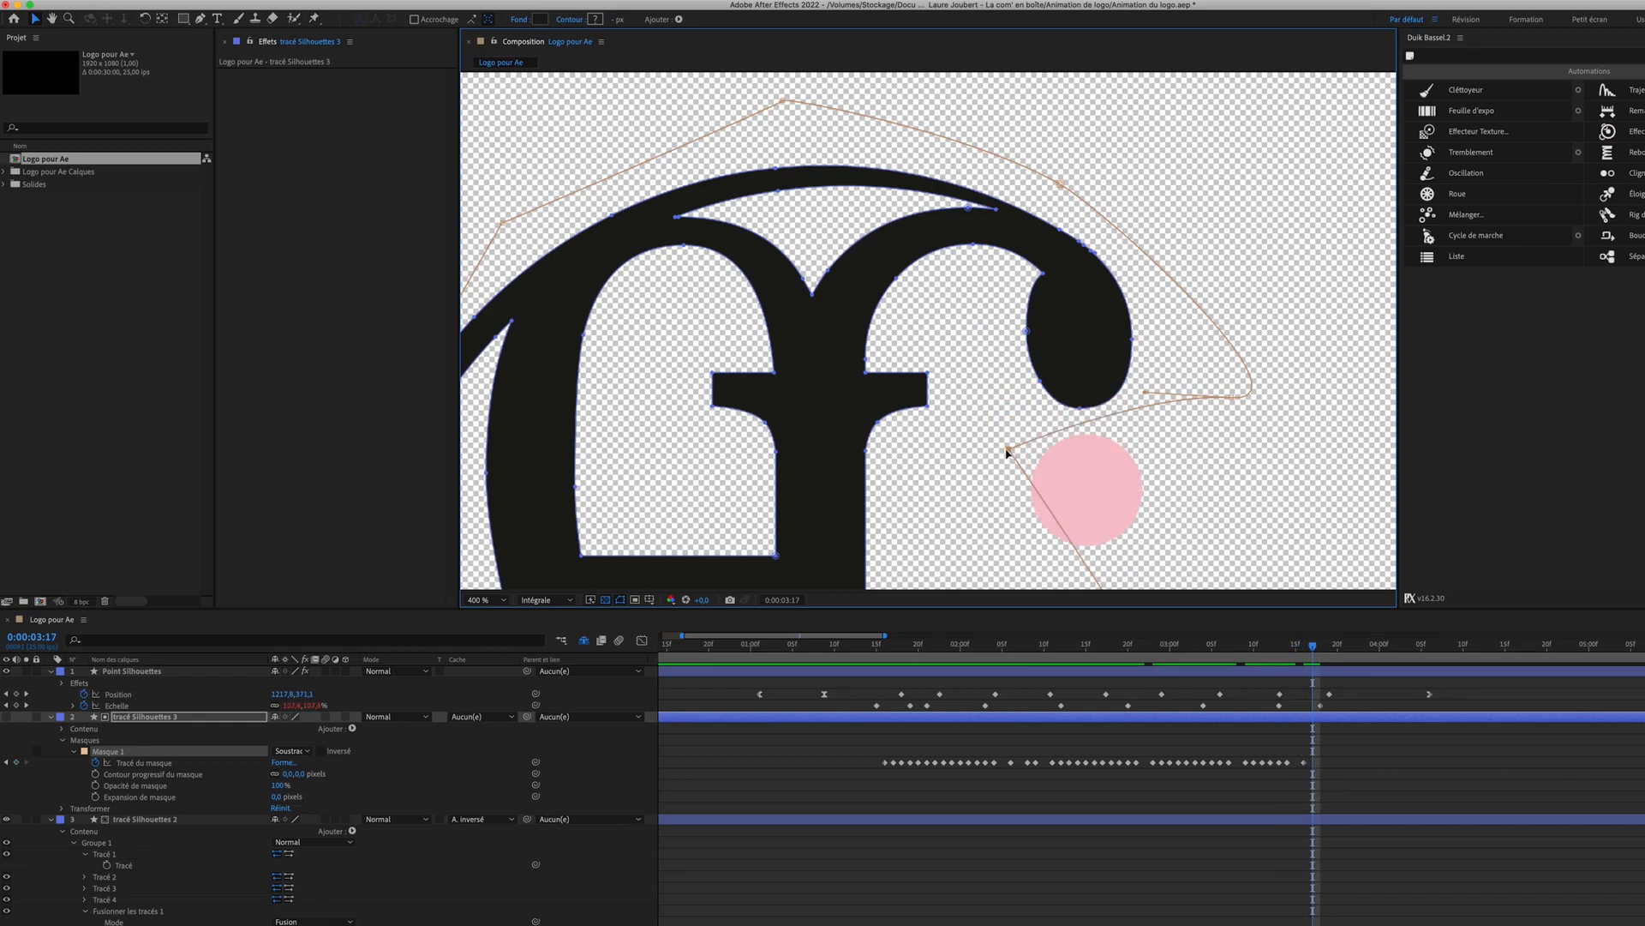
scroll(1008, 451, down, 4)
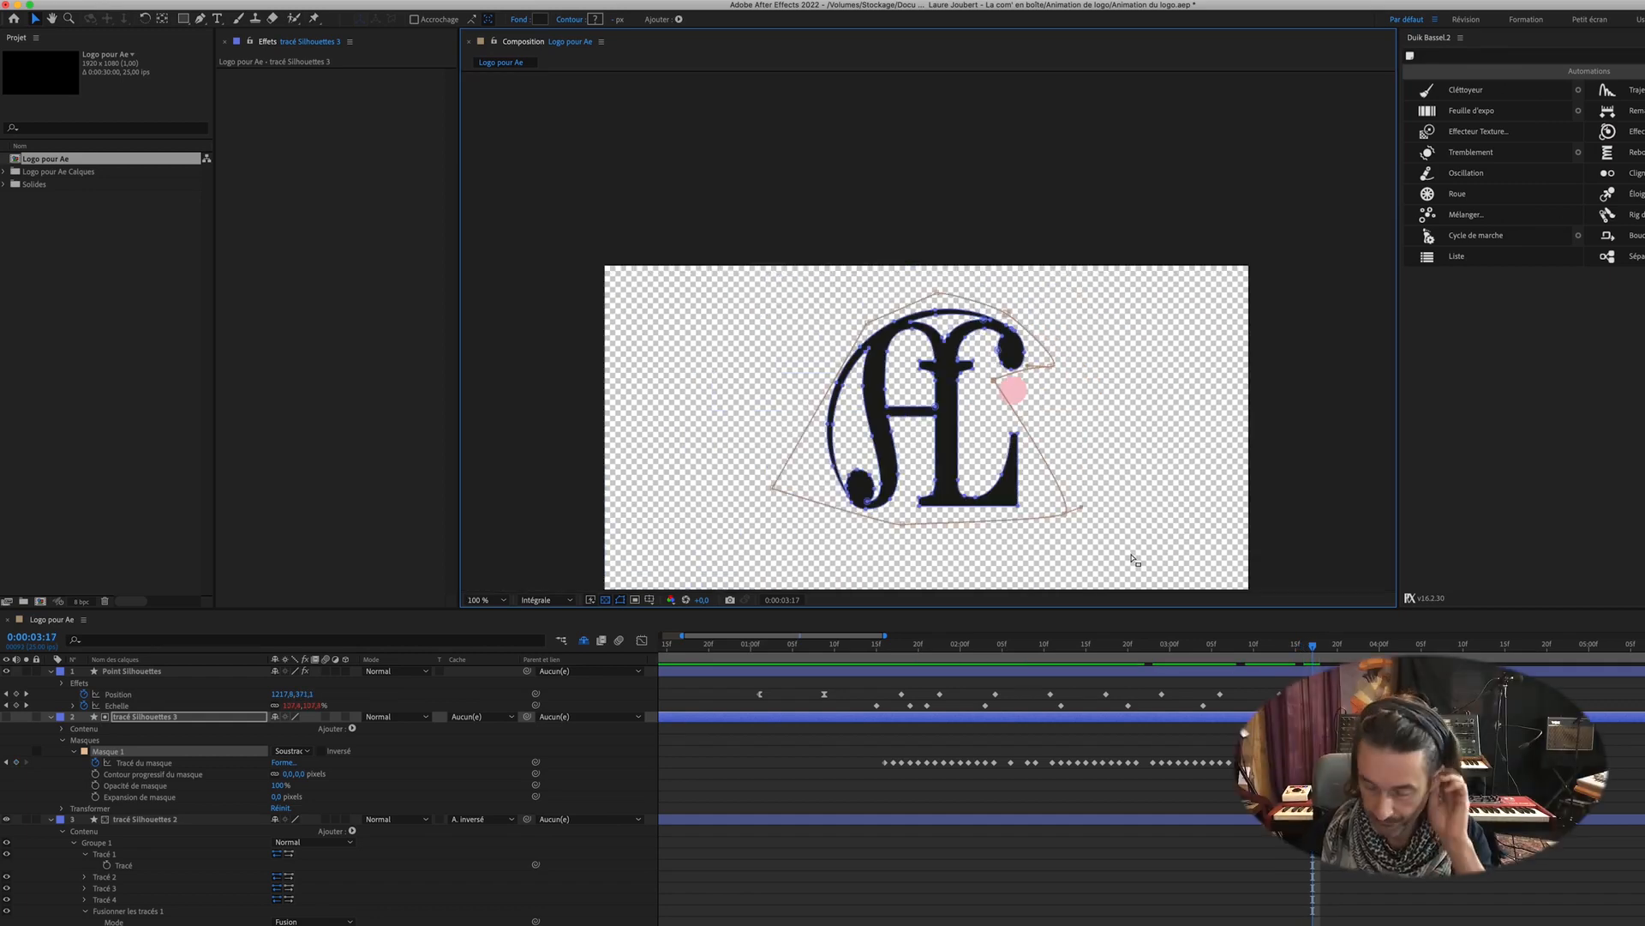
key(space)
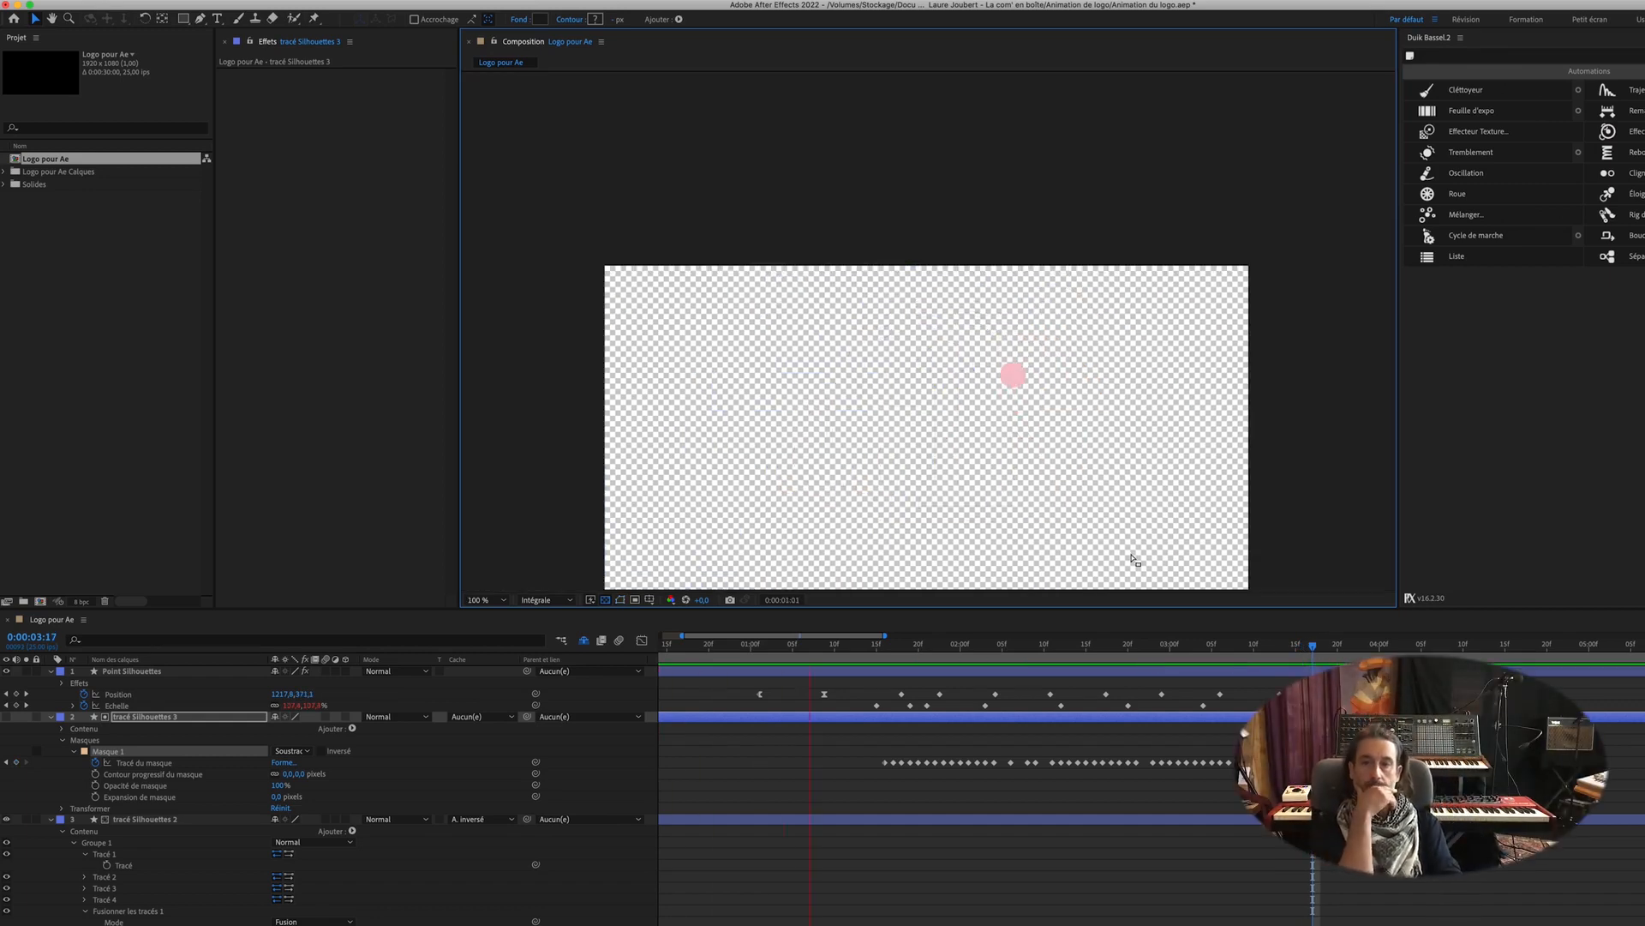